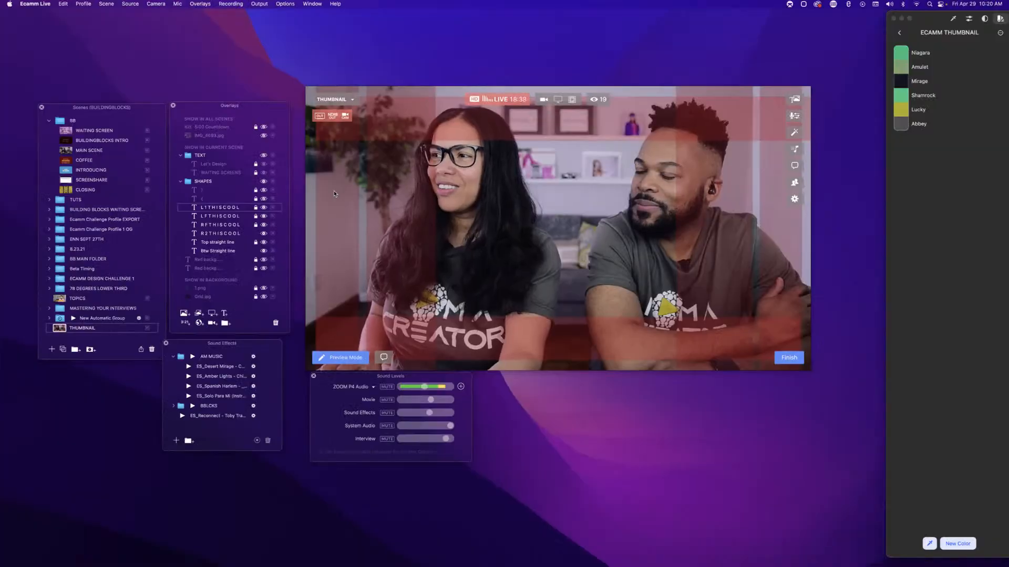
# Show the left and right double-angle bracket overlays from the SHAPES group in the THUMBNAIL scene.
pyautogui.click(264, 199)
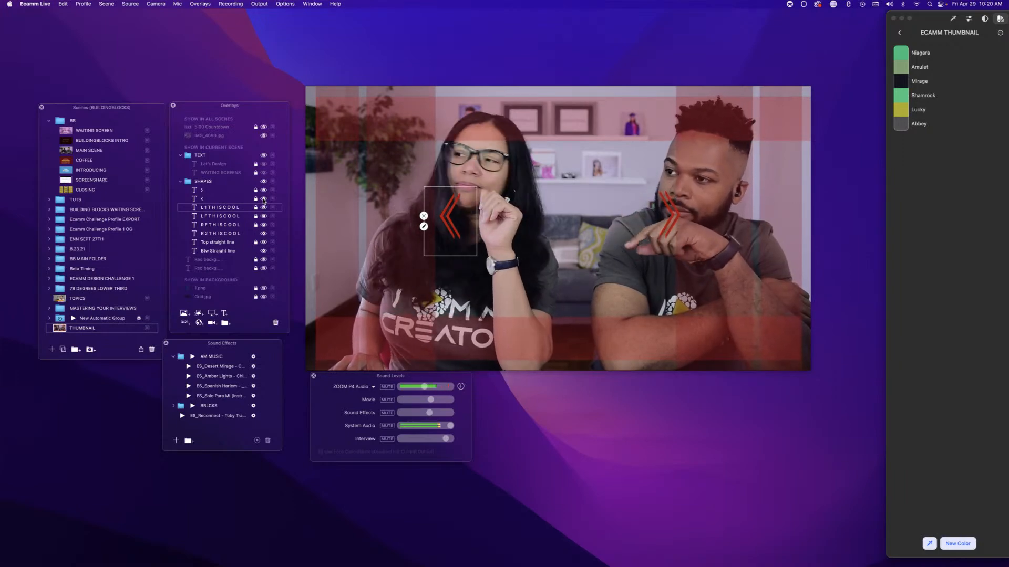
pyautogui.moveTo(320, 268)
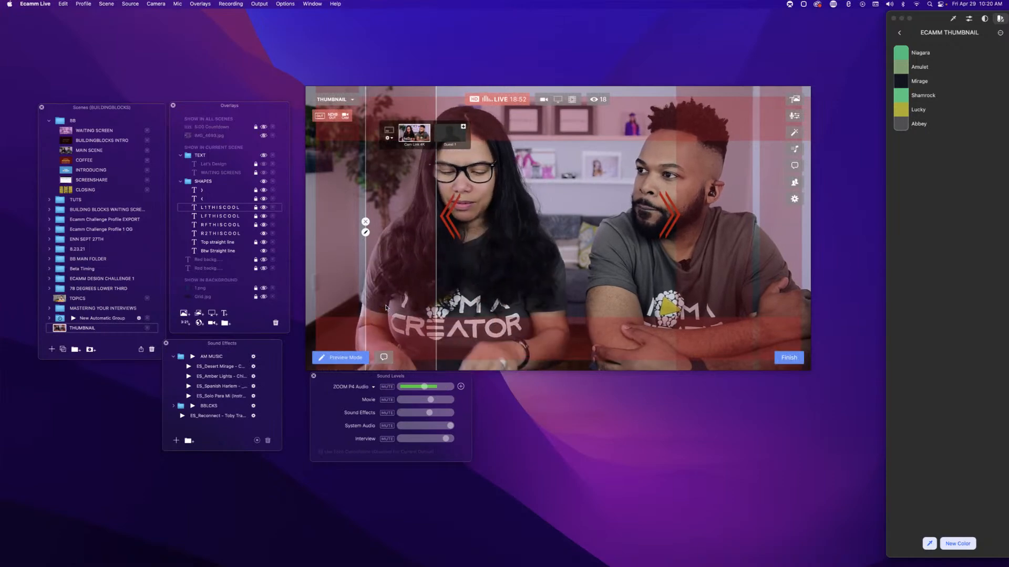
# Start a new text overlay and search its character viewer for BRACKET, selecting the left double angle bracket.
pyautogui.press('super+d')
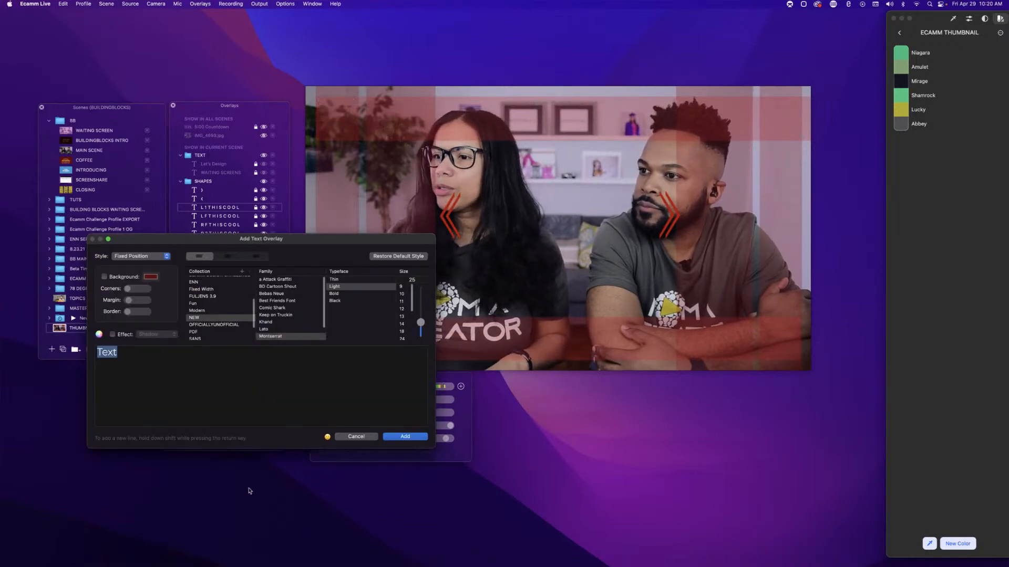
pyautogui.click(326, 437)
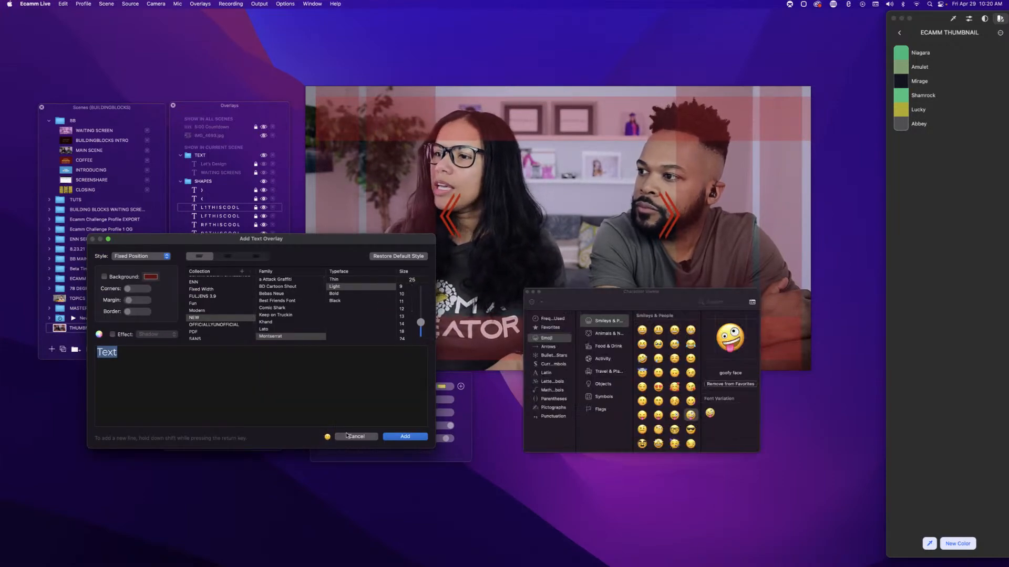
pyautogui.moveTo(670, 308); pyautogui.dragTo(495, 282)
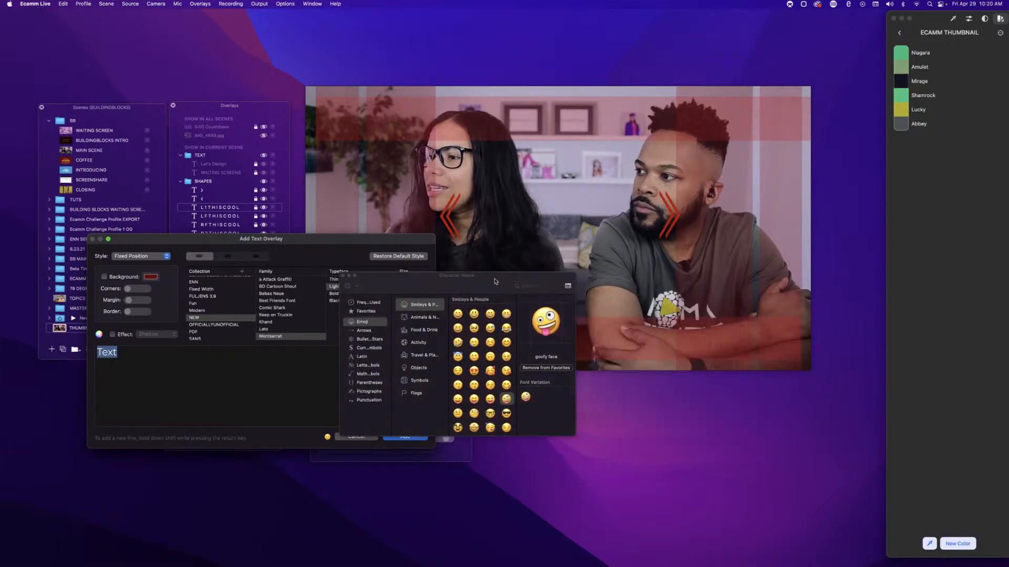
pyautogui.click(530, 286)
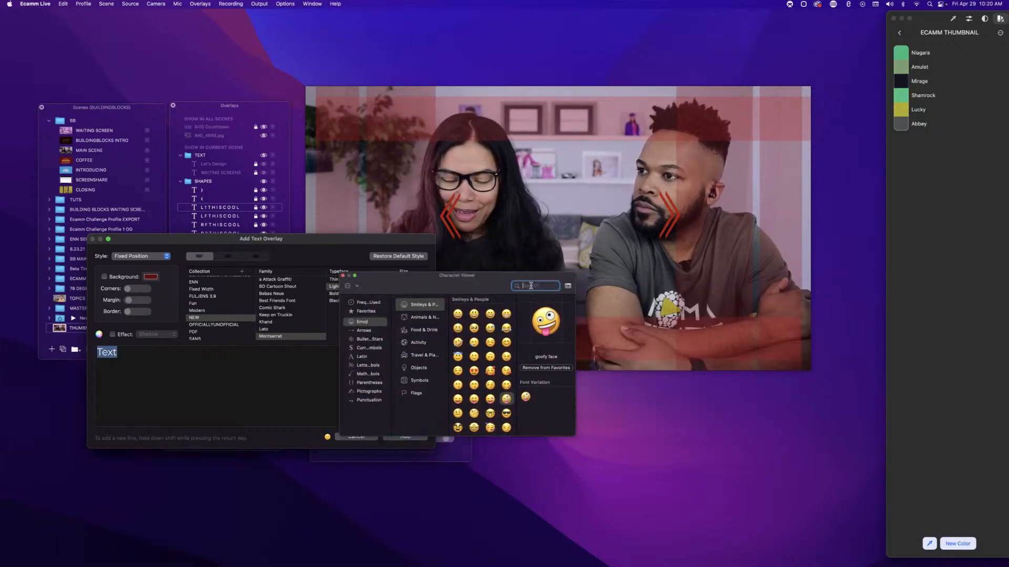
pyautogui.write('BRACKET')
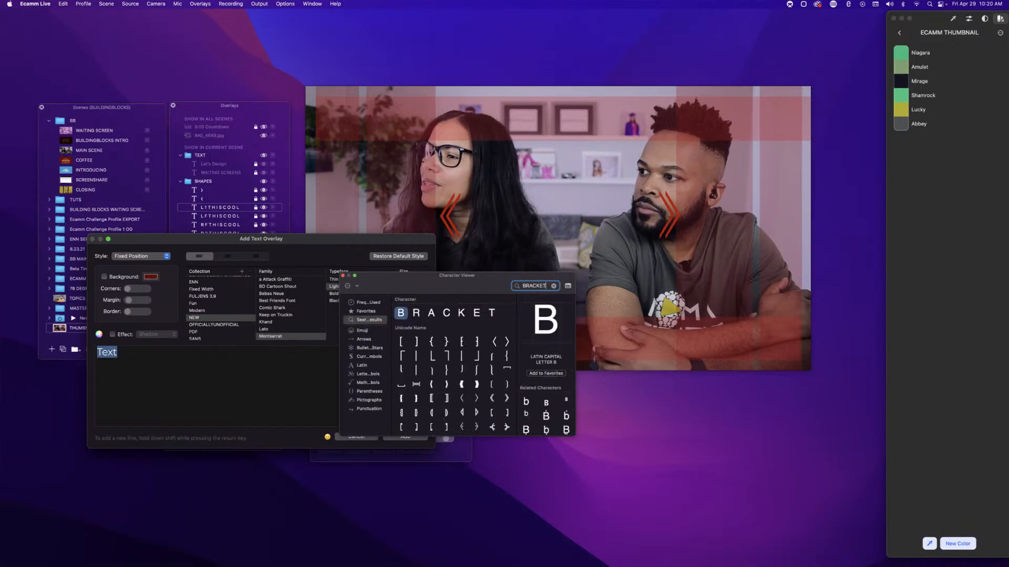
pyautogui.scroll(-3, 436, 391)
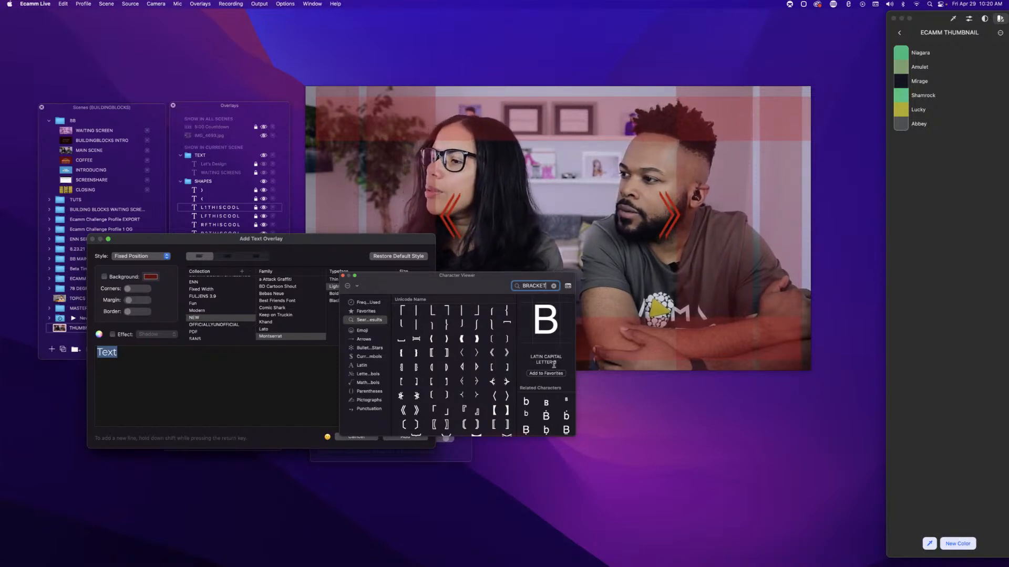
pyautogui.click(401, 410)
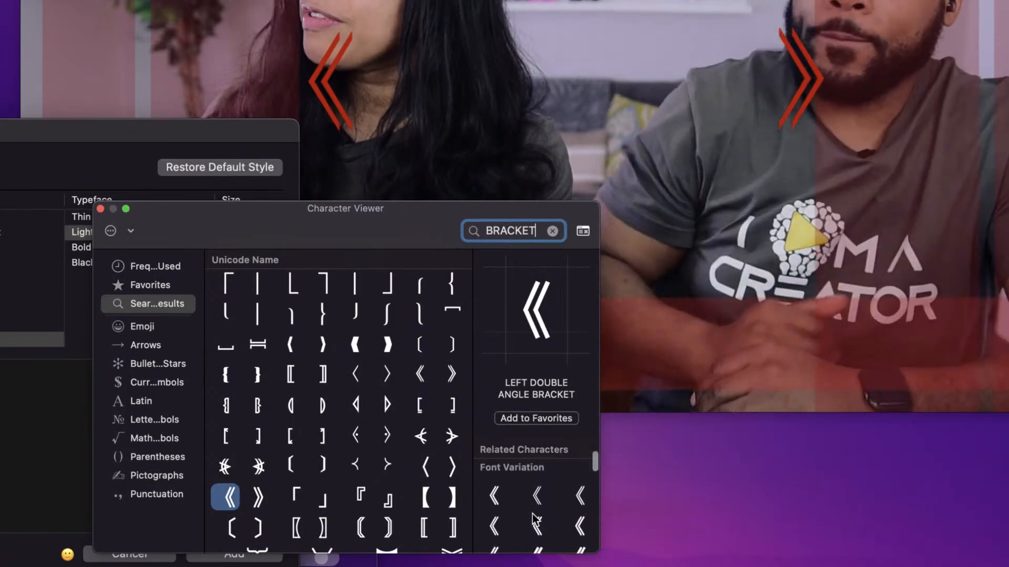
# Examine the font variations of the left double angle bracket, and discard the new text overlay.
pyautogui.scroll(-2, 535, 520)
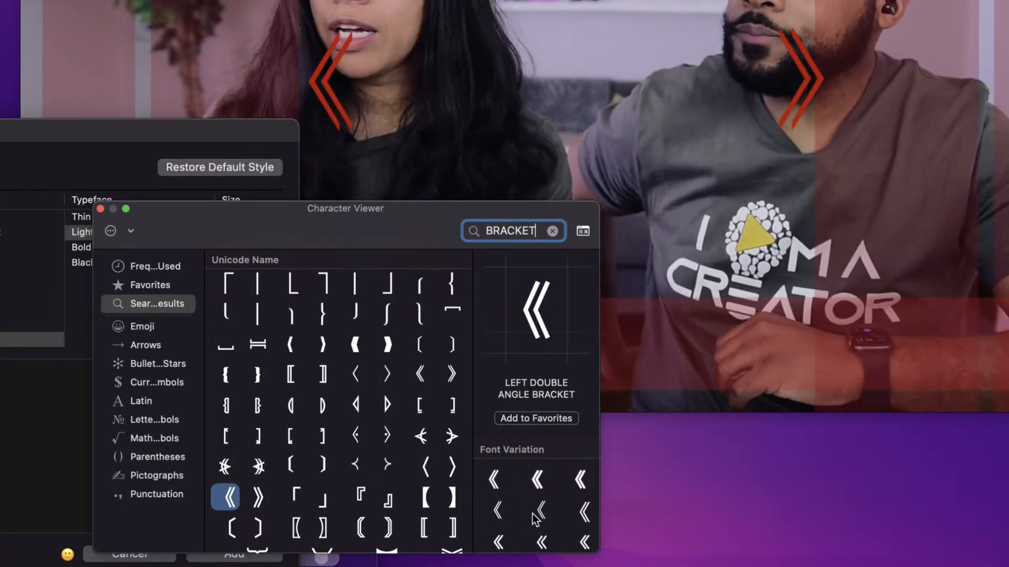
pyautogui.scroll(-1, 535, 520)
pyautogui.scroll(1, 541, 482)
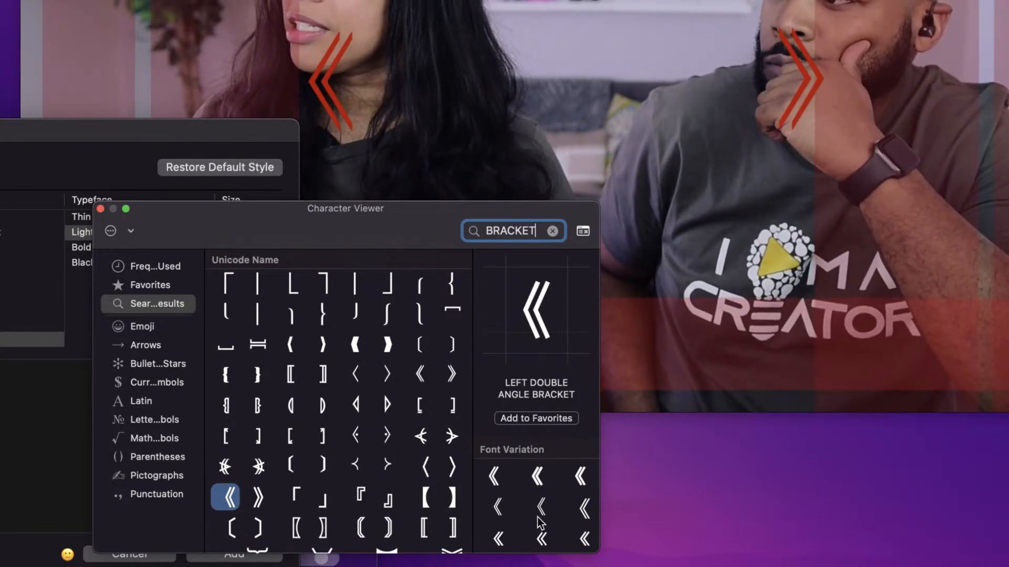
pyautogui.scroll(-2, 542, 520)
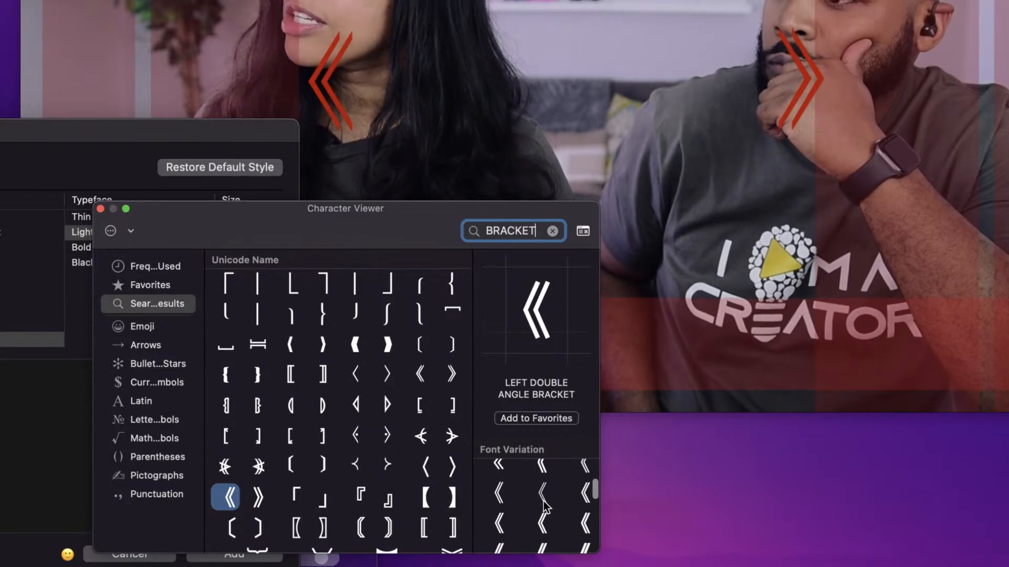
pyautogui.scroll(-3, 544, 507)
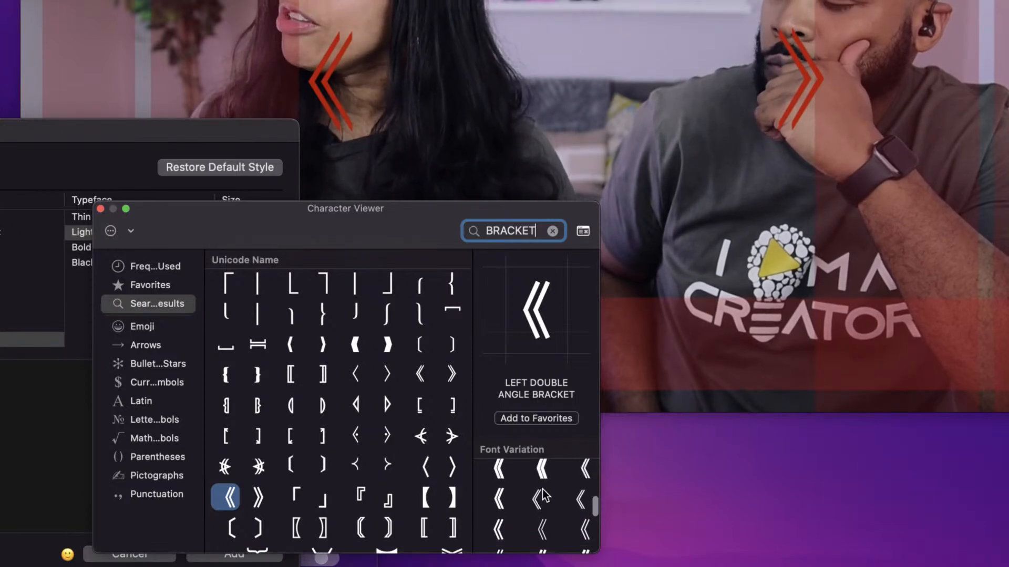
pyautogui.scroll(1, 541, 520)
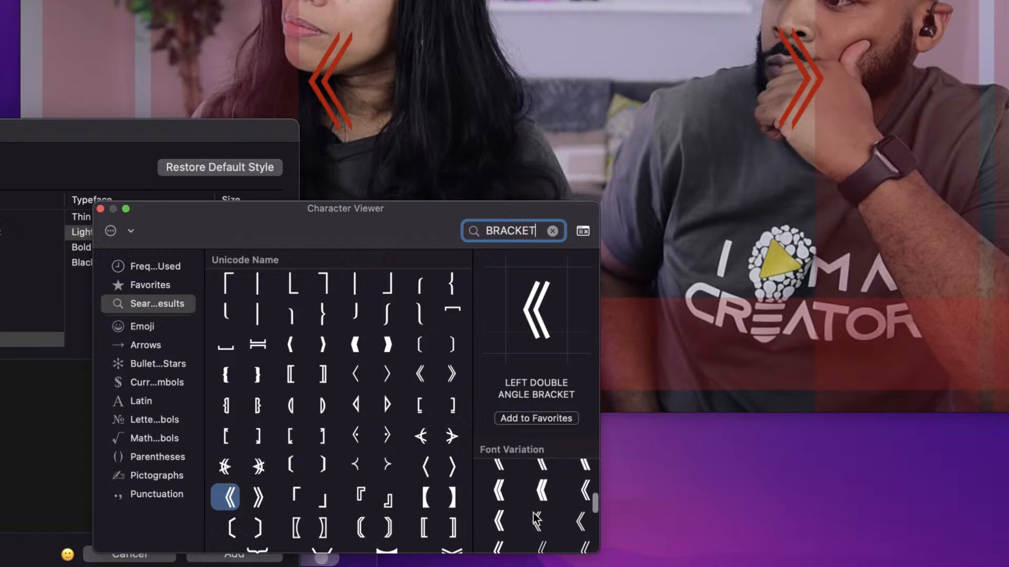
pyautogui.scroll(-3, 538, 517)
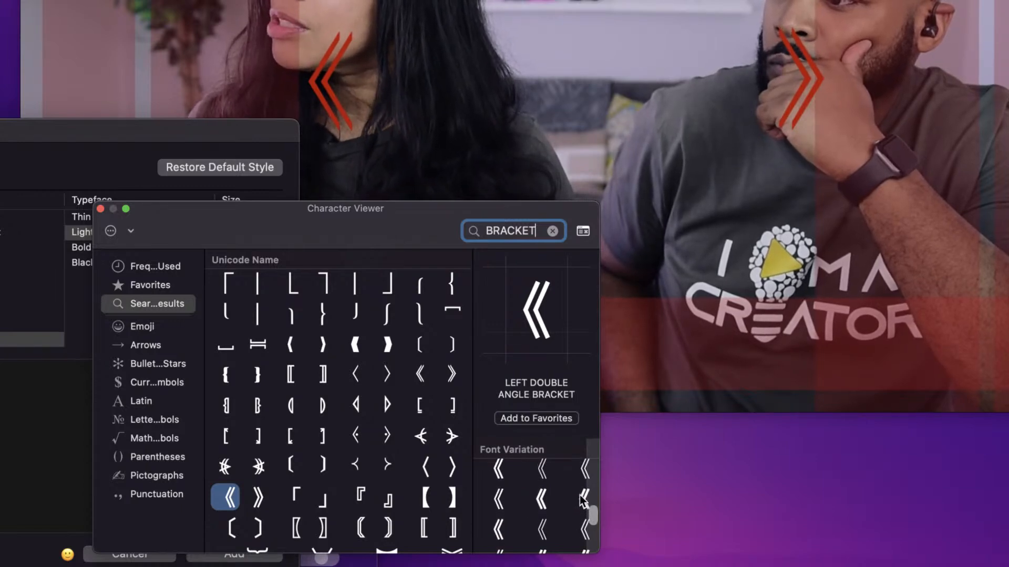
pyautogui.scroll(-4, 583, 502)
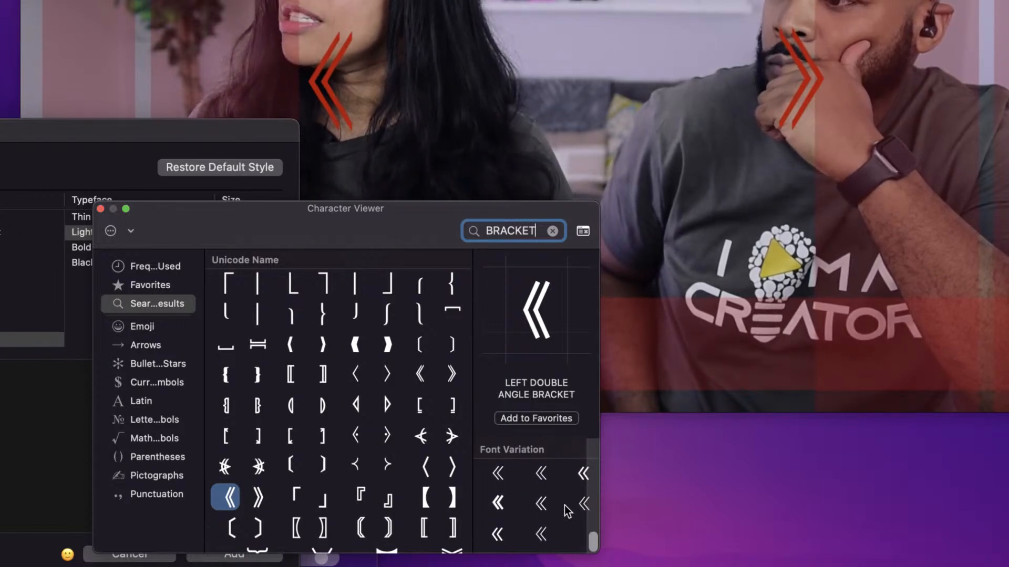
pyautogui.scroll(10, 507, 508)
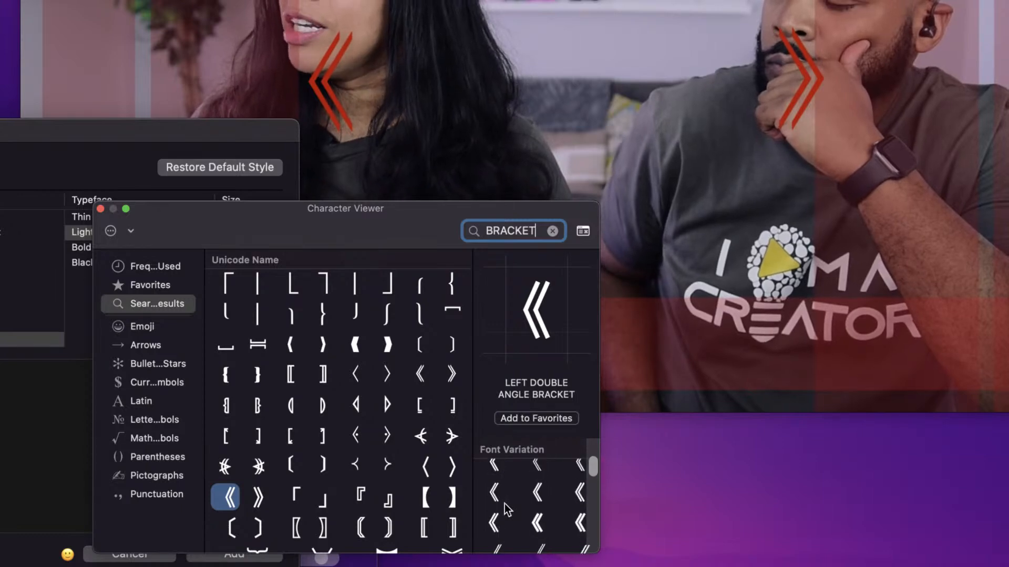
pyautogui.scroll(3, 506, 508)
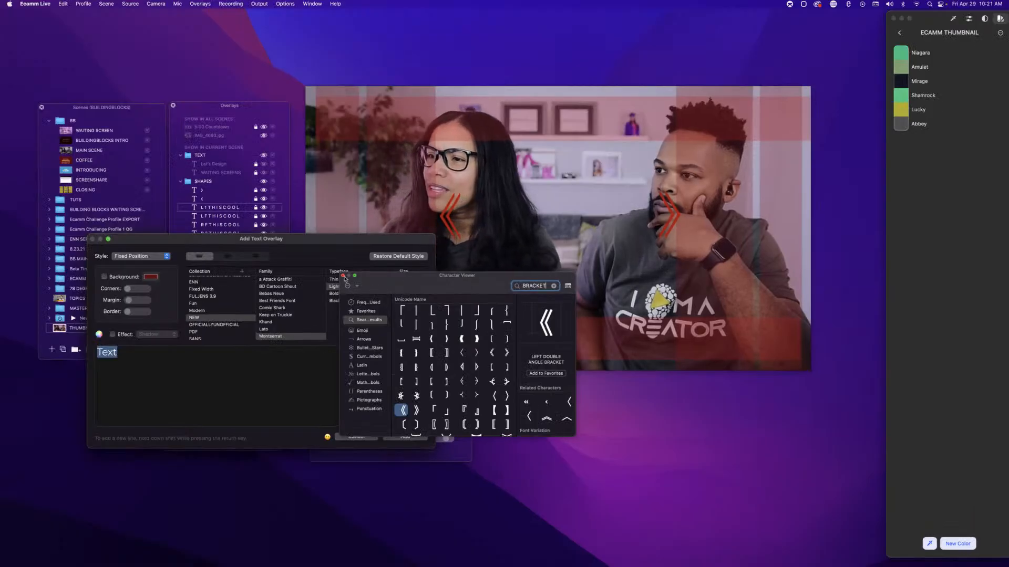
pyautogui.click(343, 276)
pyautogui.click(355, 437)
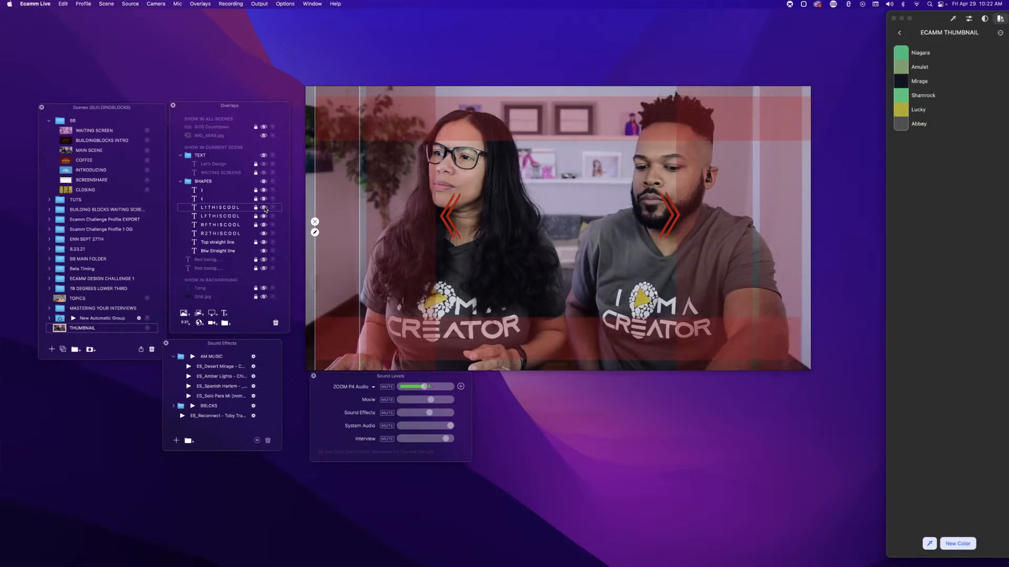
# Open a new text overlay and switch to the Stream Deck app.
pyautogui.click(315, 232)
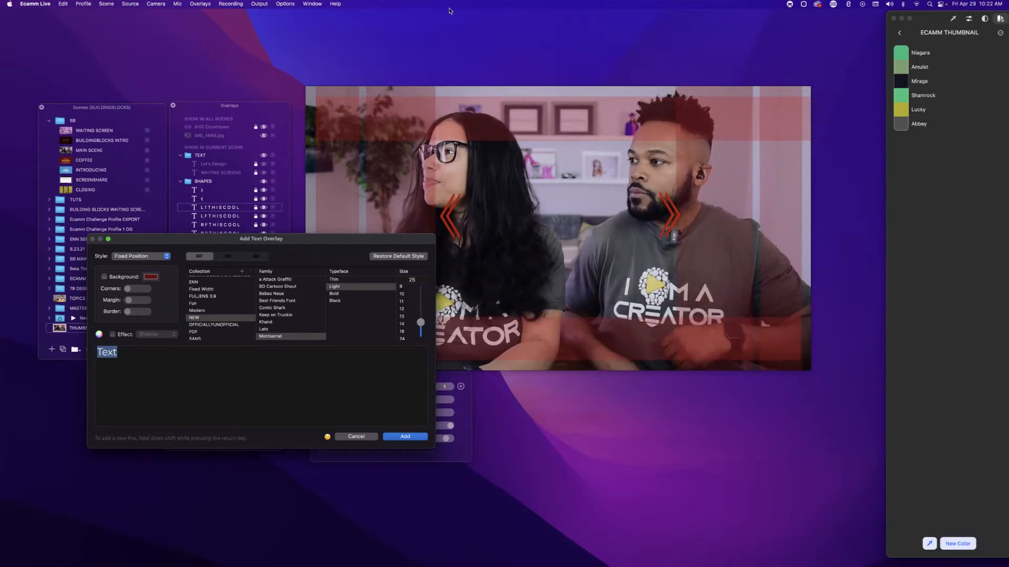
pyautogui.click(839, 6)
pyautogui.click(862, 15)
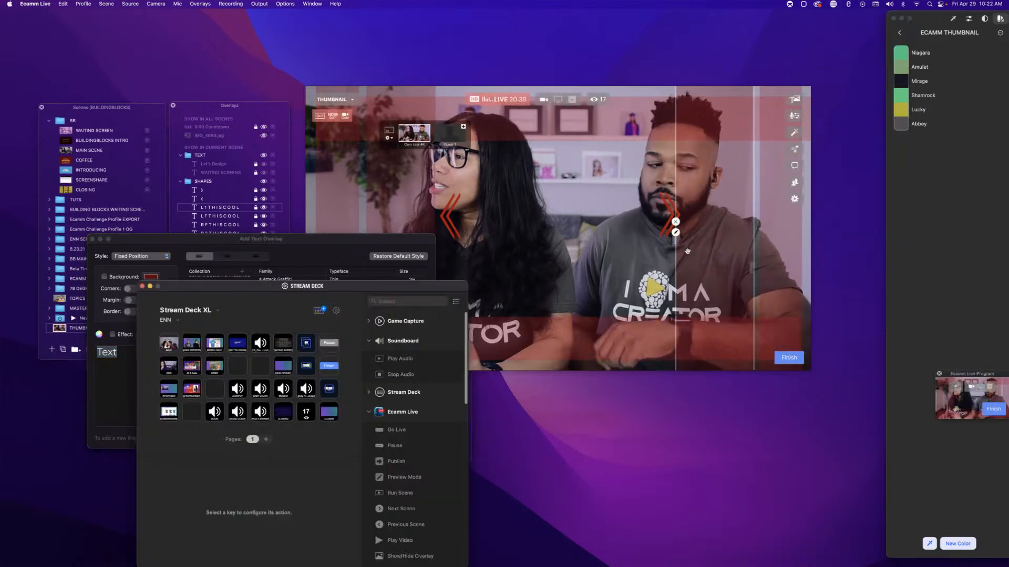
# Move the ZOOM and DEMO keys into the fourth and fifth slots of the Stream Deck profile's second row.
pyautogui.click(286, 369)
pyautogui.moveTo(286, 369); pyautogui.dragTo(247, 368)
pyautogui.moveTo(309, 370); pyautogui.dragTo(237, 367)
pyautogui.click(237, 367)
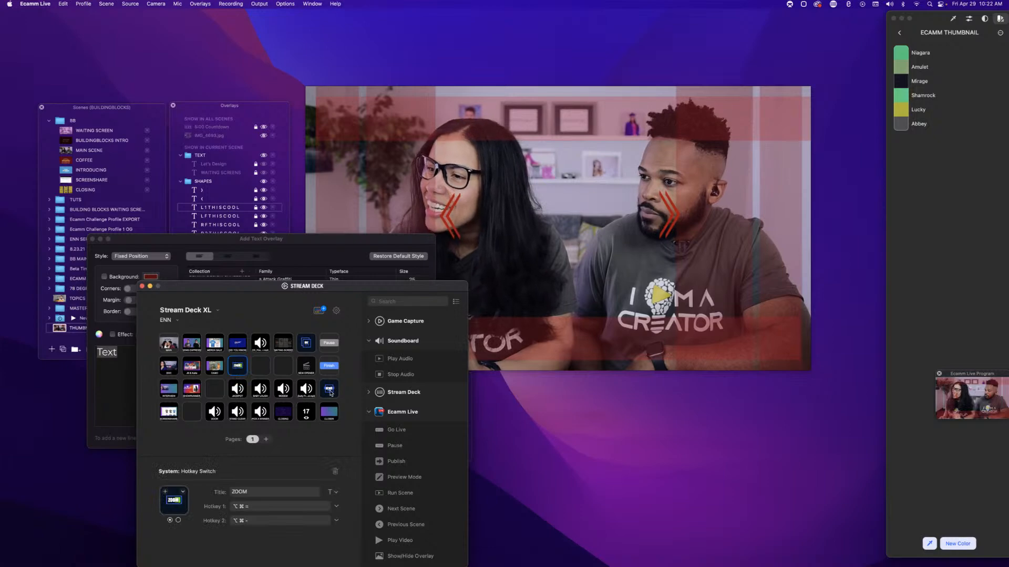
pyautogui.moveTo(331, 393); pyautogui.dragTo(258, 369)
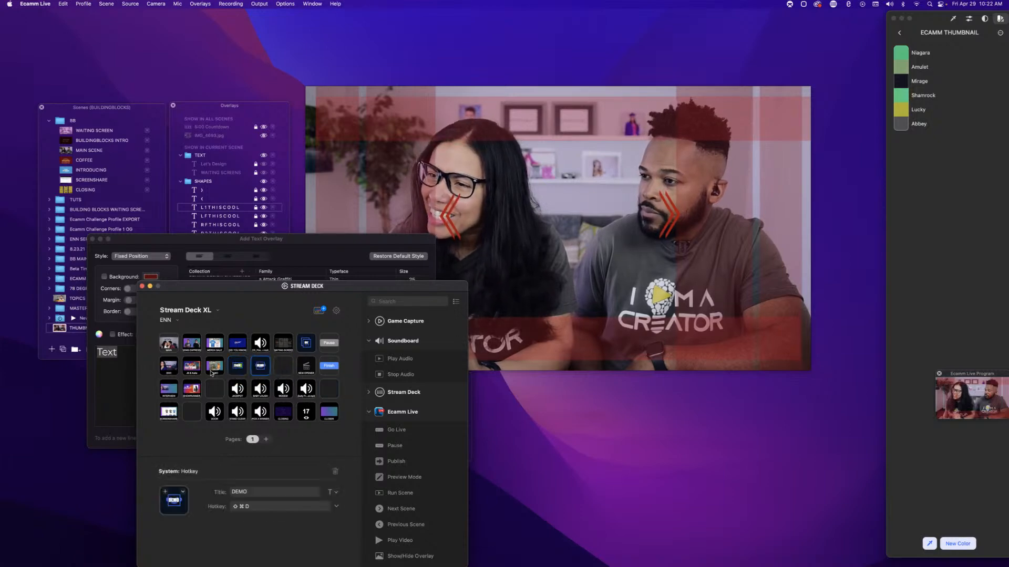
# Delete the CAMO and MERCH SALE scene actions from the Stream Deck profile and close its window.
pyautogui.click(212, 372)
pyautogui.click(335, 473)
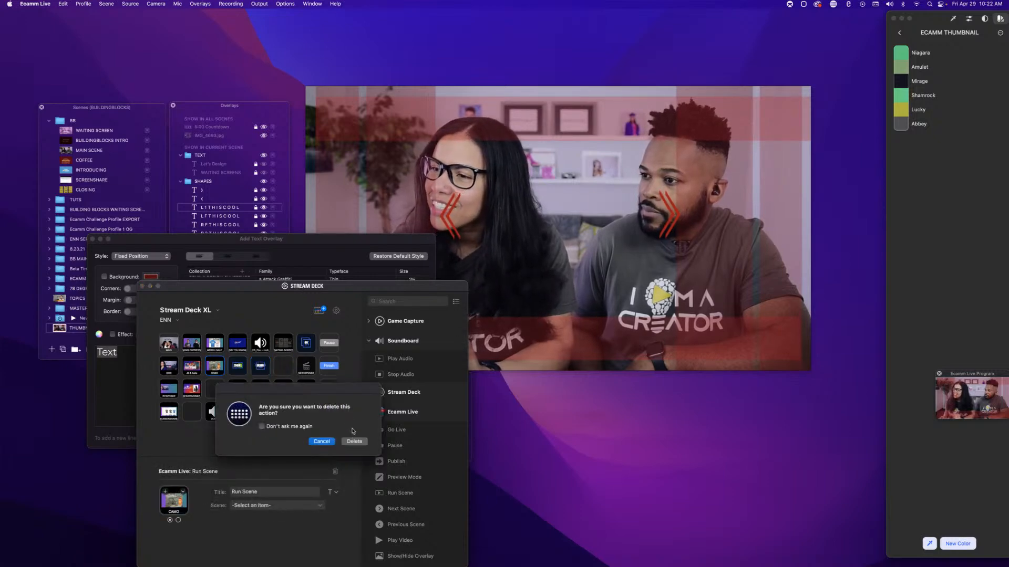
pyautogui.click(354, 442)
pyautogui.click(217, 350)
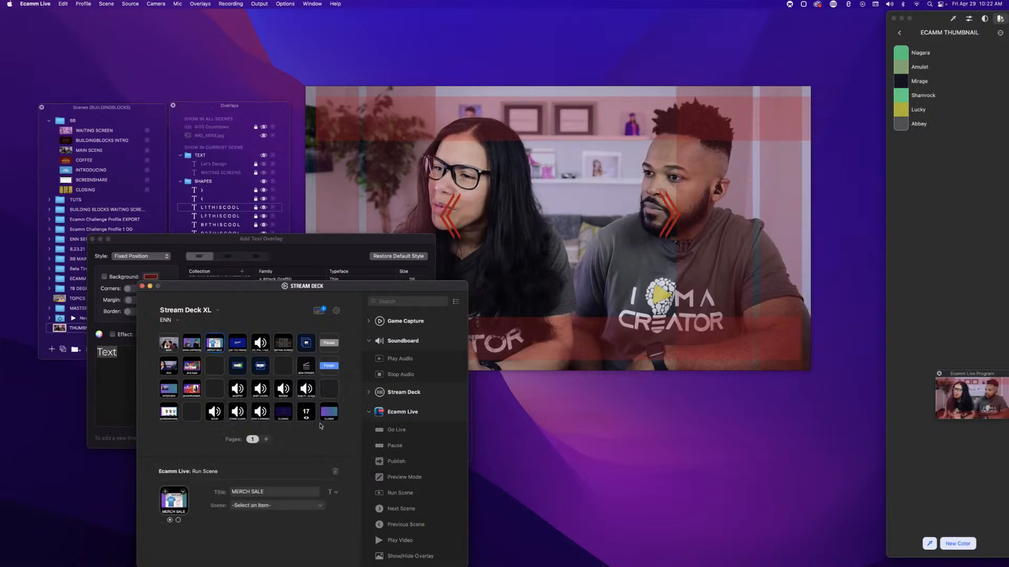
pyautogui.click(336, 472)
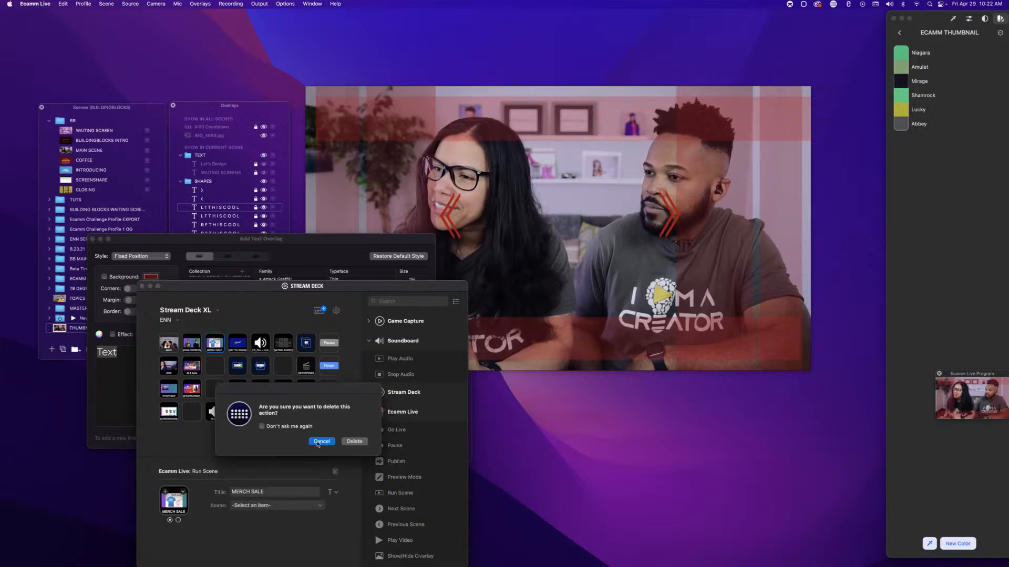
pyautogui.click(354, 442)
pyautogui.click(237, 370)
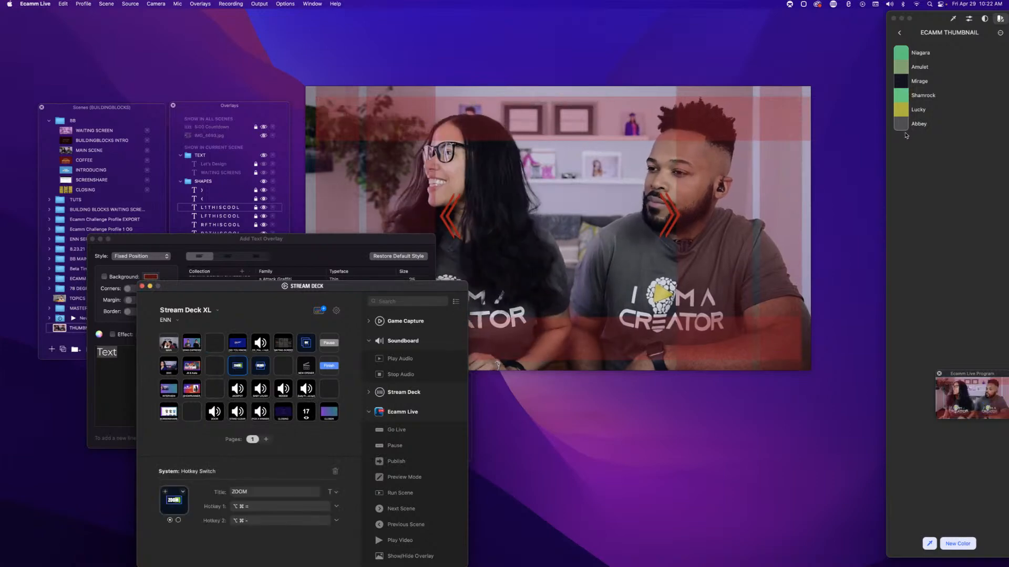
pyautogui.click(142, 287)
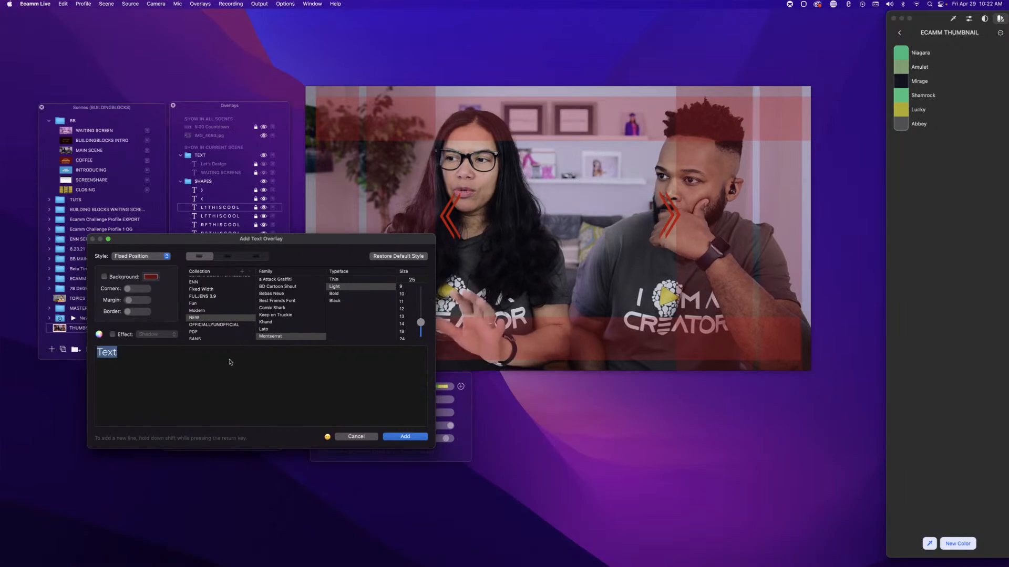
# Replace the overlay text with R1LINE, one character per line, and give it a red background with a wider margin.
pyautogui.press('BackSpace')
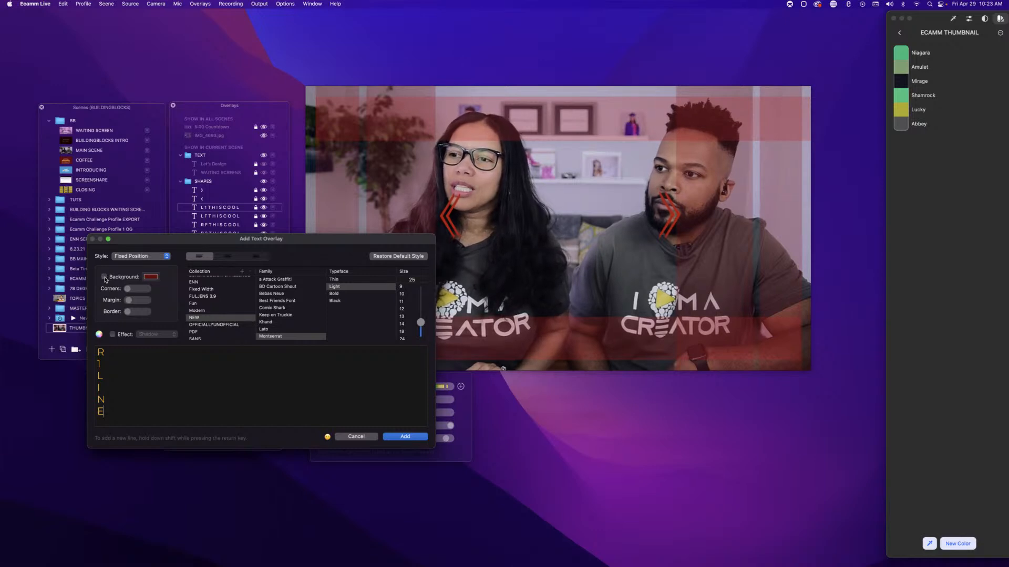
pyautogui.click(104, 277)
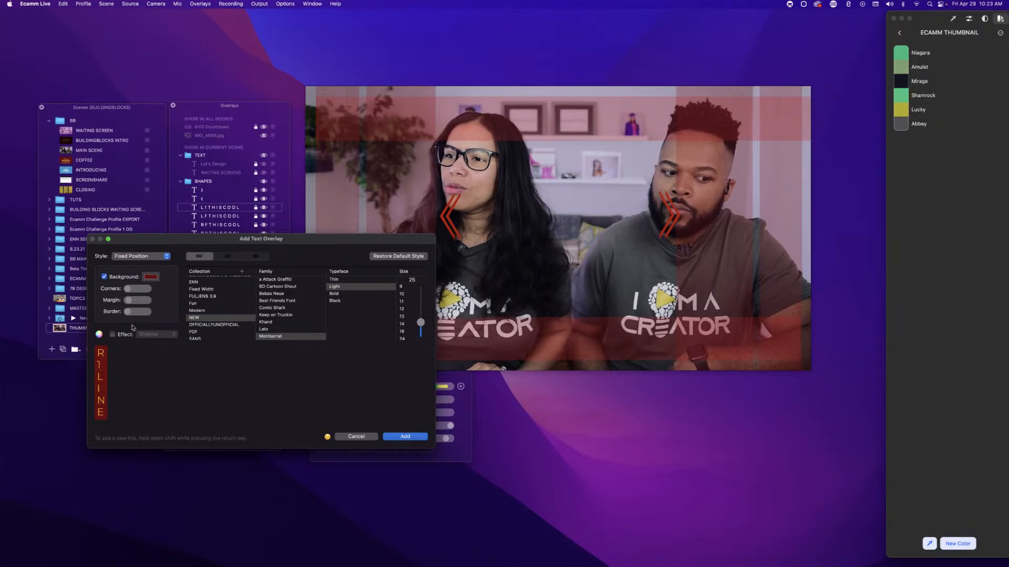
pyautogui.moveTo(128, 300); pyautogui.dragTo(134, 303)
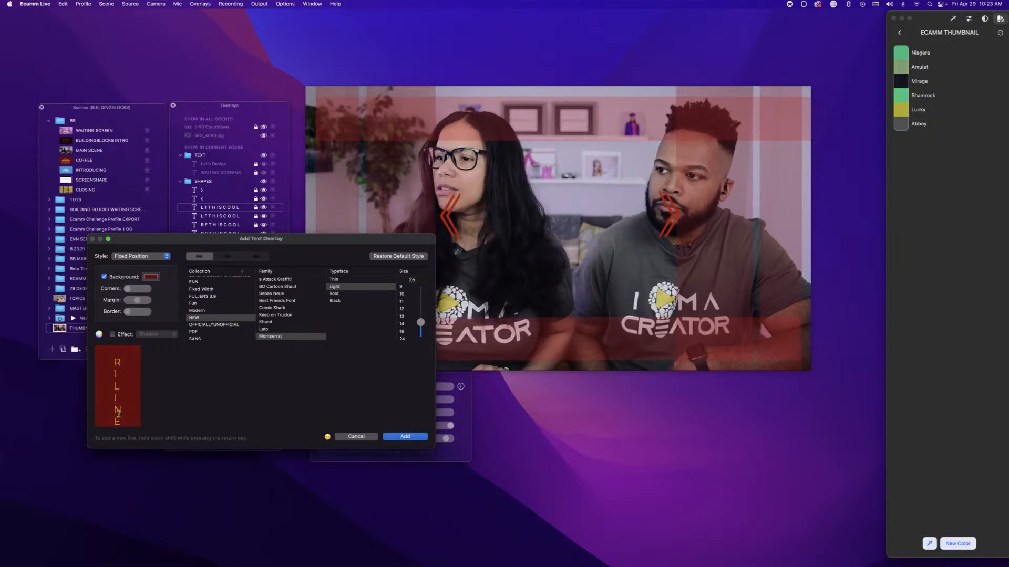
# Set the R1LINE text colour's opacity to 0% and add the overlay to the scene.
pyautogui.click(99, 334)
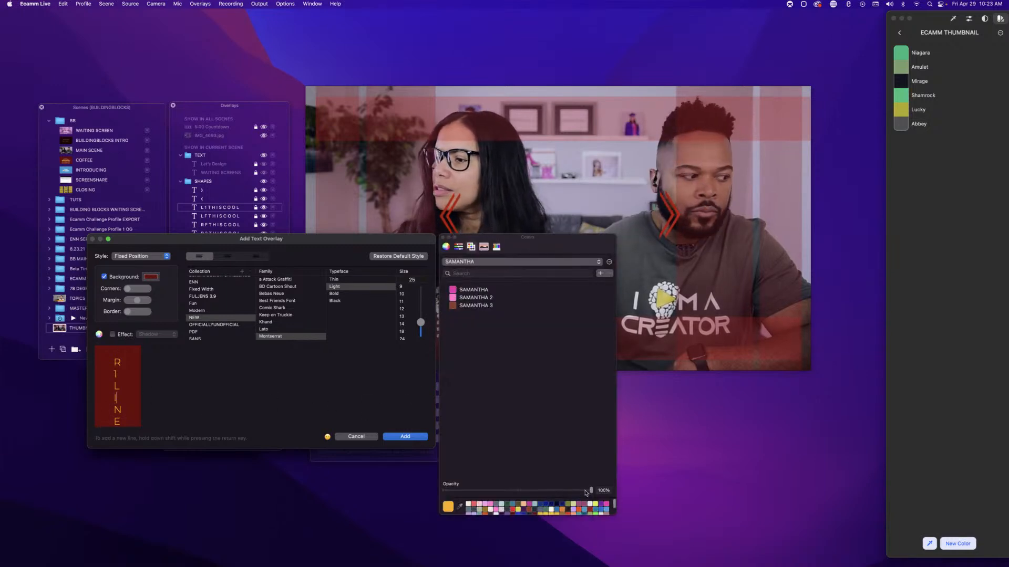
pyautogui.moveTo(585, 493); pyautogui.dragTo(444, 491)
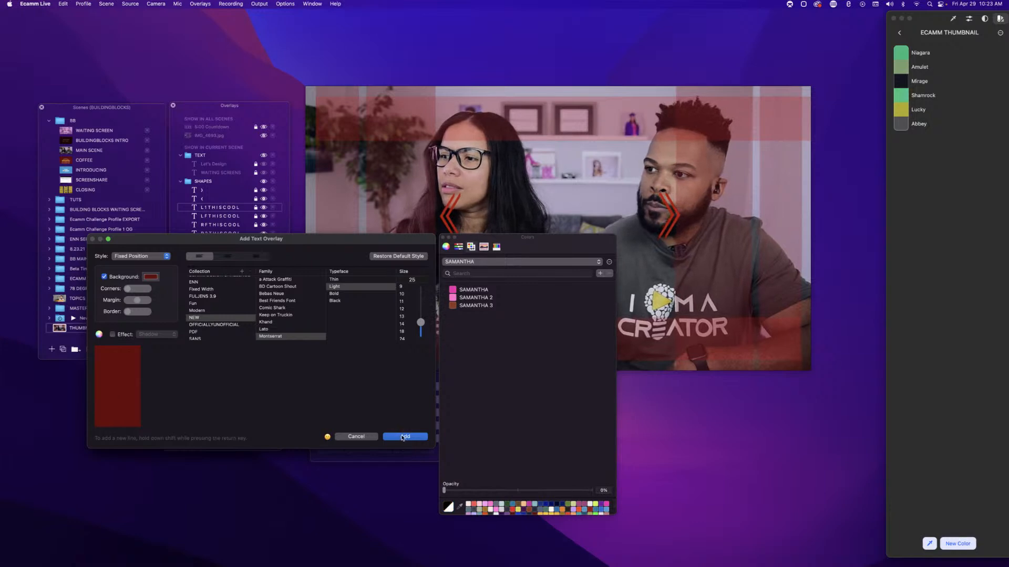
pyautogui.click(403, 437)
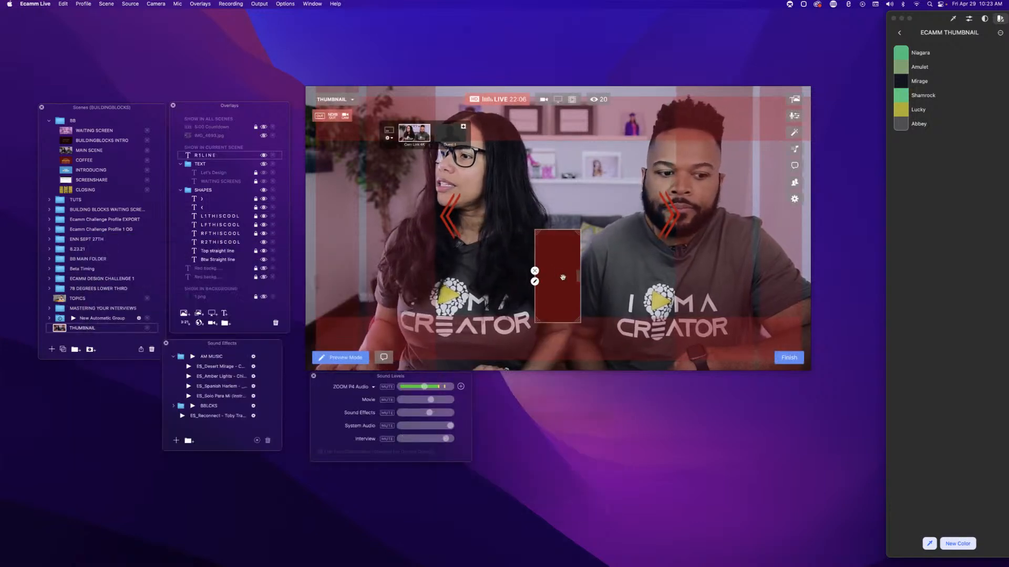
# Move the R1LINE block to the left side of the scene and stretch it into a full-height vertical strip.
pyautogui.moveTo(563, 277); pyautogui.dragTo(343, 134)
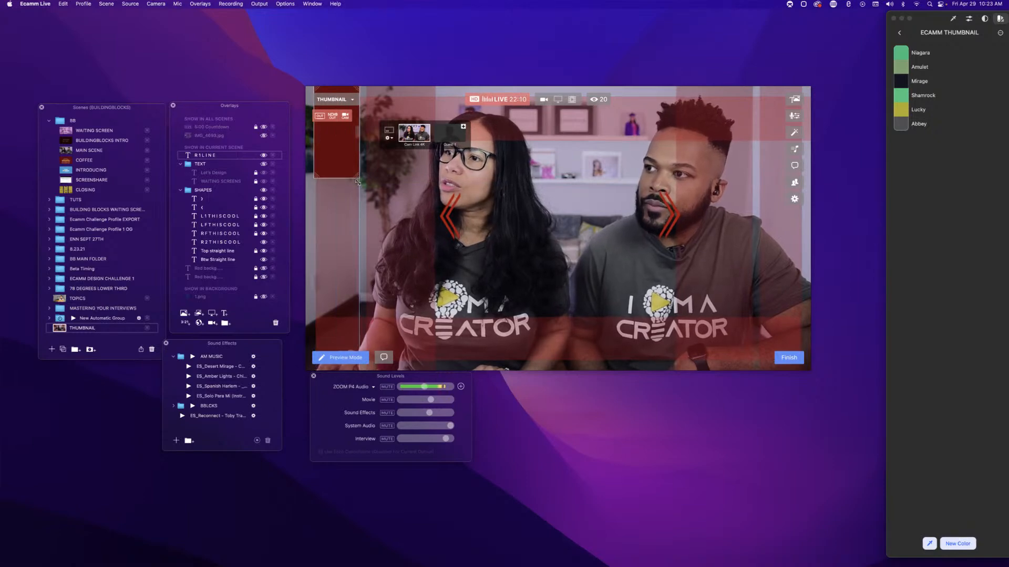
pyautogui.moveTo(358, 182); pyautogui.dragTo(458, 370)
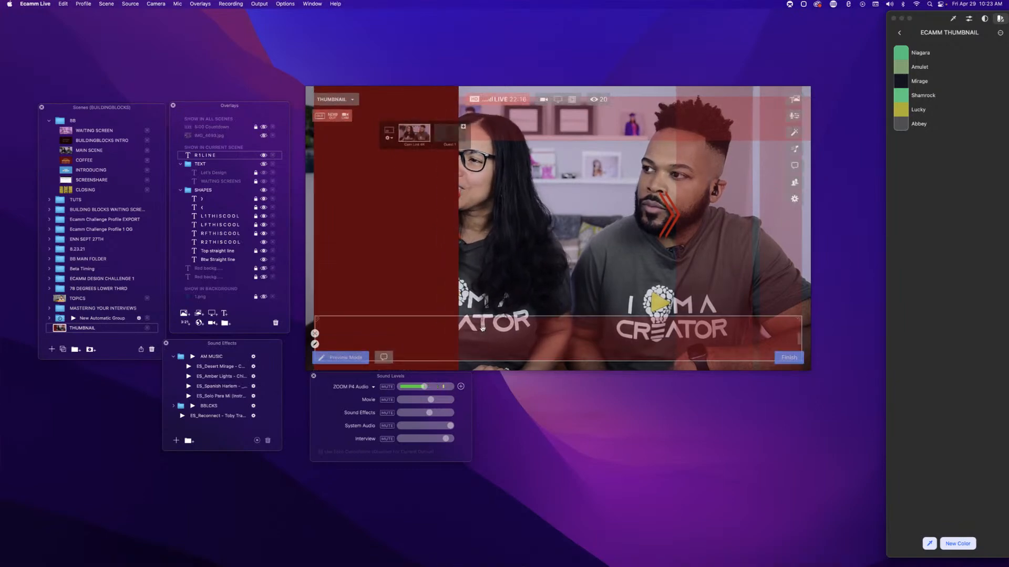
pyautogui.moveTo(455, 227); pyautogui.dragTo(354, 236)
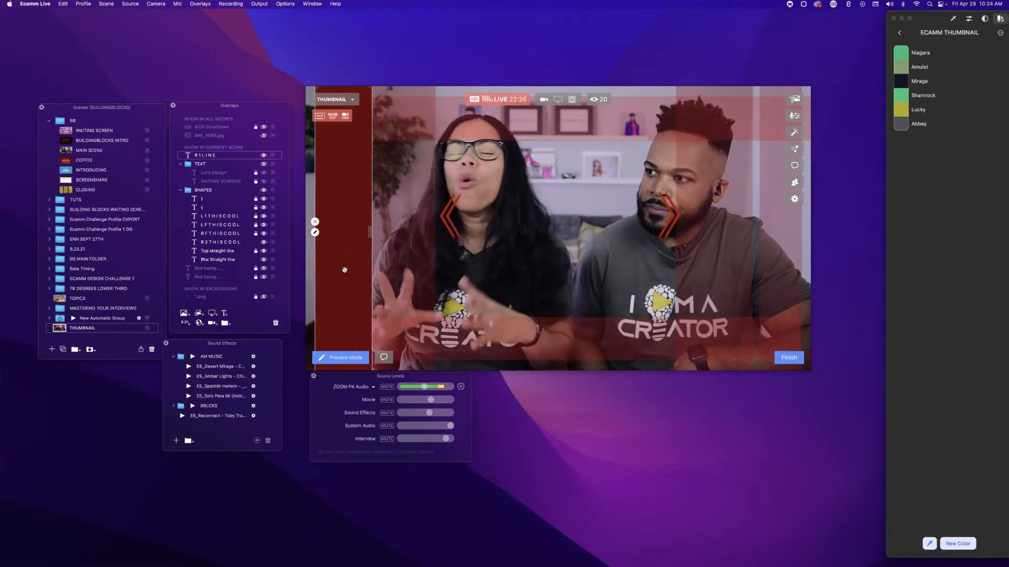
pyautogui.moveTo(341, 271)
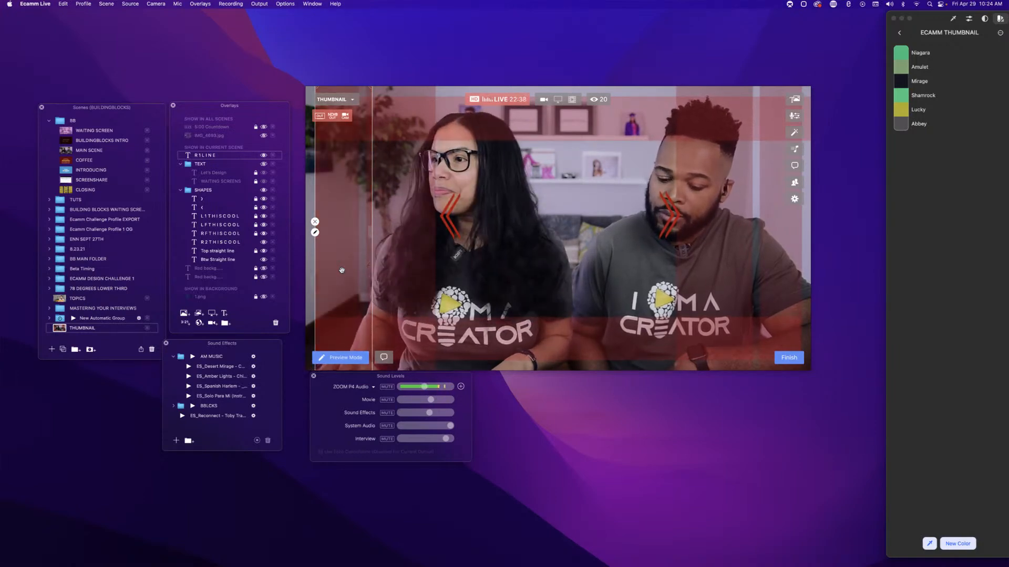
pyautogui.moveTo(342, 270); pyautogui.dragTo(333, 270)
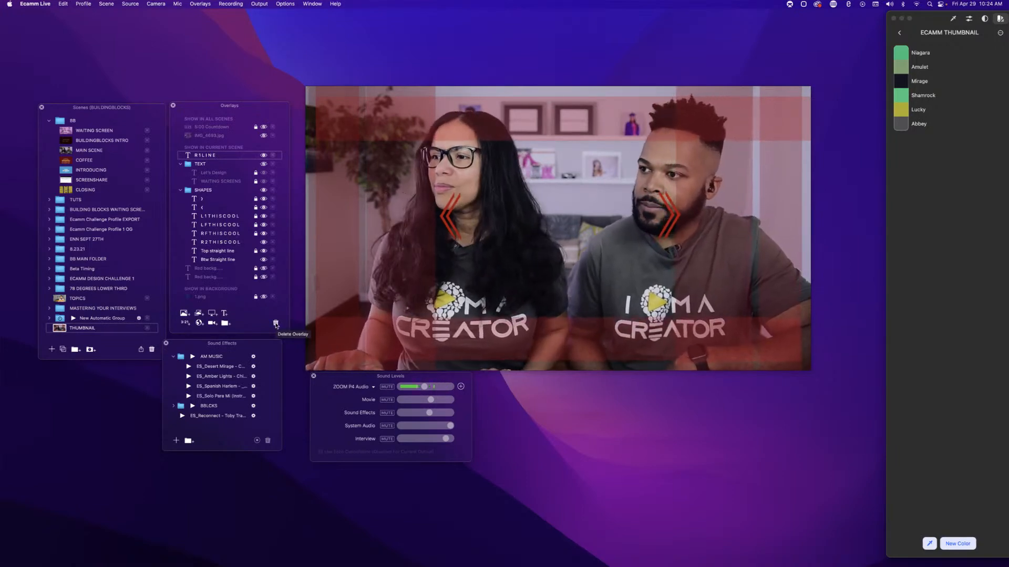
# Delete the R1LINE overlay and show the TEXT overlay group in the scene.
pyautogui.click(275, 323)
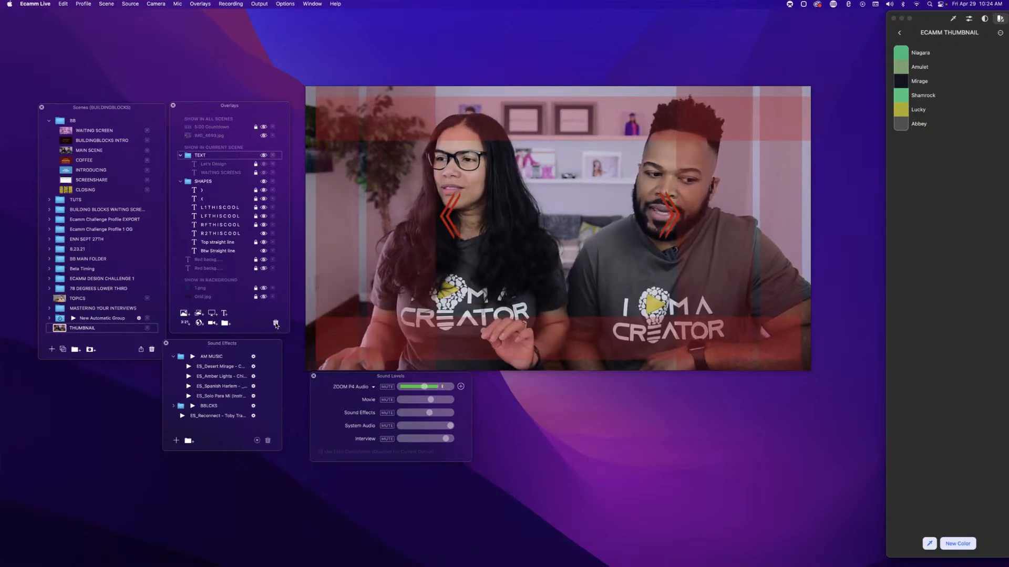
pyautogui.click(264, 155)
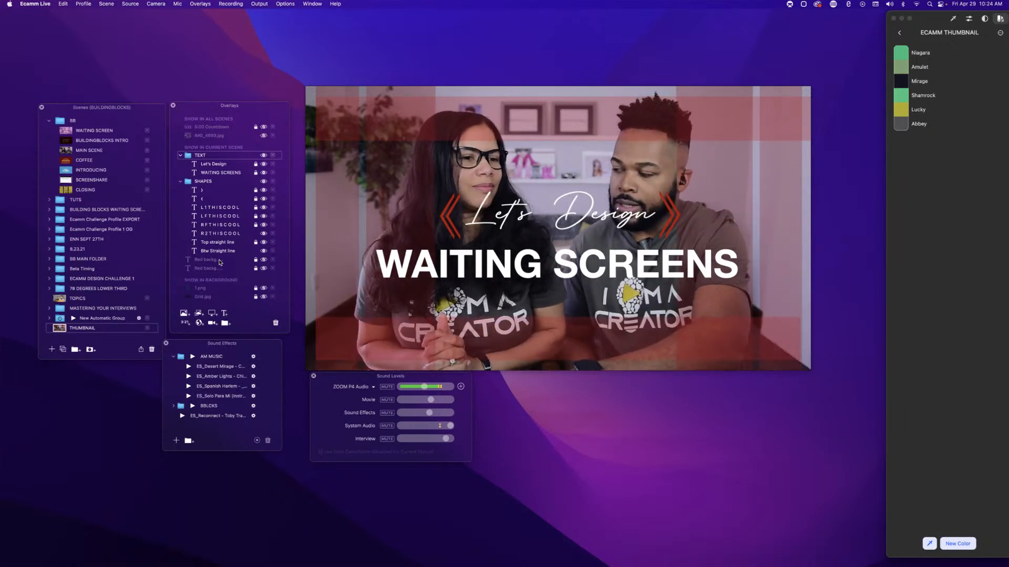
# Examine the emoji and symbol viewer from a new text overlay, and discard the overlay without adding it.
pyautogui.click(390, 225)
pyautogui.press('super+t')
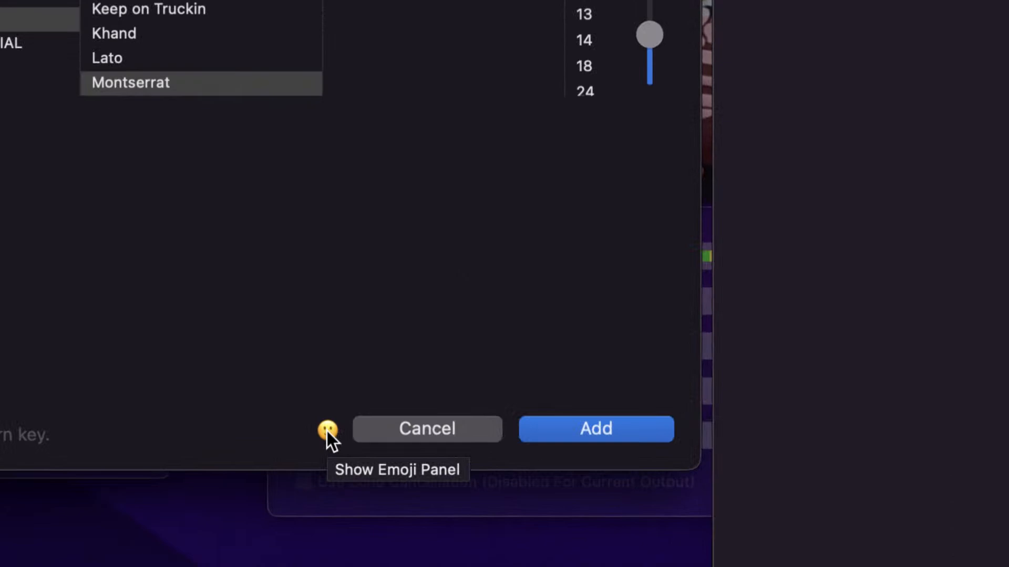
pyautogui.click(327, 431)
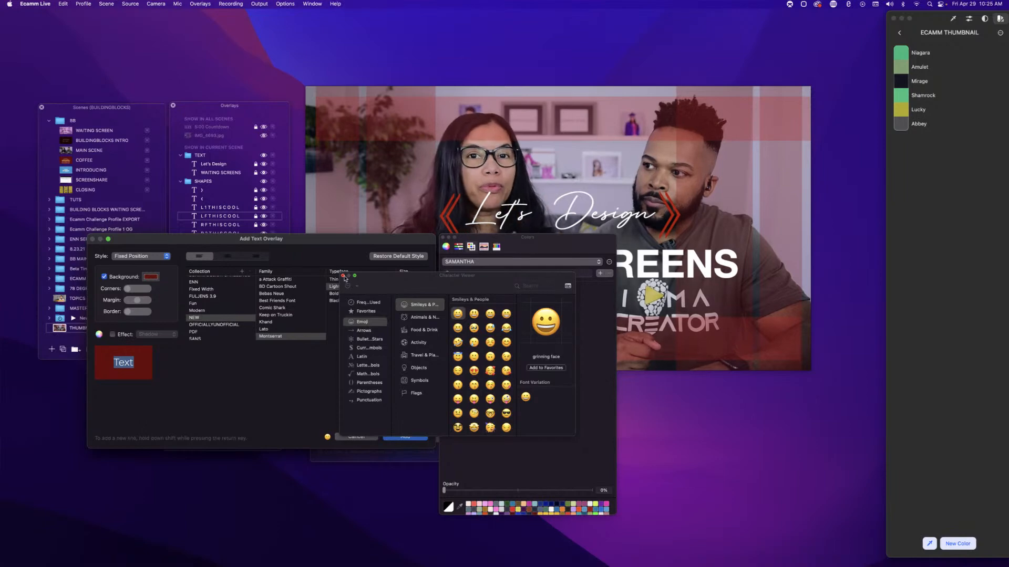
pyautogui.click(343, 276)
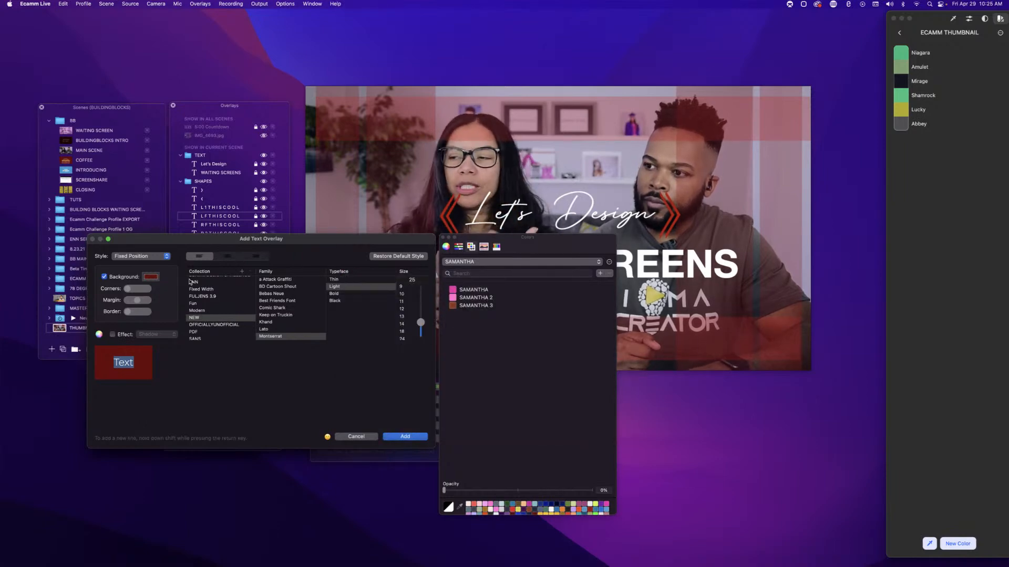
pyautogui.click(356, 437)
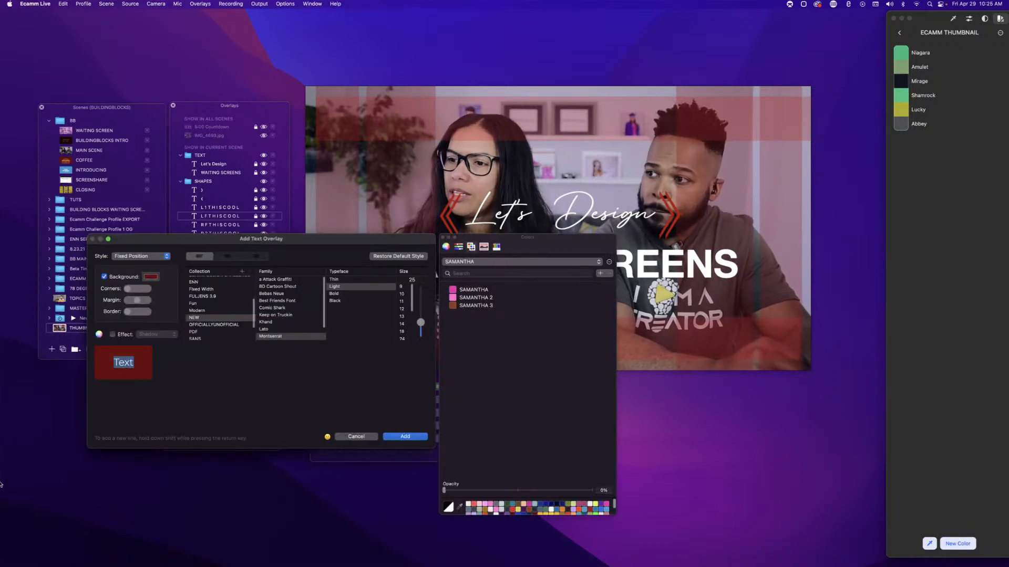
pyautogui.click(326, 437)
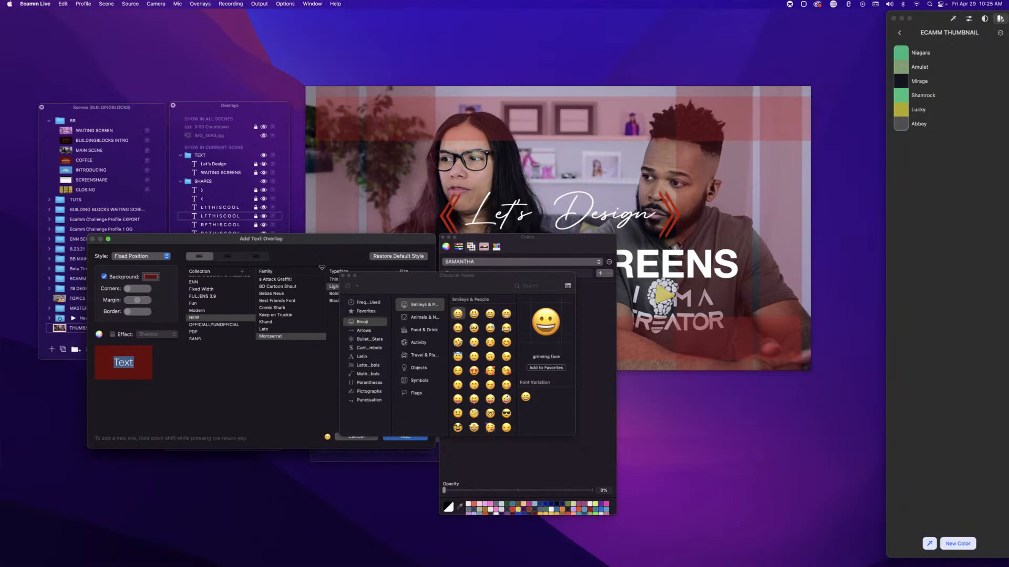
pyautogui.moveTo(375, 286); pyautogui.dragTo(374, 327)
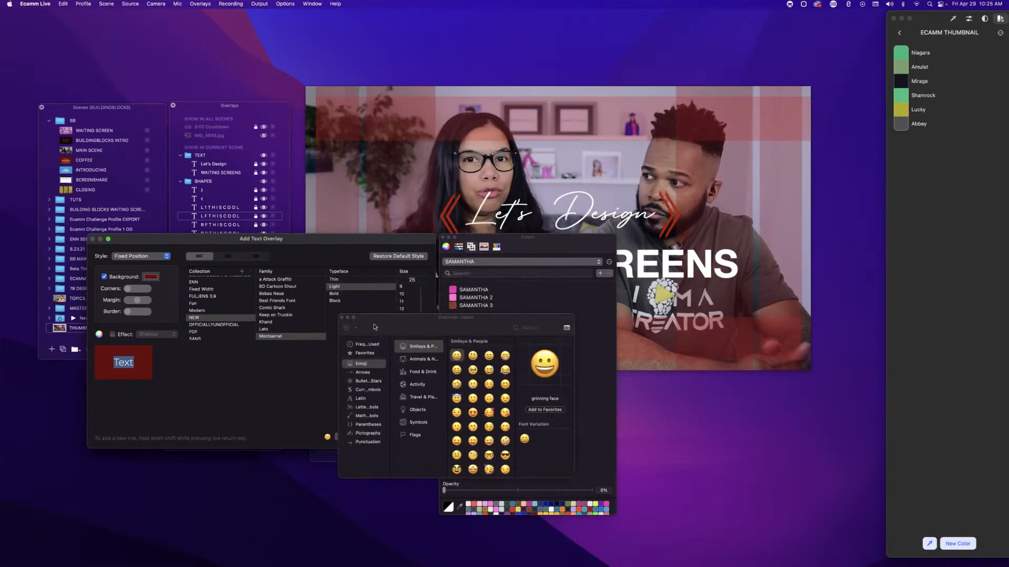
pyautogui.click(342, 317)
pyautogui.moveTo(310, 245); pyautogui.dragTo(310, 289)
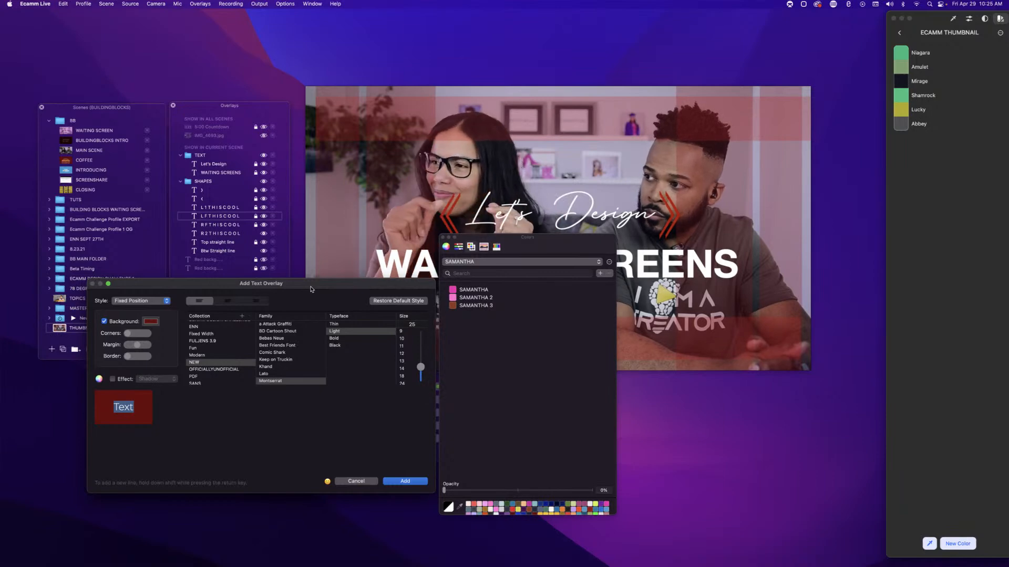
pyautogui.click(367, 482)
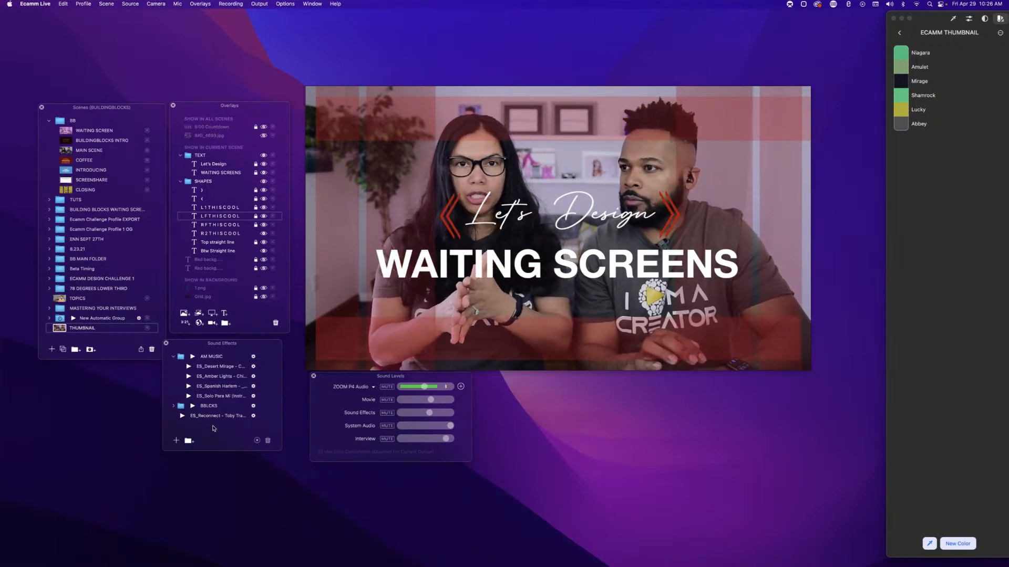
# Inspect the text and background settings of the L1THISCOOL overlay and close them without changes.
pyautogui.moveTo(220, 208)
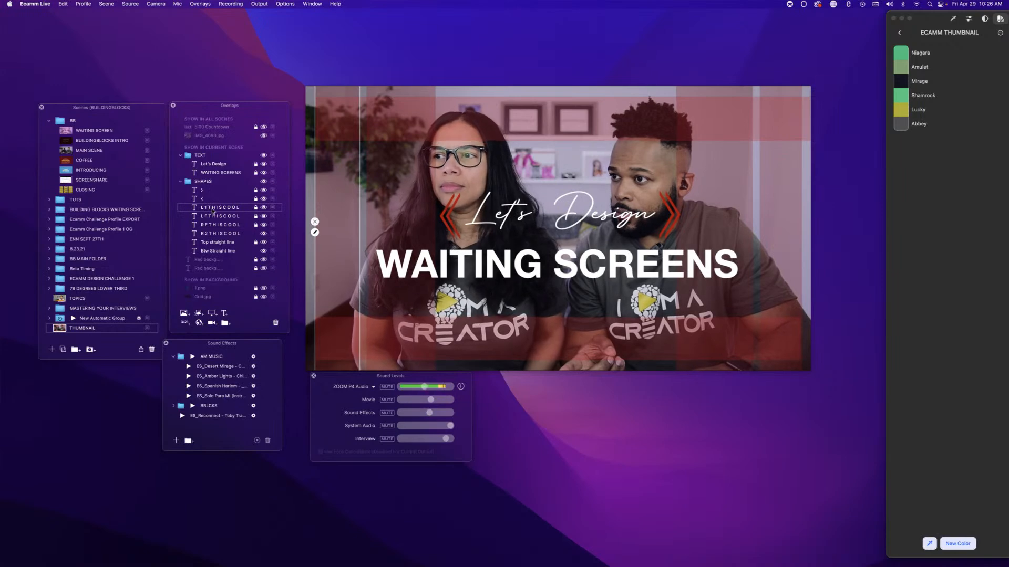
pyautogui.doubleClick(212, 208)
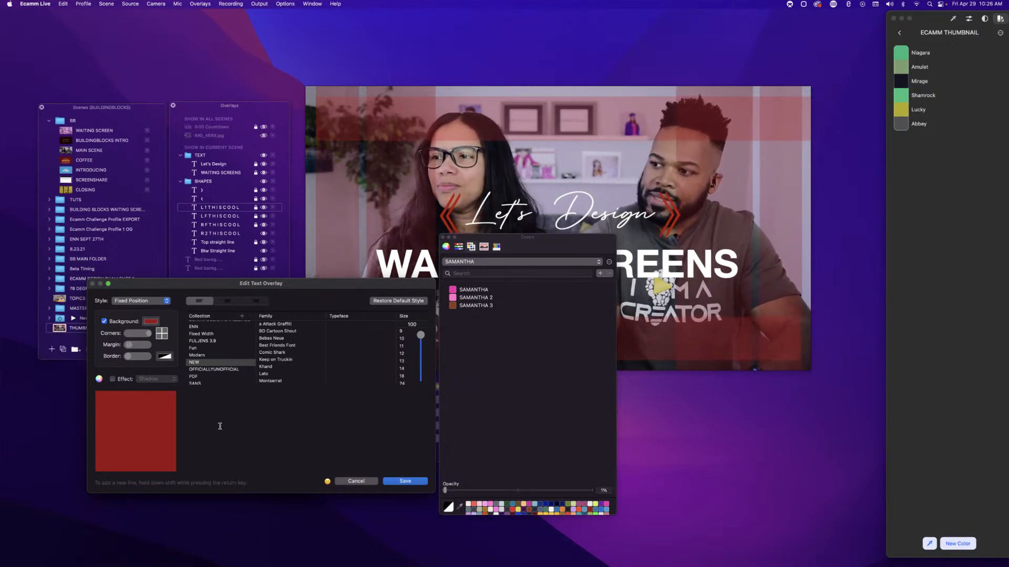
pyautogui.click(355, 482)
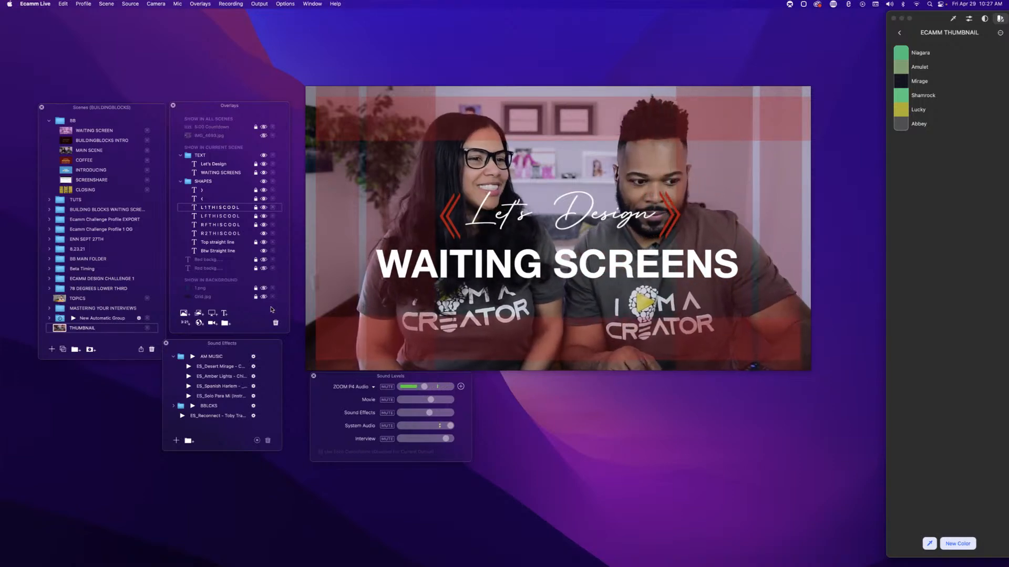
# Preview the two red background overlays one at a time and hide them again.
pyautogui.click(263, 260)
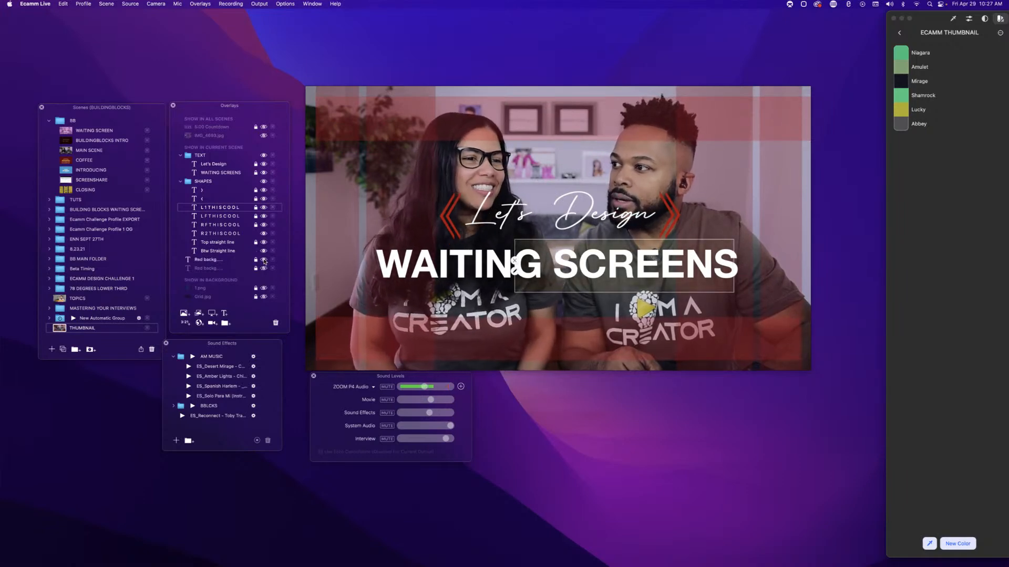
pyautogui.click(263, 268)
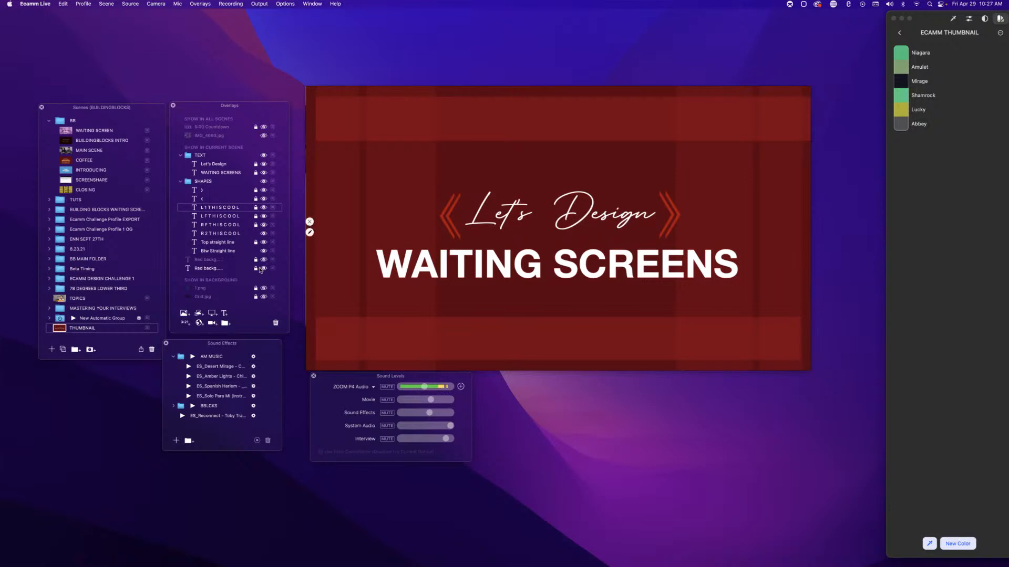
pyautogui.click(263, 268)
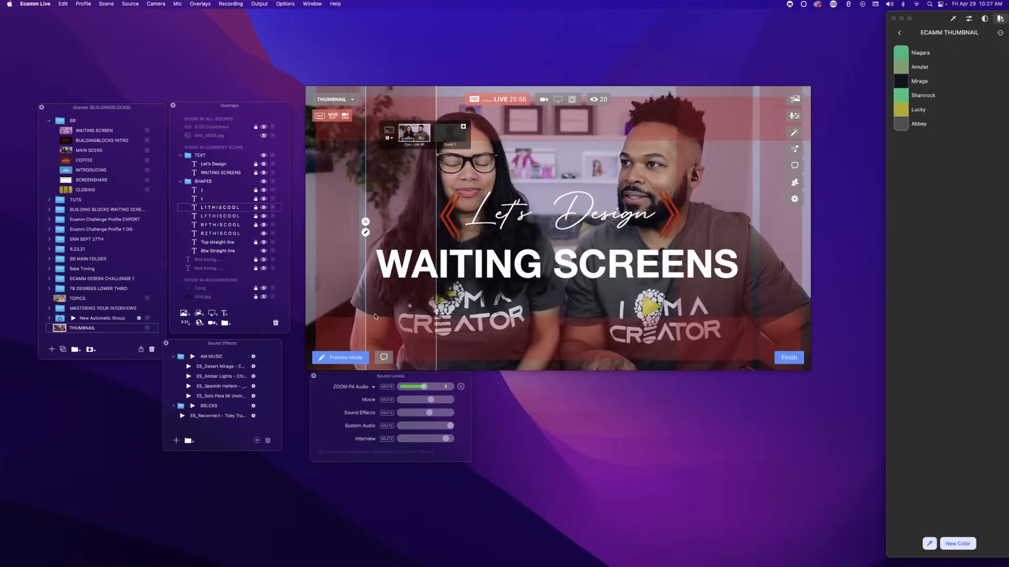
pyautogui.moveTo(439, 274)
pyautogui.moveTo(453, 197)
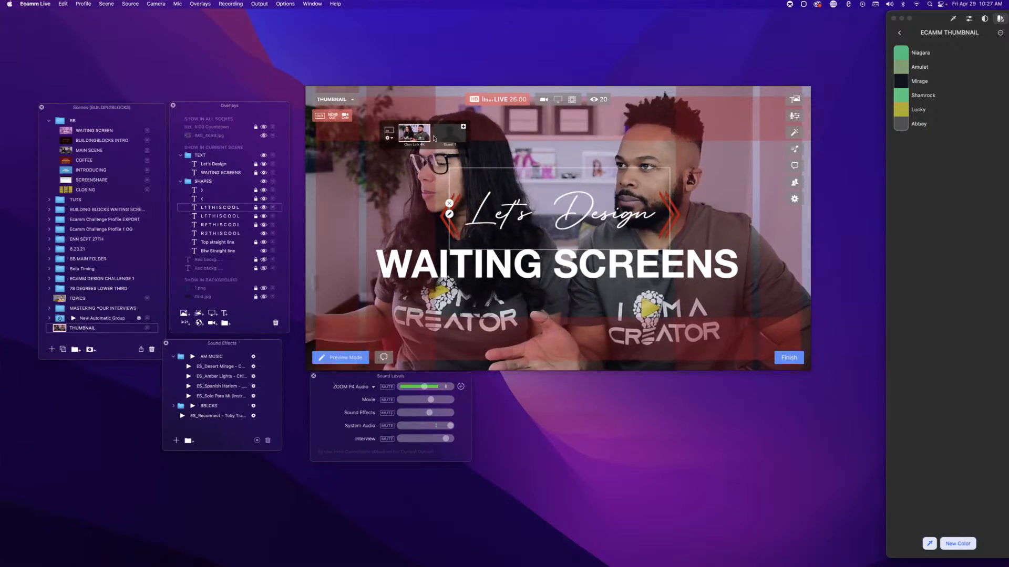
pyautogui.click(313, 4)
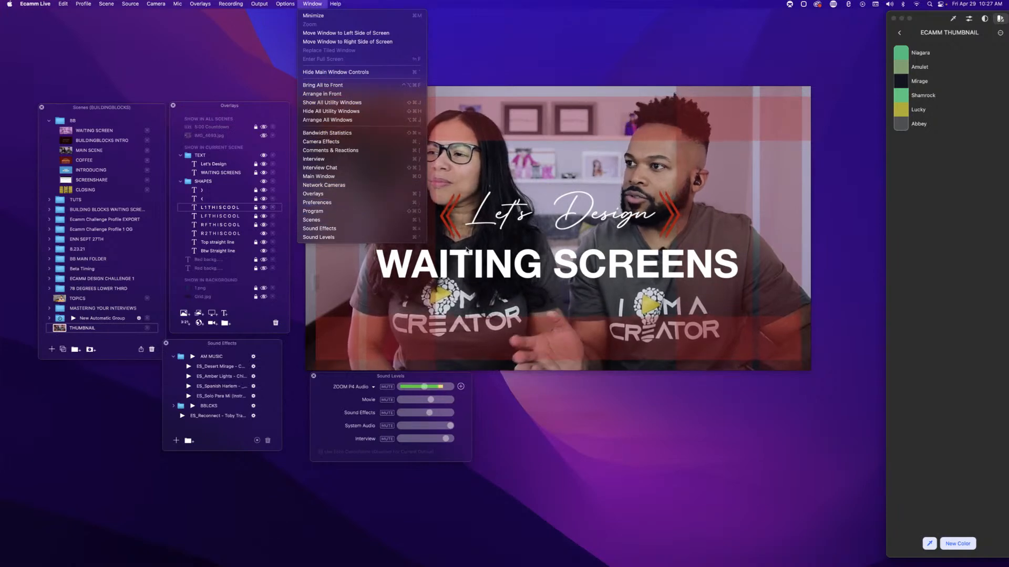
pyautogui.click(498, 268)
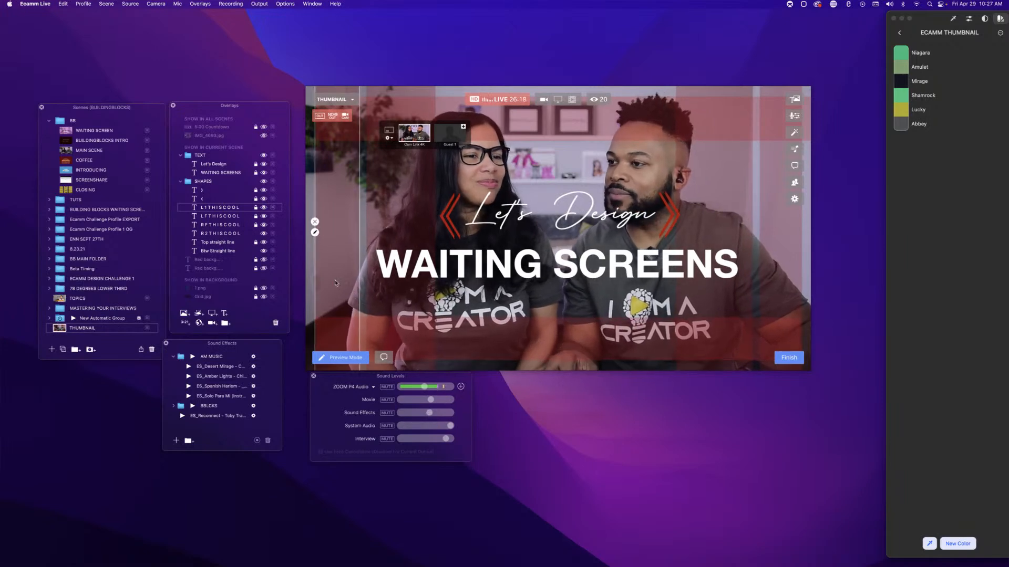
pyautogui.moveTo(339, 284)
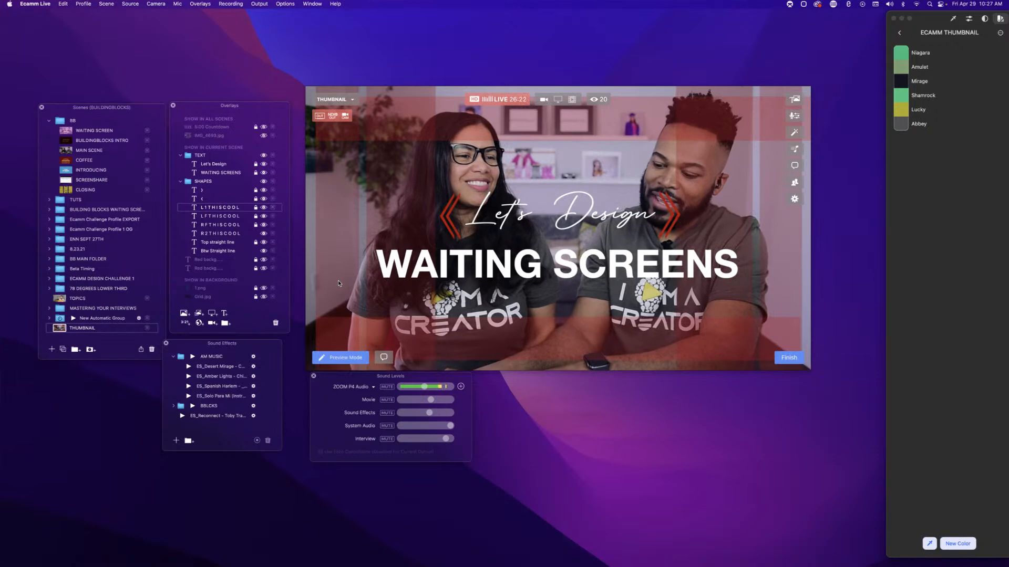
# Start a new text overlay and replace its placeholder text with BACK GROUND on two lines.
pyautogui.press('super+t')
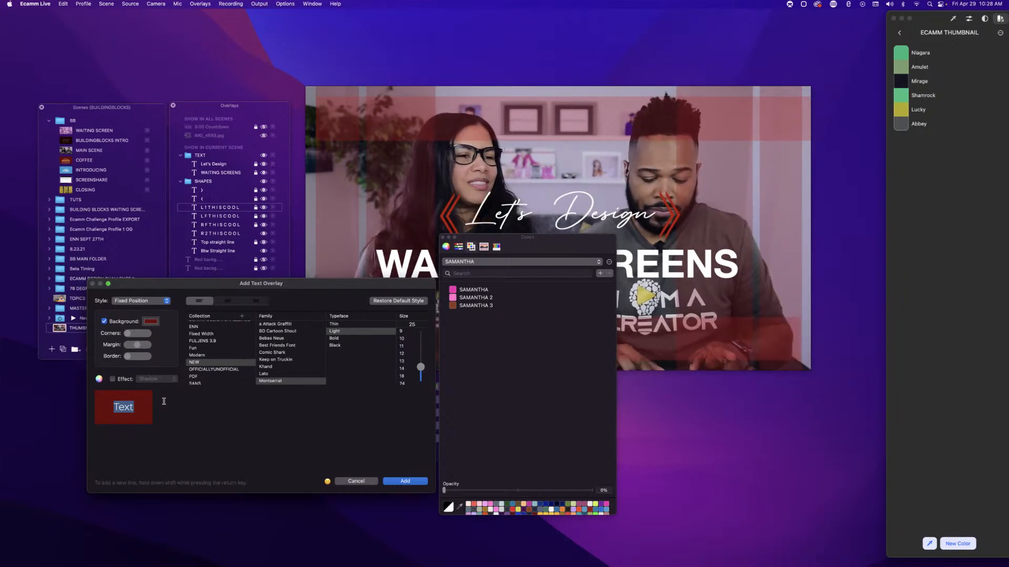
pyautogui.press('BackSpace')
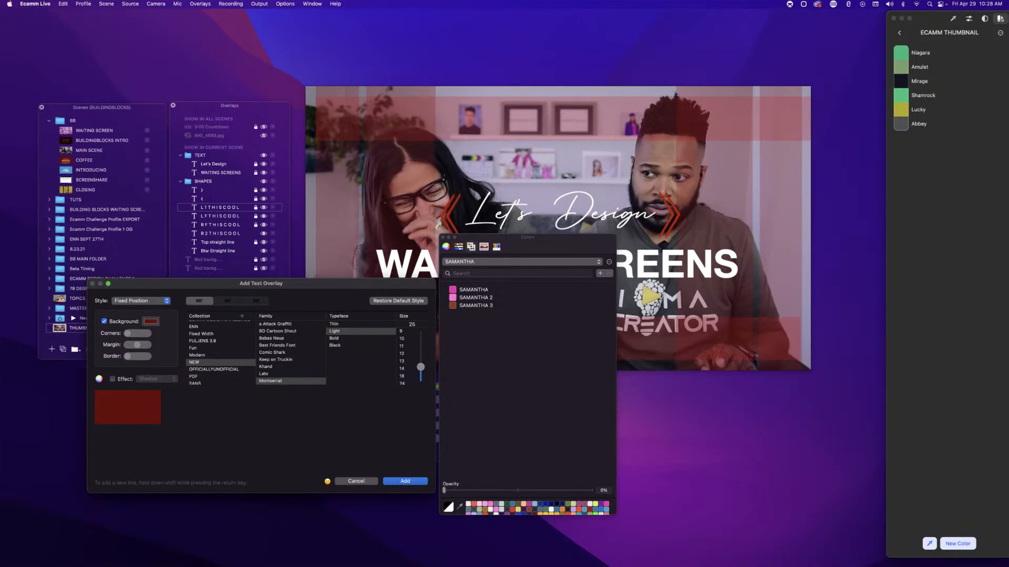
pyautogui.write('Hcool')
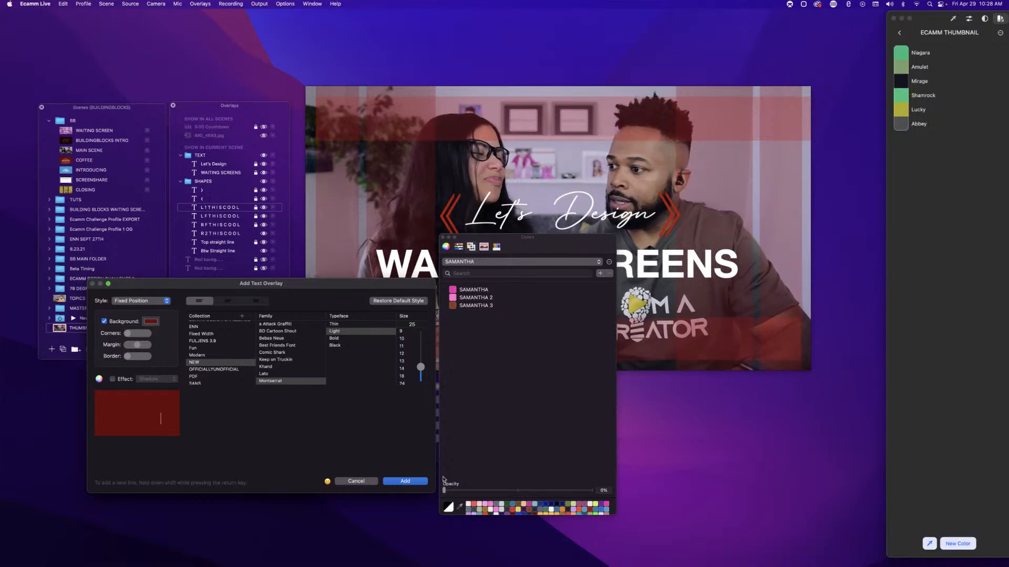
# Raise the BACK GROUND text's opacity to 66%, centre its lines, and return the opacity to 0%.
pyautogui.moveTo(500, 495); pyautogui.dragTo(540, 494)
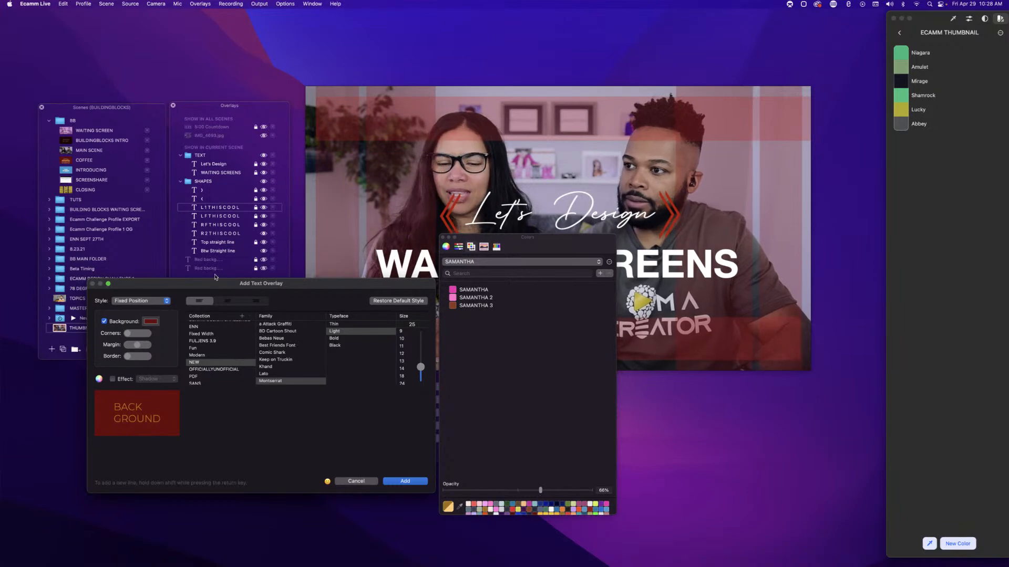
pyautogui.click(222, 298)
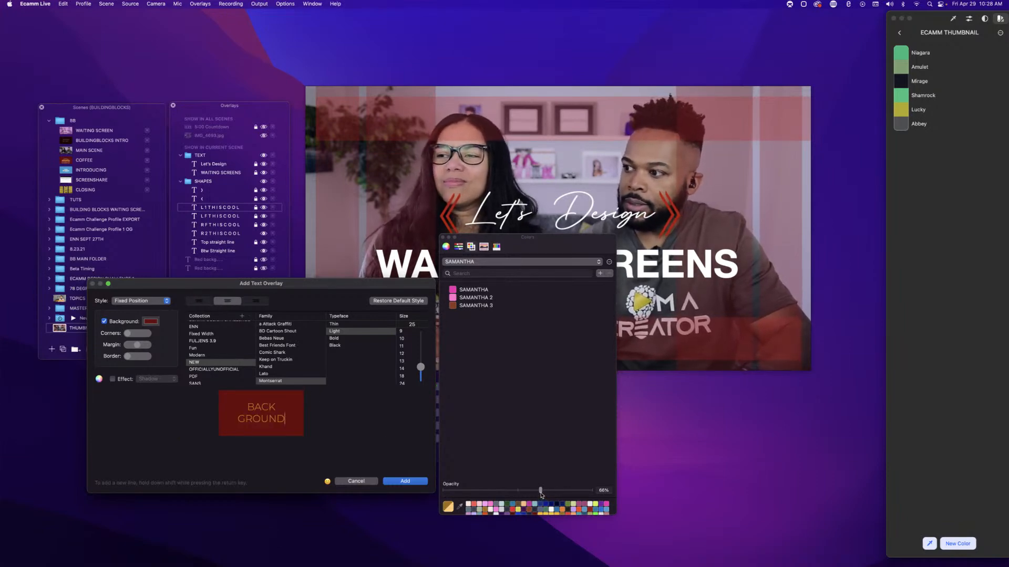
pyautogui.moveTo(540, 492); pyautogui.dragTo(448, 488)
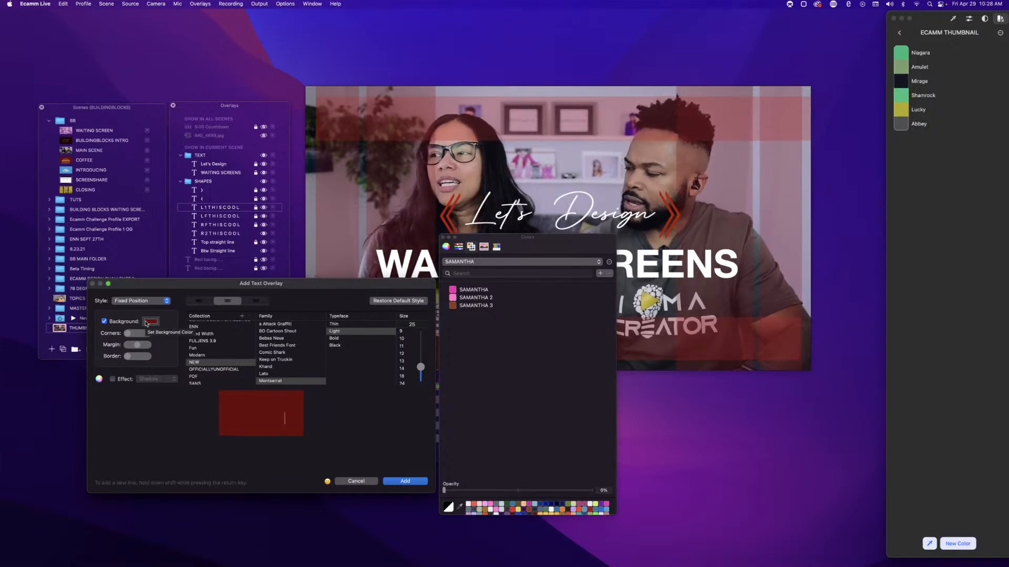
# Give the BACK GROUND overlay the orange BUILDINGBLOCKS 2 background colour and add it to the scene with a slightly smaller margin.
pyautogui.click(147, 322)
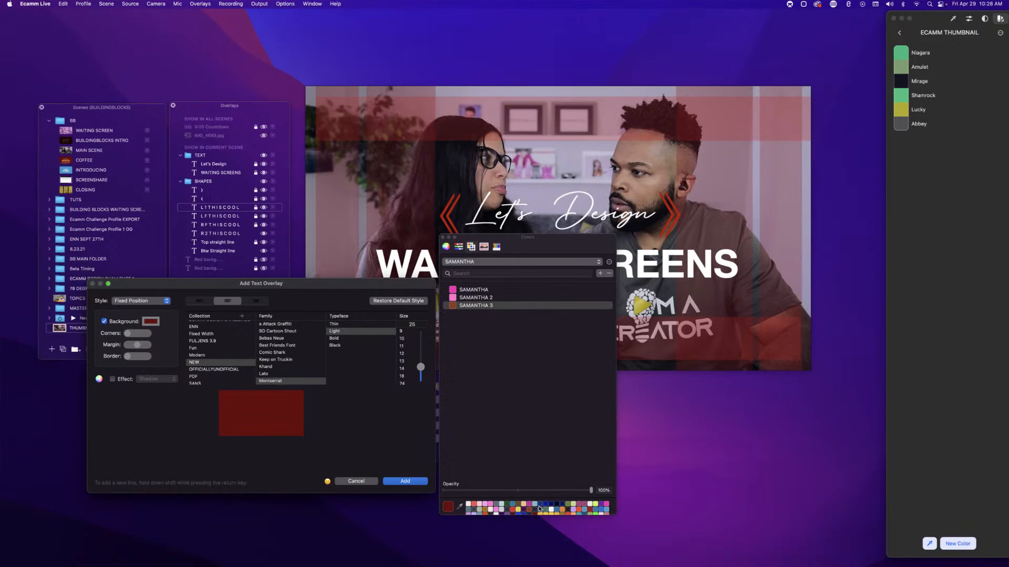
pyautogui.scroll(-6, 539, 509)
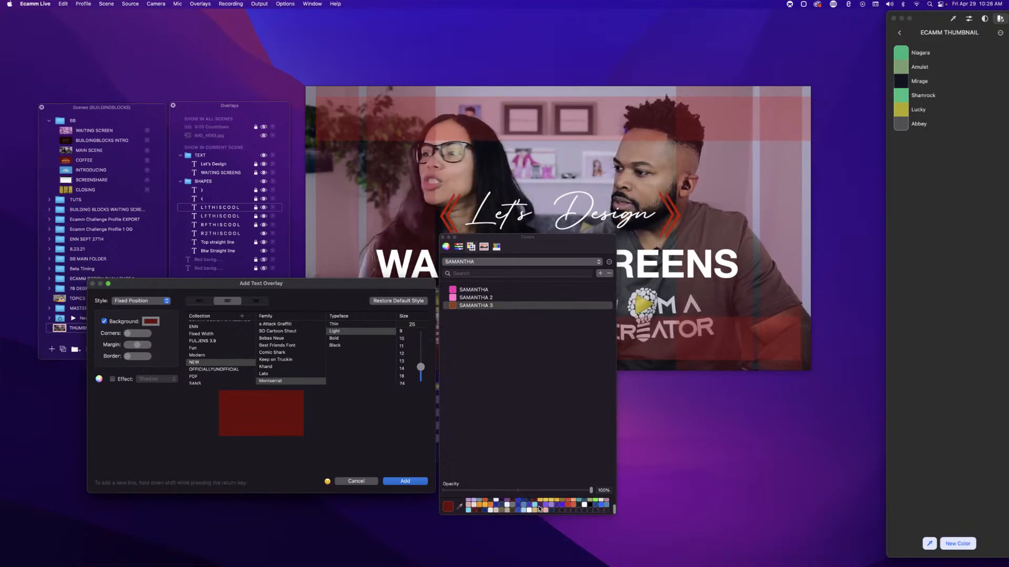
pyautogui.scroll(-2, 540, 509)
pyautogui.scroll(-2, 532, 504)
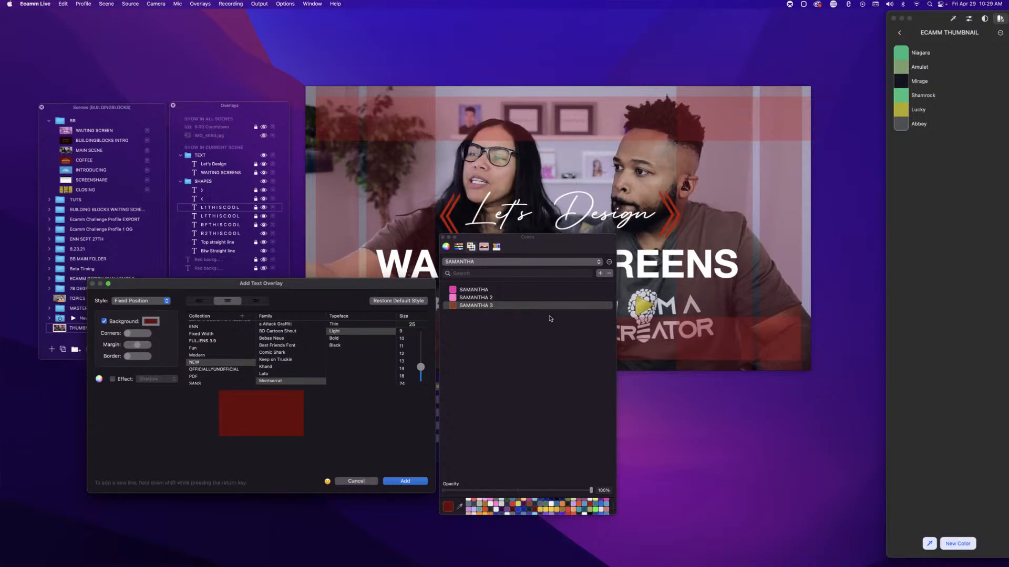
pyautogui.click(572, 262)
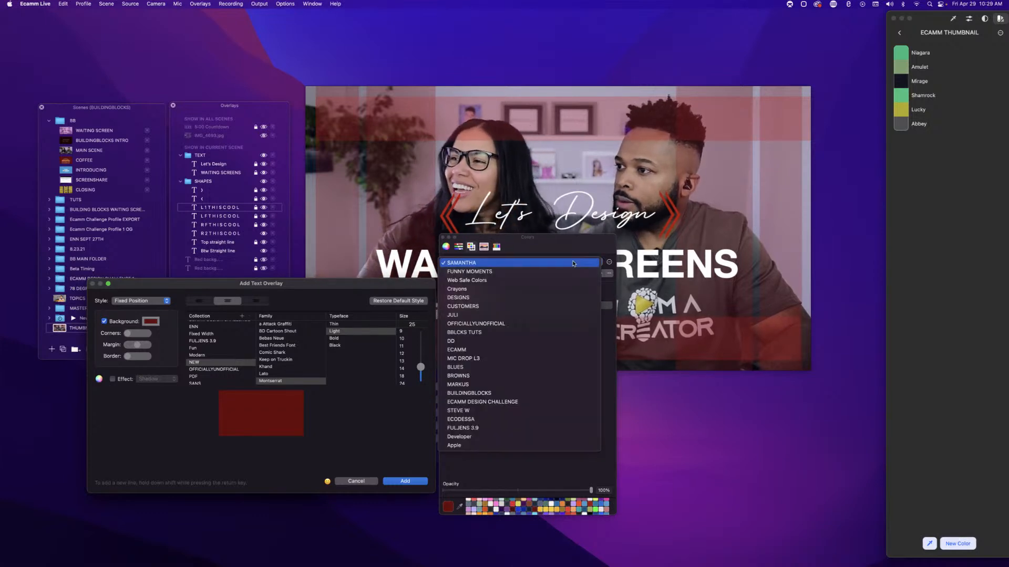
pyautogui.click(460, 332)
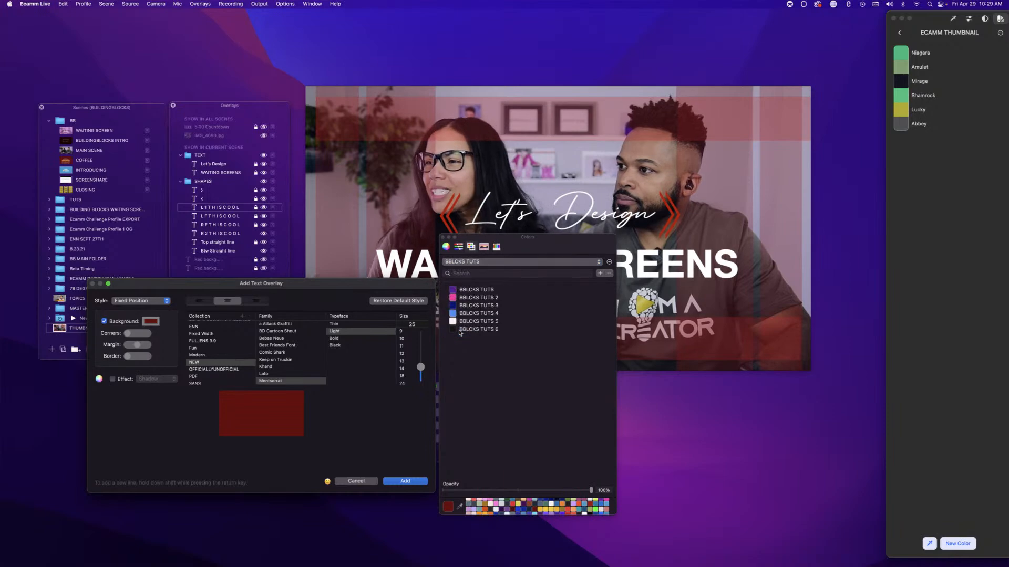
pyautogui.click(527, 263)
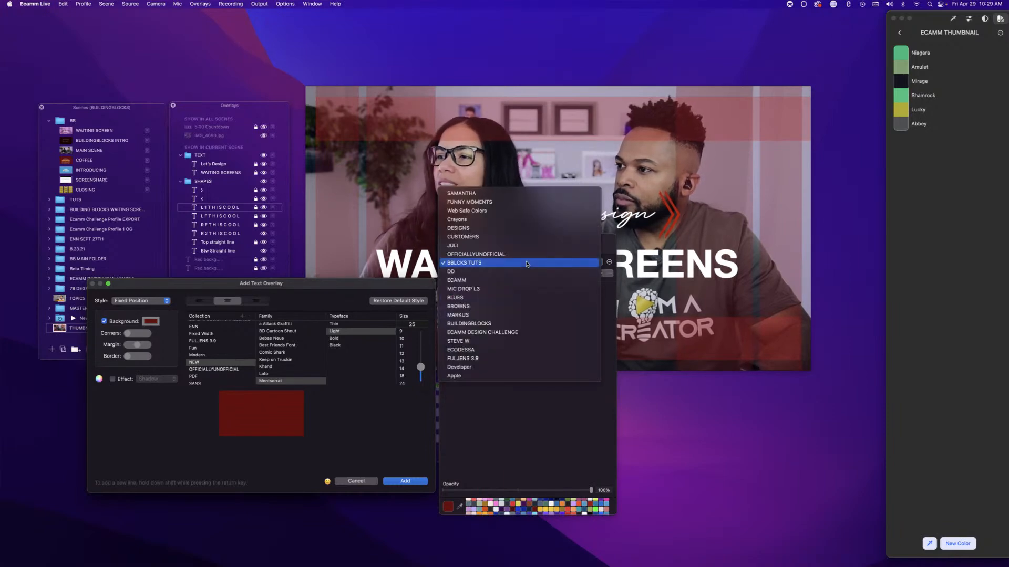
pyautogui.click(460, 324)
pyautogui.click(452, 297)
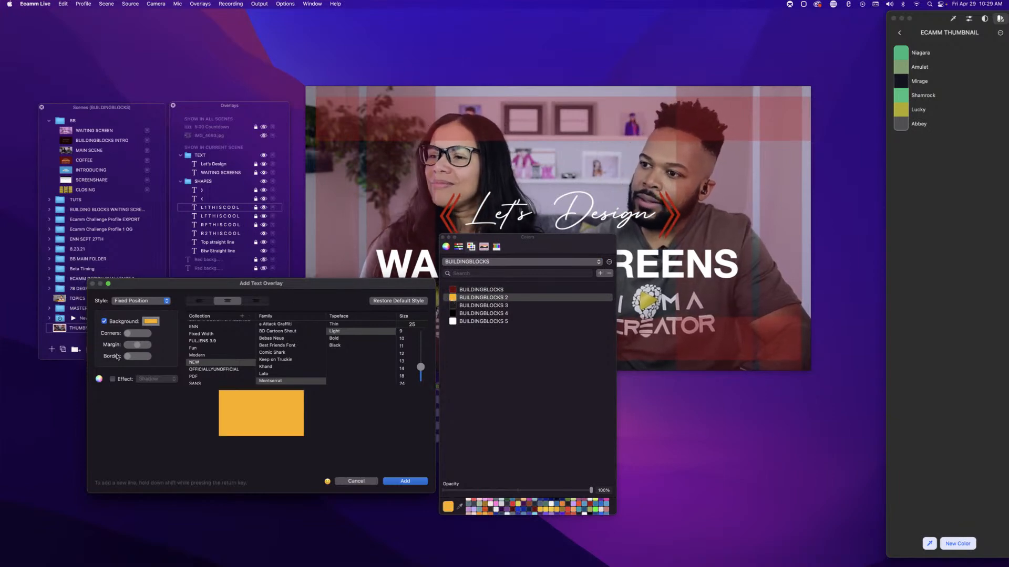
pyautogui.moveTo(135, 346); pyautogui.dragTo(137, 347)
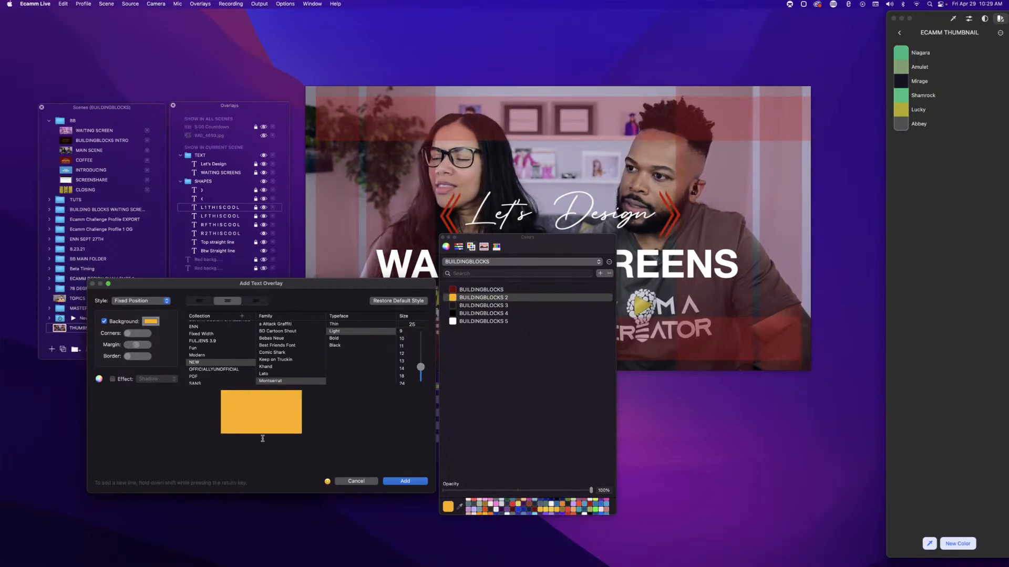
pyautogui.click(405, 482)
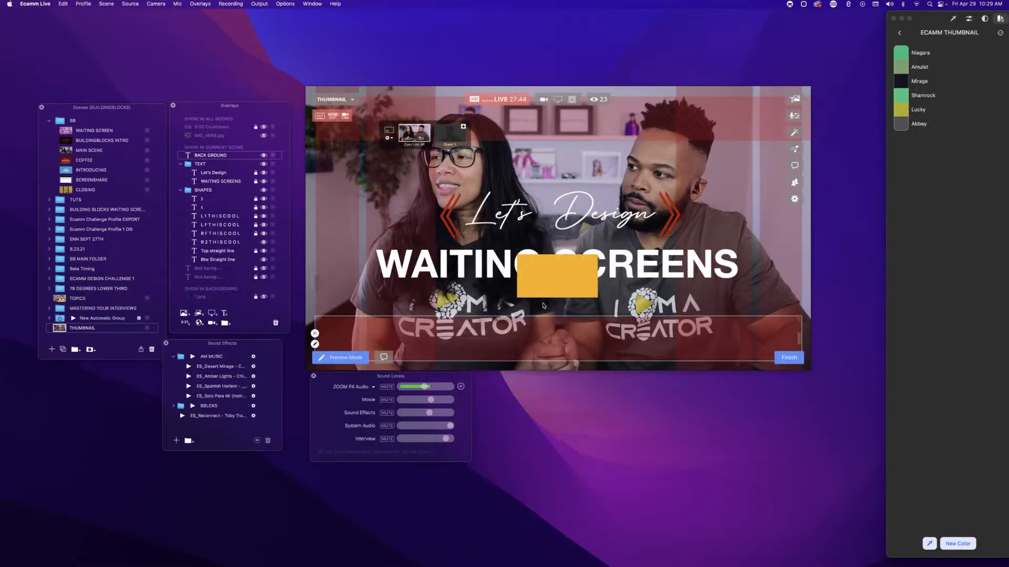
# Move the orange BACK GROUND block into the frame's top-left corner and stretch it over the whole frame.
pyautogui.moveTo(550, 281); pyautogui.dragTo(337, 101)
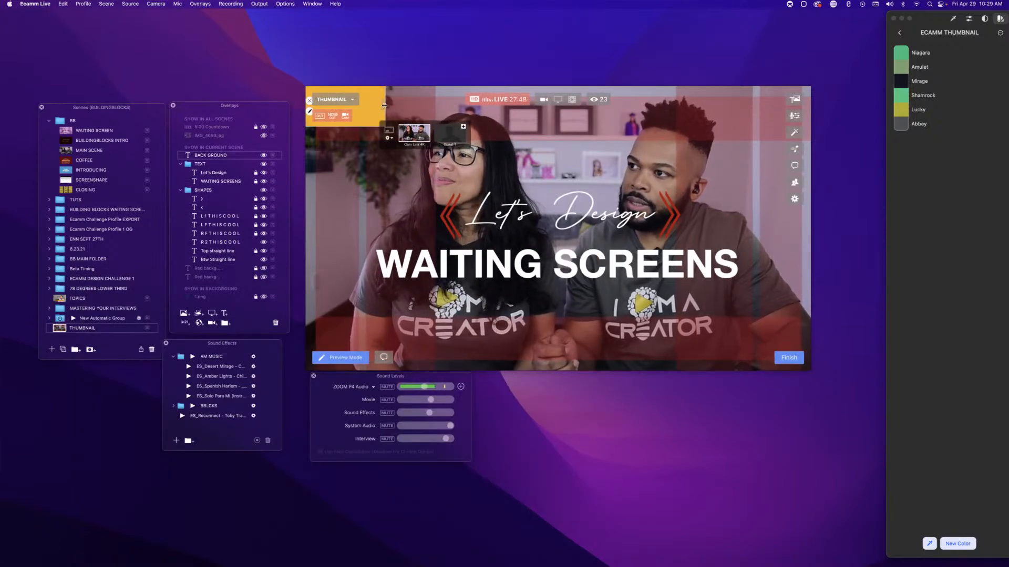
pyautogui.moveTo(384, 105); pyautogui.dragTo(818, 564)
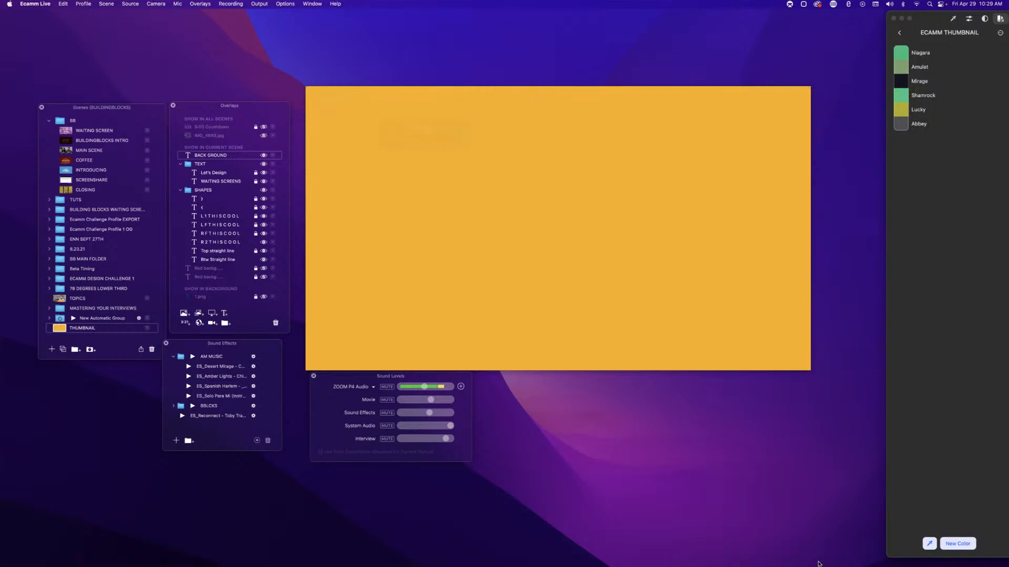
# Lower the orange BACK GROUND block's background opacity to 47% and save the overlay.
pyautogui.doubleClick(584, 260)
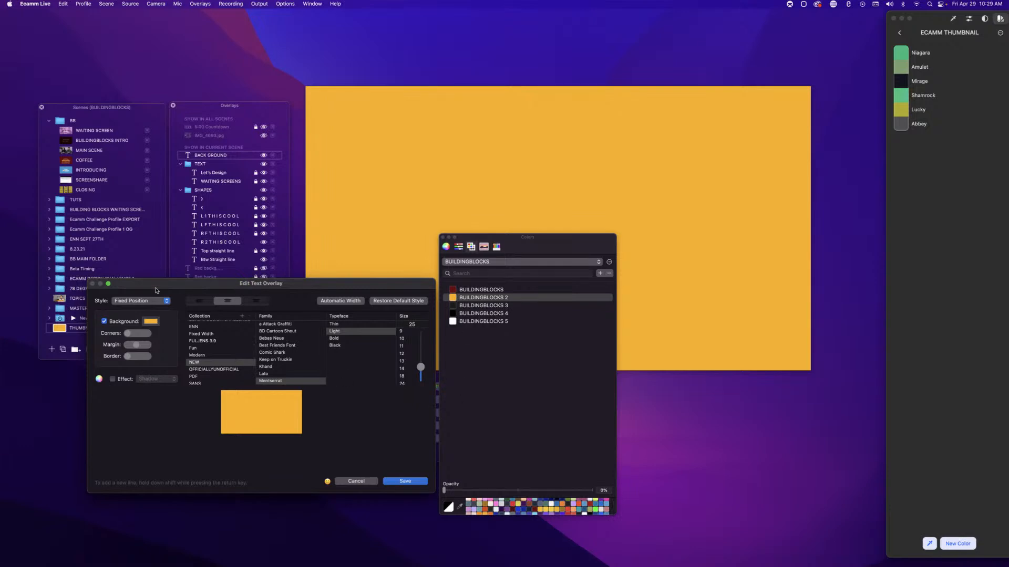
pyautogui.click(151, 324)
pyautogui.moveTo(591, 492); pyautogui.dragTo(582, 491)
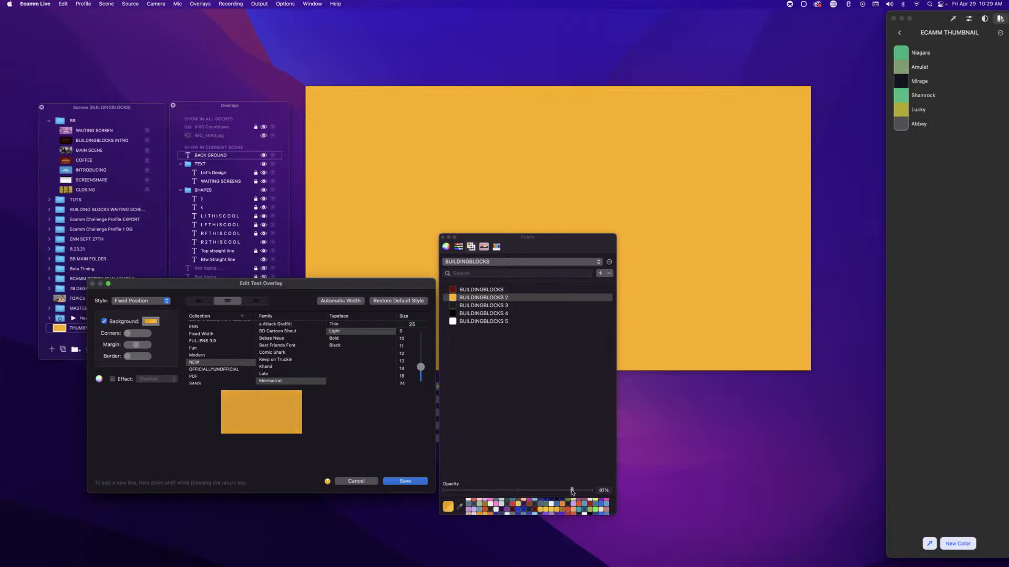
pyautogui.moveTo(566, 491); pyautogui.dragTo(519, 490)
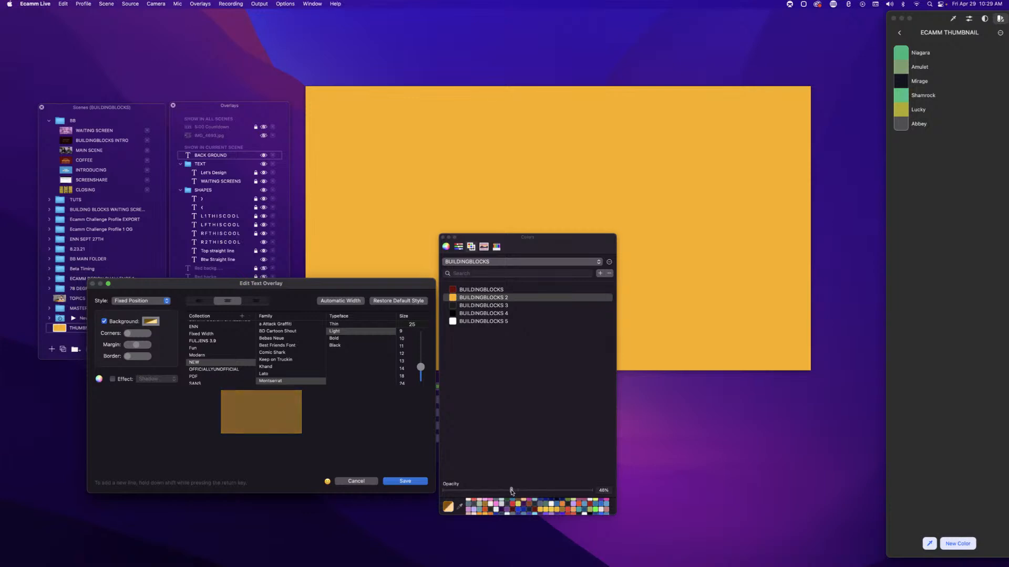
pyautogui.click(402, 480)
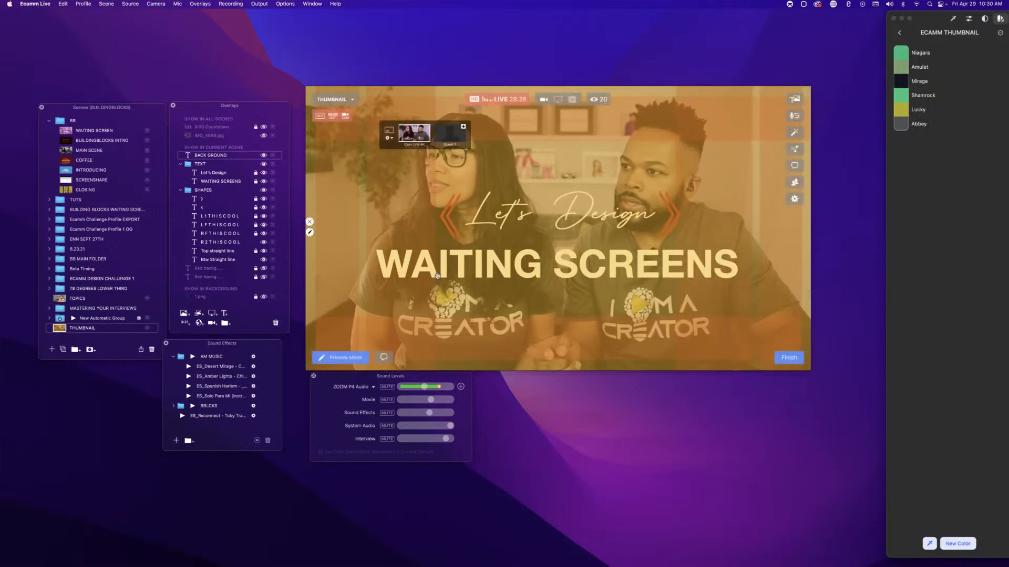
# Try the orange block below Btw Straight line in the SHAPES folder and return it above the TEXT folder.
pyautogui.moveTo(218, 155); pyautogui.dragTo(222, 264)
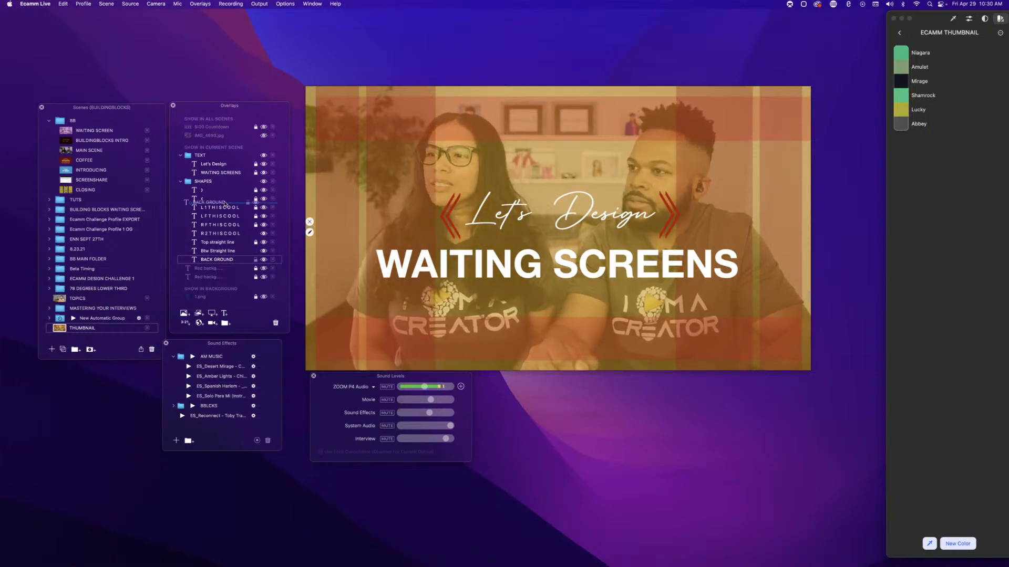
pyautogui.moveTo(244, 263); pyautogui.dragTo(230, 154)
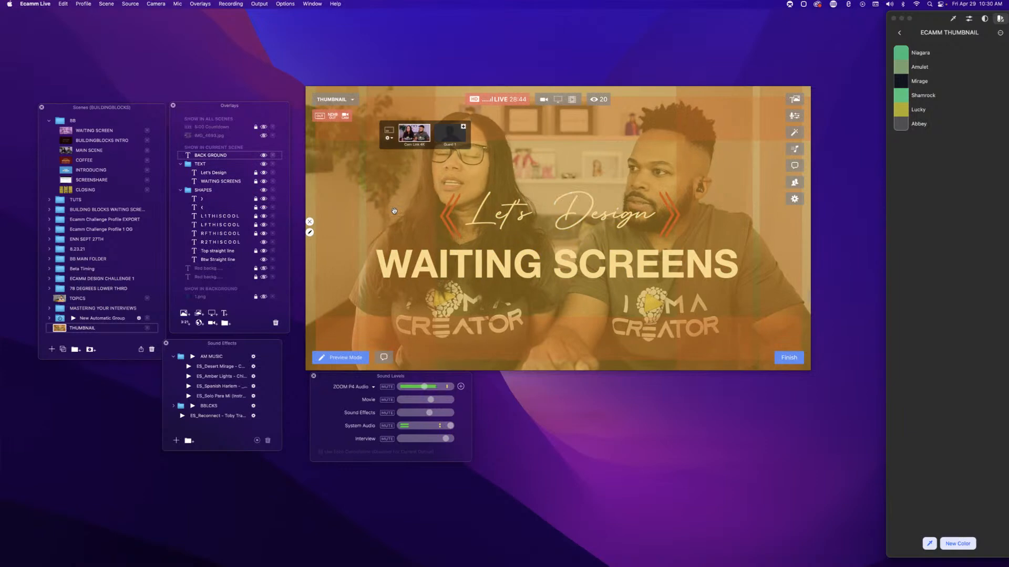
# Change the block's background to black BUILDINGBLOCKS 4 at 47% opacity and stretch it back over the whole frame.
pyautogui.doubleClick(397, 211)
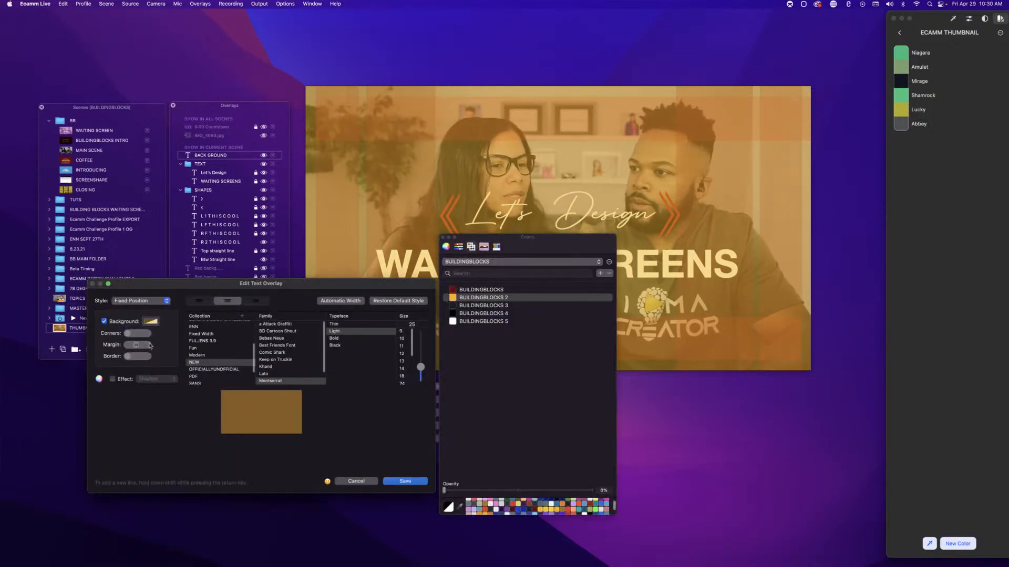
pyautogui.click(149, 322)
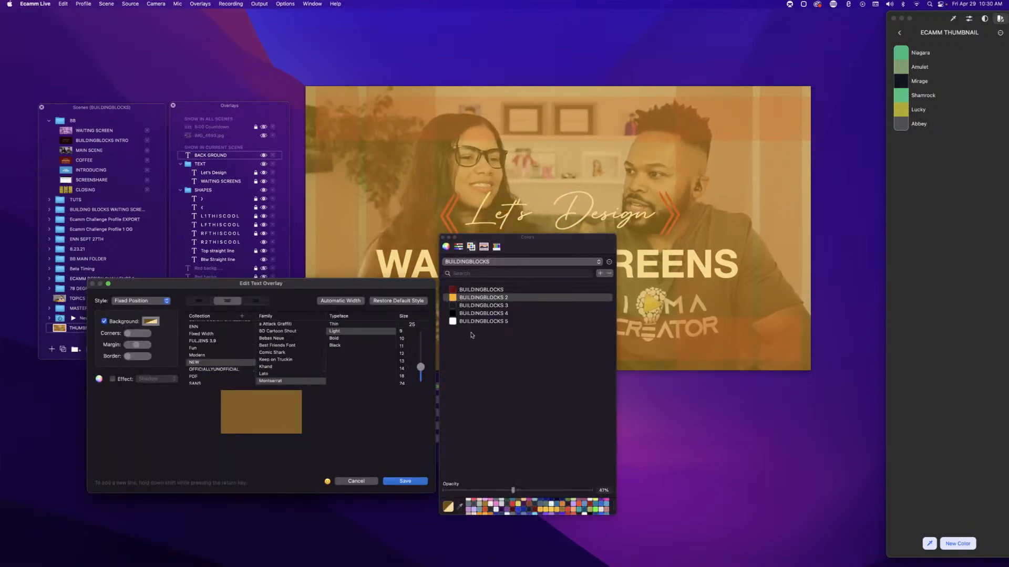
pyautogui.click(453, 315)
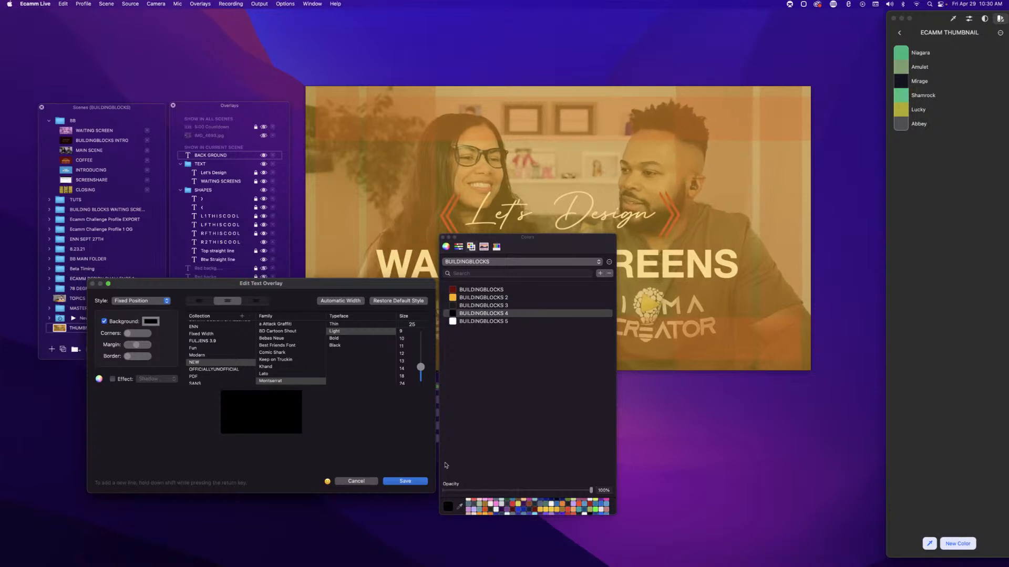
pyautogui.moveTo(591, 490); pyautogui.dragTo(521, 492)
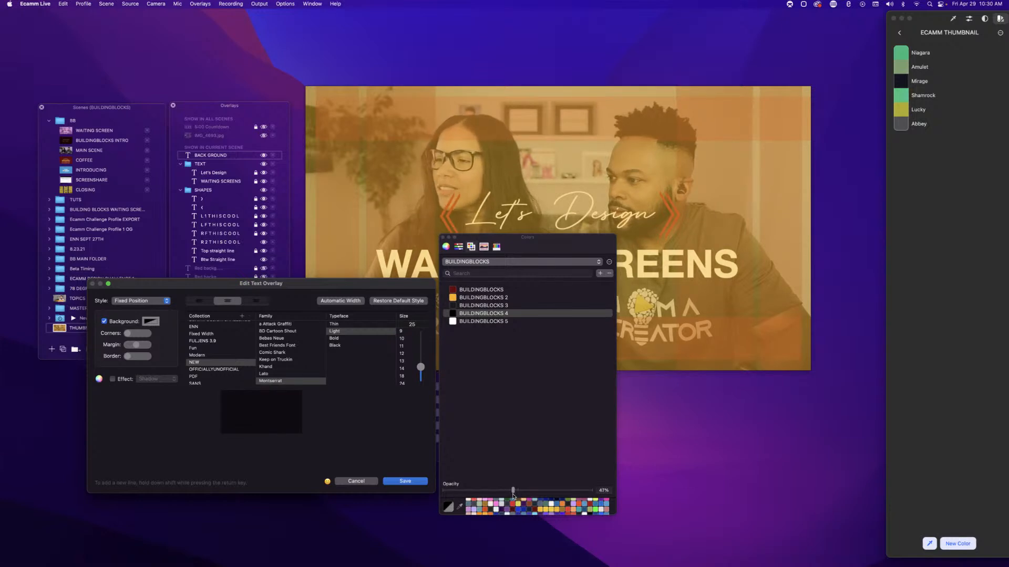
pyautogui.press('Return')
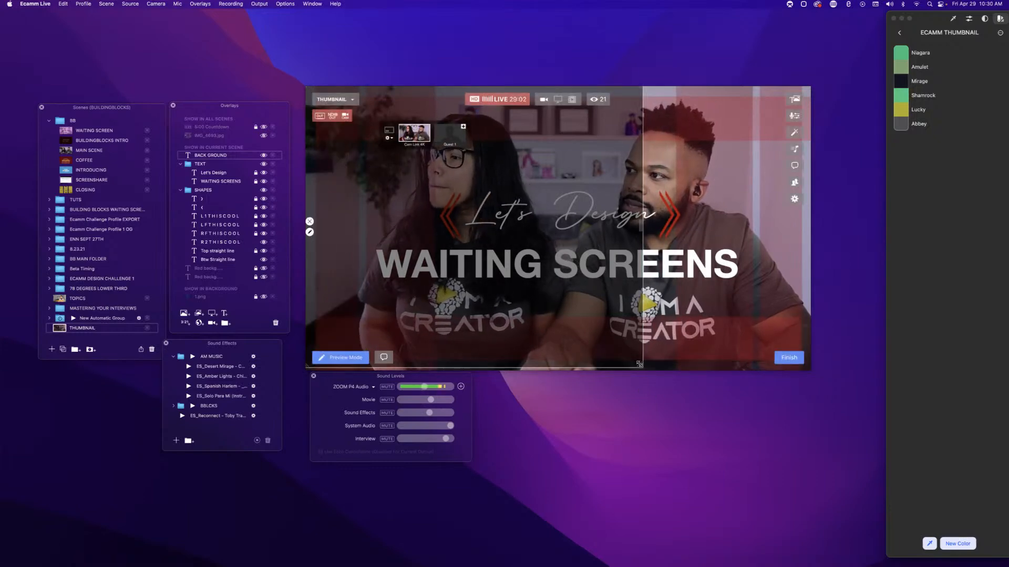
pyautogui.moveTo(639, 364); pyautogui.dragTo(811, 482)
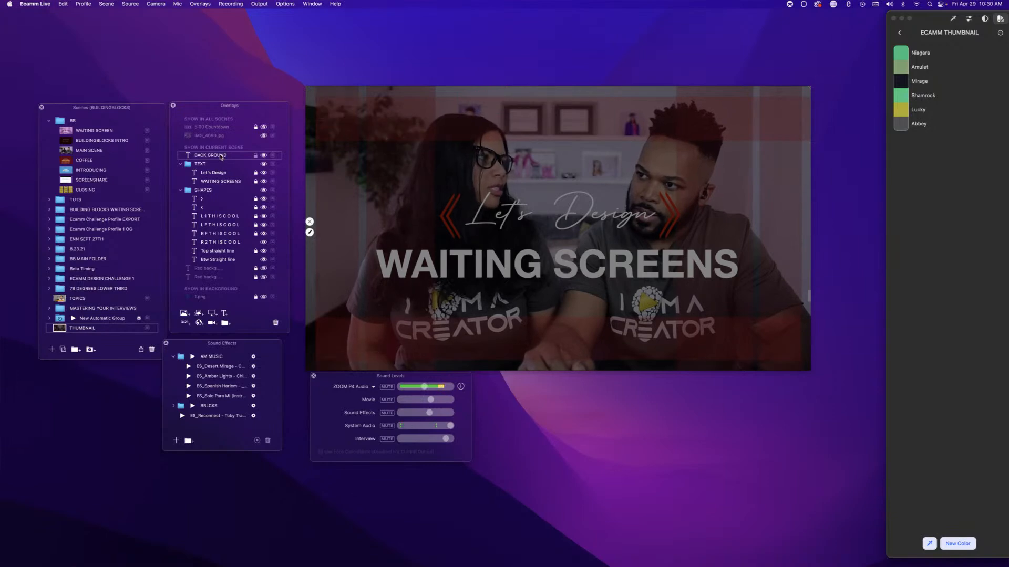
# Try the black block at the end of the SHAPES folder and return it above the TEXT folder.
pyautogui.moveTo(221, 157); pyautogui.dragTo(229, 261)
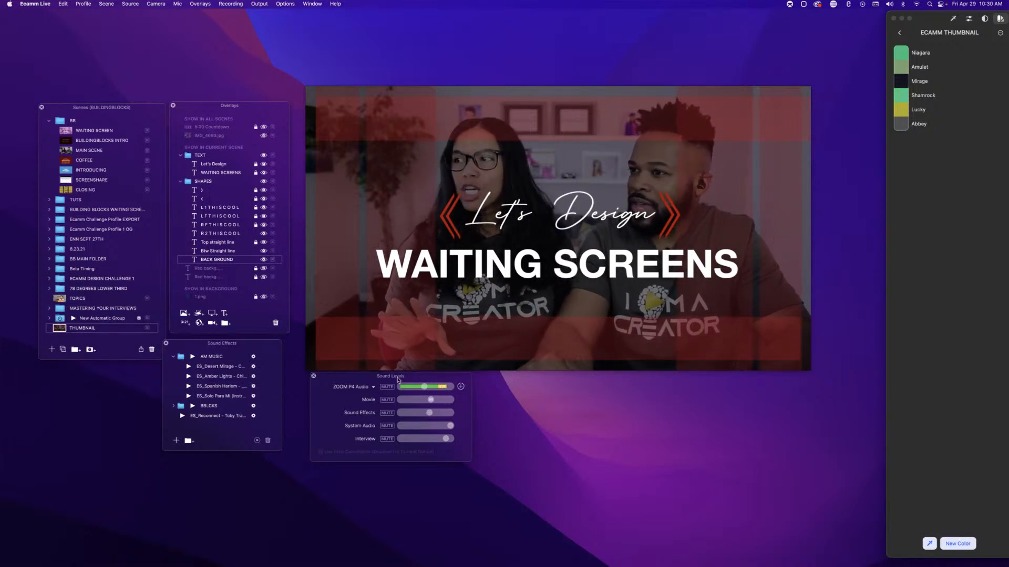
pyautogui.moveTo(224, 260)
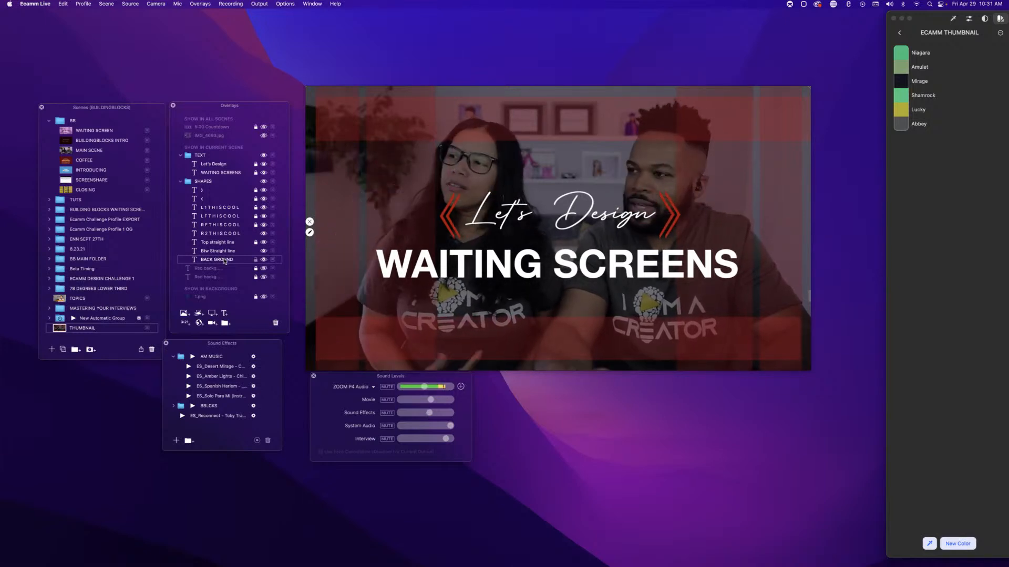
pyautogui.moveTo(225, 261); pyautogui.dragTo(218, 163)
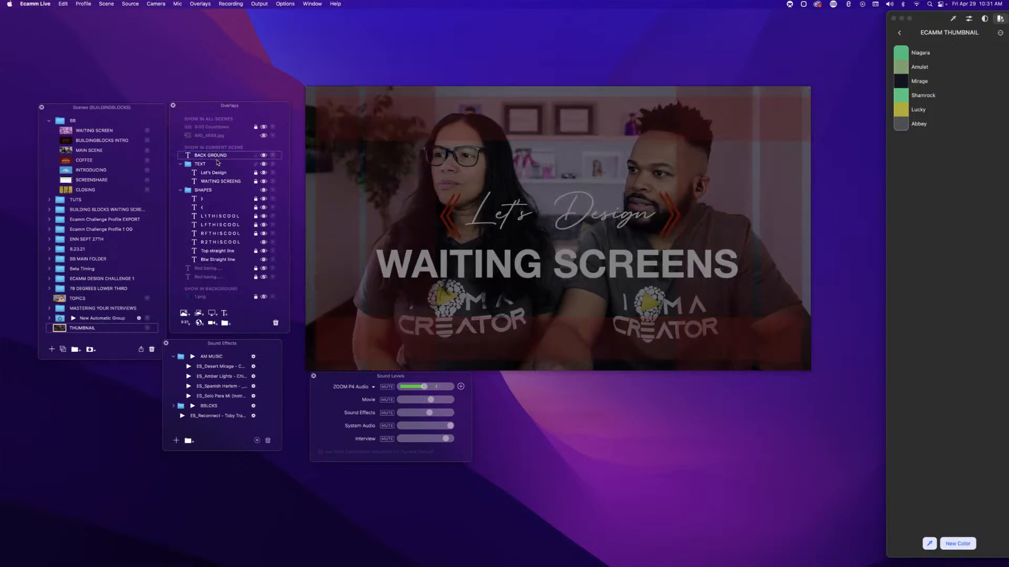
# Recolour the BACK GROUND overlay's background with a pink saved swatch at 50% opacity and save it.
pyautogui.doubleClick(216, 155)
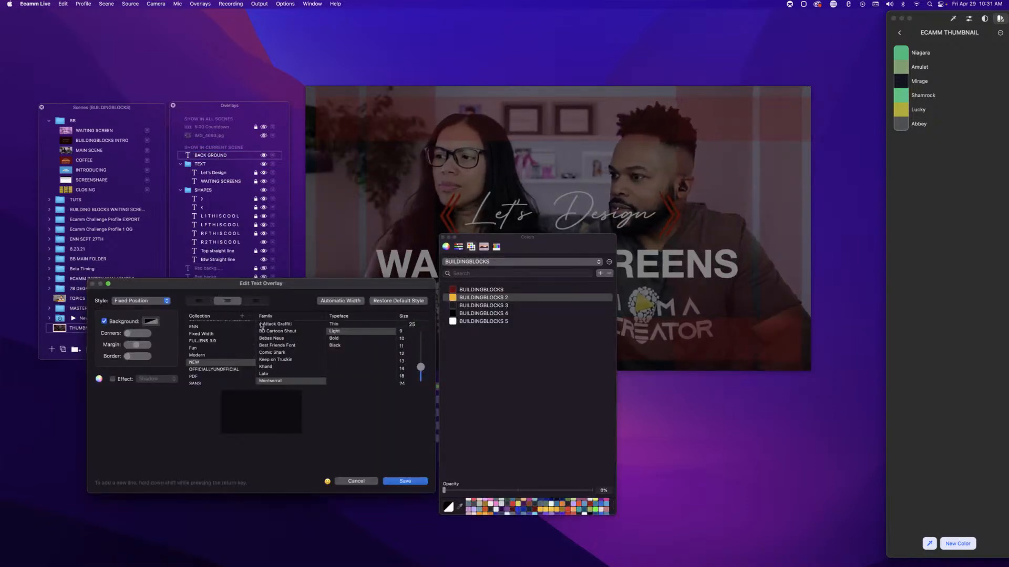
pyautogui.click(152, 322)
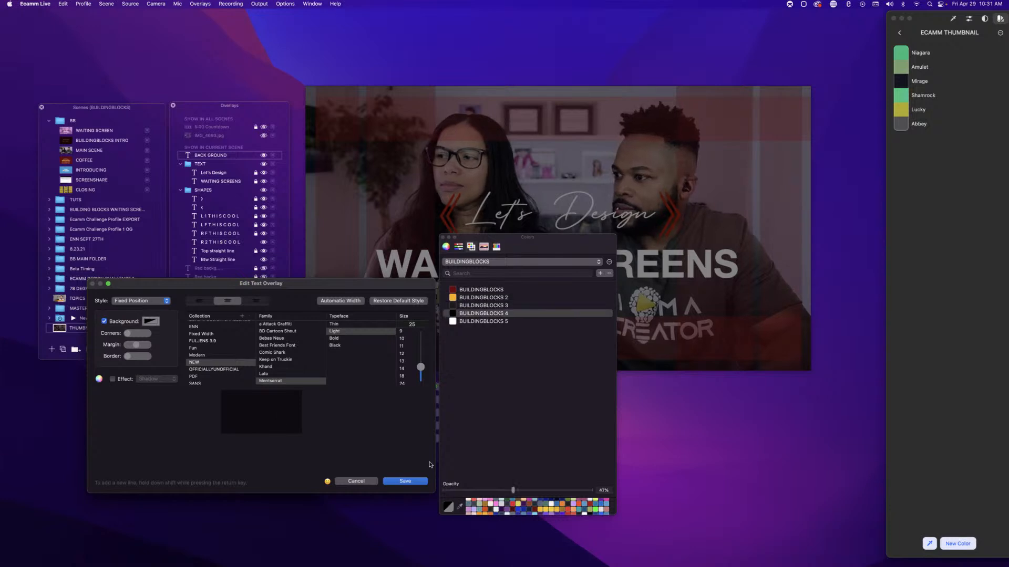
pyautogui.scroll(2, 495, 509)
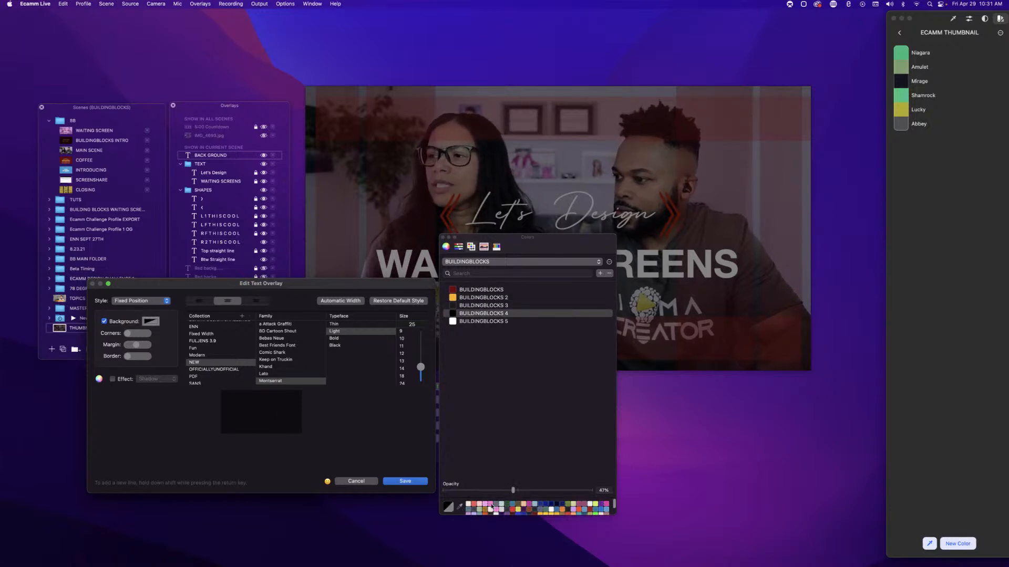
pyautogui.click(491, 507)
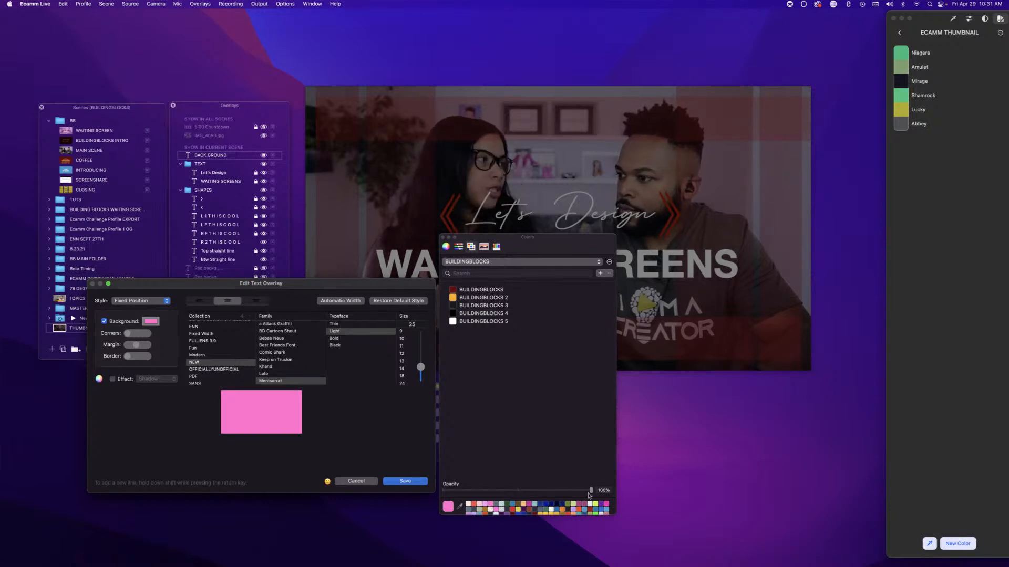
pyautogui.moveTo(591, 491); pyautogui.dragTo(526, 491)
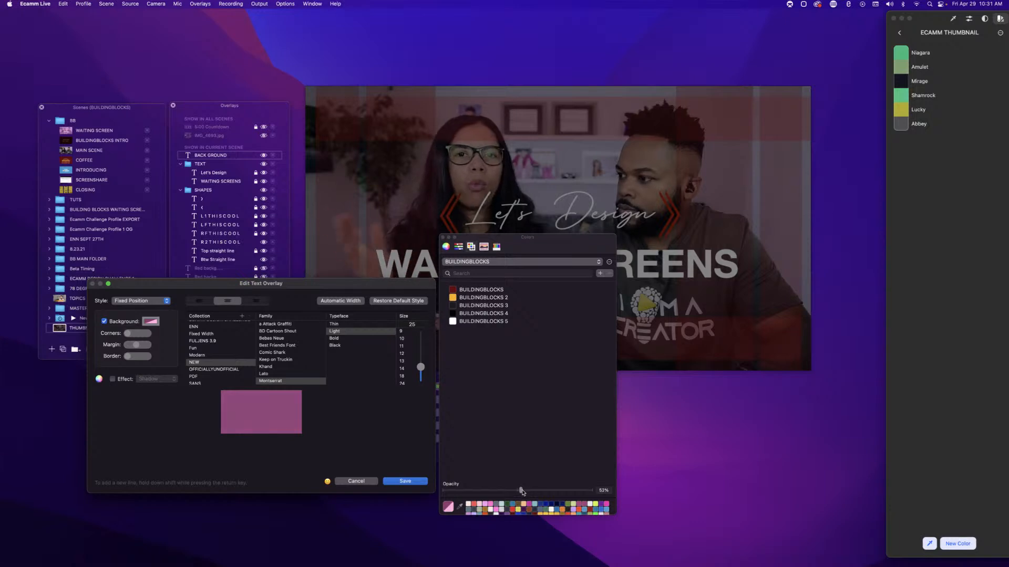
pyautogui.moveTo(525, 491); pyautogui.dragTo(519, 491)
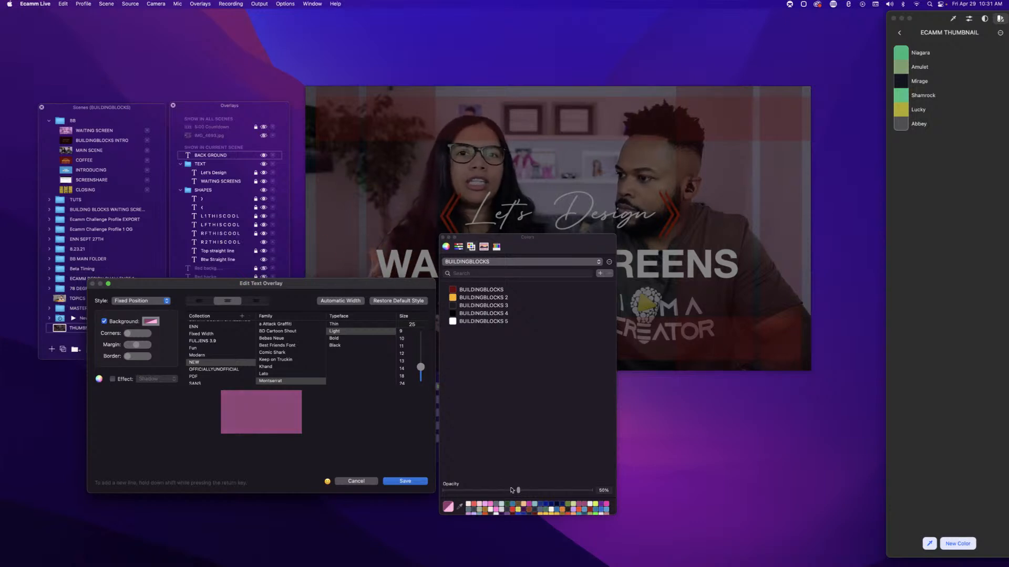
pyautogui.click(404, 482)
# Stretch the pink block over the full frame and move it below Btw Straight line in the SHAPES folder.
pyautogui.moveTo(468, 228)
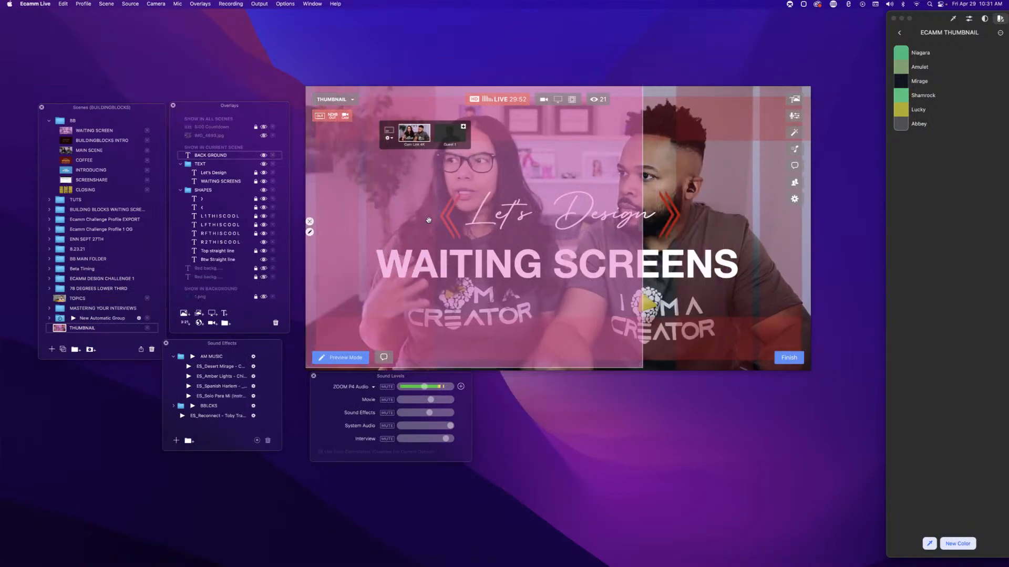
pyautogui.moveTo(638, 365); pyautogui.dragTo(836, 505)
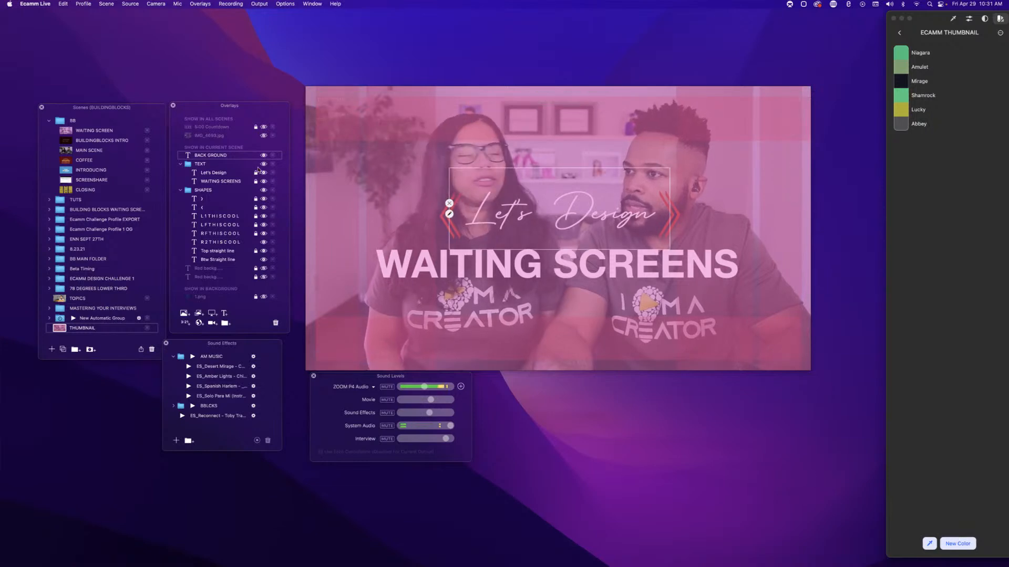
pyautogui.moveTo(232, 159); pyautogui.dragTo(231, 261)
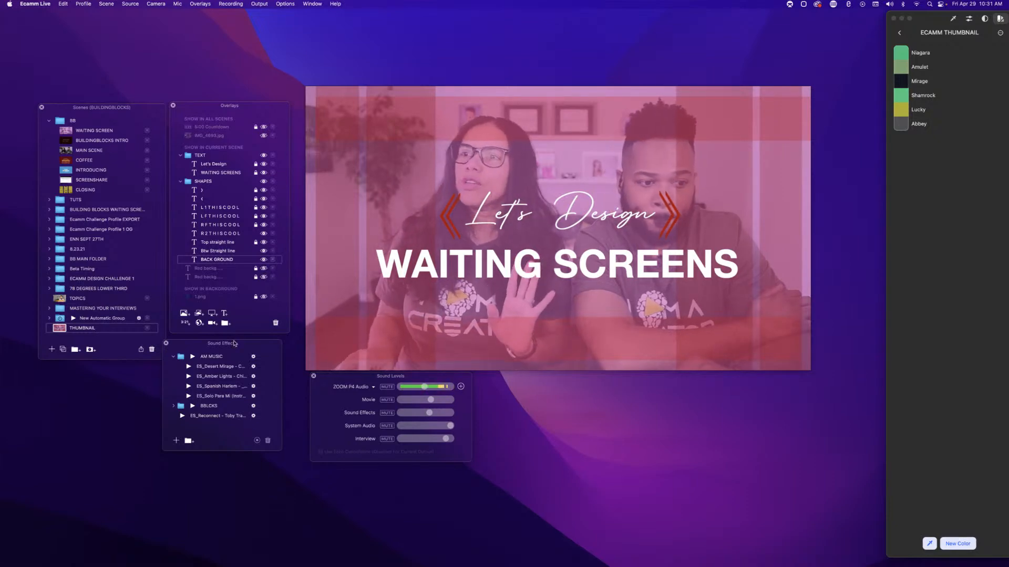
# Review the INTRODUCING, COFFEE and MAIN SCENE scenes in the BB folder and return to the THUMBNAIL scene.
pyautogui.click(65, 171)
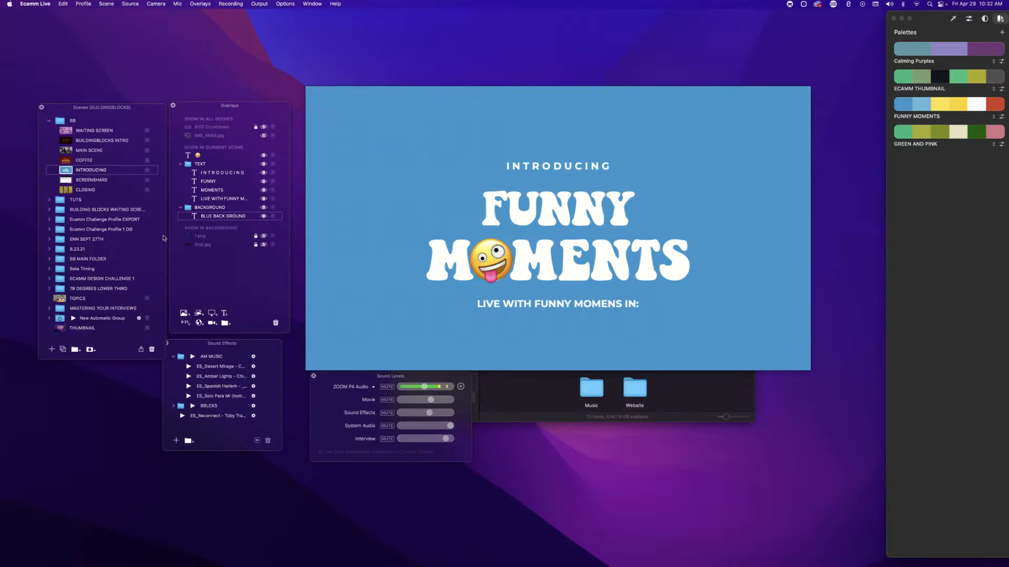
pyautogui.click(65, 160)
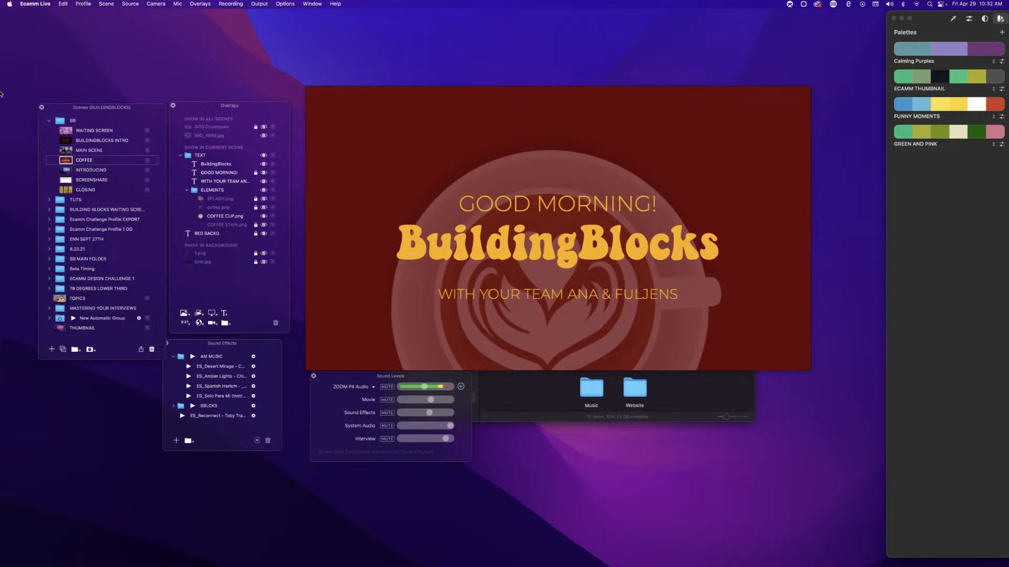
pyautogui.click(65, 151)
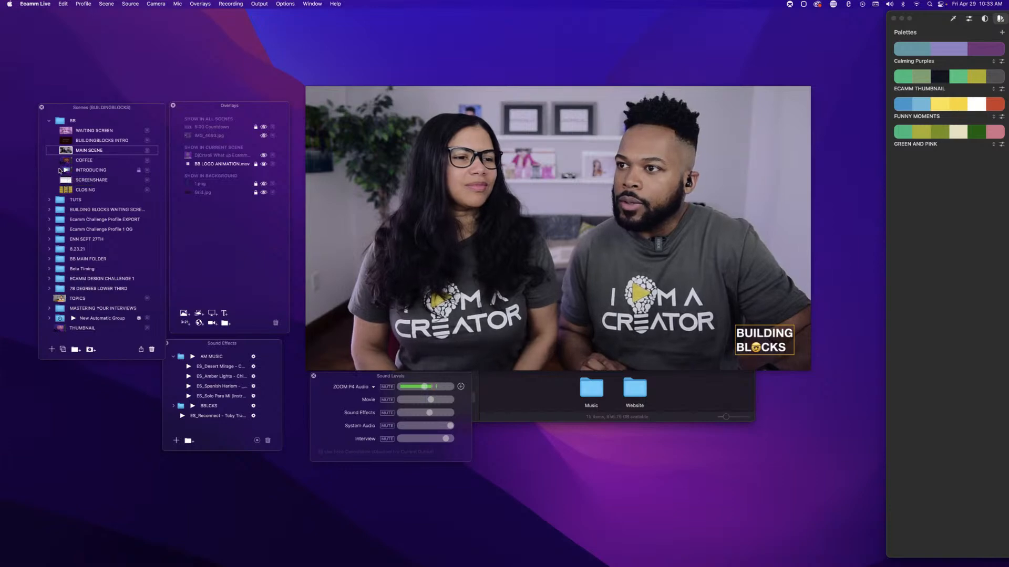
pyautogui.click(64, 161)
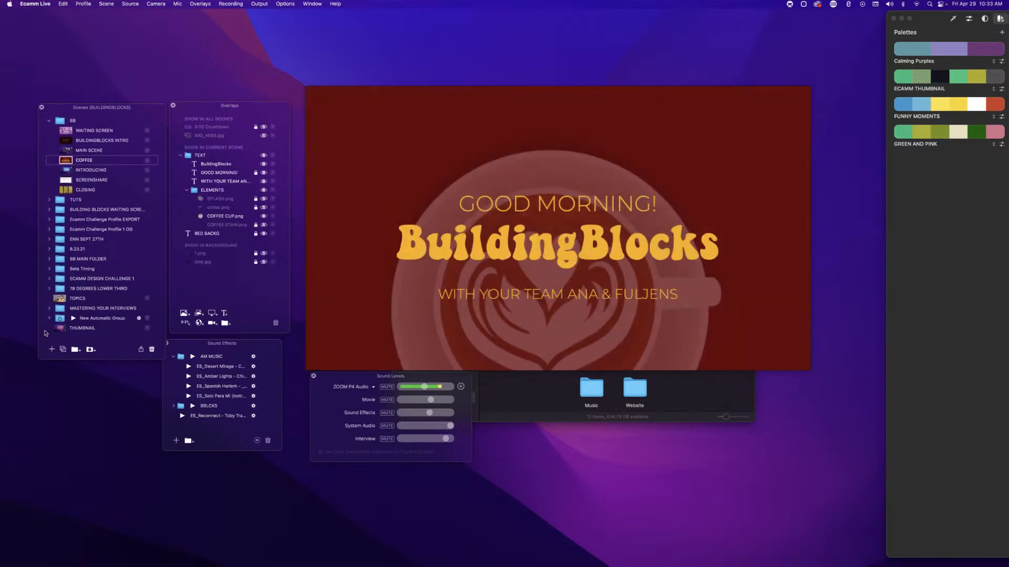
pyautogui.click(59, 330)
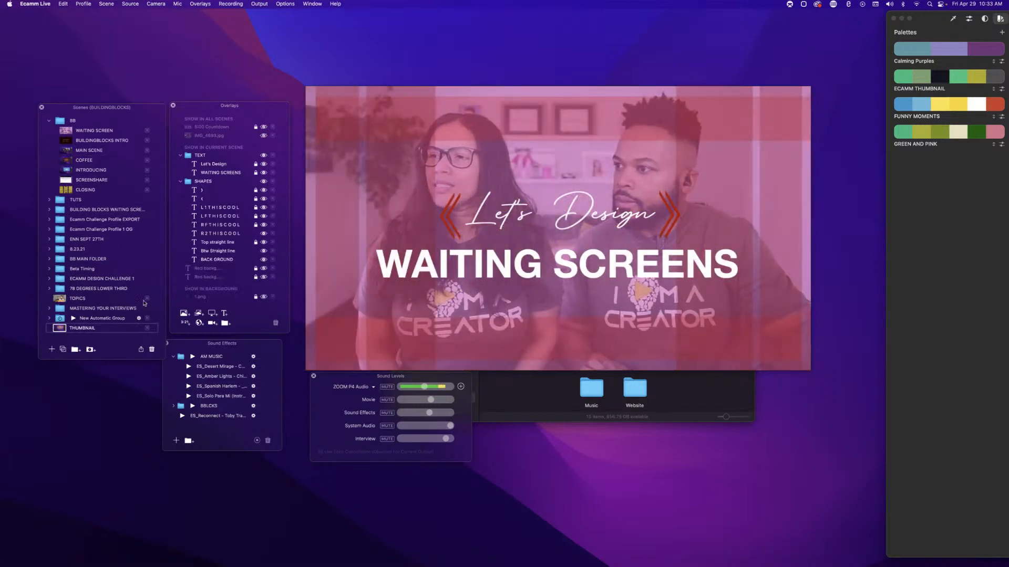
# Set the BACK GROUND overlay's pink background to 100% opacity and save it.
pyautogui.moveTo(332, 239)
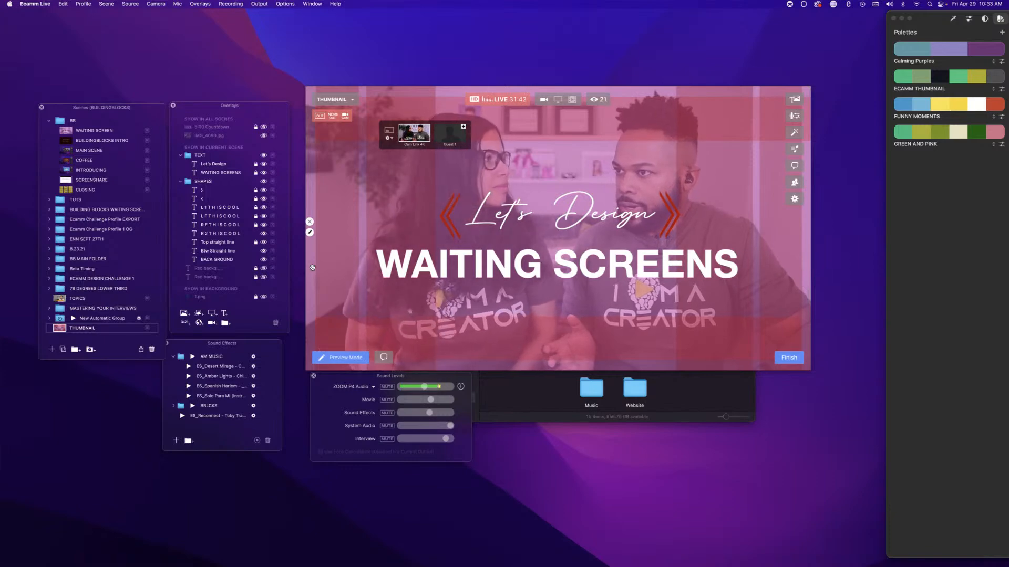
pyautogui.doubleClick(221, 260)
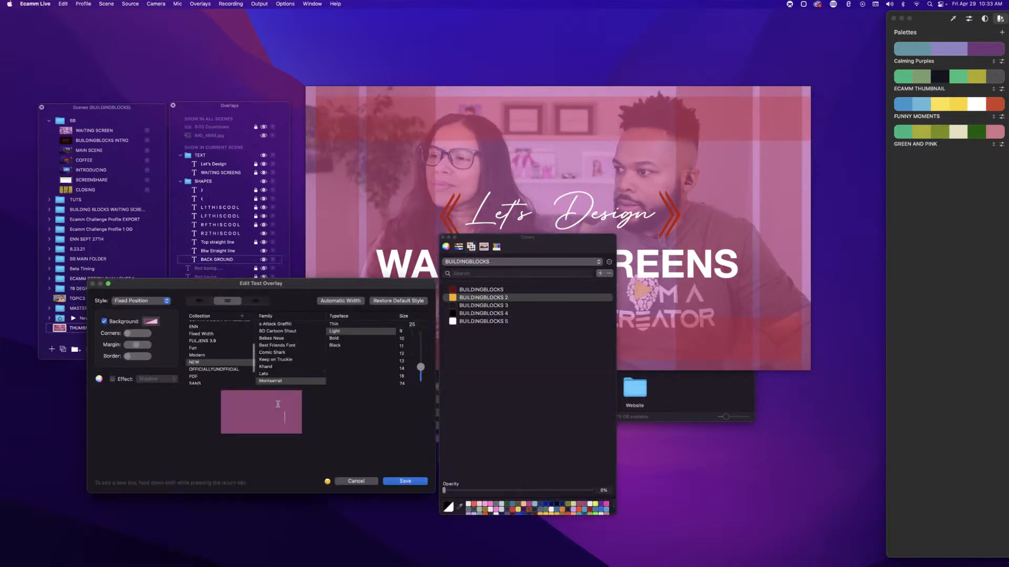
pyautogui.click(527, 490)
pyautogui.moveTo(527, 491); pyautogui.dragTo(444, 491)
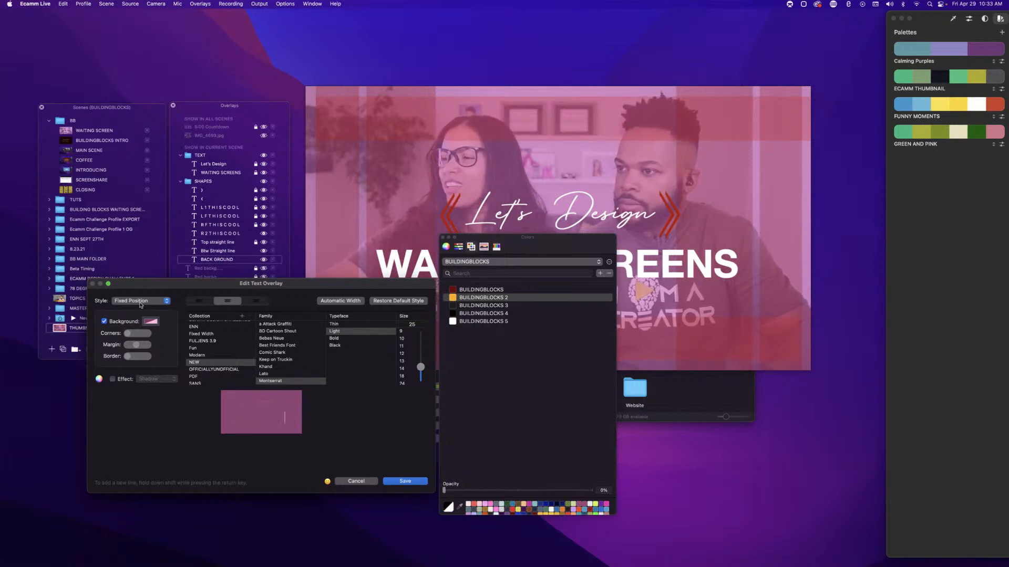
pyautogui.click(518, 490)
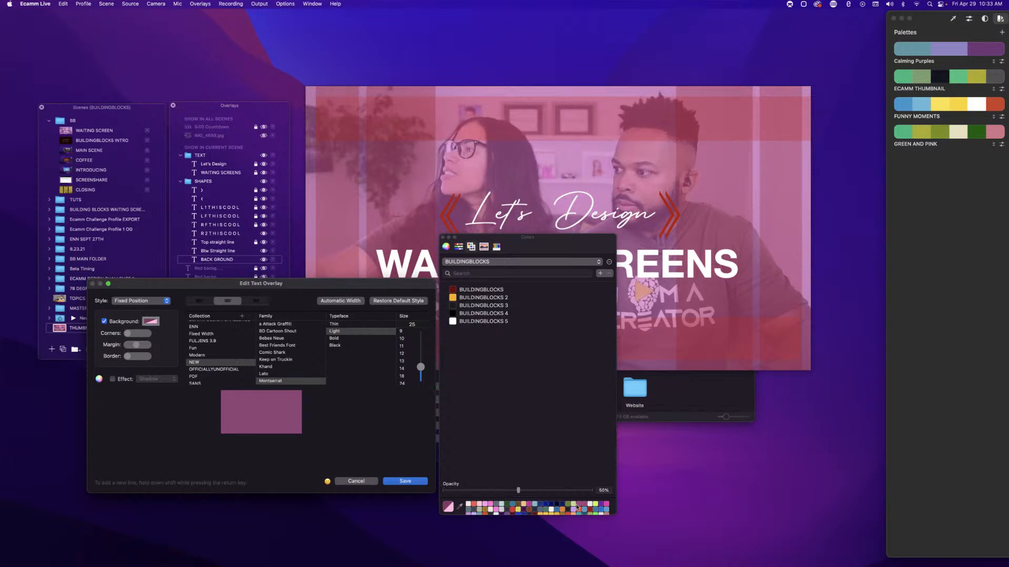
pyautogui.moveTo(517, 490); pyautogui.dragTo(591, 490)
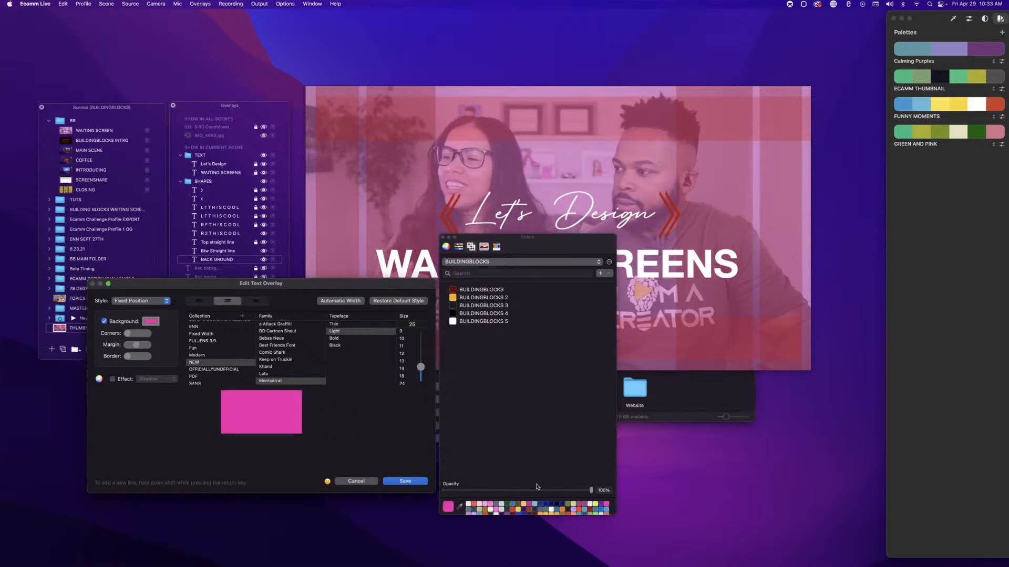
pyautogui.click(405, 480)
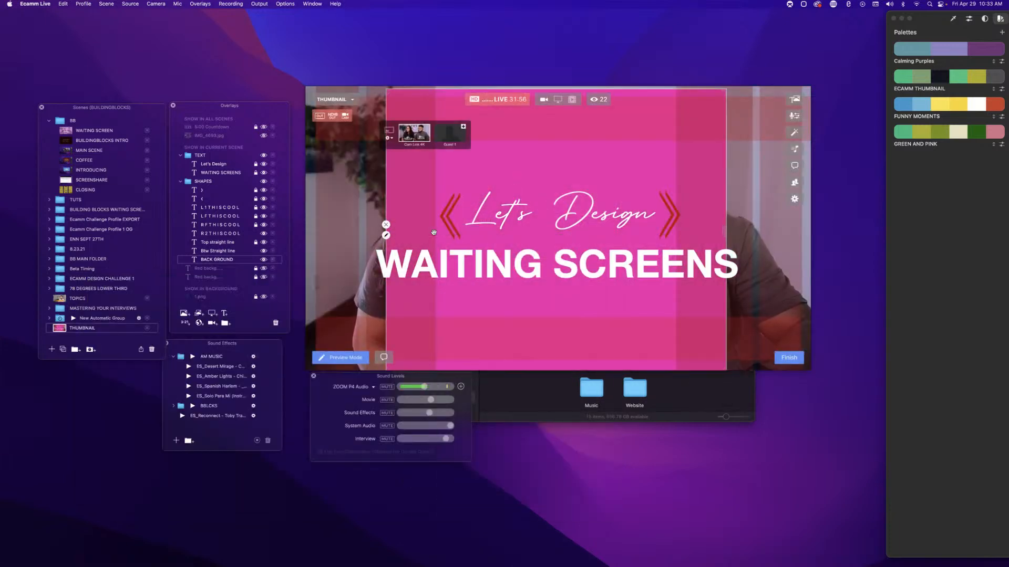
# Move the BACK GROUND overlay above the TEXT folder and stretch the pink block over the full frame.
pyautogui.moveTo(207, 262)
pyautogui.moveTo(207, 261); pyautogui.dragTo(211, 155)
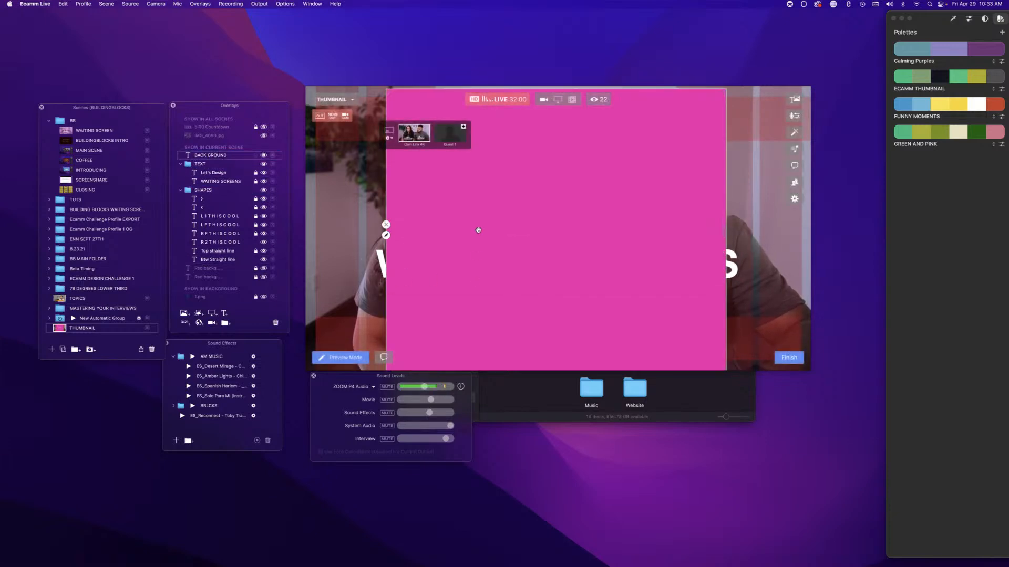
pyautogui.moveTo(478, 221); pyautogui.dragTo(391, 191)
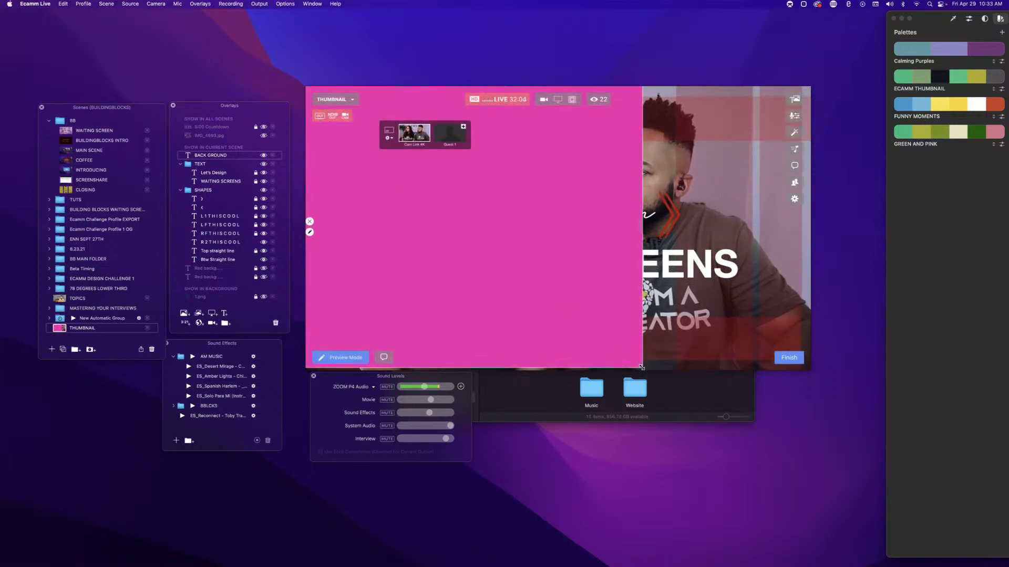
pyautogui.moveTo(642, 369); pyautogui.dragTo(865, 508)
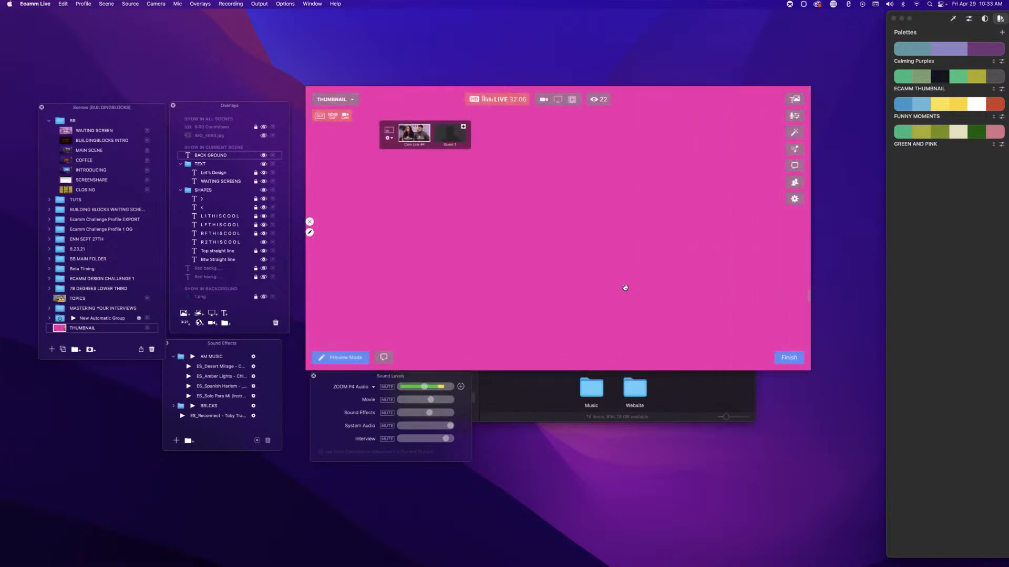
# Recolour the BACK GROUND overlay's background to black BUILDINGBLOCKS 4 and move it below Btw Straight line in the SHAPES folder.
pyautogui.doubleClick(555, 272)
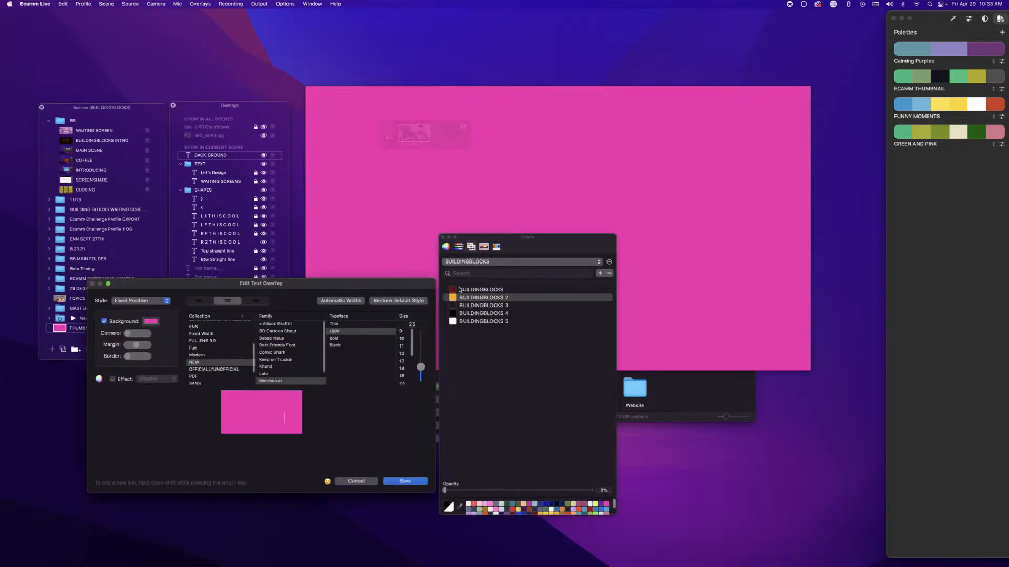
pyautogui.click(151, 322)
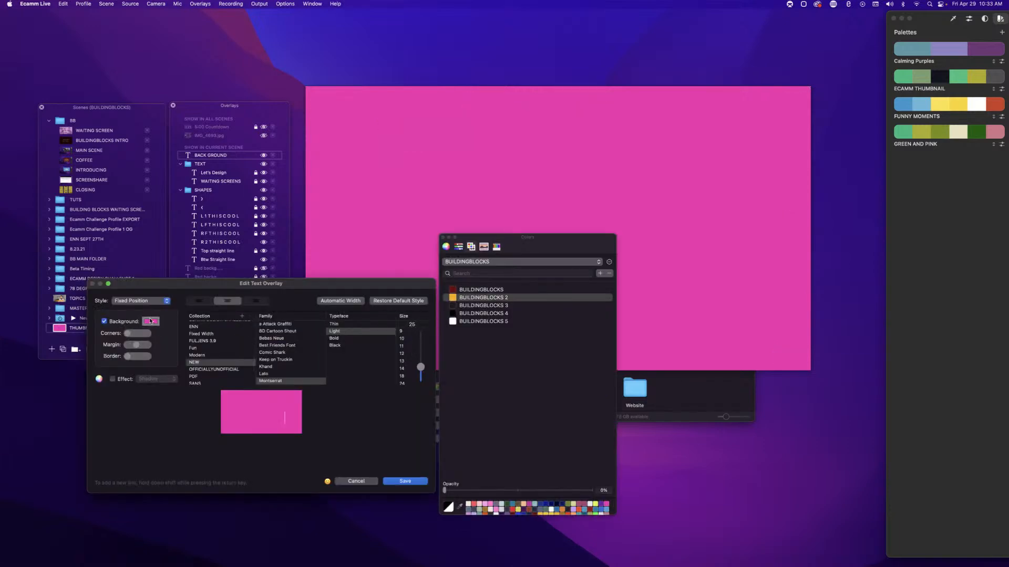
pyautogui.click(454, 315)
pyautogui.click(397, 482)
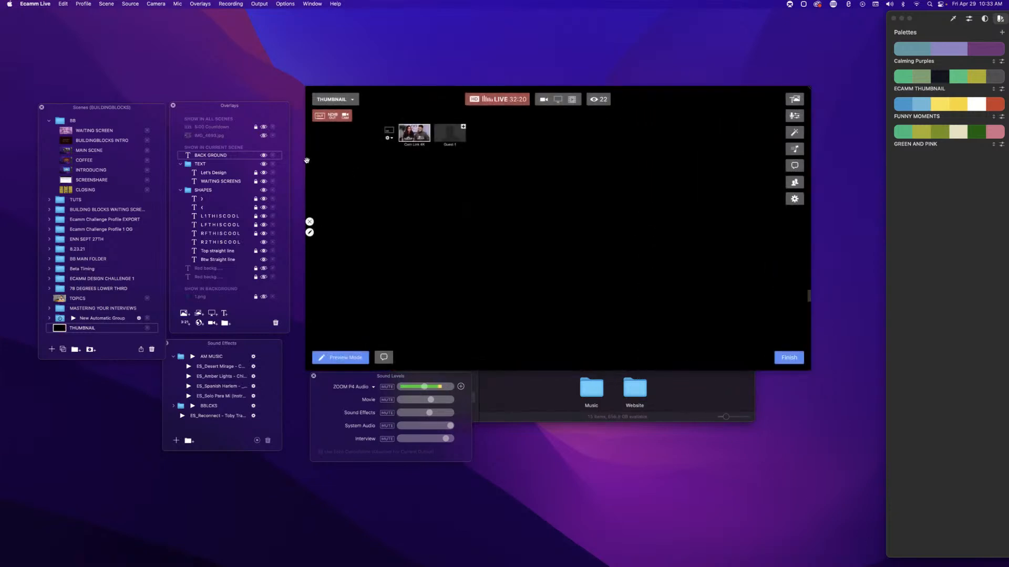
pyautogui.moveTo(216, 155); pyautogui.dragTo(231, 261)
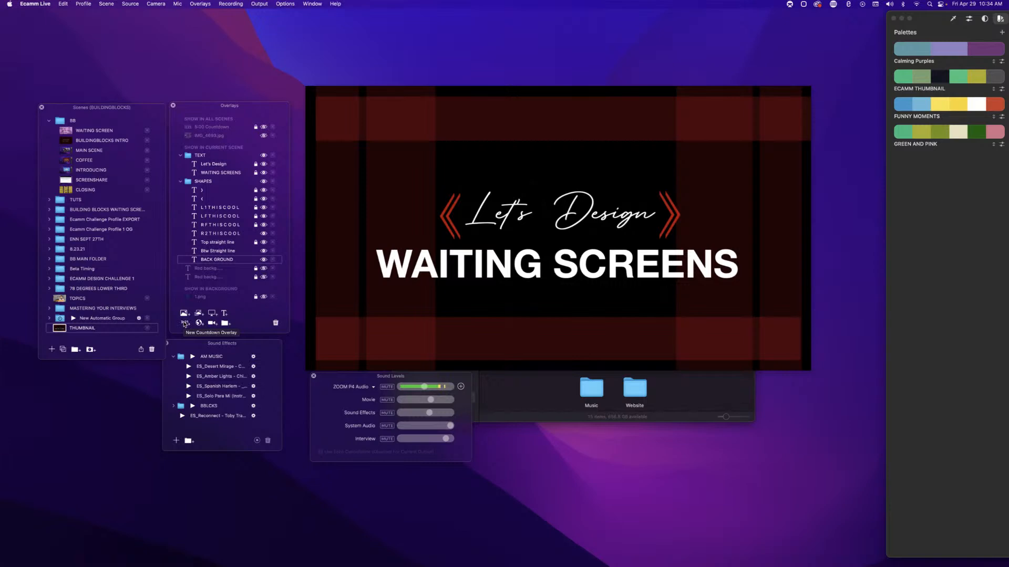
# Start a new countdown overlay, try the Countdown to a Date/Time type, and set it to Countdown for an Amount of Time lasting 00:03:00.
pyautogui.click(185, 324)
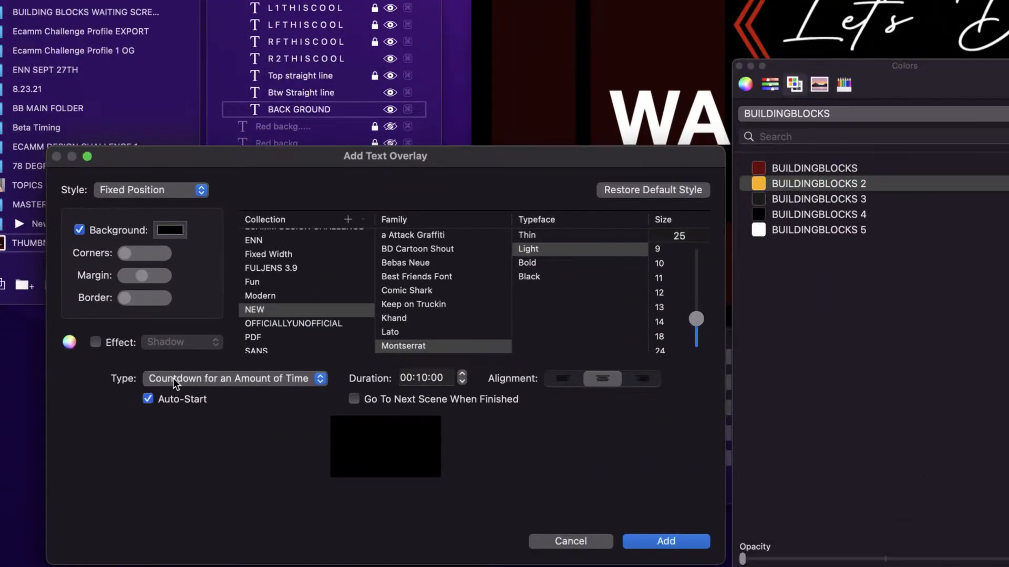
pyautogui.click(172, 378)
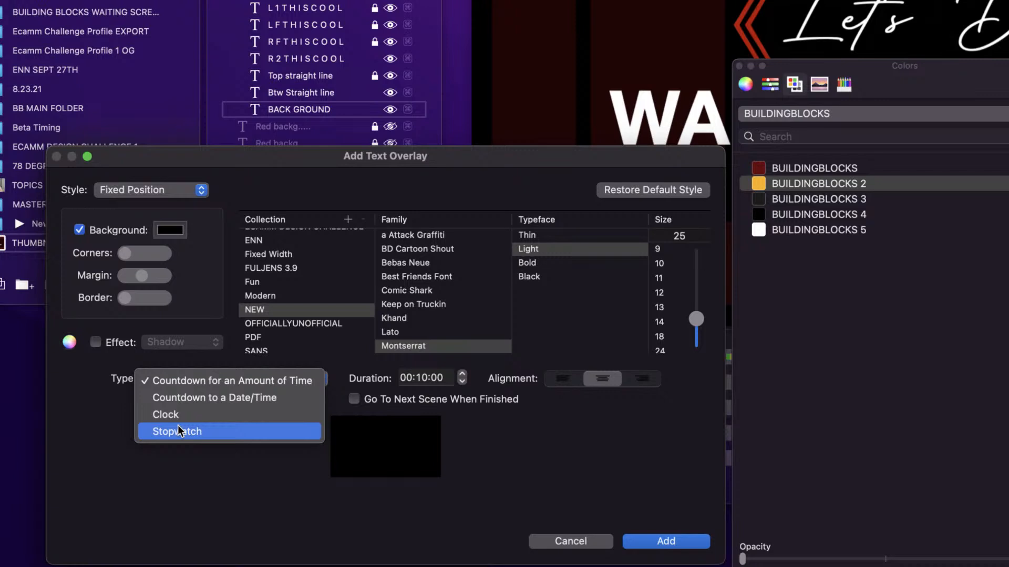
pyautogui.click(189, 386)
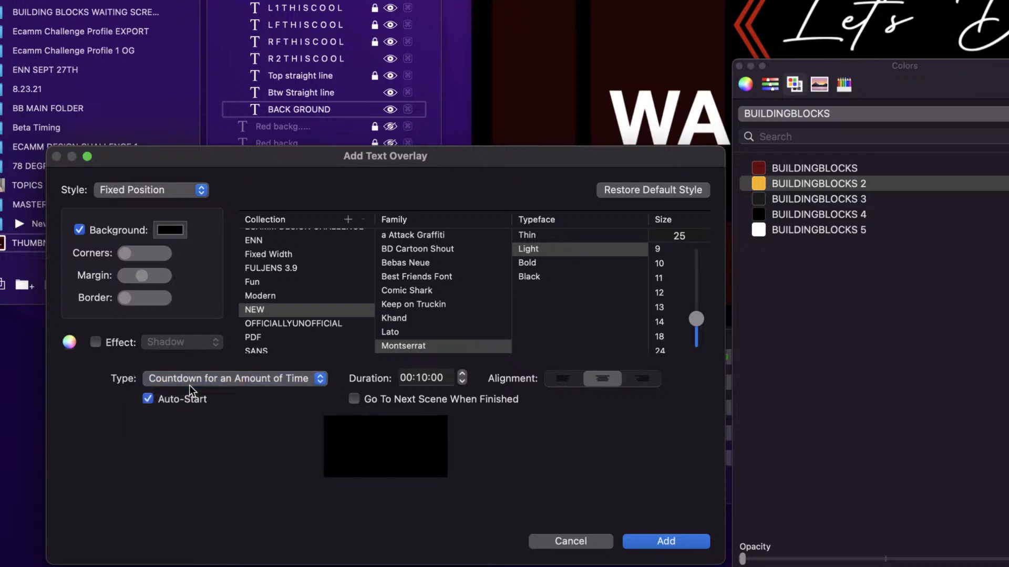
pyautogui.click(190, 383)
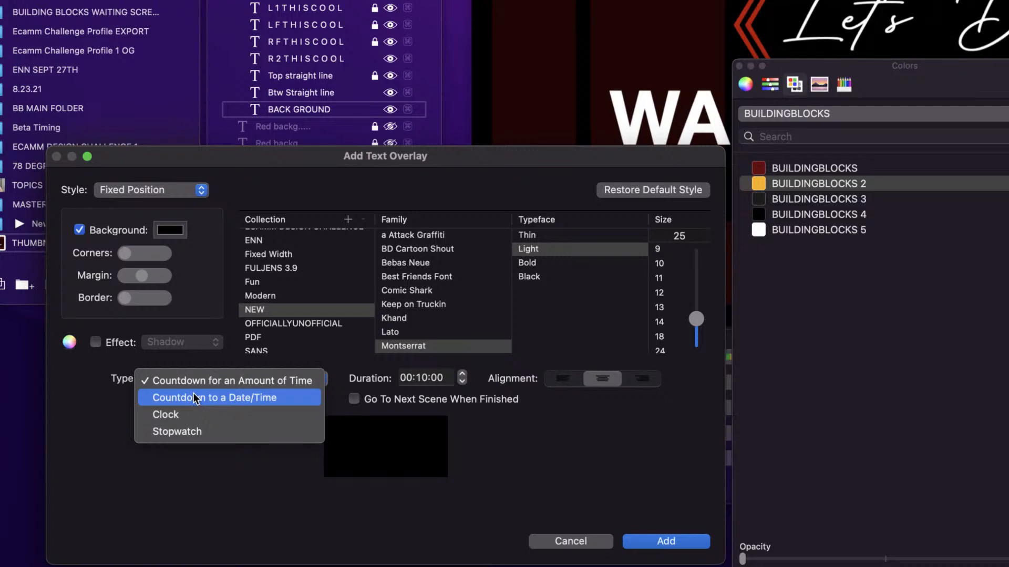
pyautogui.click(193, 393)
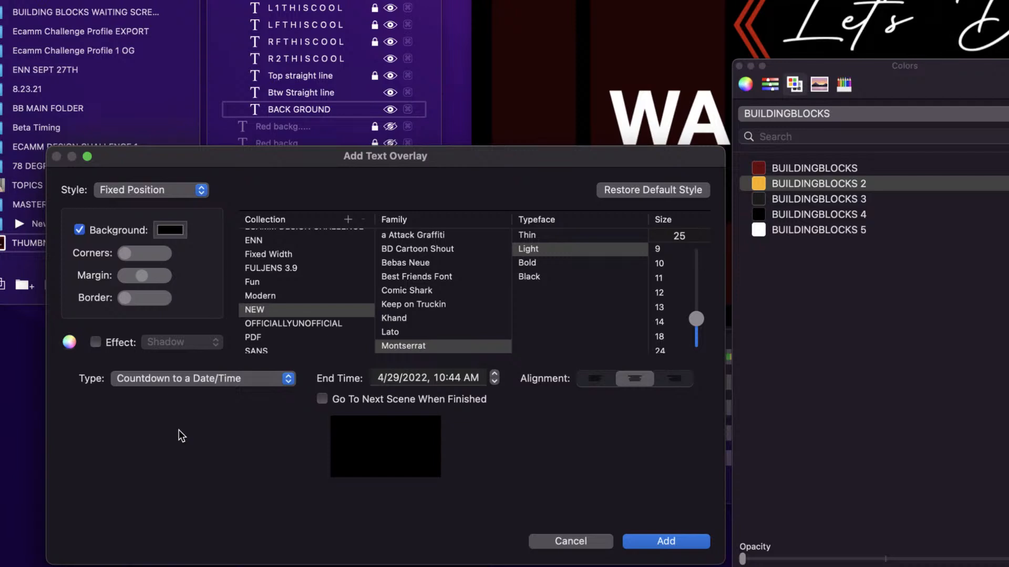
pyautogui.click(237, 379)
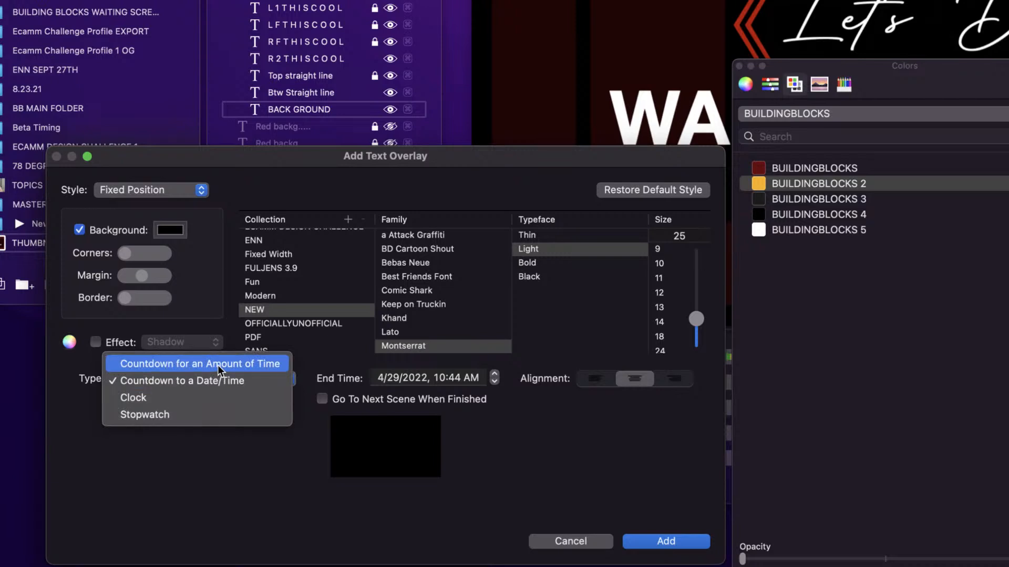
pyautogui.click(217, 364)
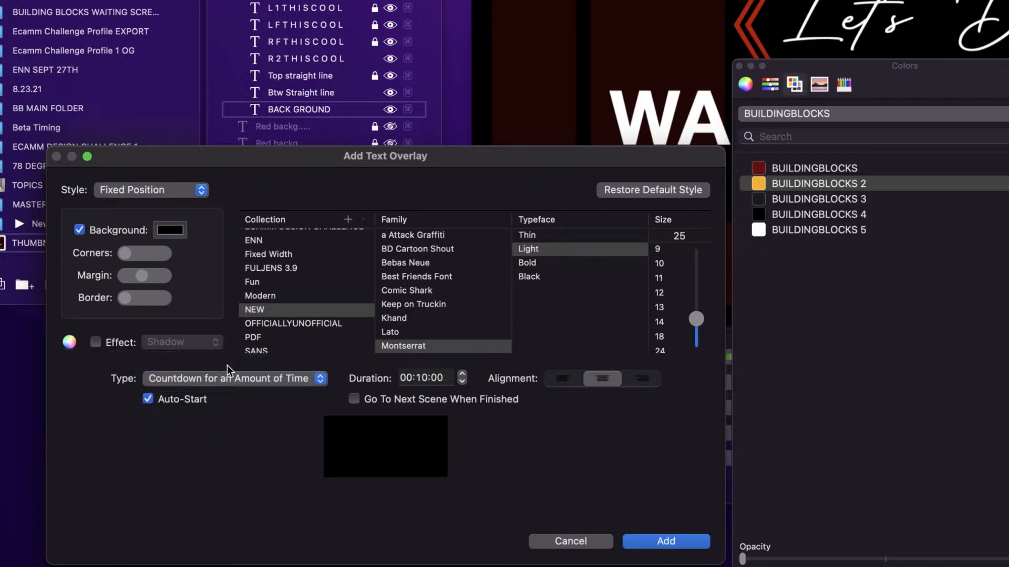
pyautogui.click(420, 379)
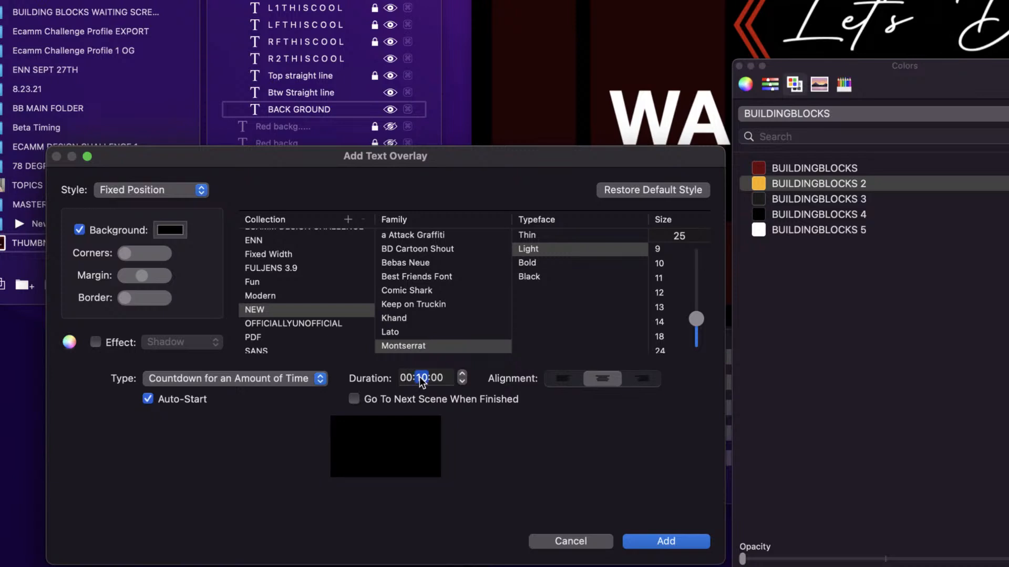
pyautogui.write('3')
# Set the countdown's style to Fly In From Bottom, colour its digits white with BUILDINGBLOCKS 5, and add it to the scene.
pyautogui.click(159, 195)
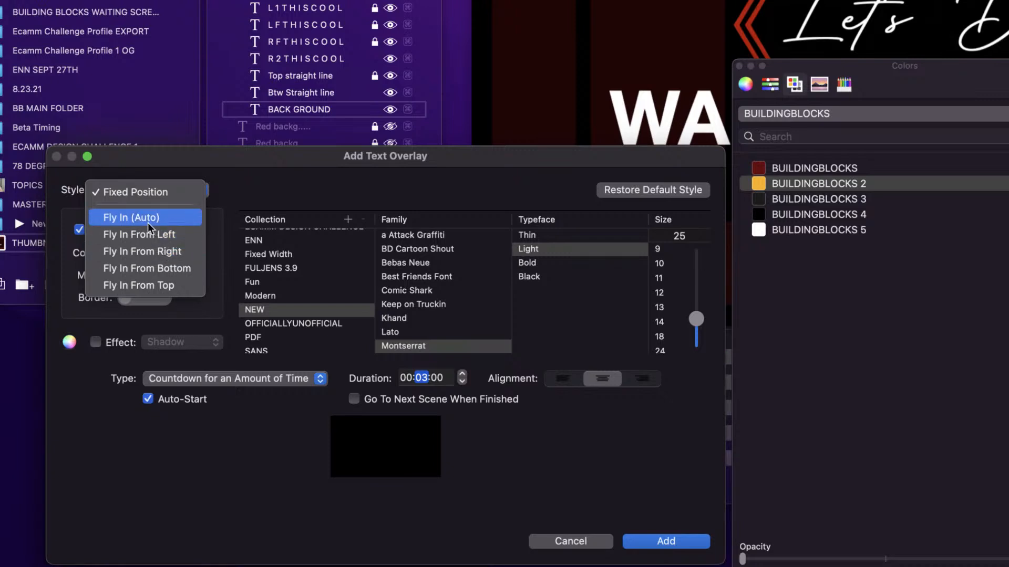
pyautogui.click(137, 269)
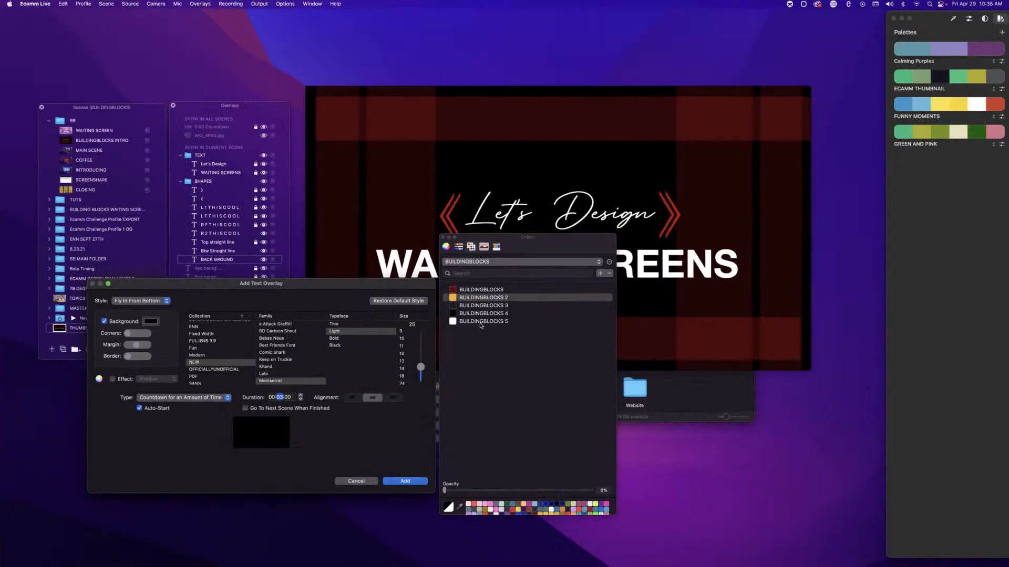
pyautogui.click(480, 321)
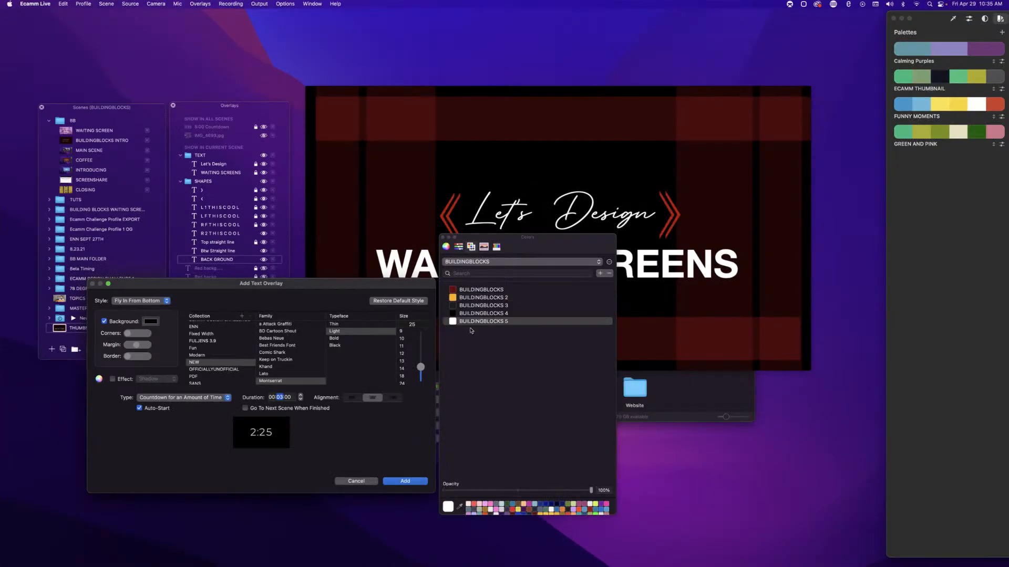
pyautogui.click(397, 482)
# Turn off the countdown overlay's background, save it, and place it enlarged and centred just below the WAITING SCREENS title.
pyautogui.moveTo(546, 284)
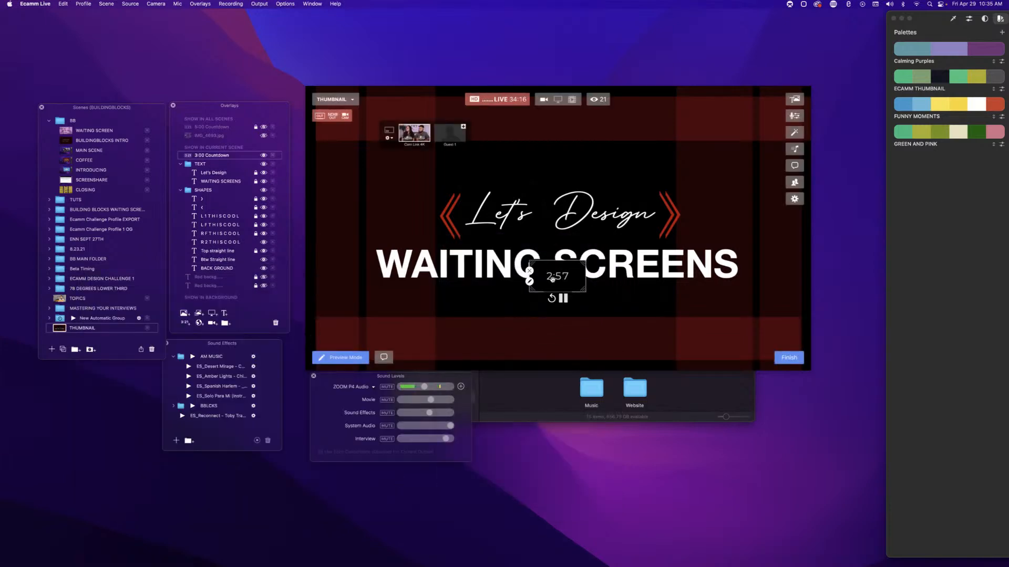
pyautogui.click(528, 310)
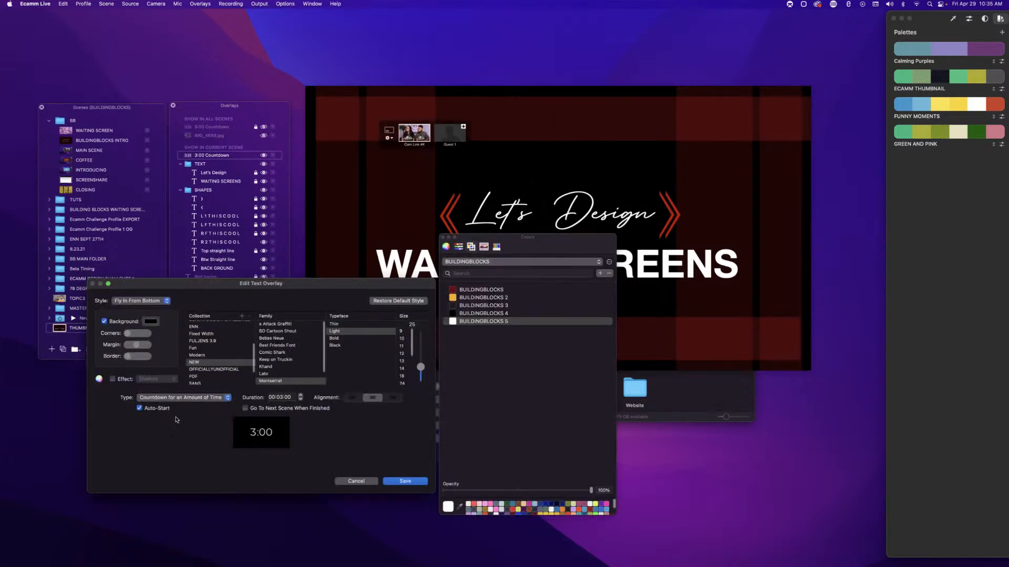
pyautogui.click(104, 321)
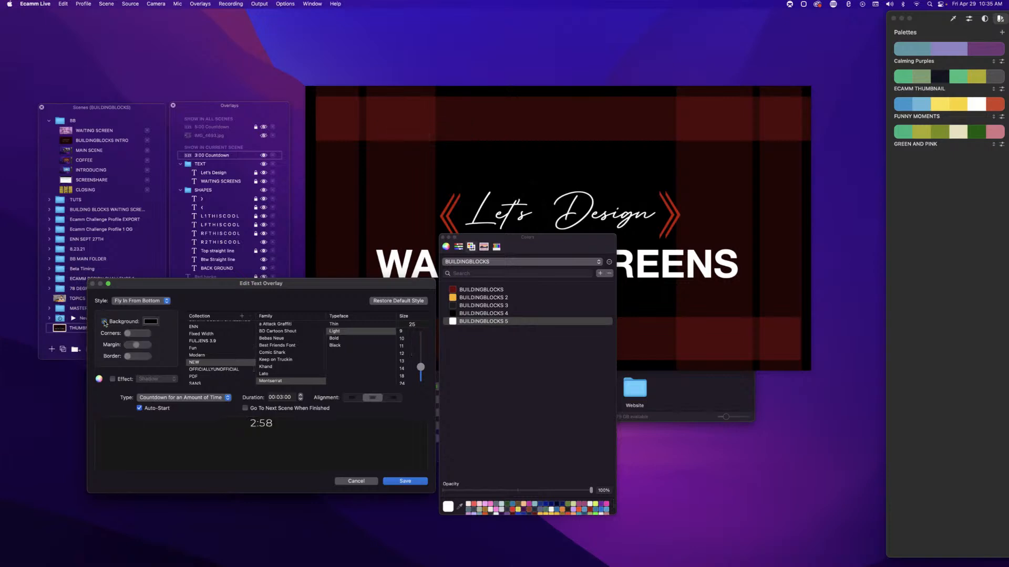
pyautogui.click(395, 482)
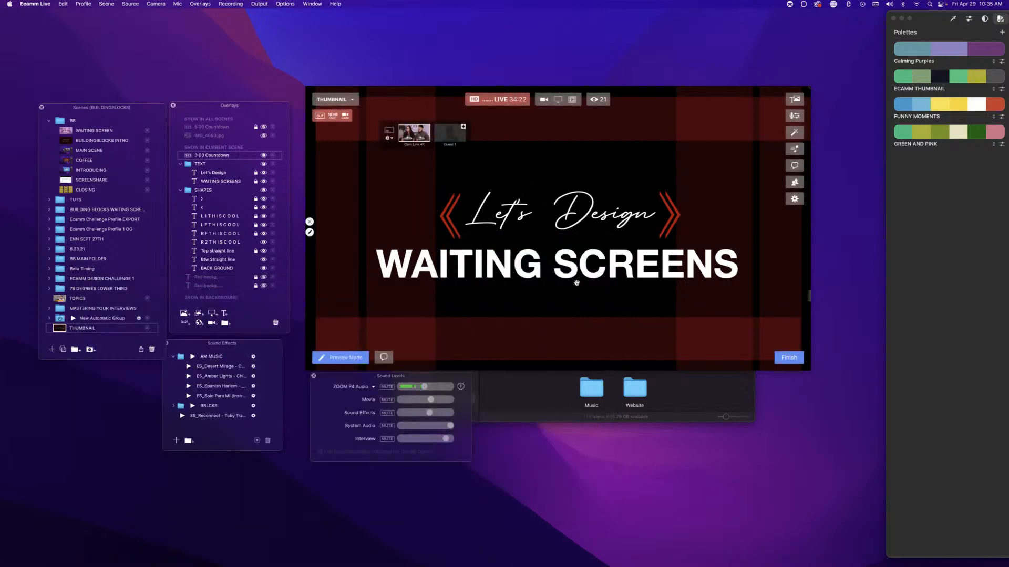
pyautogui.scroll(5, 554, 329)
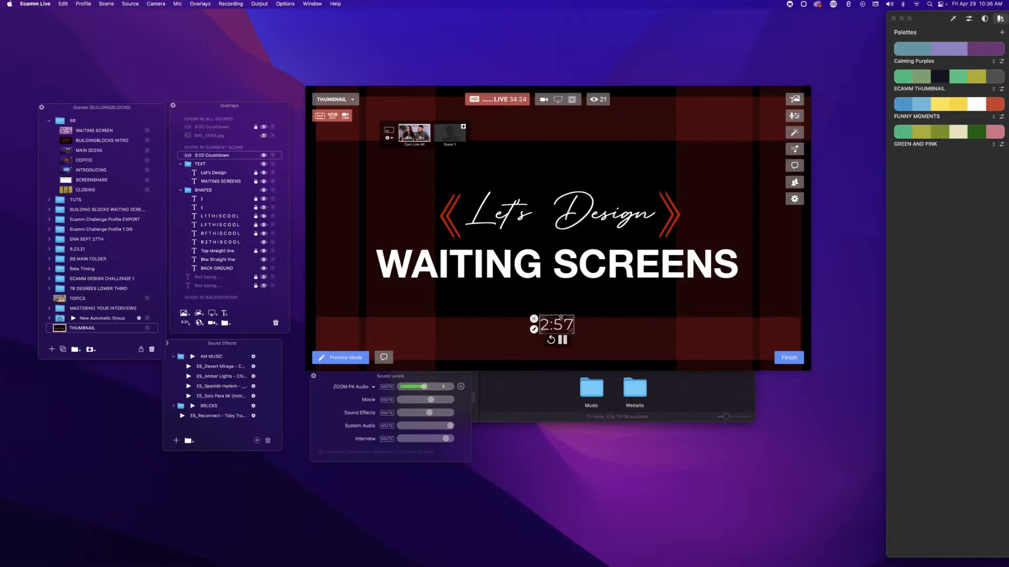
pyautogui.moveTo(554, 329); pyautogui.dragTo(561, 308)
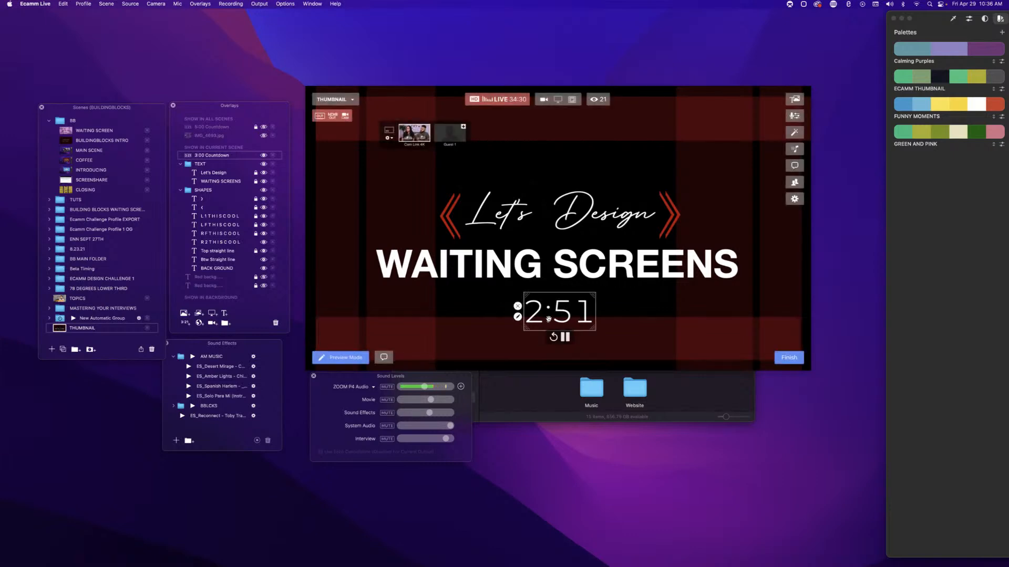
# Move the countdown slightly closer beneath the WAITING SCREENS title and hide the overlay.
pyautogui.moveTo(549, 318); pyautogui.dragTo(550, 306)
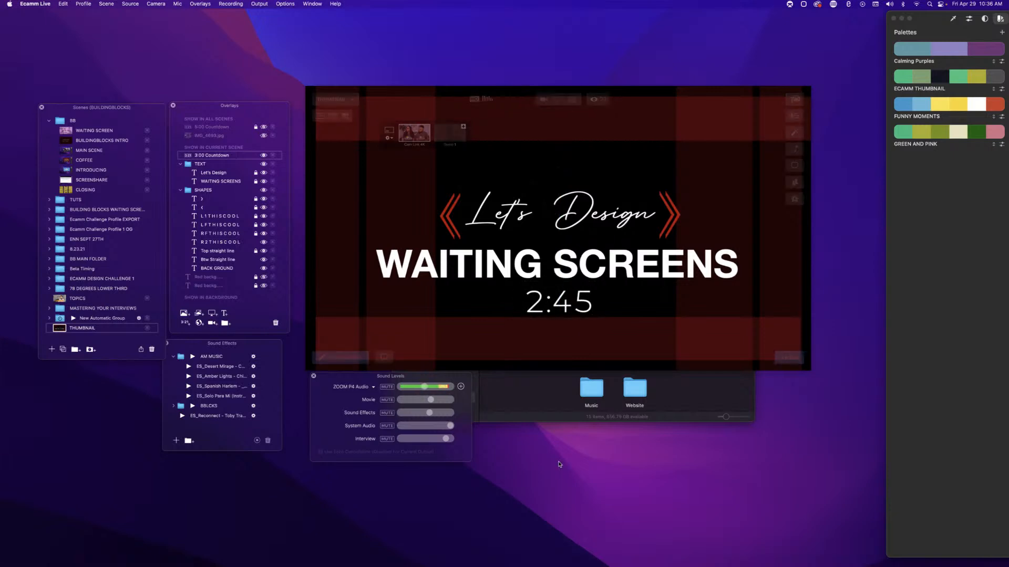
pyautogui.click(263, 156)
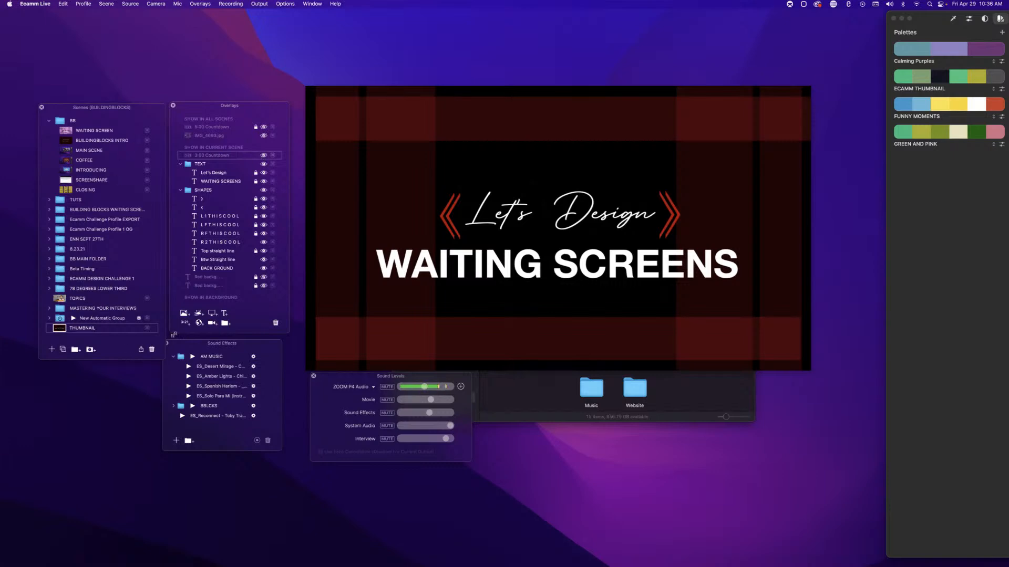
# Add the Cam Link 4K camera as an overlay and place it, reduced in size, in the scene's lower-left corner.
pyautogui.click(212, 323)
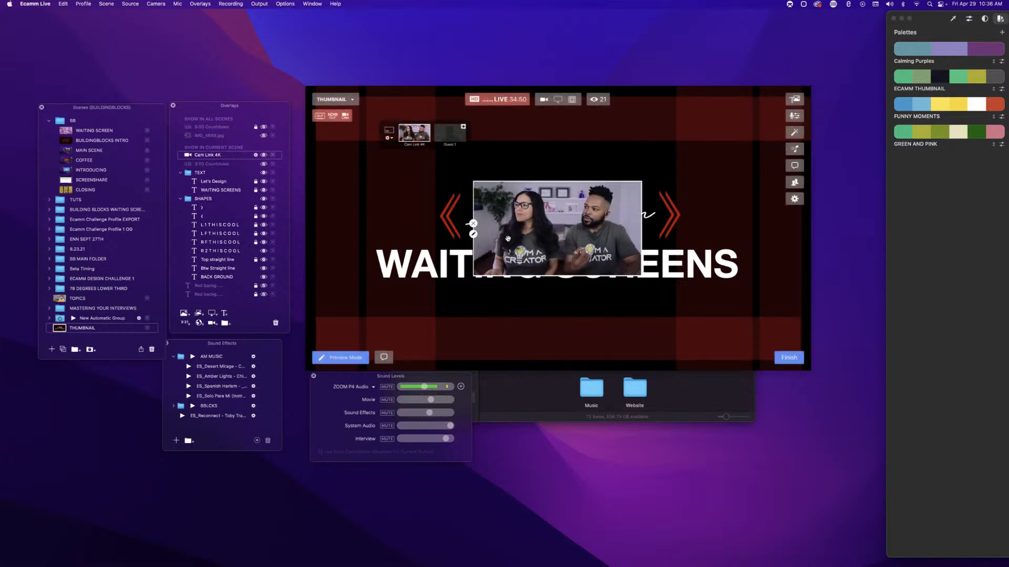
pyautogui.moveTo(505, 223); pyautogui.dragTo(339, 330)
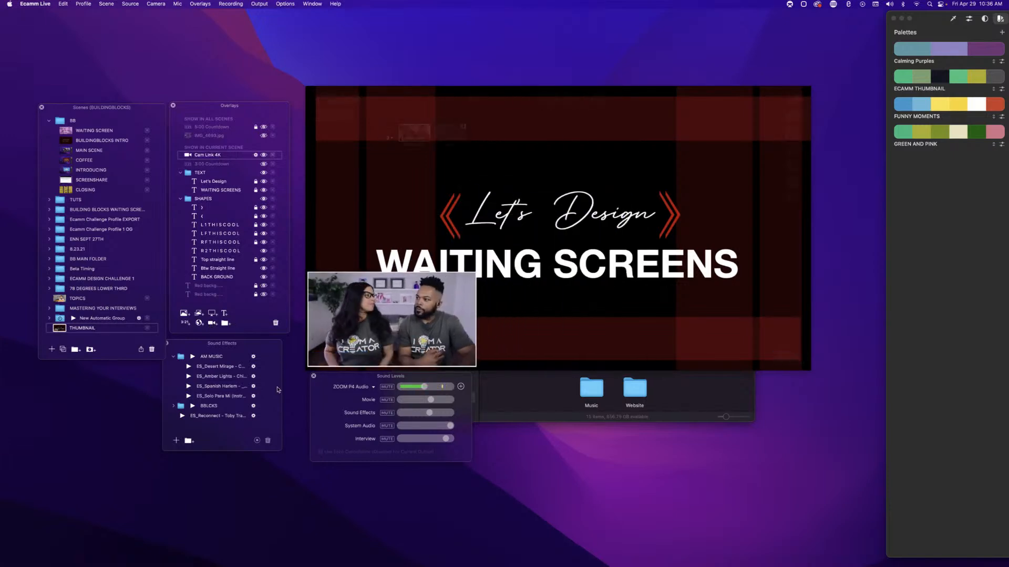
pyautogui.scroll(-5, 366, 315)
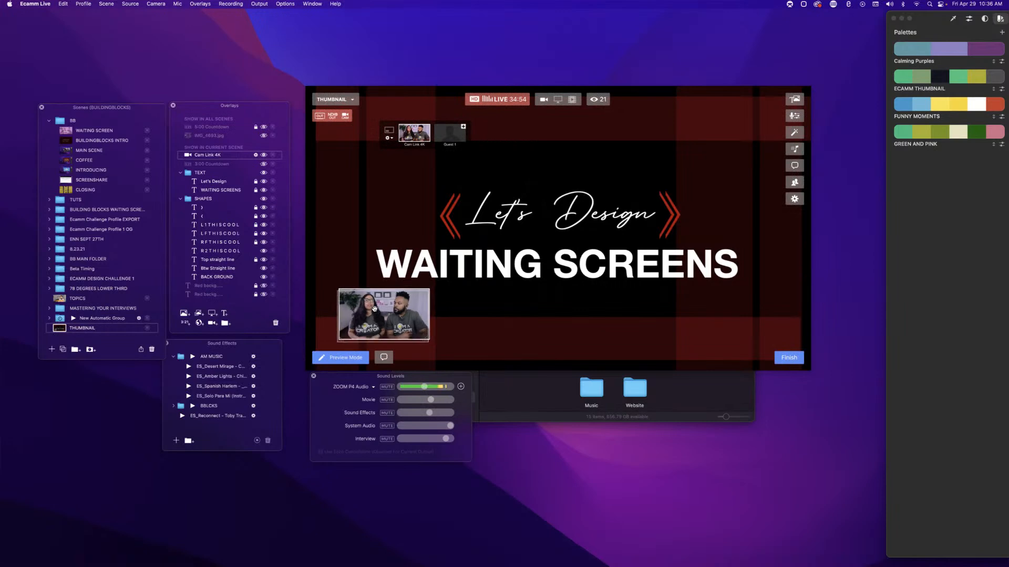
pyautogui.scroll(2, 367, 316)
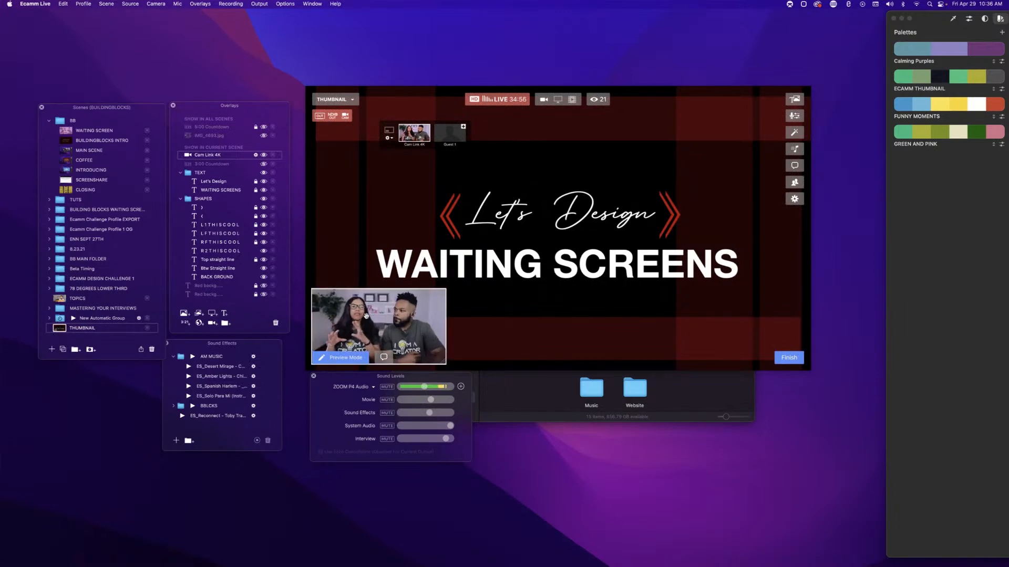
# Show, hide and show the 3:00 Countdown overlay again to preview its fly-in, leaving it visible.
pyautogui.click(264, 164)
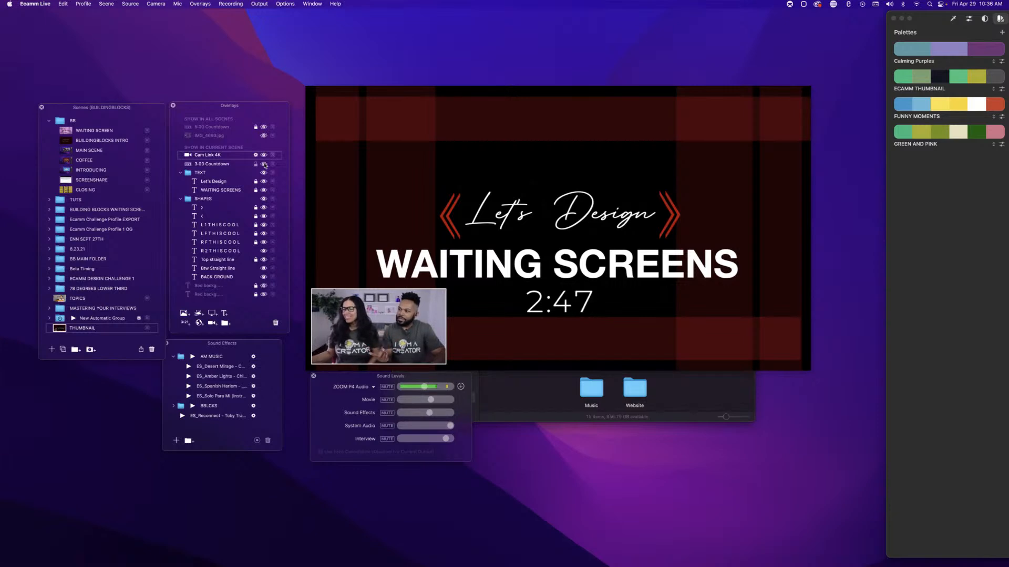
pyautogui.click(263, 163)
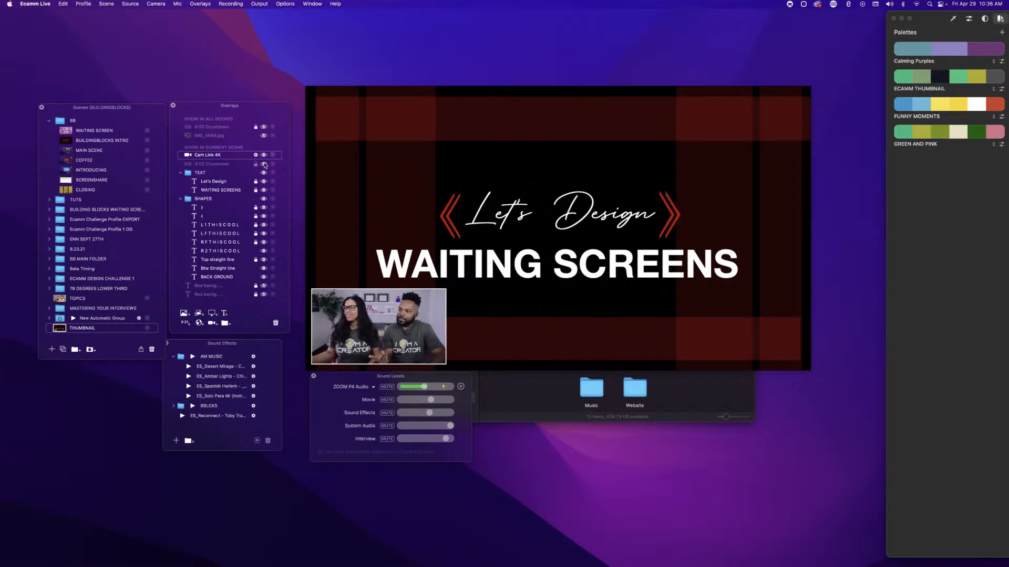
pyautogui.click(263, 164)
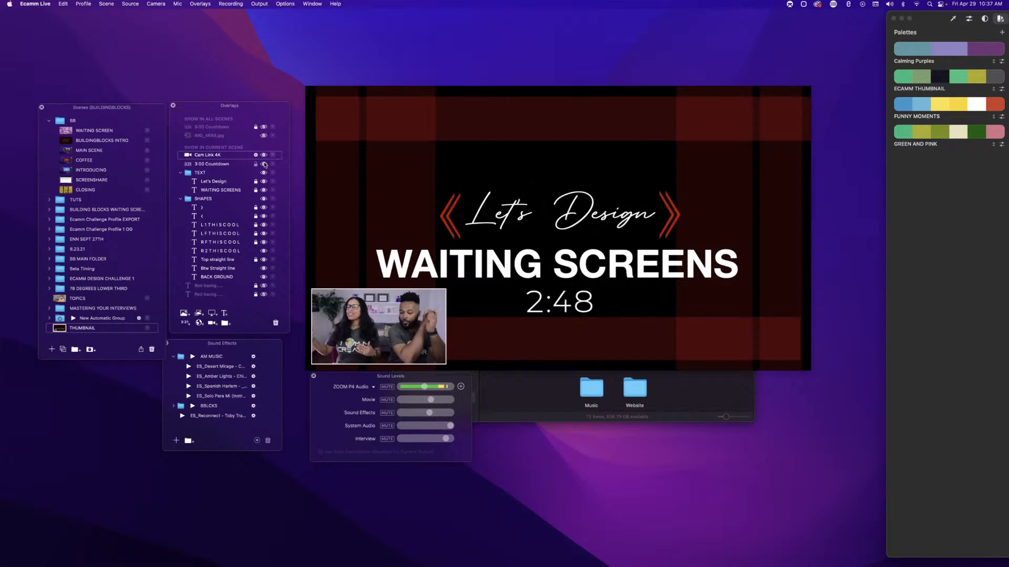
# Change the Let's Design text overlay's style to Fly In From Top and save it.
pyautogui.moveTo(438, 215)
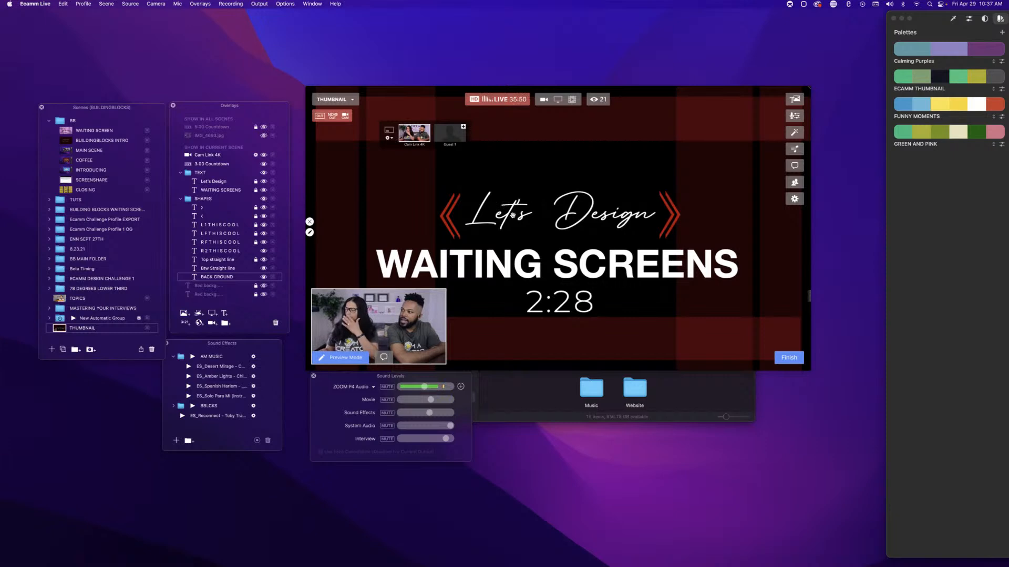
pyautogui.moveTo(556, 292)
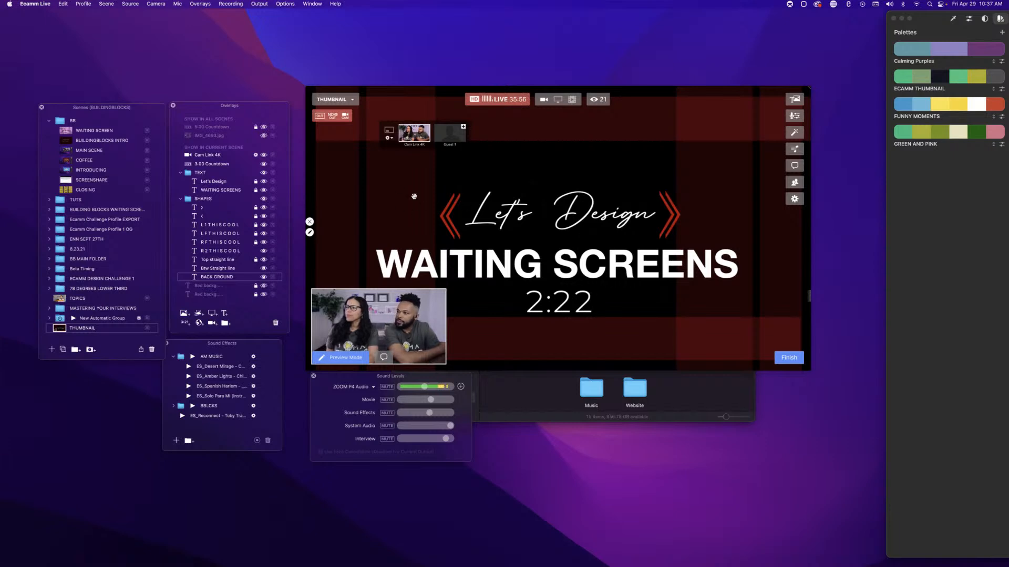
pyautogui.doubleClick(210, 182)
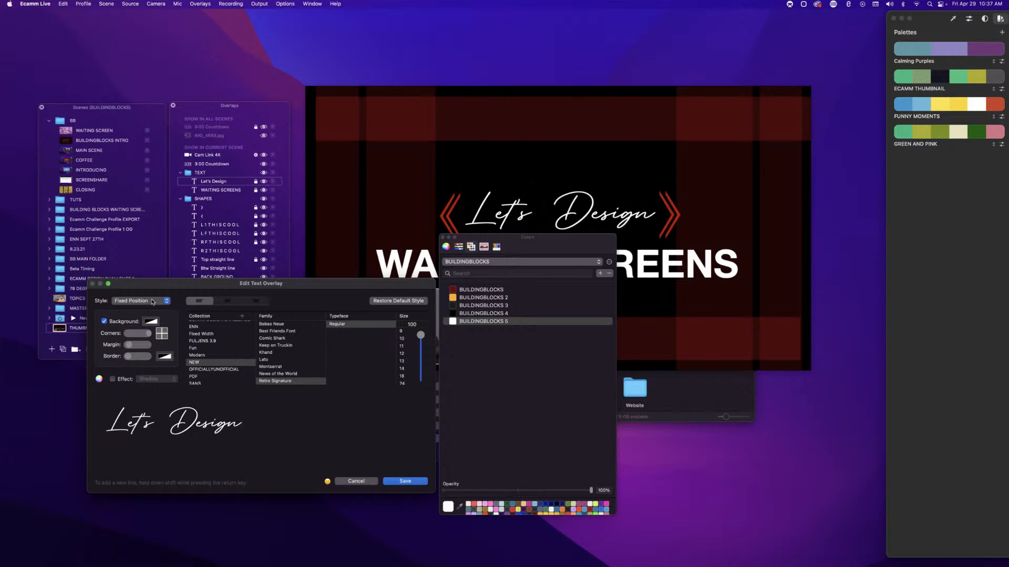
pyautogui.click(153, 303)
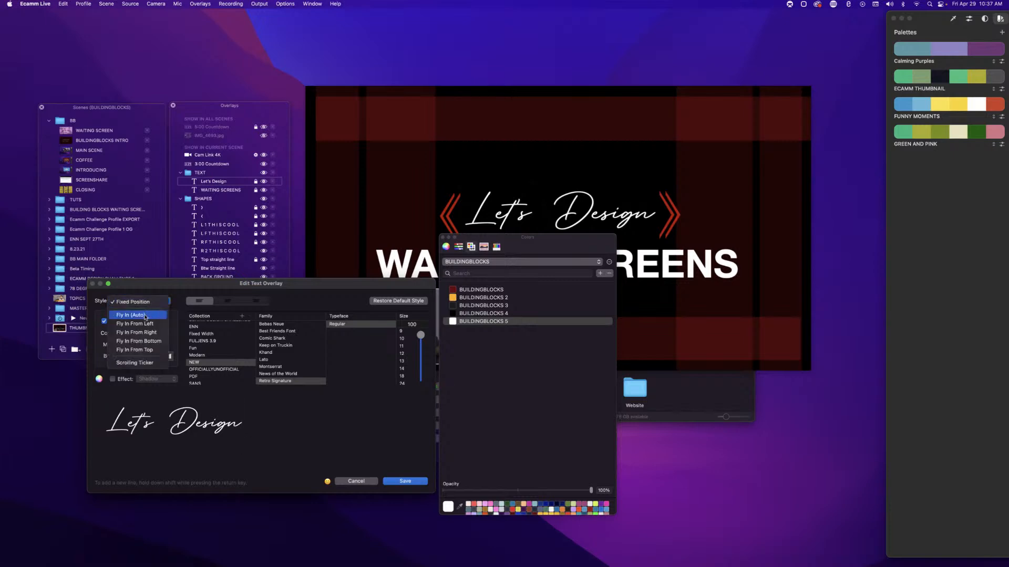
pyautogui.click(146, 350)
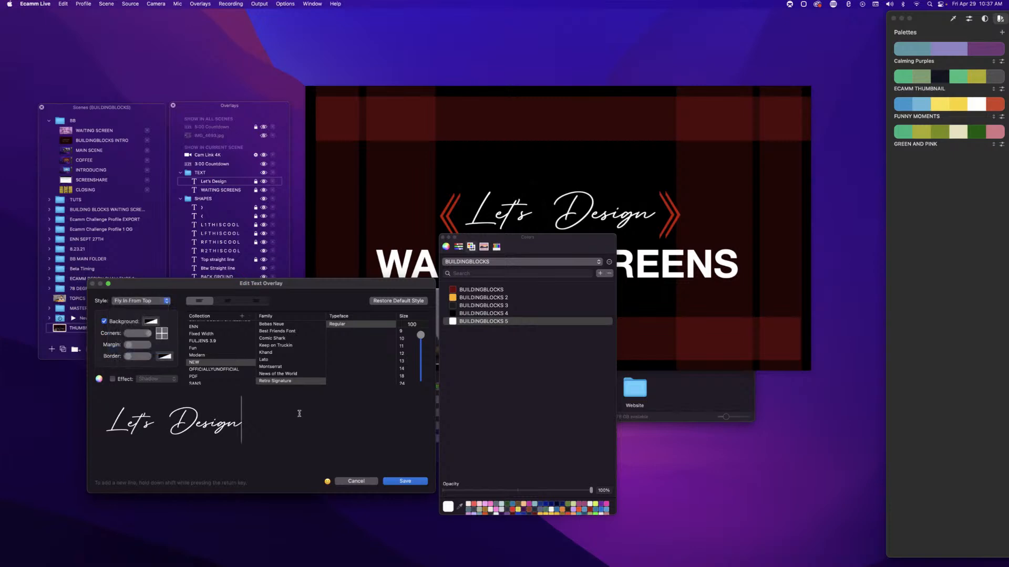
pyautogui.click(399, 481)
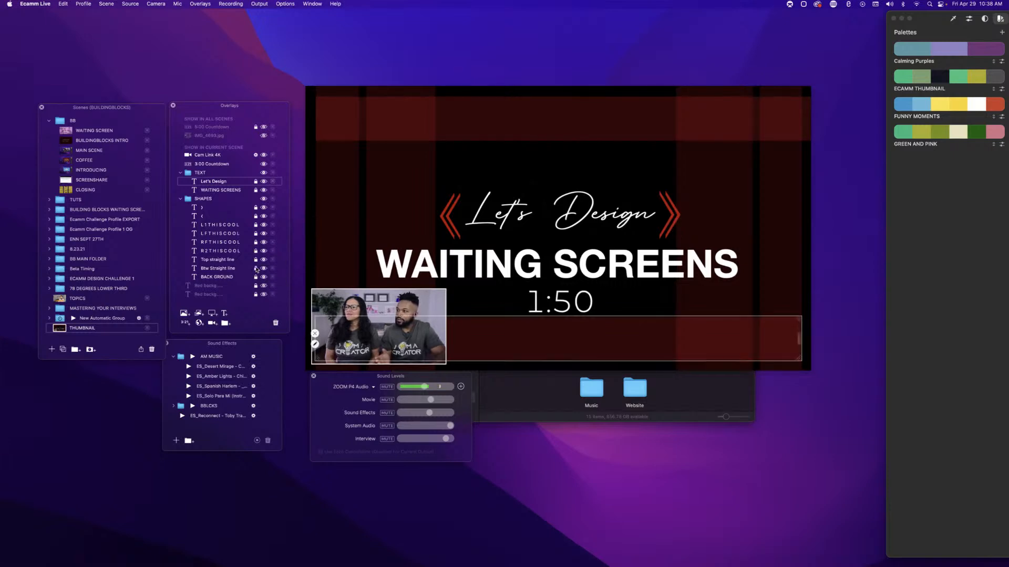
# Change the red chevron overlay to the right of Let's Design from a fixed position to a Fly In style and save it.
pyautogui.doubleClick(201, 208)
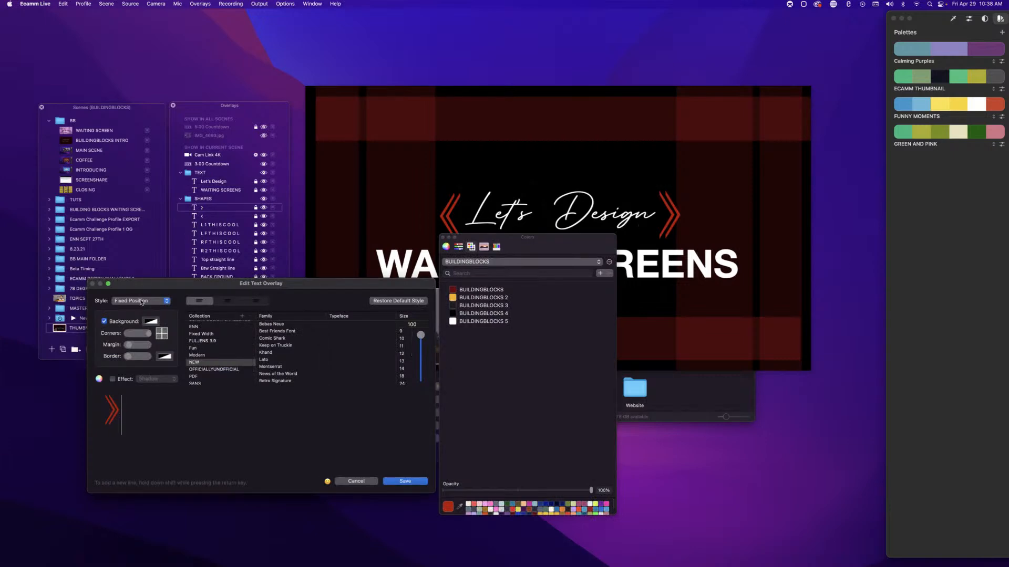
pyautogui.click(141, 302)
pyautogui.click(137, 320)
pyautogui.click(403, 482)
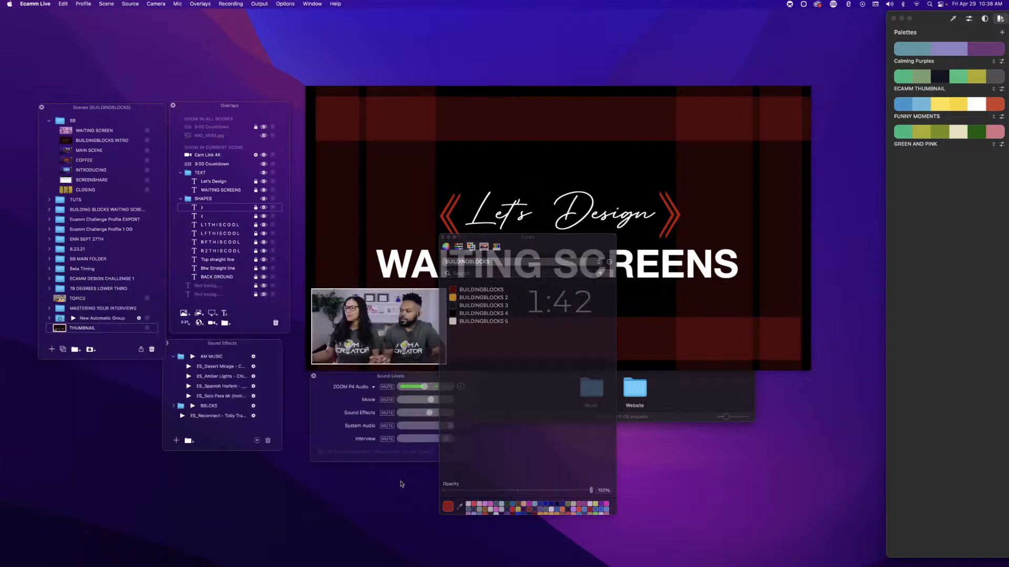
# Set the red chevron overlay to the left of Let's Design to Fly In From Left and save it.
pyautogui.doubleClick(203, 216)
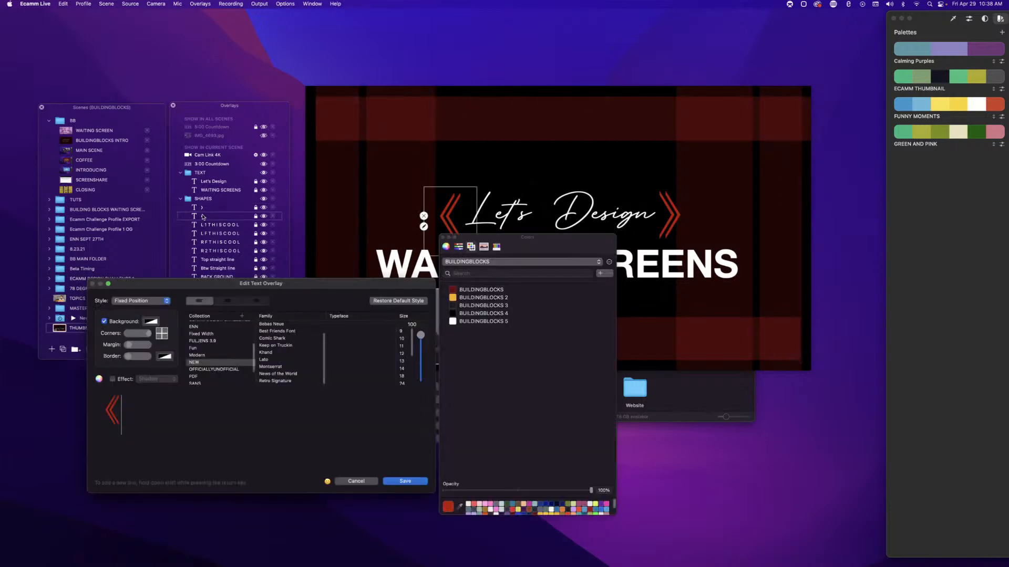
pyautogui.click(140, 302)
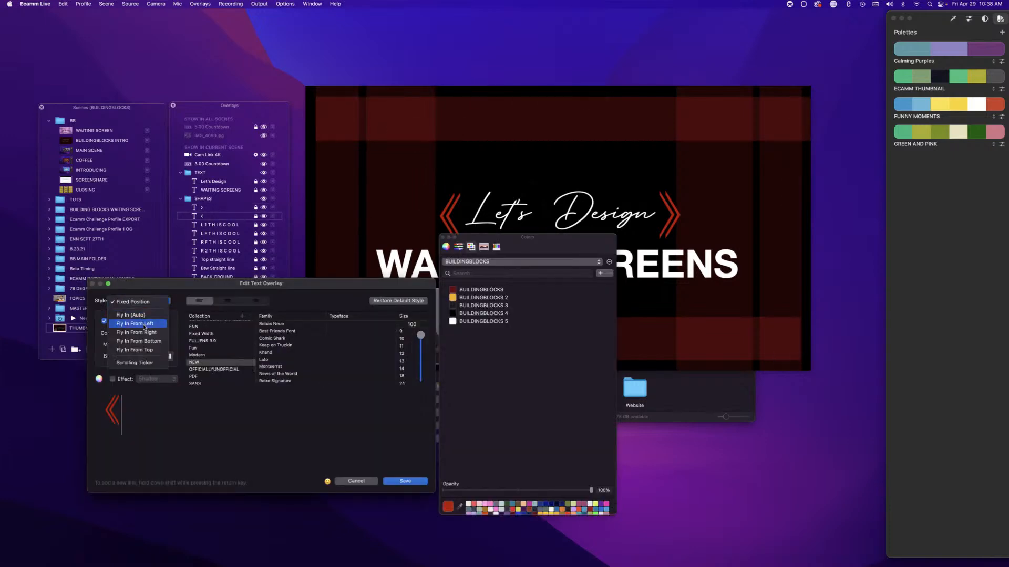
pyautogui.click(144, 325)
pyautogui.click(395, 481)
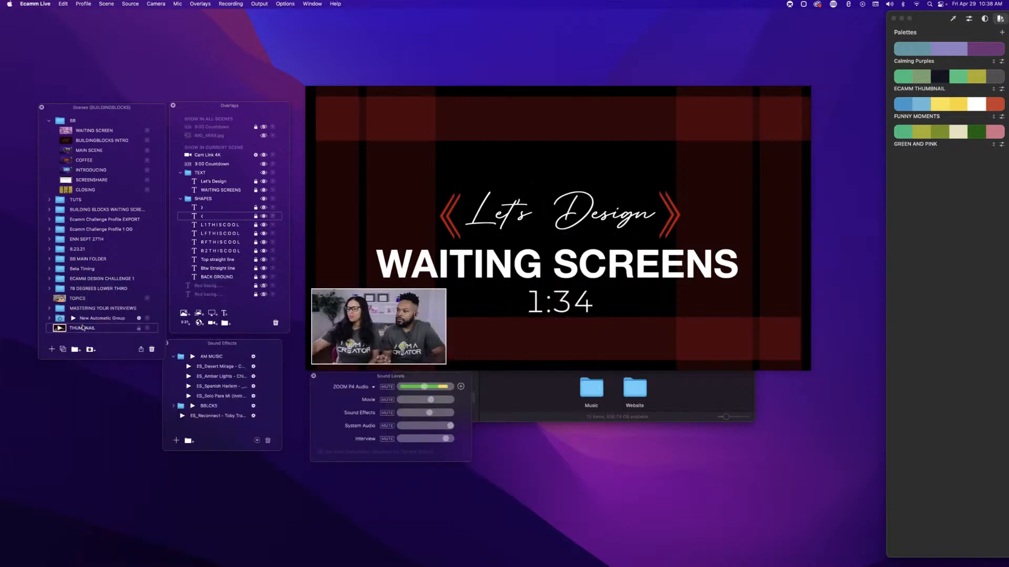
# Move the THUMBNAIL scene into the BB folder below MAIN SCENE and preview its animations by switching between the two, ending on MAIN SCENE.
pyautogui.moveTo(82, 327); pyautogui.dragTo(88, 161)
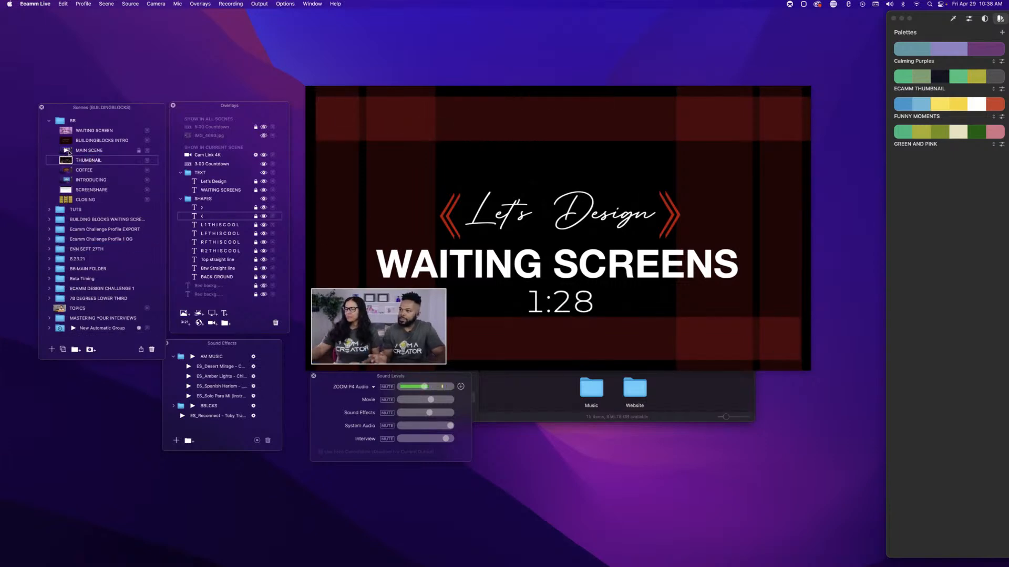
pyautogui.click(68, 152)
pyautogui.click(67, 160)
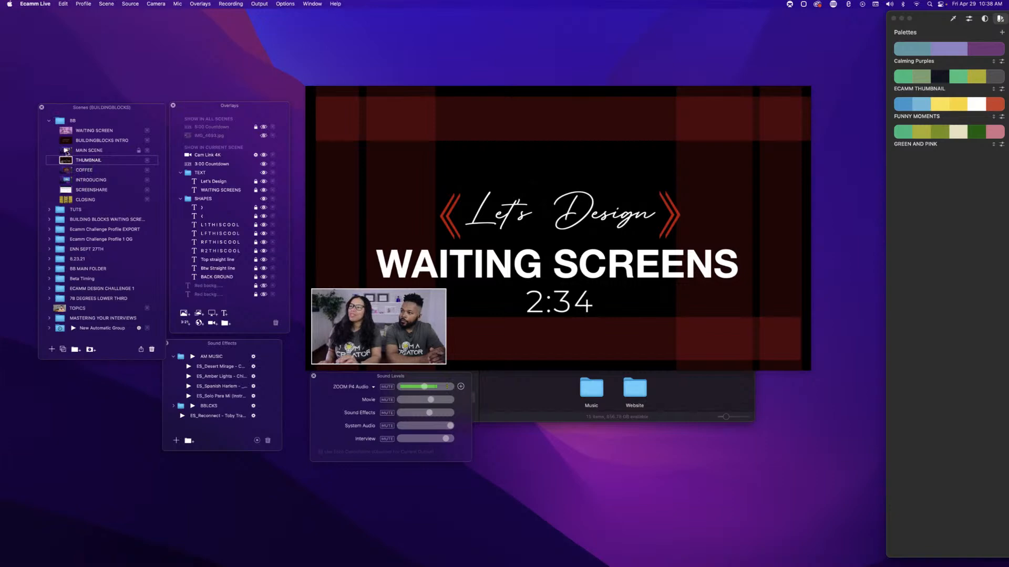
pyautogui.click(66, 151)
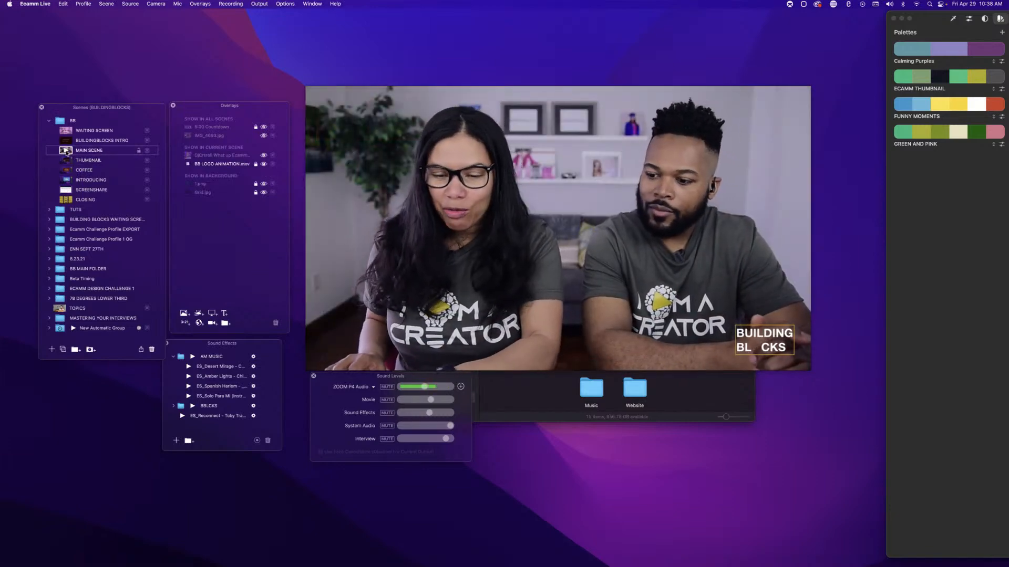
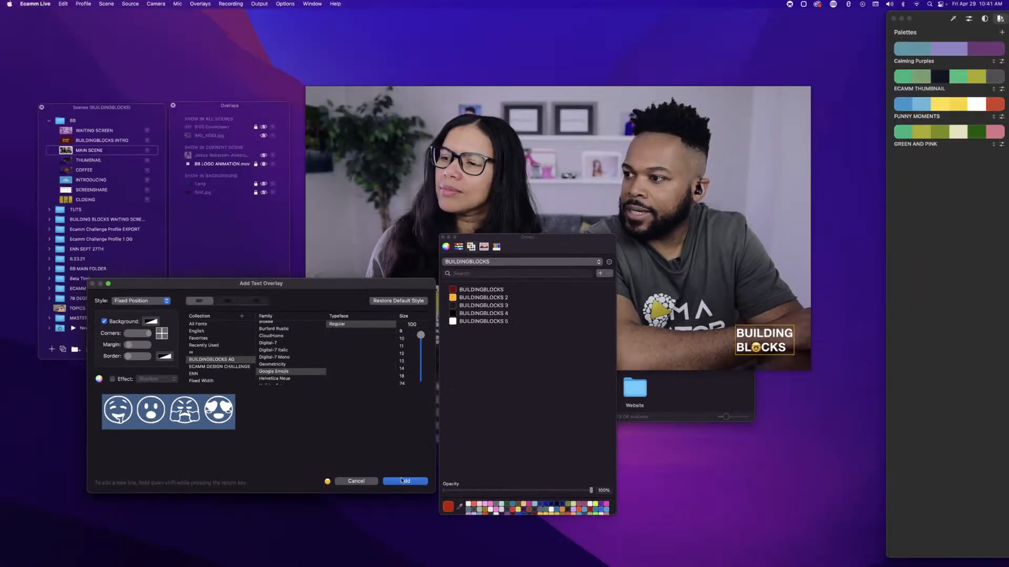
# Discard the emoji text overlay and start a new countdown overlay in the Google Emojis font, coloured yellow with BUILDINGBLOCKS 2.
pyautogui.click(357, 482)
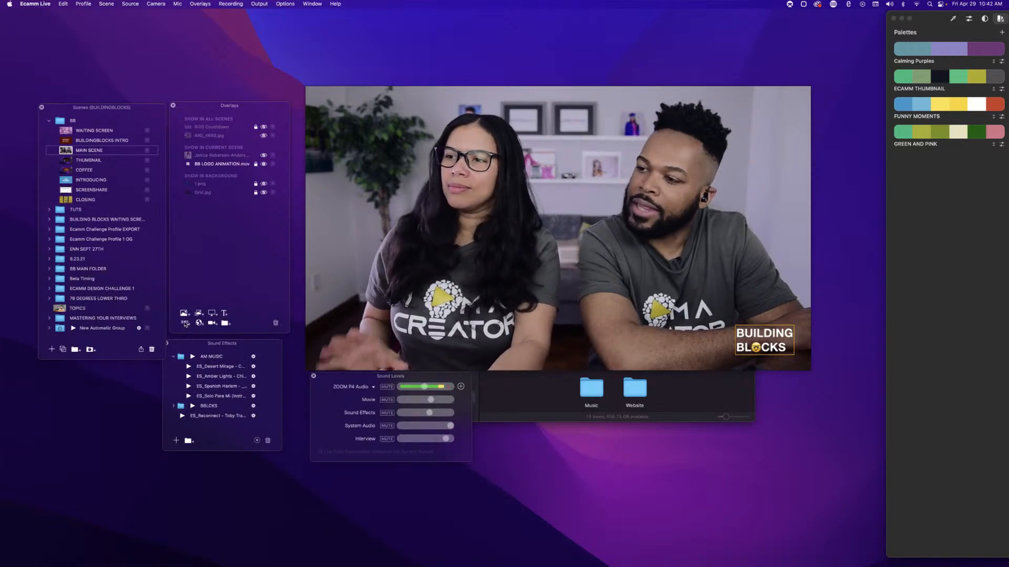
pyautogui.click(184, 323)
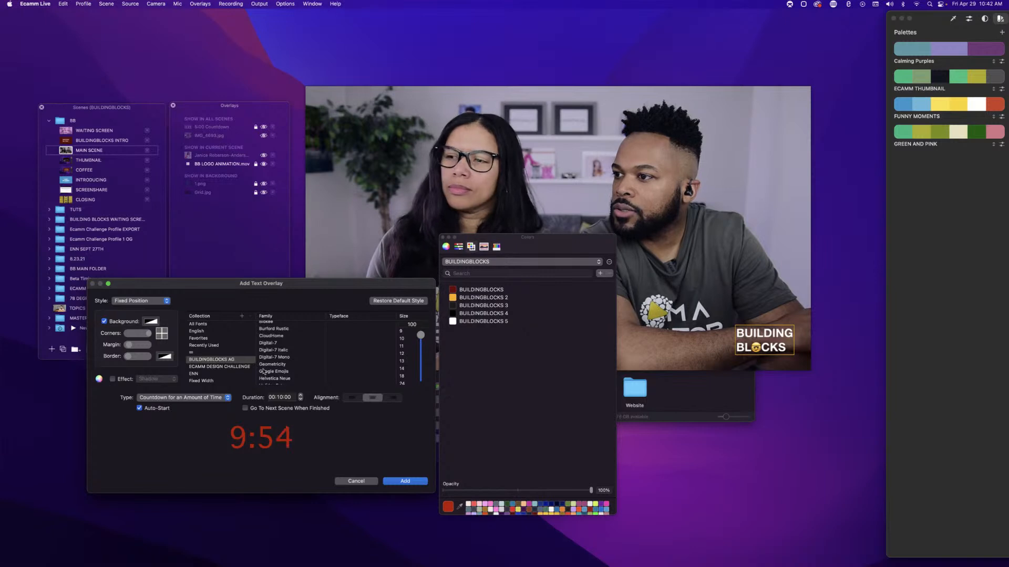
pyautogui.scroll(3, 277, 367)
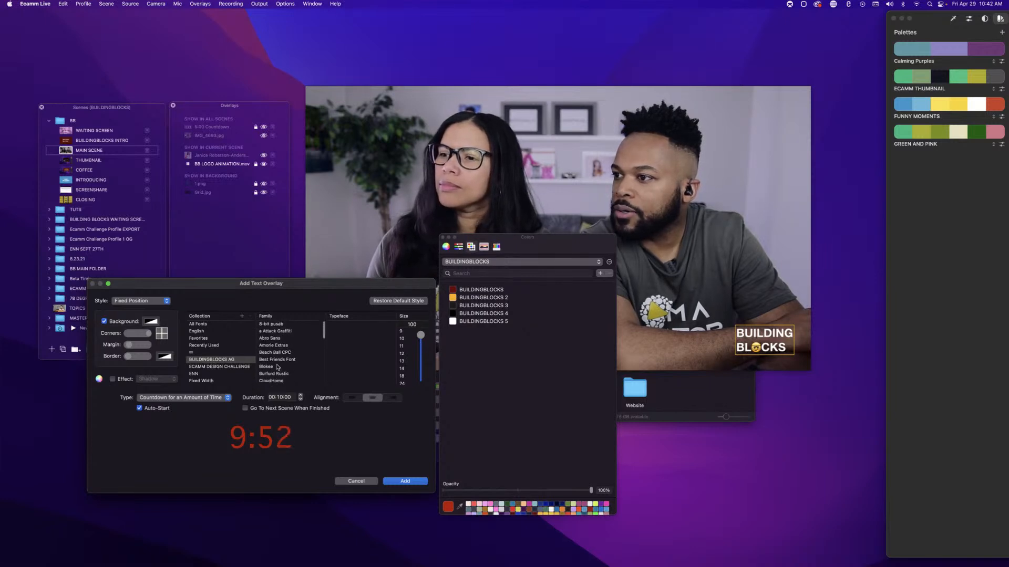
pyautogui.scroll(-5, 277, 367)
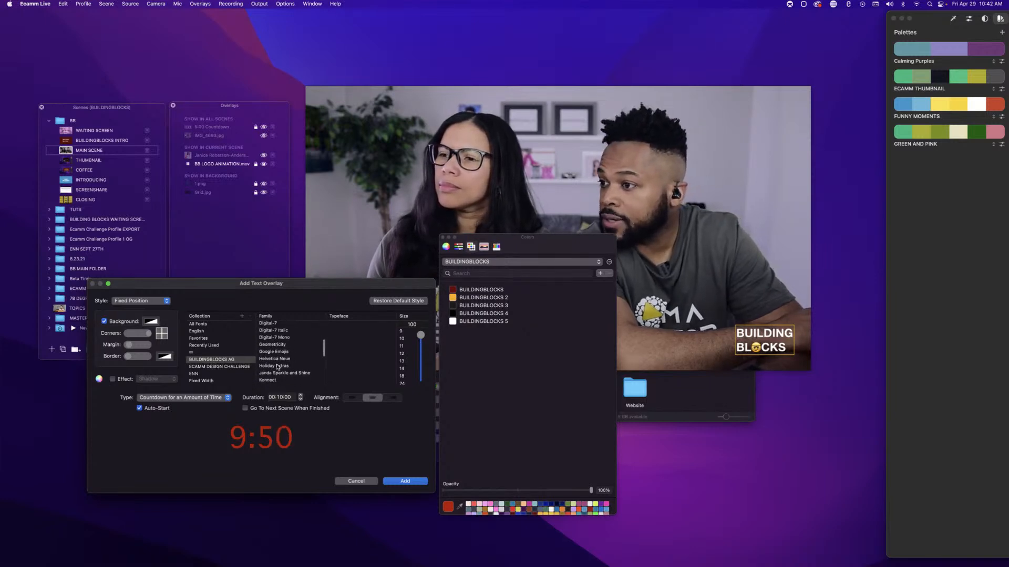
pyautogui.click(273, 353)
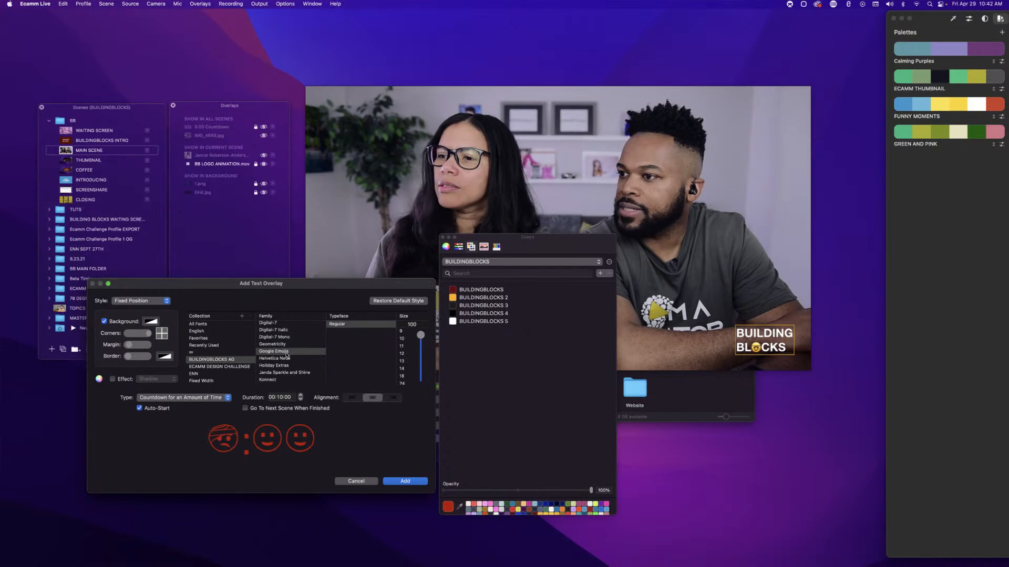
pyautogui.click(454, 299)
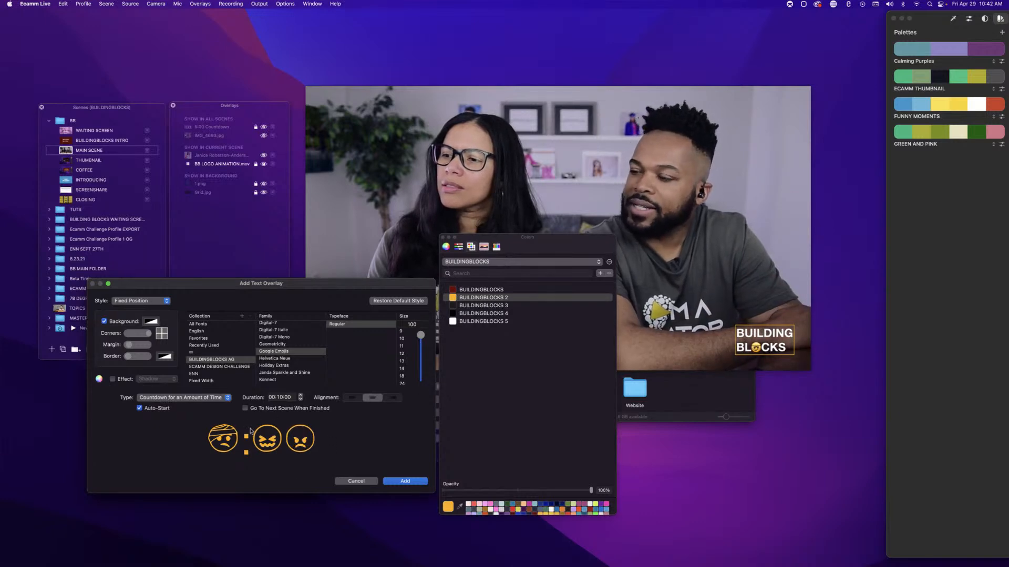
# Try 9 and 6 minutes for the emoji countdown, and set its duration to 00:59:59.
pyautogui.click(279, 398)
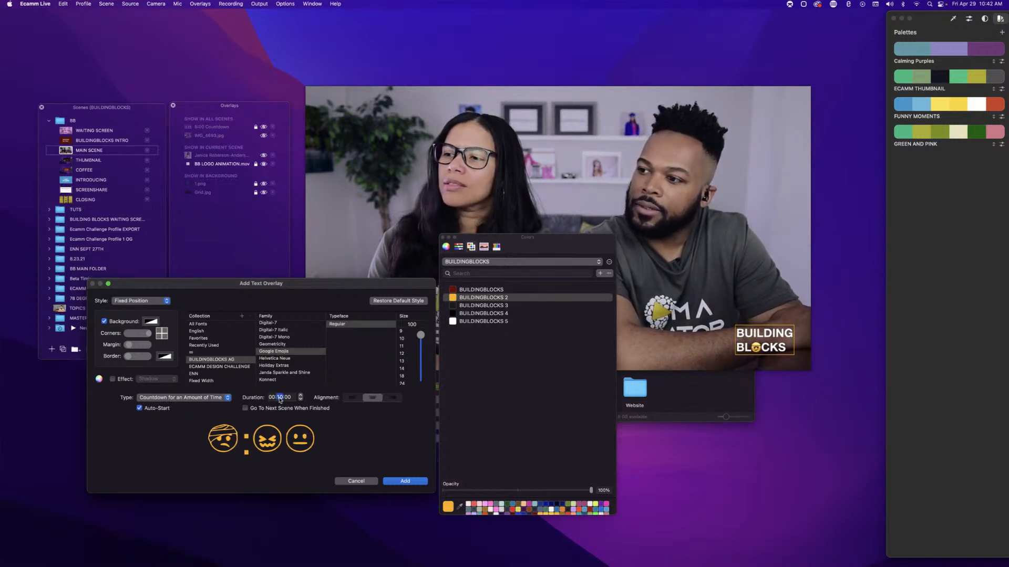
pyautogui.write('9')
pyautogui.click(284, 398)
pyautogui.write('9')
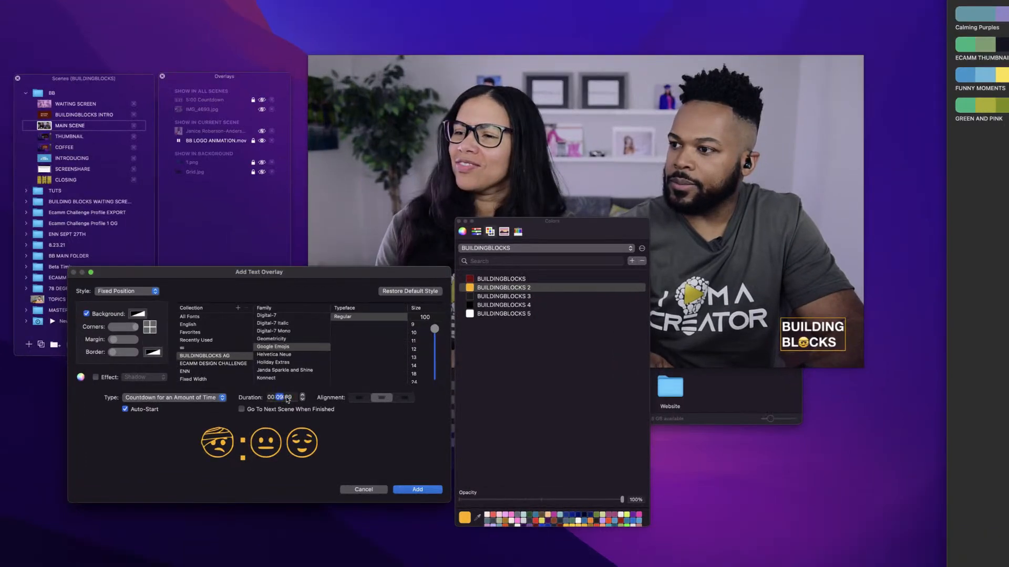
pyautogui.hotkey('shift', 'Tab')
pyautogui.write('6')
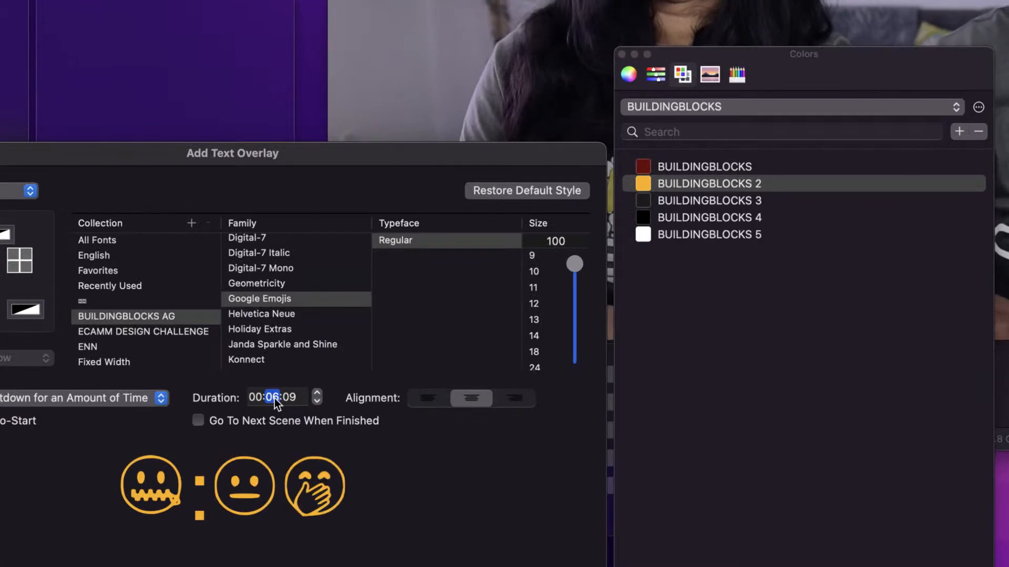
pyautogui.write('59')
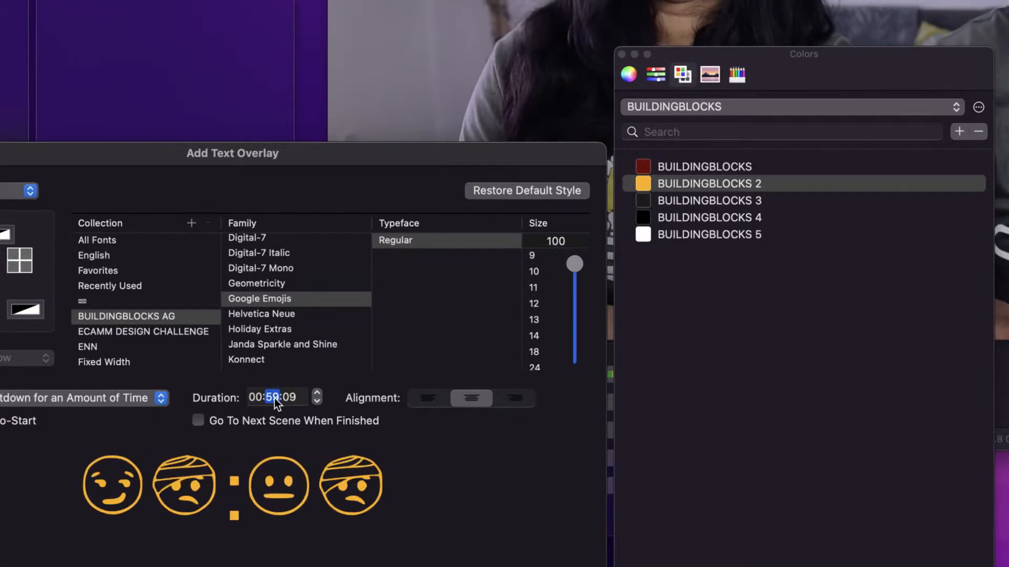
pyautogui.click(285, 398)
pyautogui.write('59')
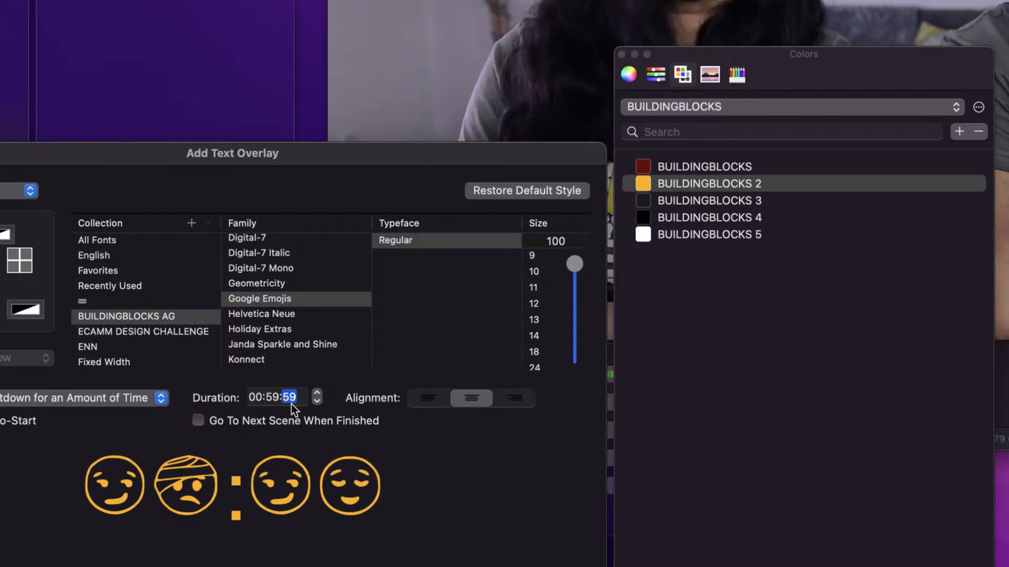
# Add the emoji countdown to MAIN SCENE, place it across the hosts' shirts in the lower middle of the picture, and hide it.
pyautogui.moveTo(229, 160); pyautogui.dragTo(251, 103)
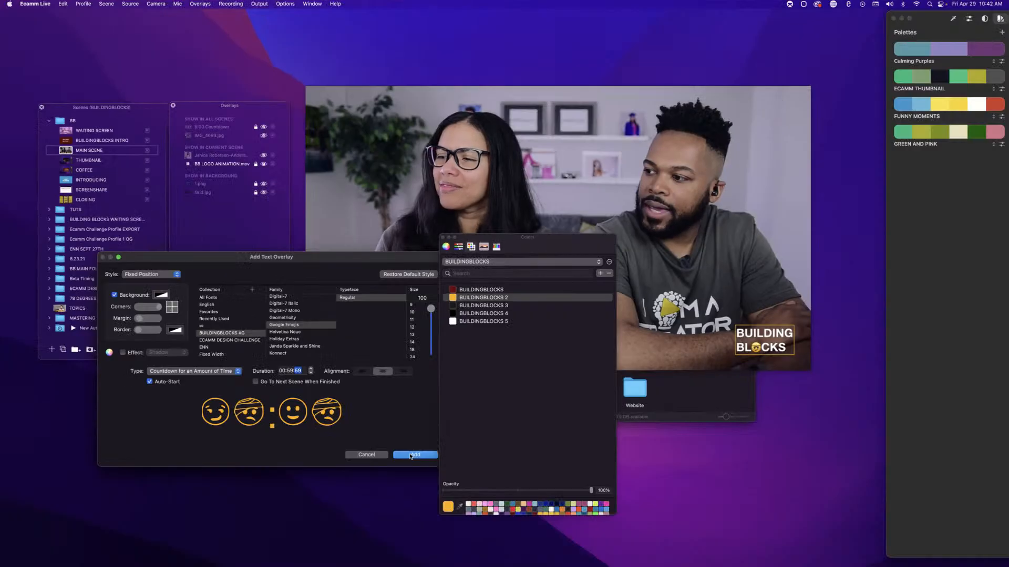
pyautogui.click(410, 455)
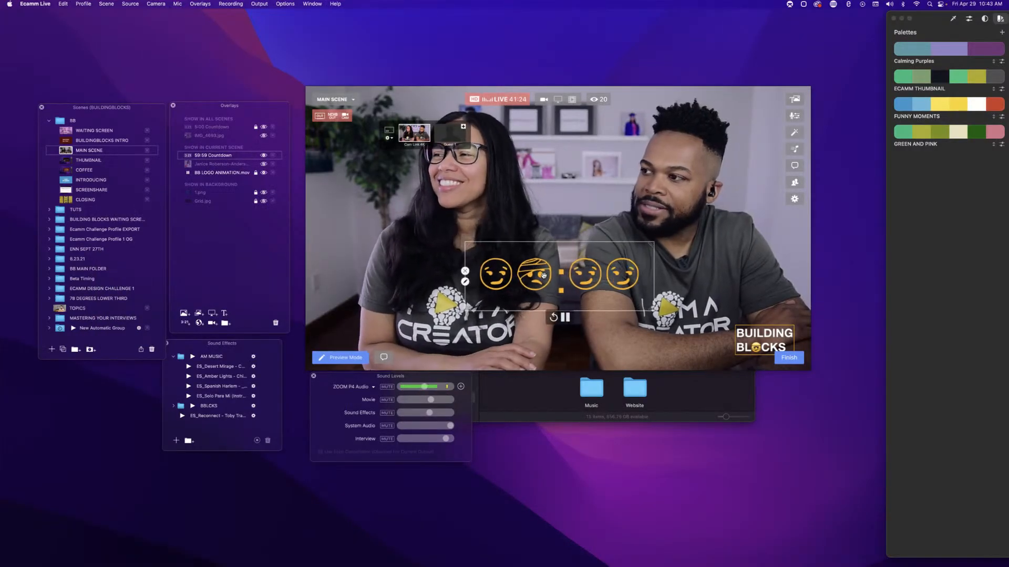
pyautogui.moveTo(544, 275); pyautogui.dragTo(494, 274)
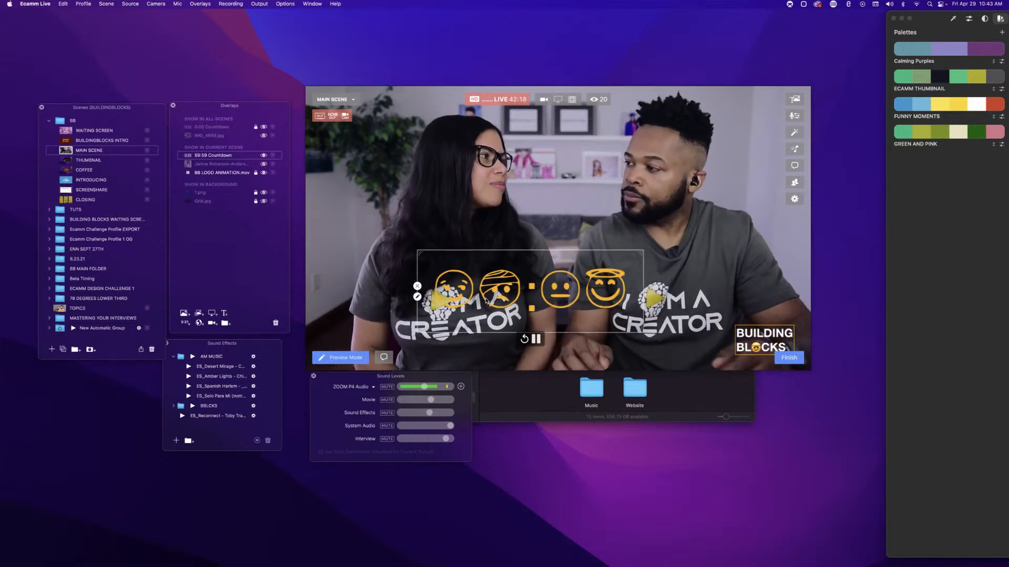
pyautogui.moveTo(354, 235)
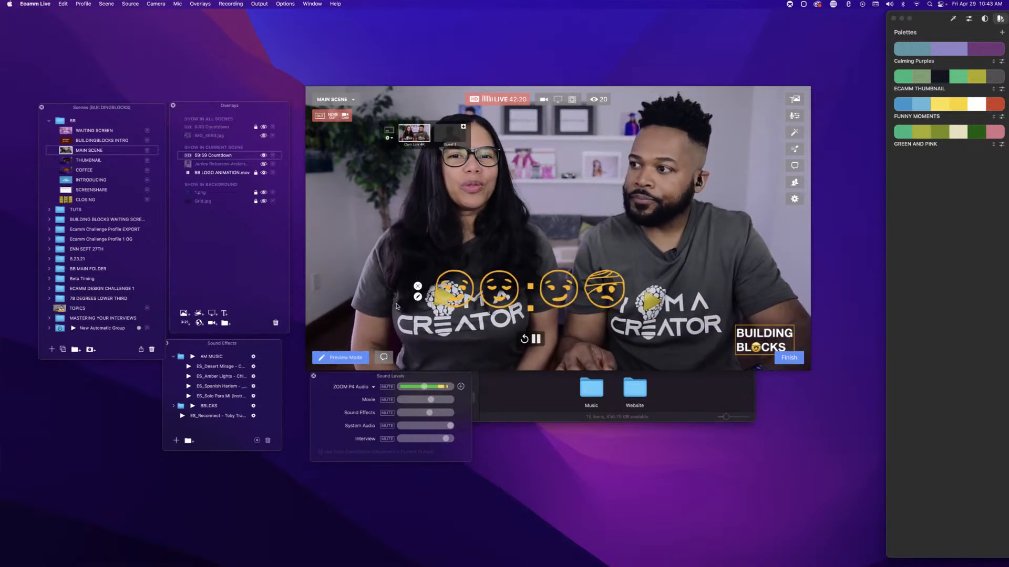
pyautogui.click(263, 156)
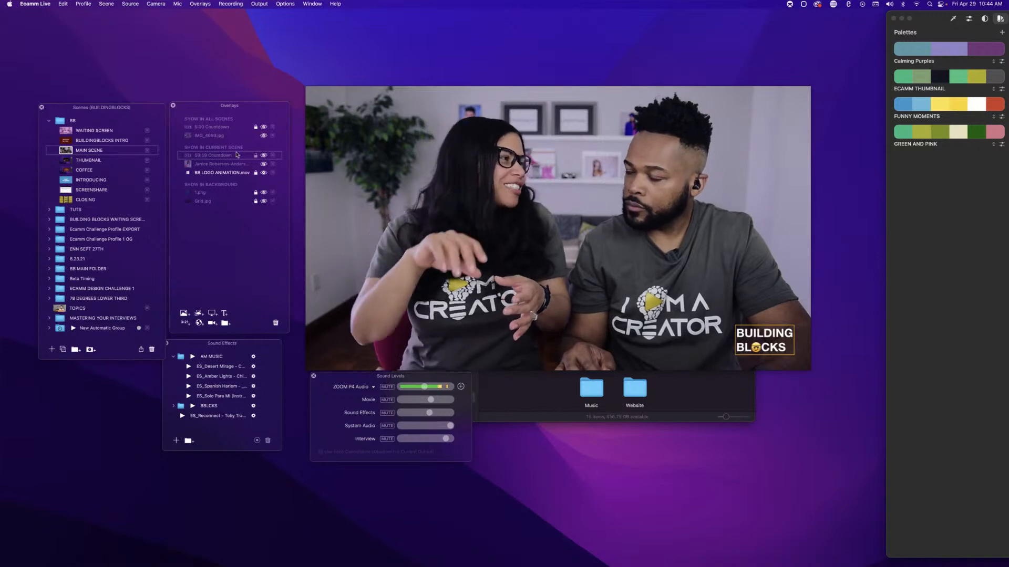
# Show the CLOSING scene with ZOOM P4 Audio unmuted and the Sound Effects level lowered, ending back on MAIN SCENE.
pyautogui.click(65, 200)
pyautogui.click(388, 387)
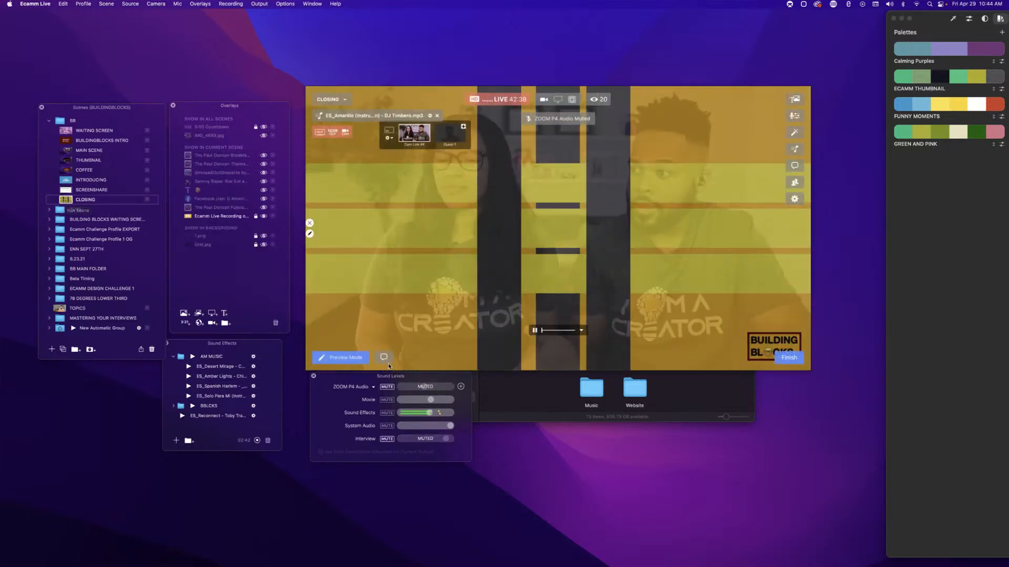
pyautogui.click(387, 386)
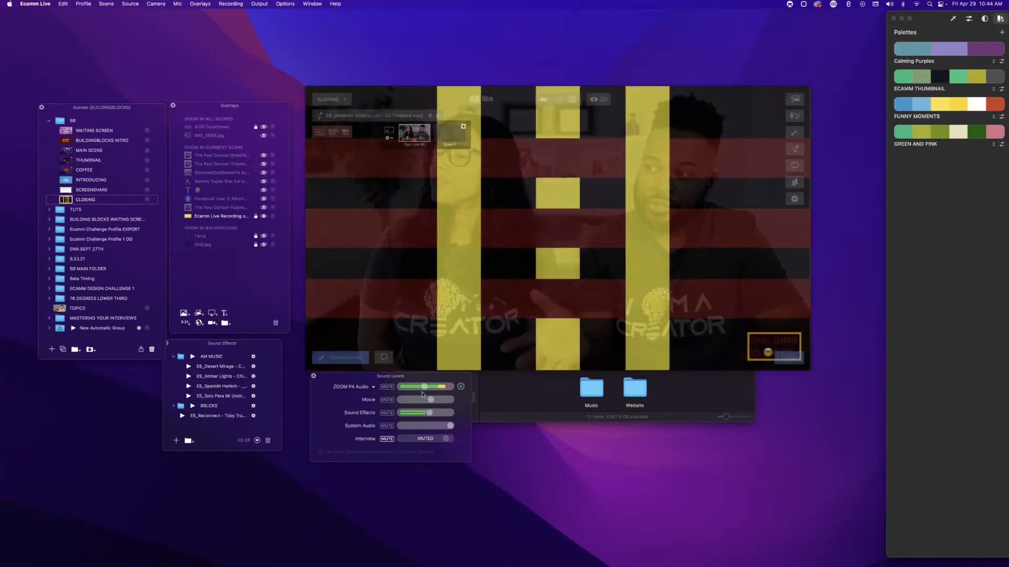
pyautogui.moveTo(430, 412); pyautogui.dragTo(416, 414)
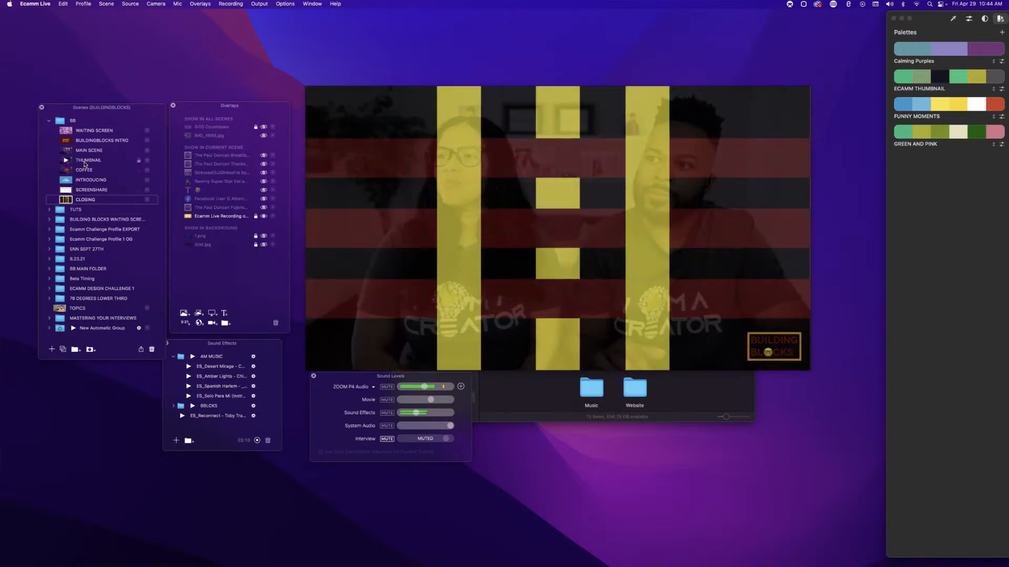
pyautogui.click(65, 151)
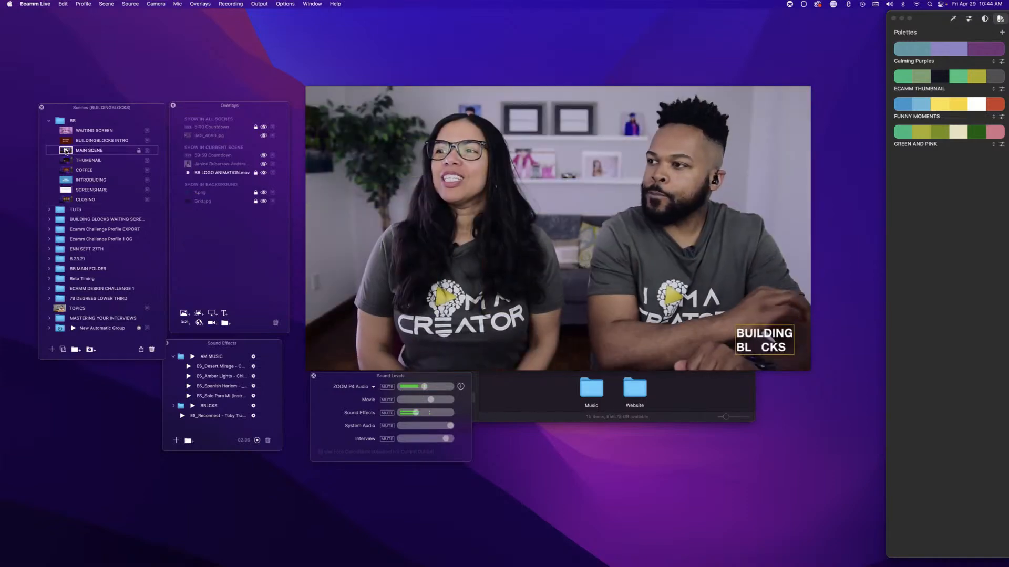
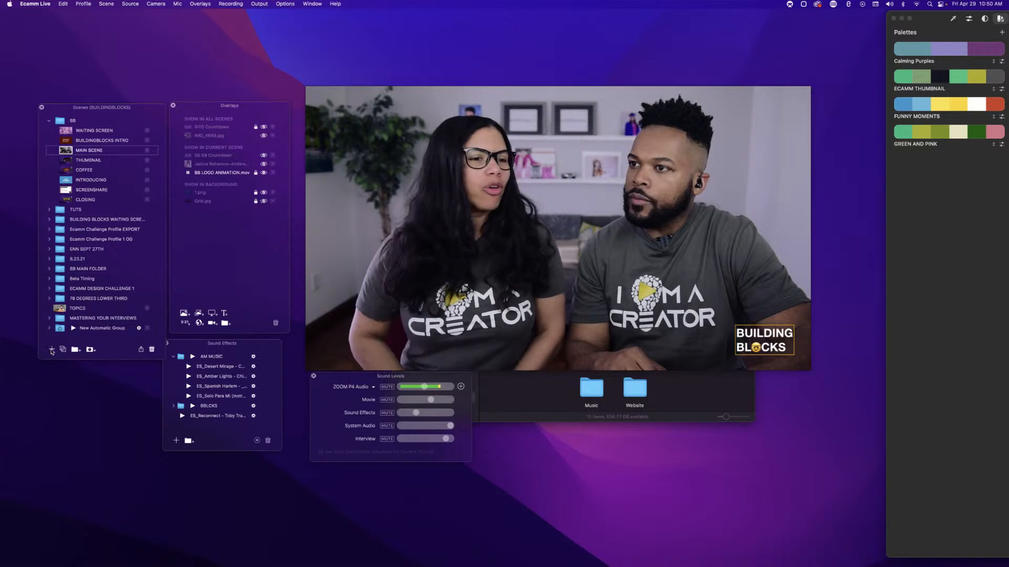
# Add a new scene below MAIN SCENE and name it with the person's first name followed by SCREEN.
pyautogui.click(51, 350)
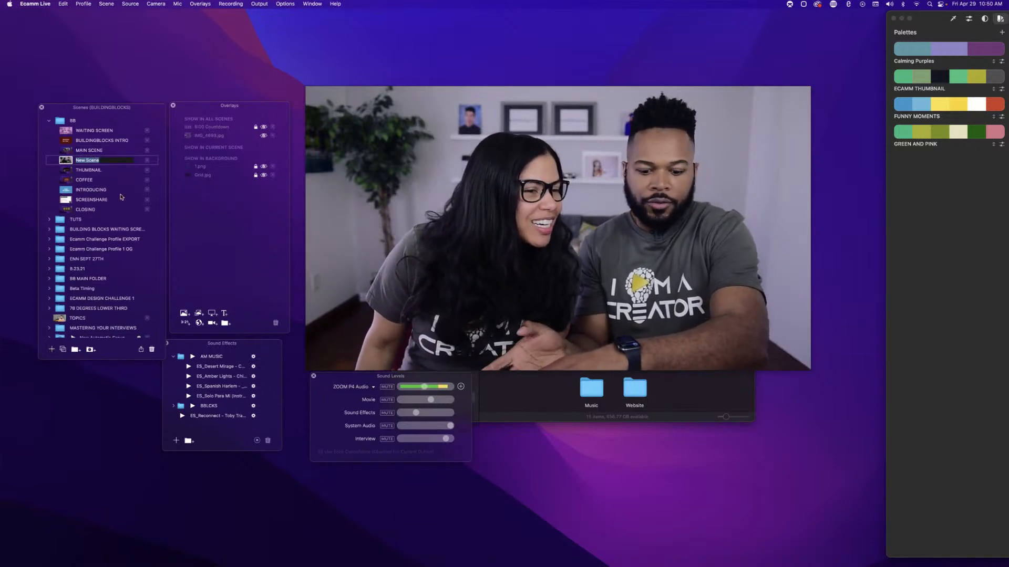
pyautogui.write('GLENDA')
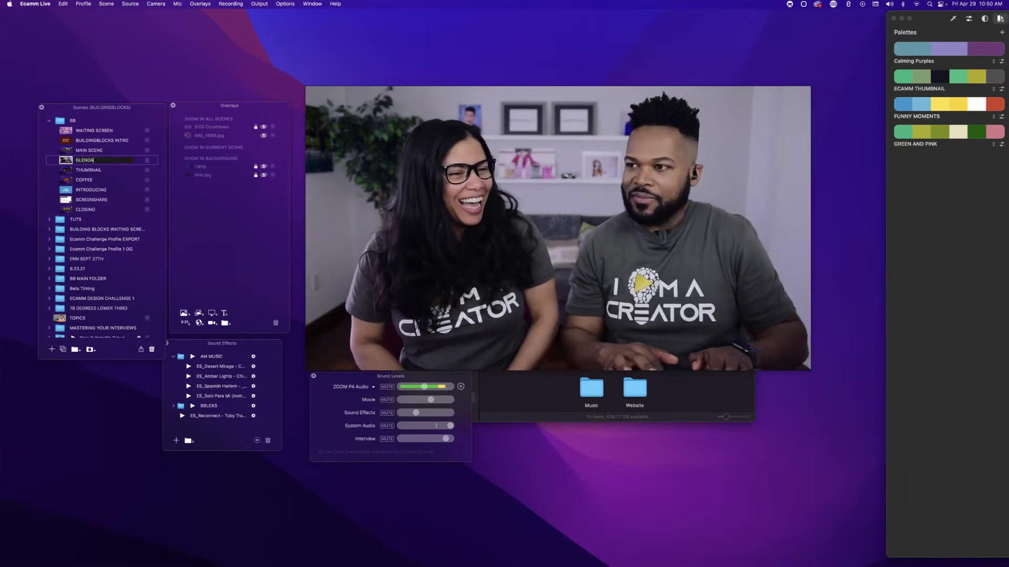
pyautogui.press('Return')
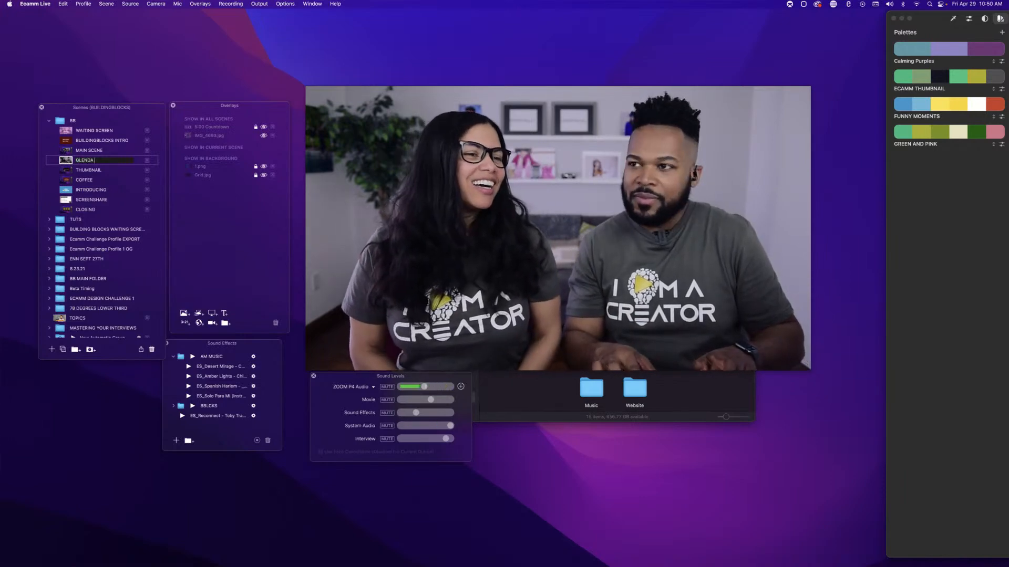
pyautogui.write('SCREEN')
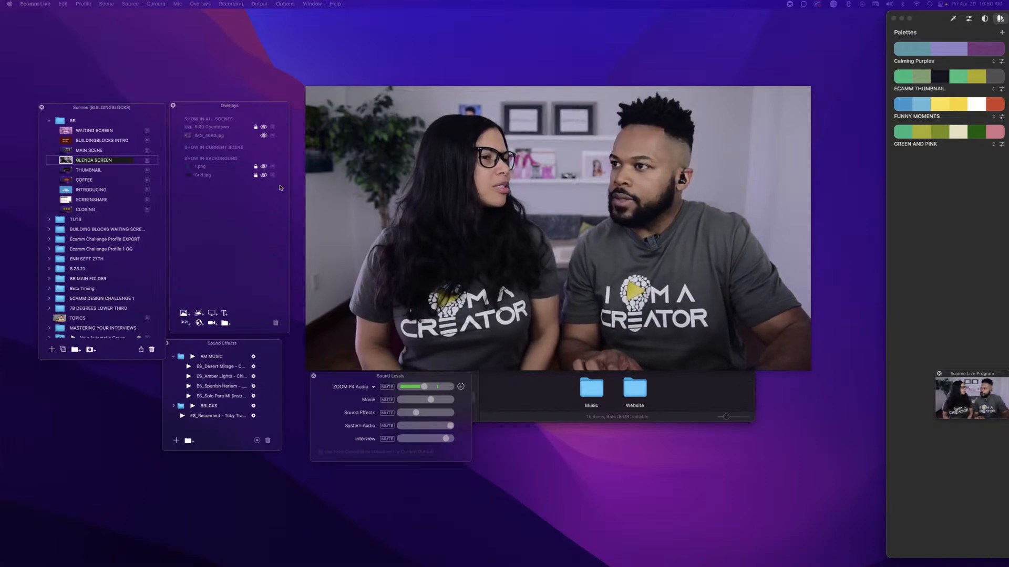
# Start a new text overlay in the new scene and set its font to Helvetica from the All Fonts collection.
pyautogui.moveTo(438, 188)
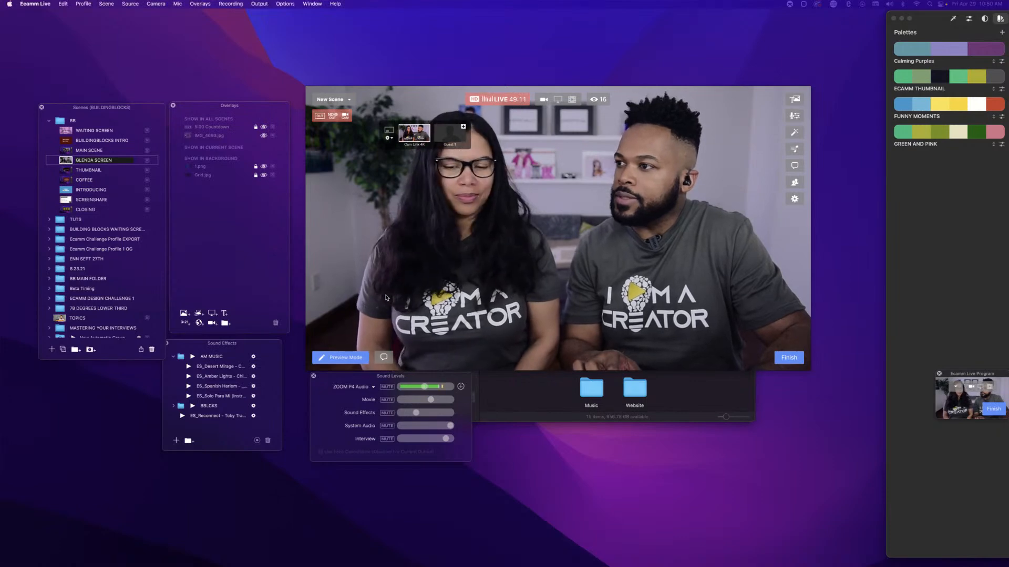
pyautogui.press('super+t')
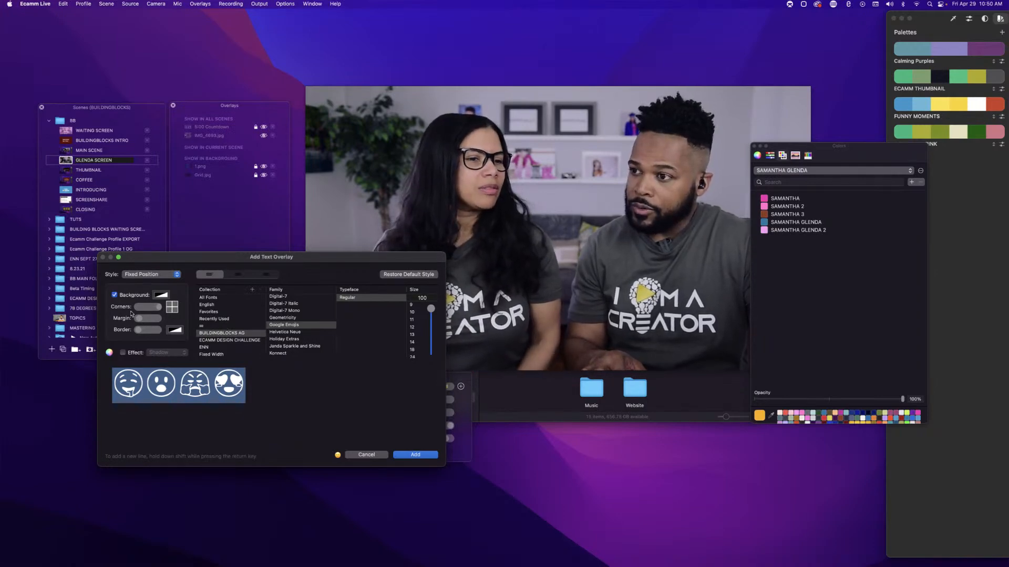
pyautogui.click(207, 298)
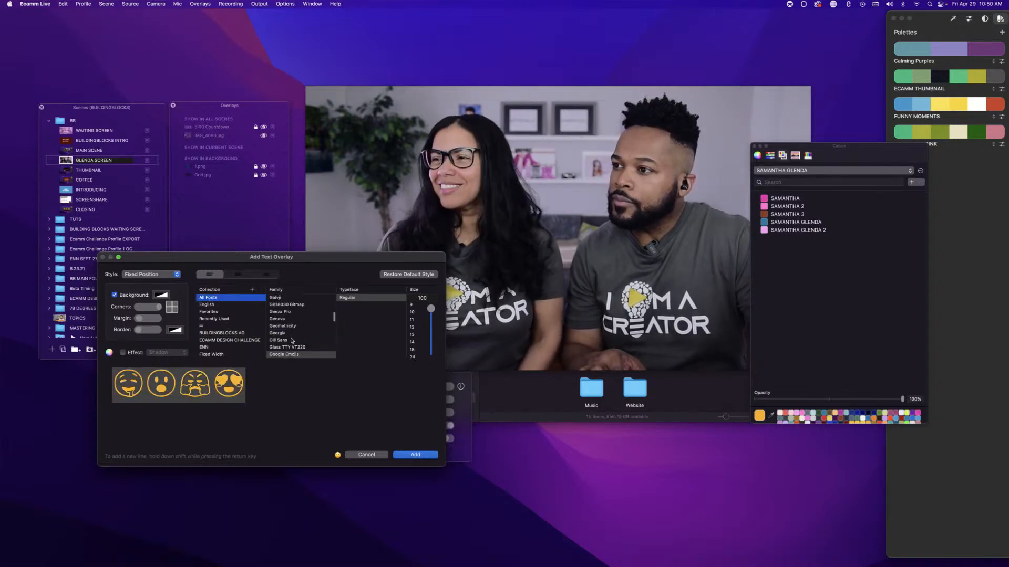
pyautogui.scroll(10, 292, 341)
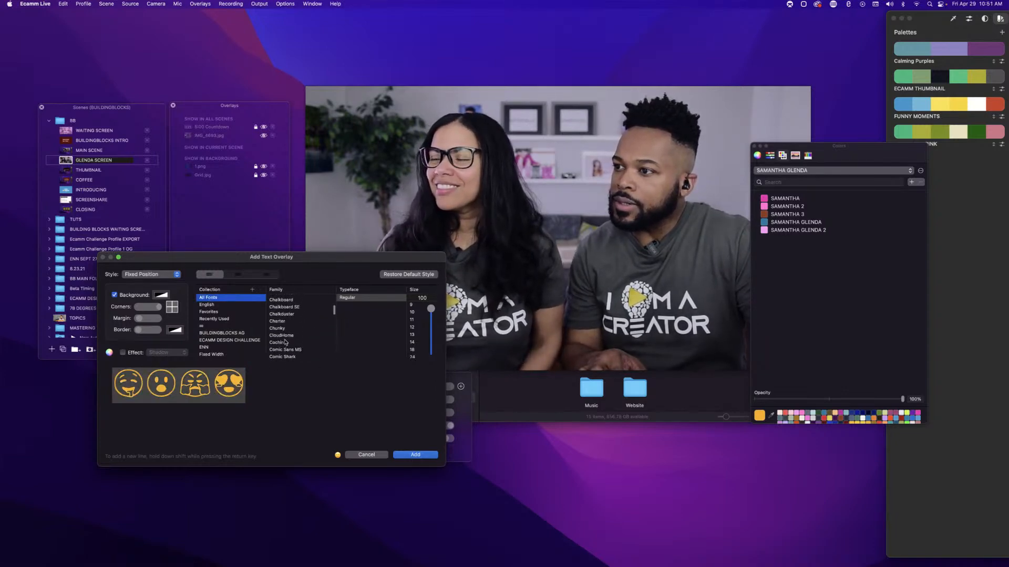
pyautogui.scroll(10, 285, 342)
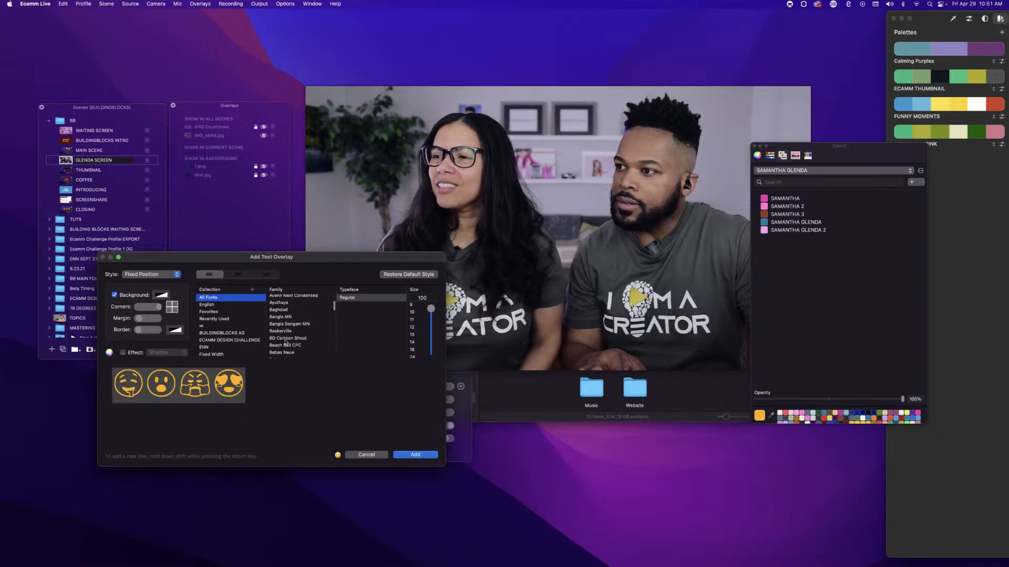
pyautogui.scroll(-10, 285, 342)
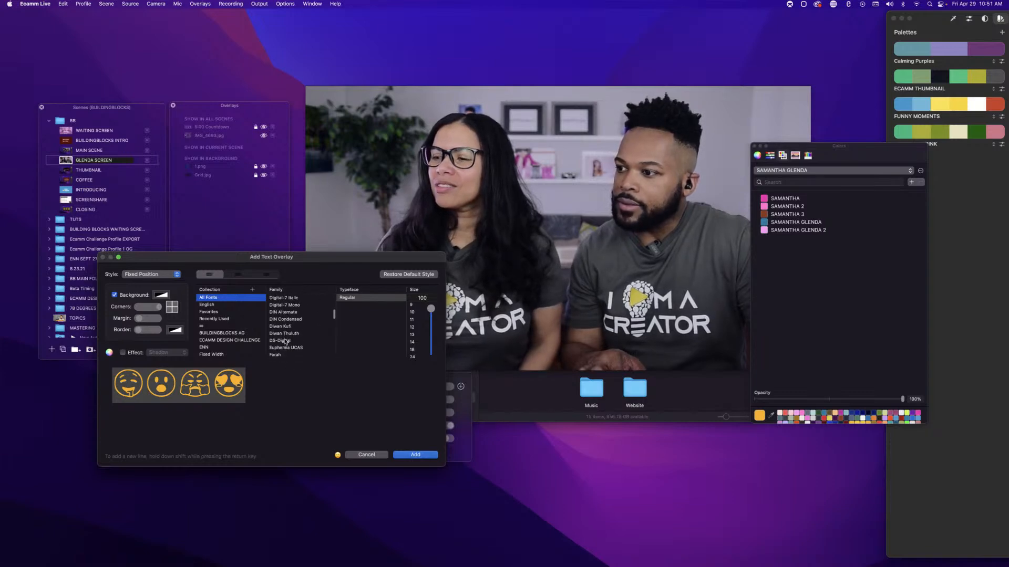
pyautogui.scroll(-5, 285, 342)
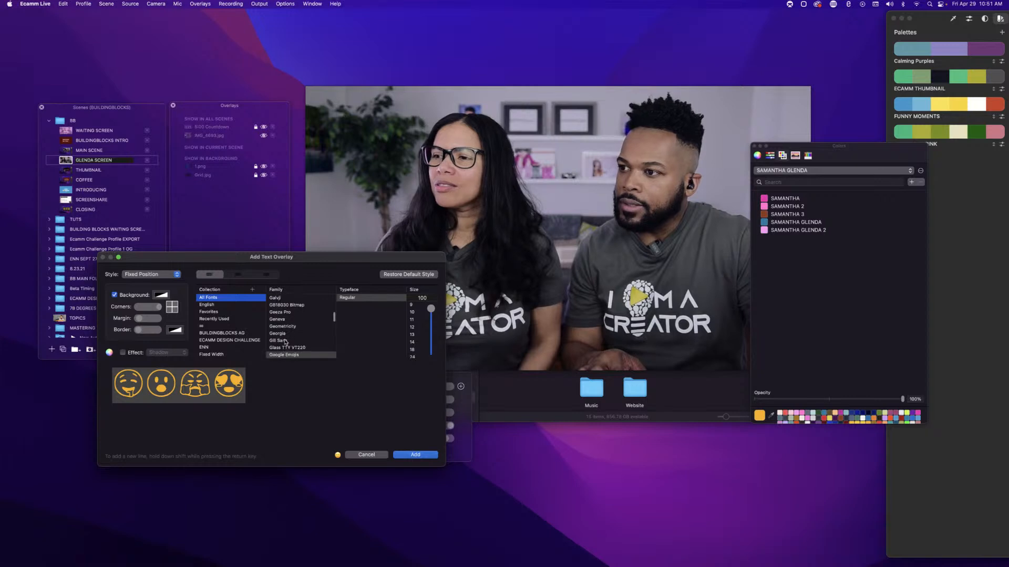
pyautogui.scroll(-3, 285, 342)
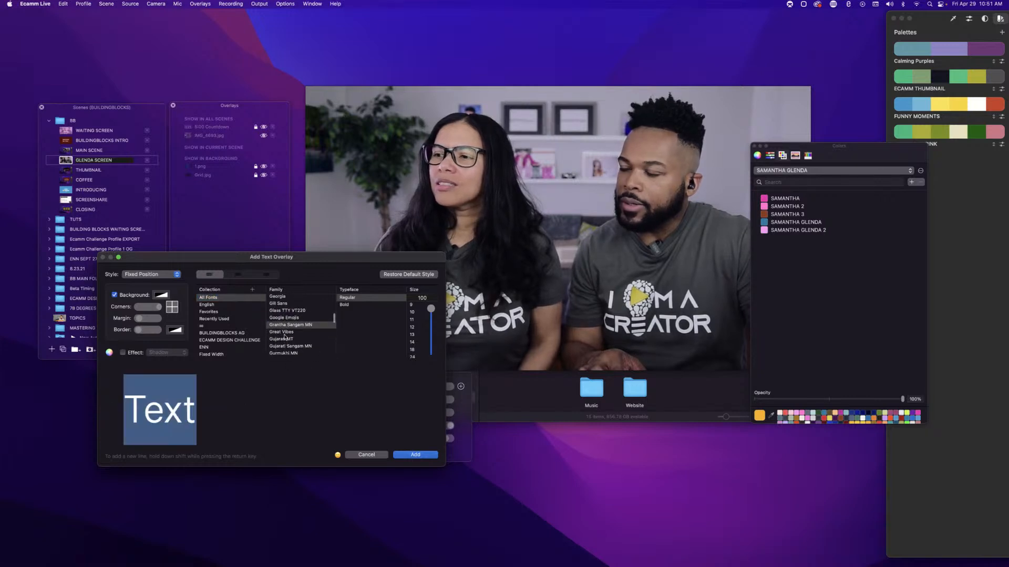
pyautogui.scroll(-3, 285, 337)
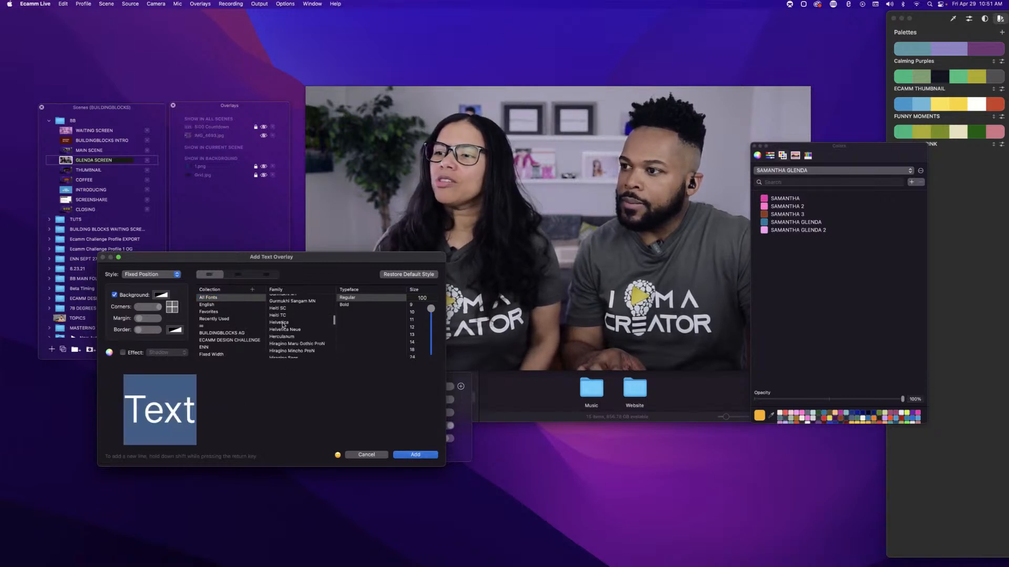
pyautogui.click(284, 323)
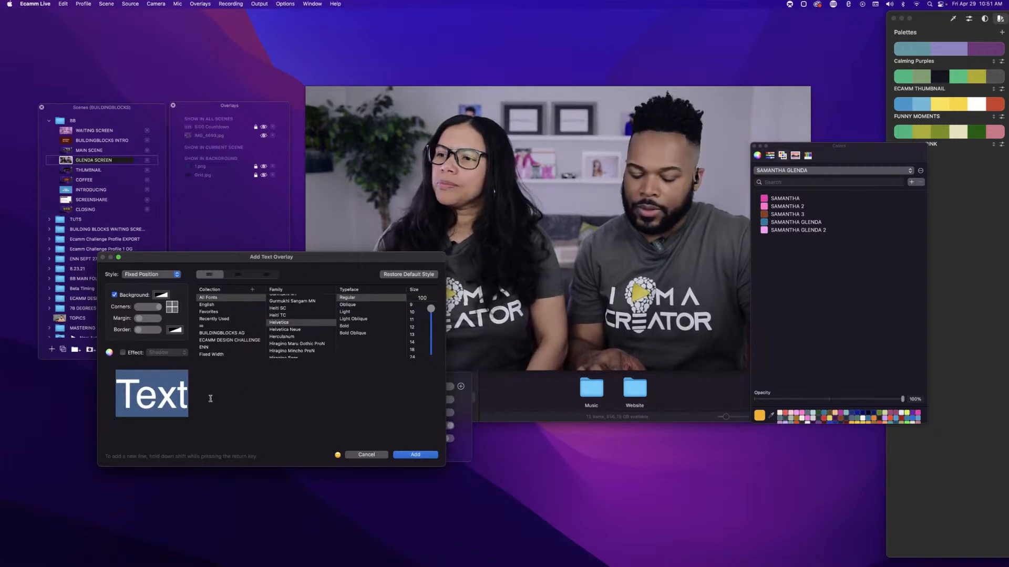
# Enter the overlay text as BACK and GROUND on two lines and centre it.
pyautogui.write('BACK')
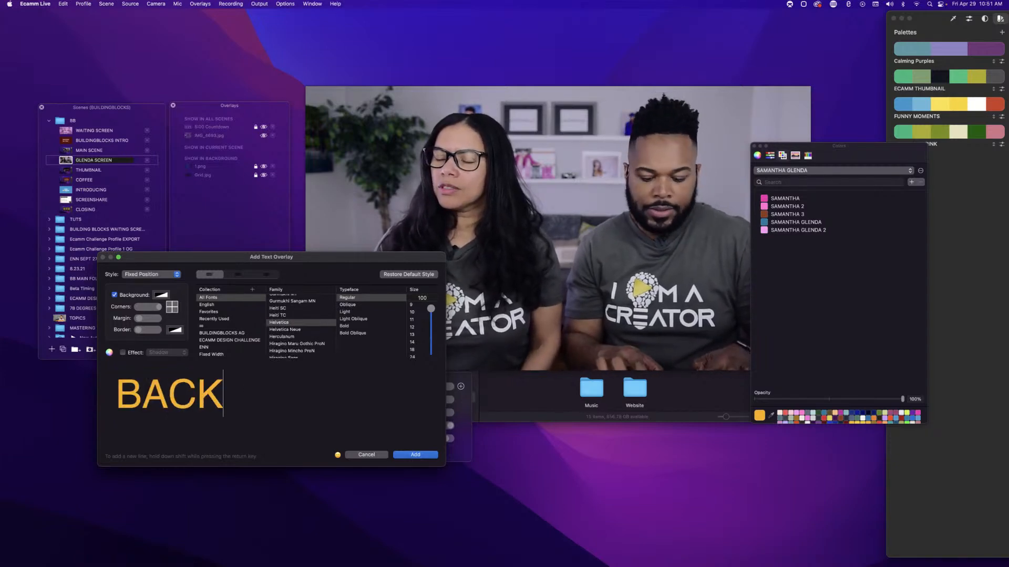
pyautogui.hotkey('shift', 'Return')
pyautogui.write('GROUYN')
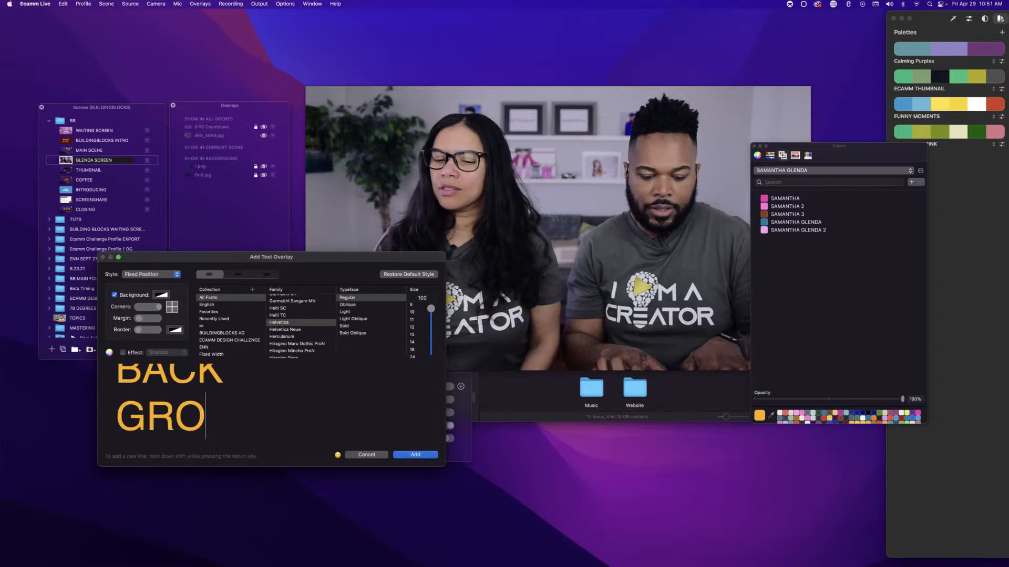
pyautogui.press('BackSpace')
pyautogui.press('BackSpace')
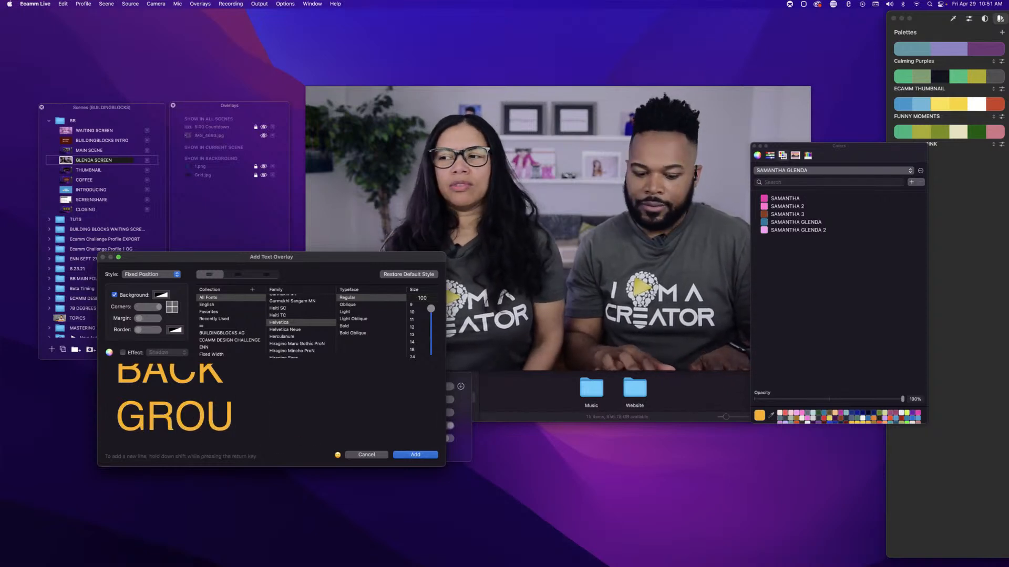
pyautogui.write('ND')
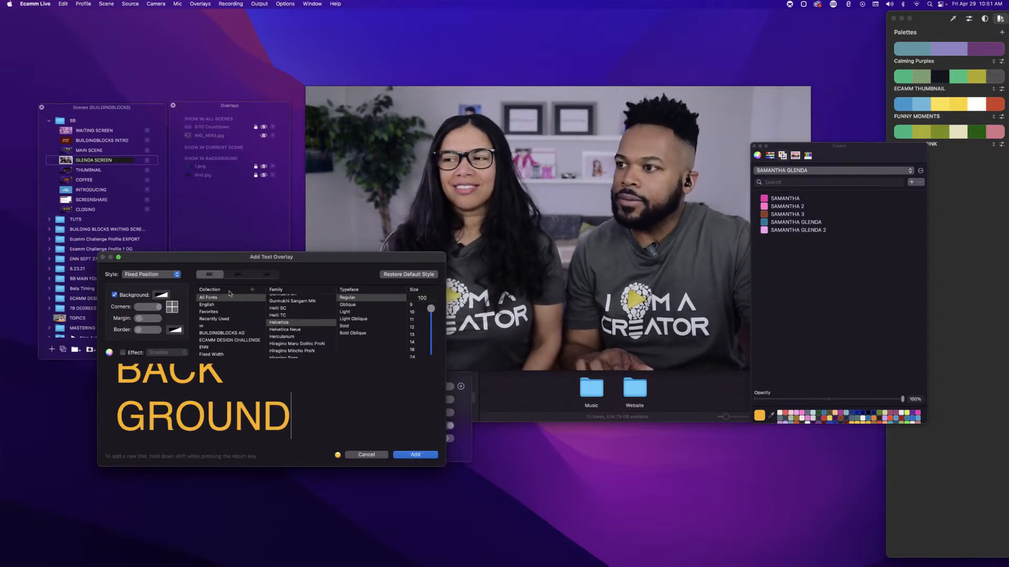
pyautogui.click(237, 274)
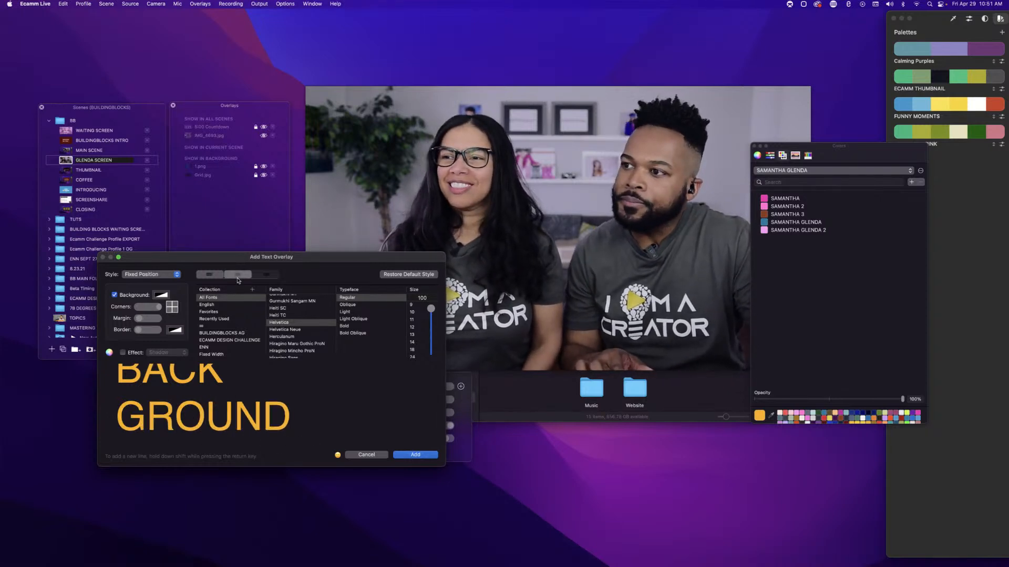
# Open the text overlay's background colour for editing.
pyautogui.click(157, 296)
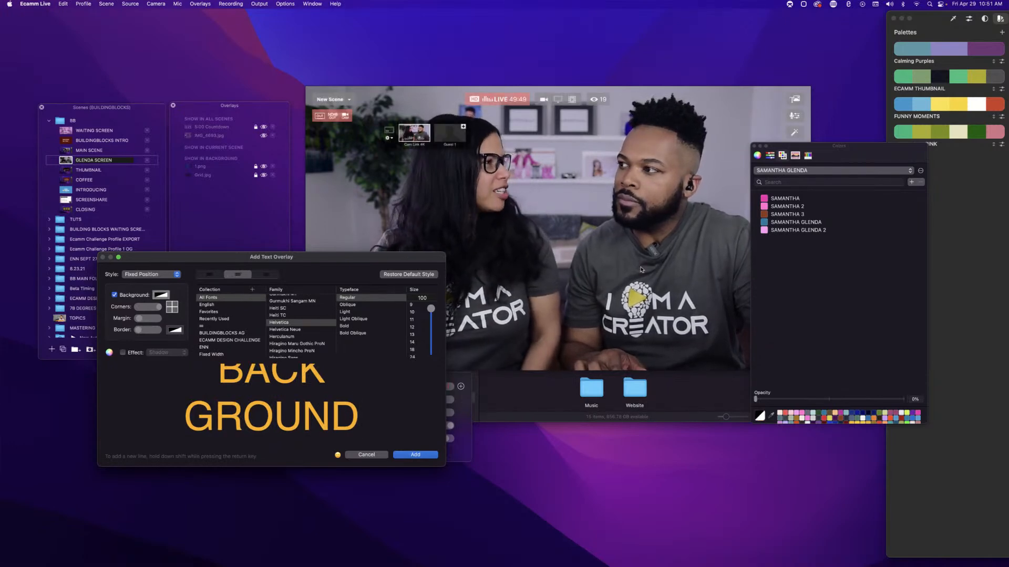
# Give the text overlay the vivid pink background from the custom palette and set the text opacity to 0%.
pyautogui.click(775, 231)
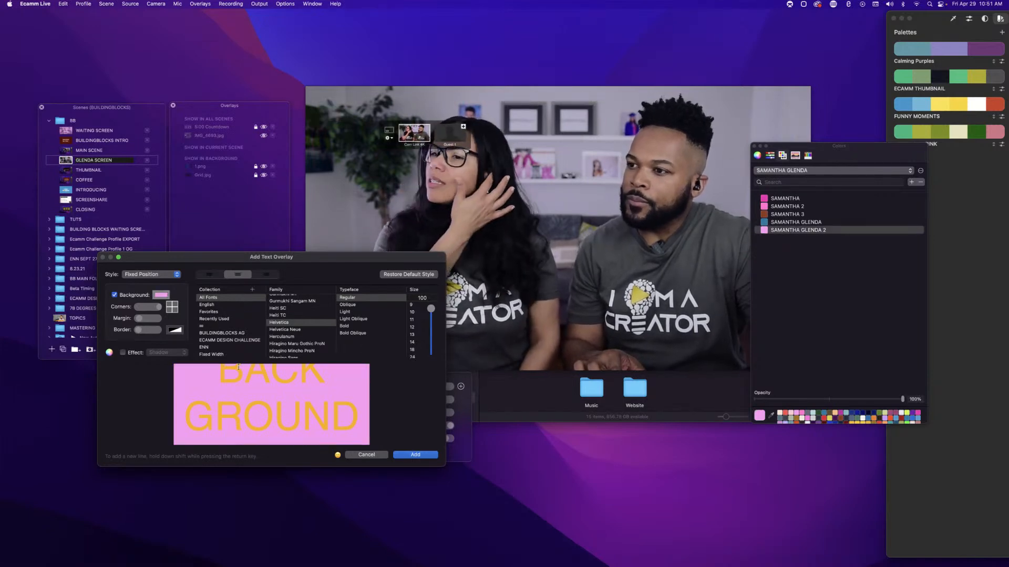
pyautogui.click(767, 199)
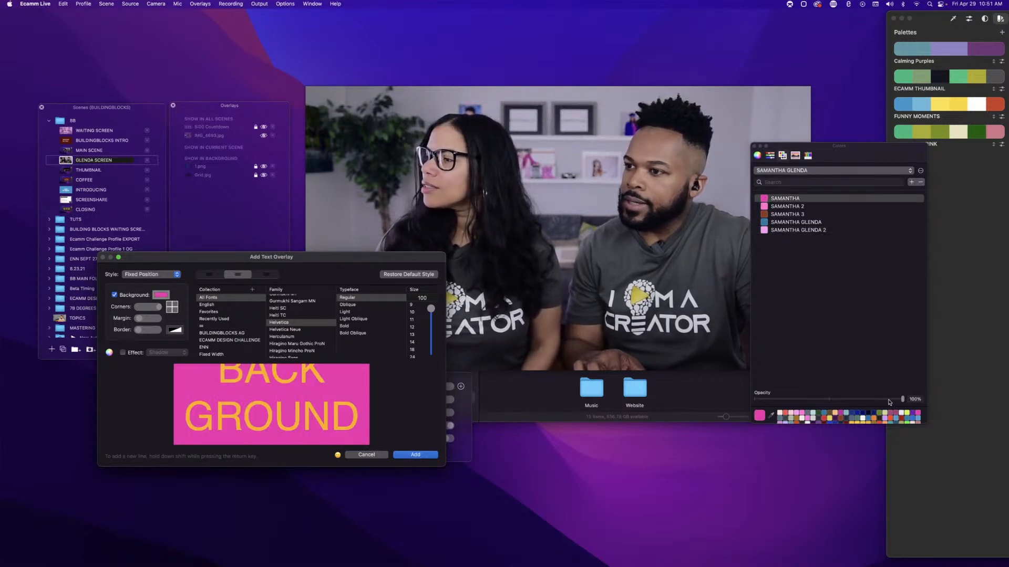
pyautogui.click(163, 295)
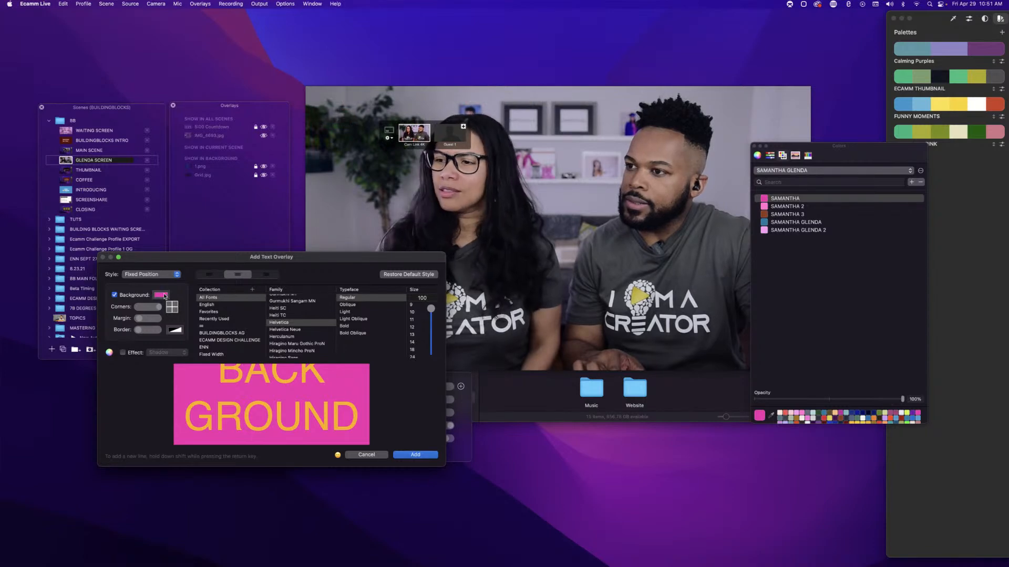
pyautogui.moveTo(818, 401); pyautogui.dragTo(755, 400)
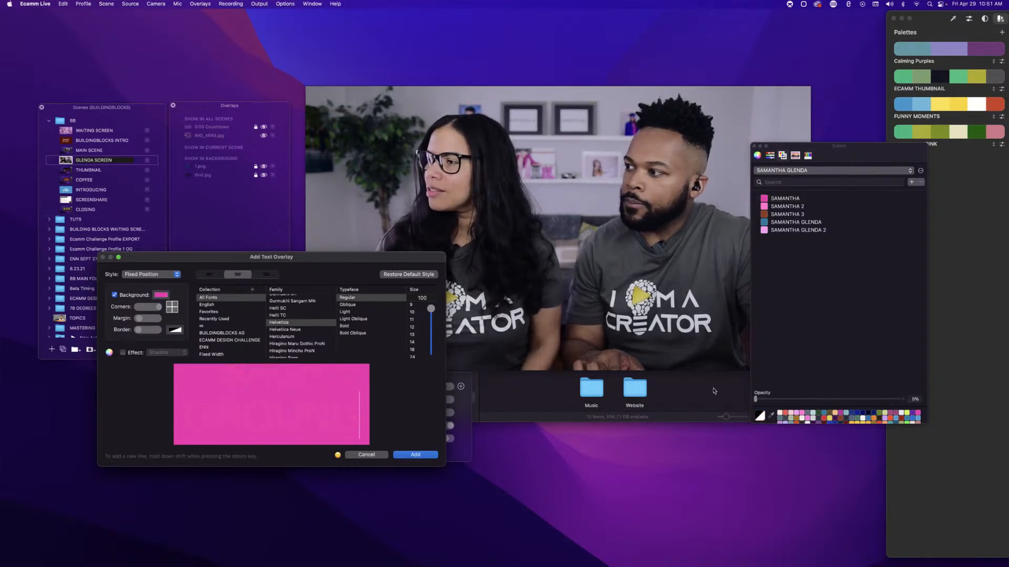
# Try the pink background at 53% opacity and restore it to 100%.
pyautogui.click(160, 295)
pyautogui.click(785, 198)
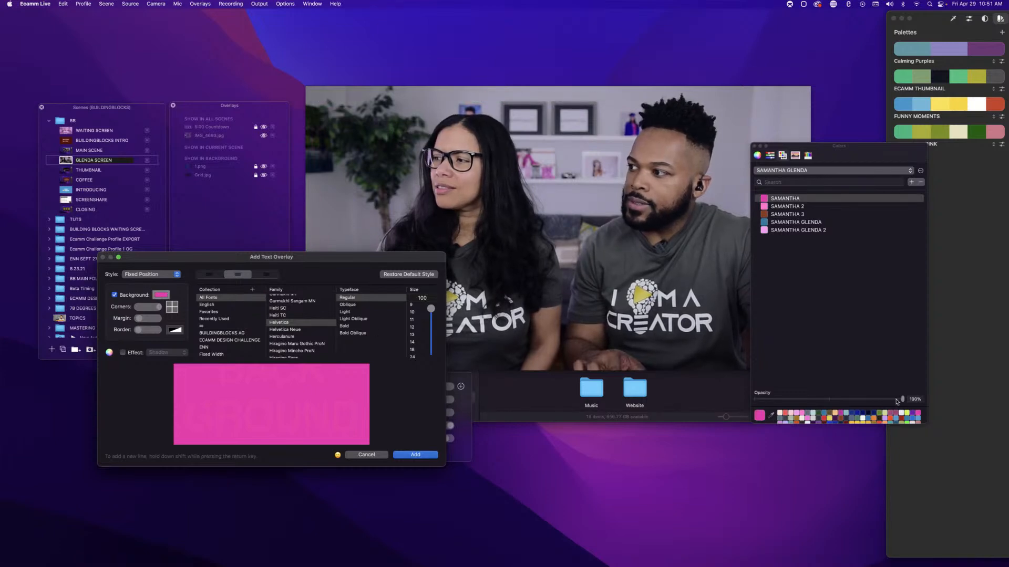
pyautogui.moveTo(902, 400); pyautogui.dragTo(835, 398)
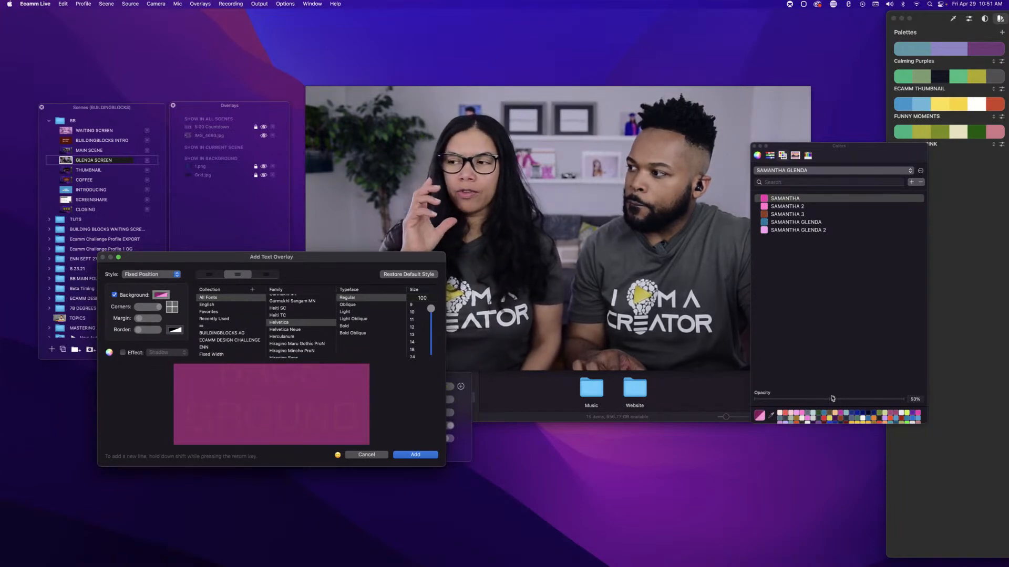
pyautogui.moveTo(832, 398); pyautogui.dragTo(907, 398)
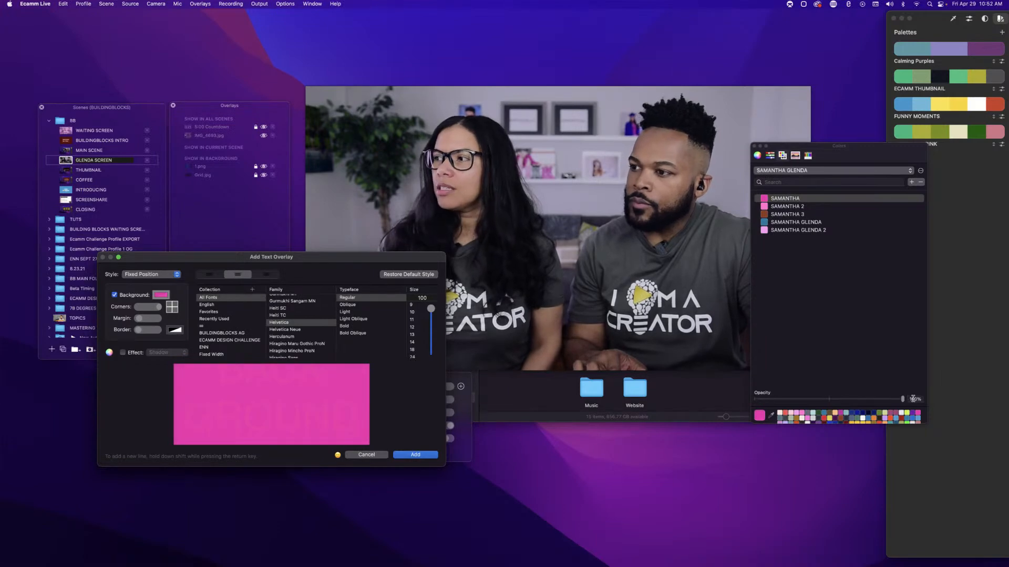
# Keep the text colour at 0% opacity and add the pink overlay to the scene.
pyautogui.click(759, 400)
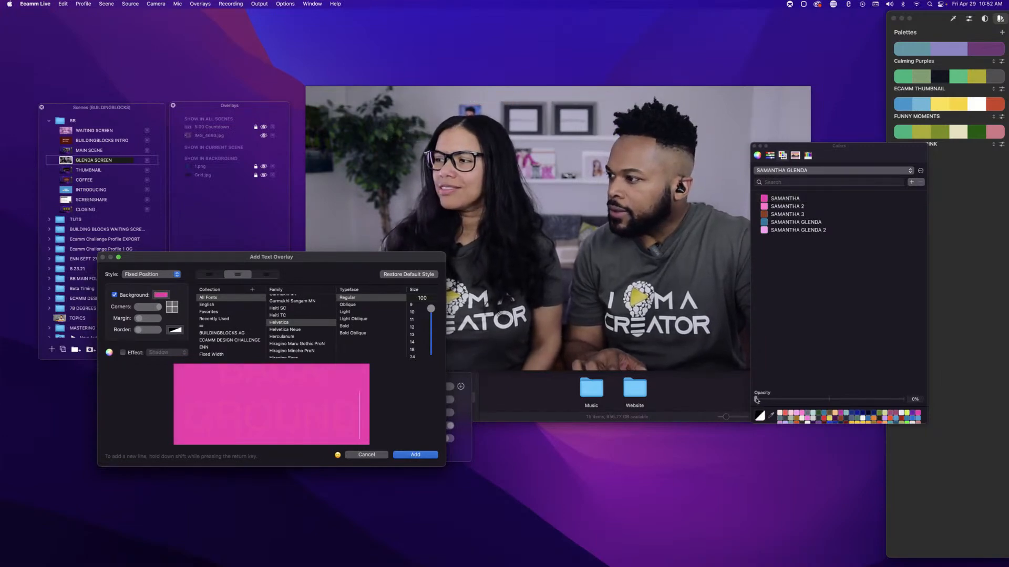
pyautogui.moveTo(758, 401); pyautogui.dragTo(743, 405)
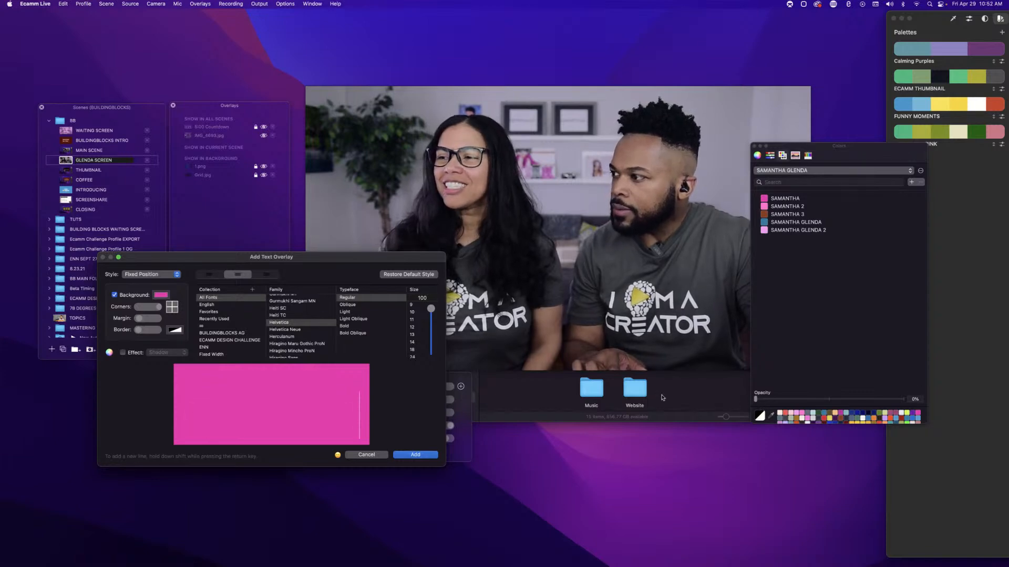
pyautogui.press('Return')
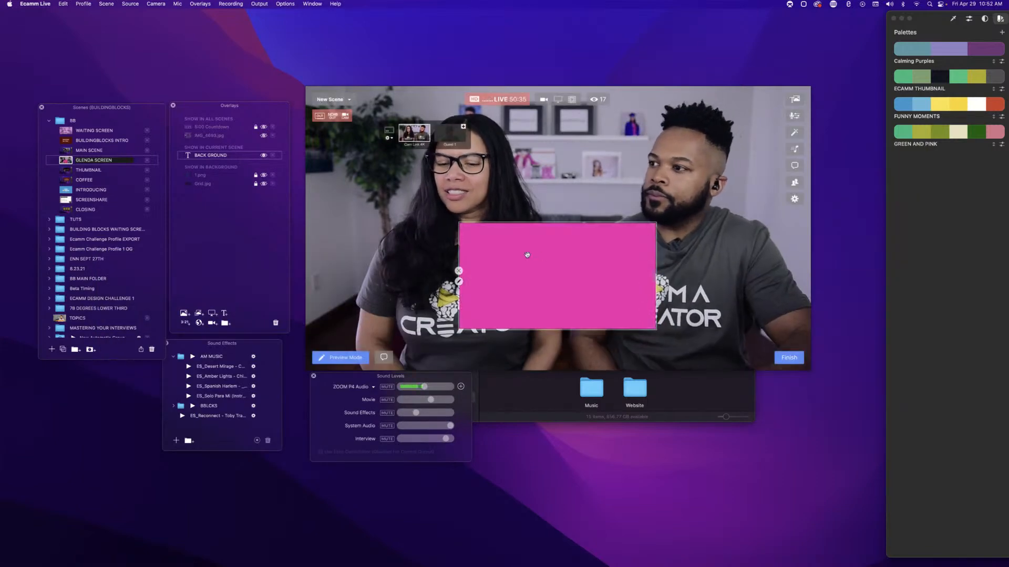
# Move and enlarge the pink BACK GROUND overlay so it covers the whole canvas, and lock it in place.
pyautogui.moveTo(527, 254); pyautogui.dragTo(440, 208)
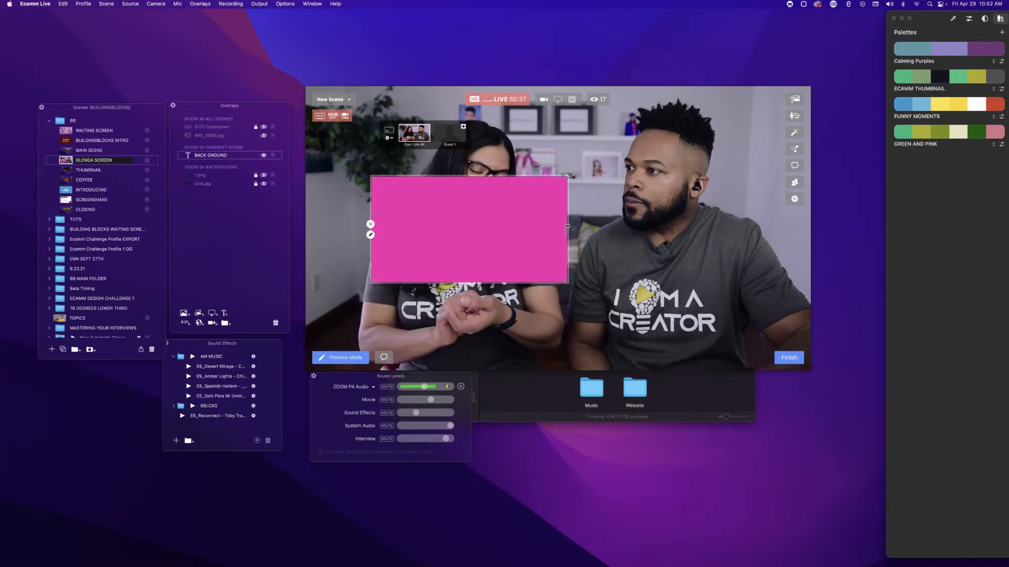
pyautogui.moveTo(568, 226); pyautogui.dragTo(449, 181)
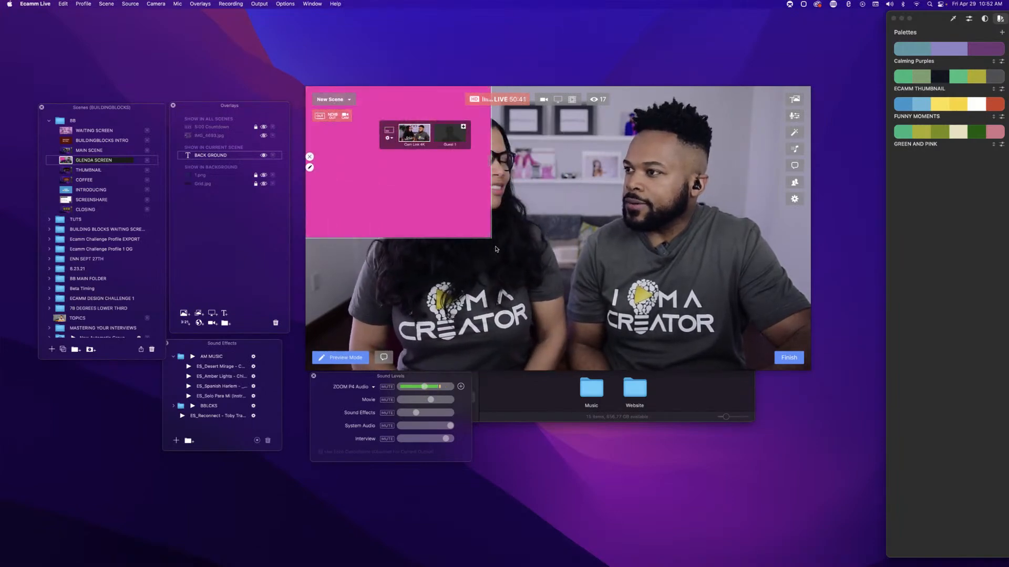
pyautogui.moveTo(492, 239); pyautogui.dragTo(830, 450)
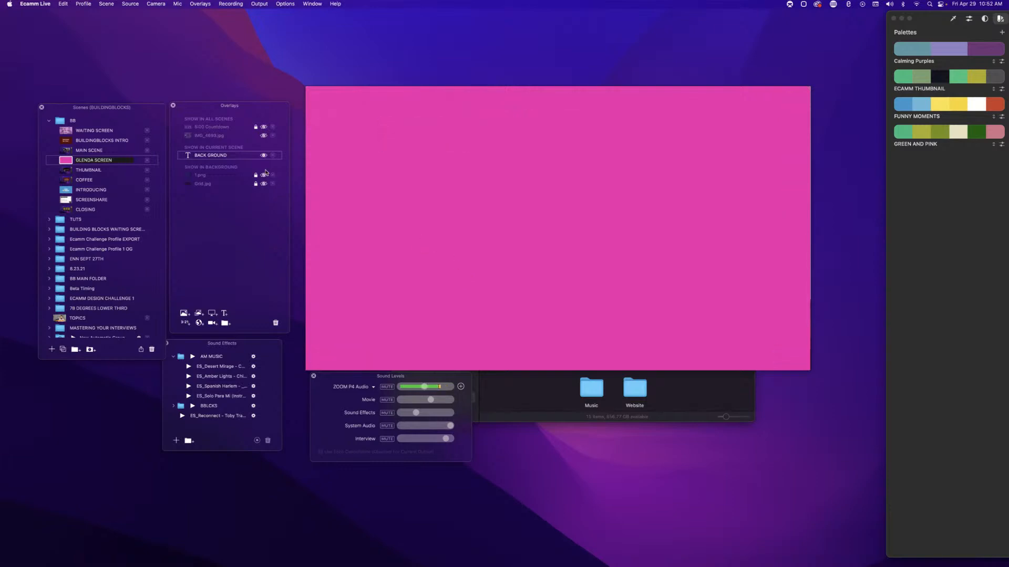
pyautogui.click(255, 156)
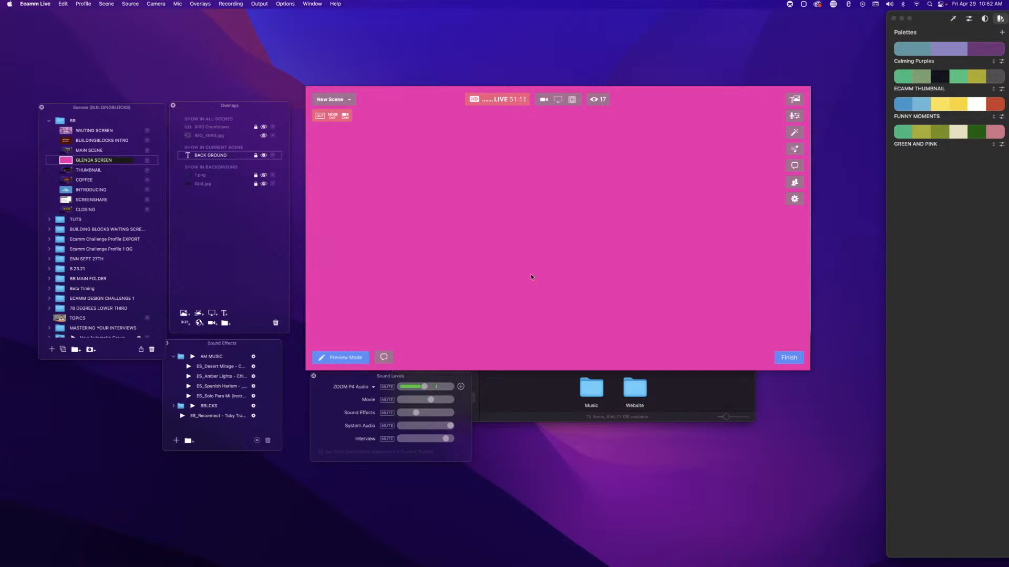
# Start a new text overlay without a background and set its font to Montserrat Bold from the NEW collection.
pyautogui.press('super+t')
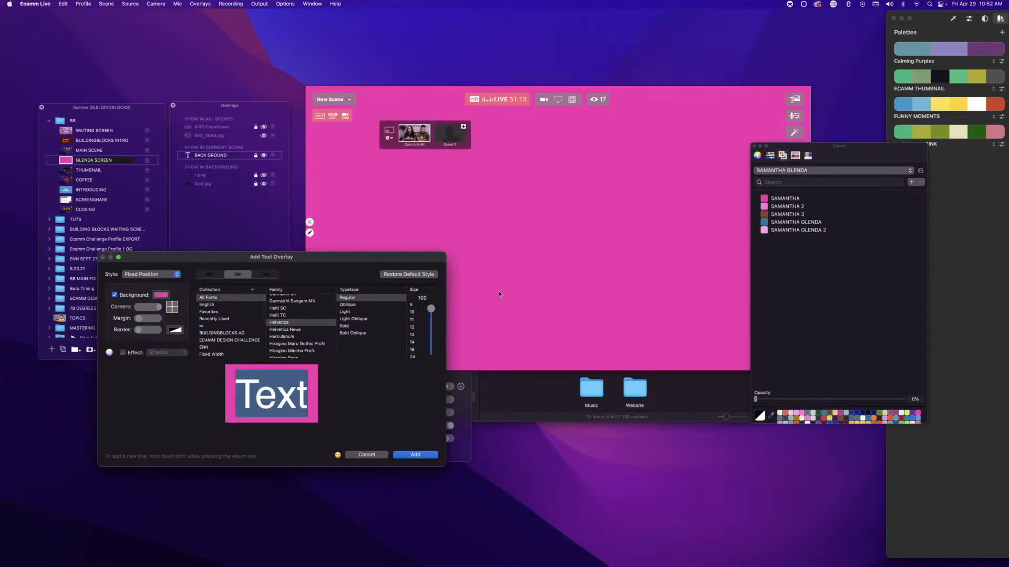
pyautogui.click(115, 295)
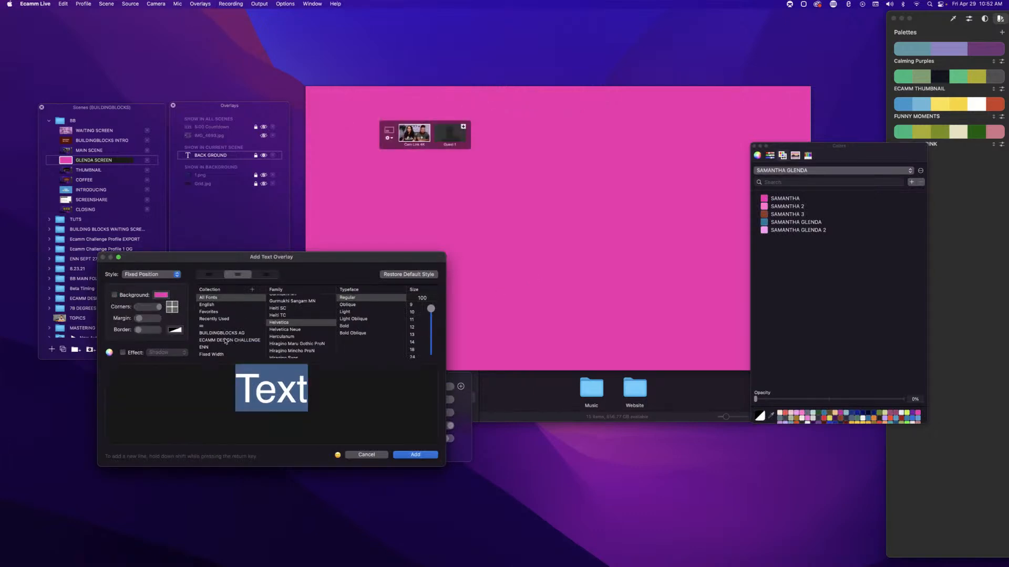
pyautogui.click(280, 330)
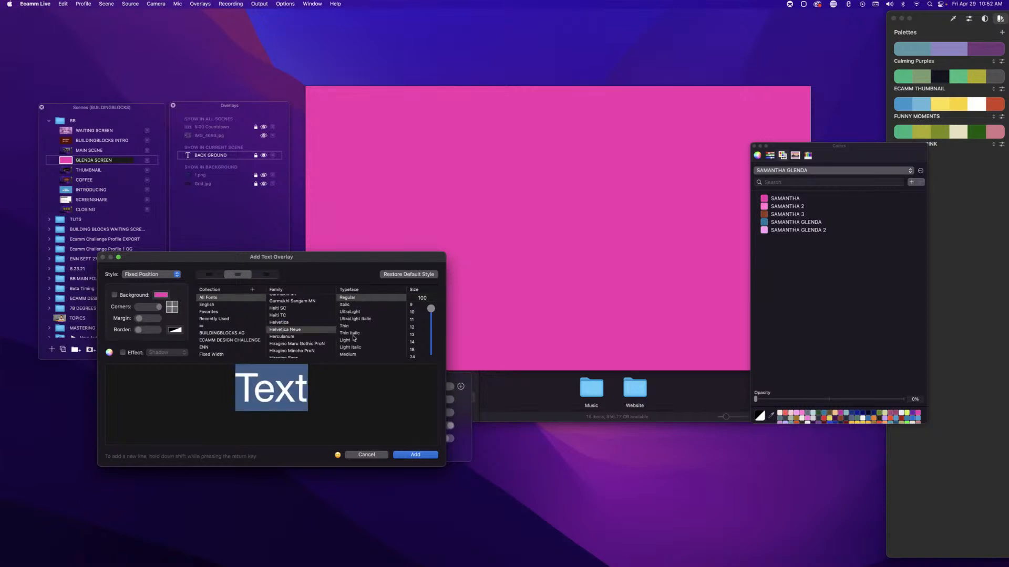
pyautogui.scroll(-2, 354, 344)
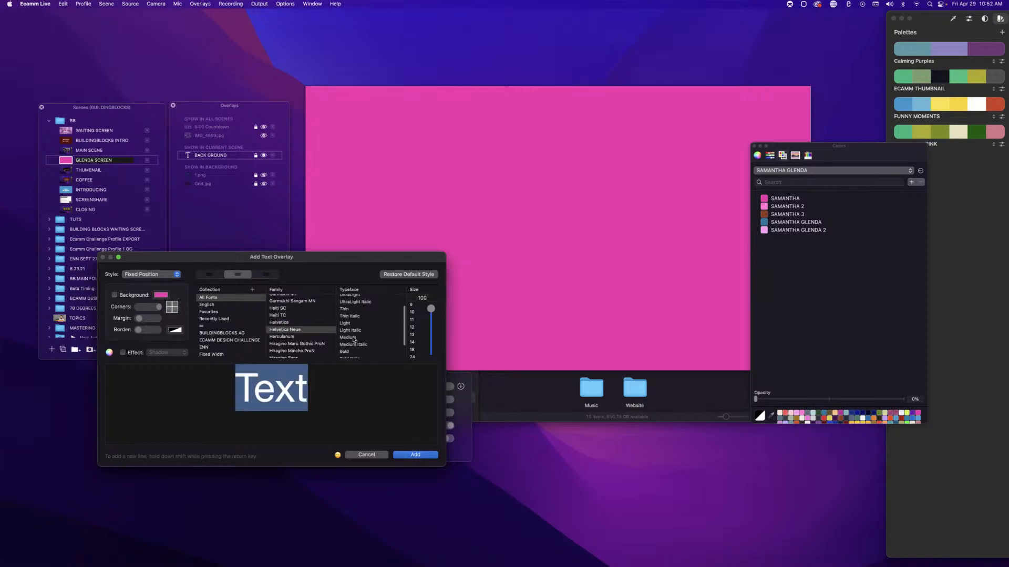
pyautogui.scroll(-3, 290, 339)
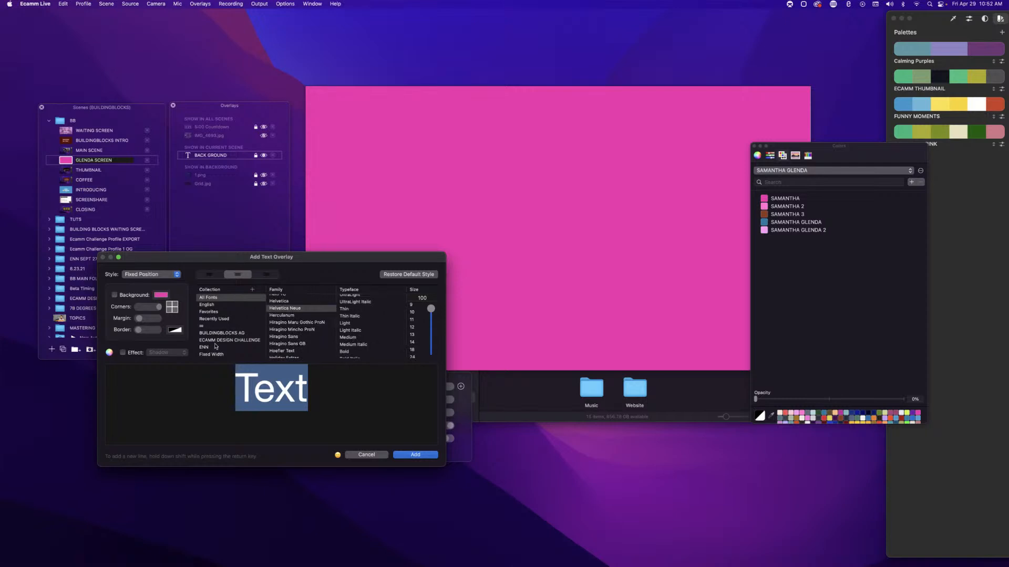
pyautogui.scroll(-5, 206, 329)
pyautogui.click(205, 324)
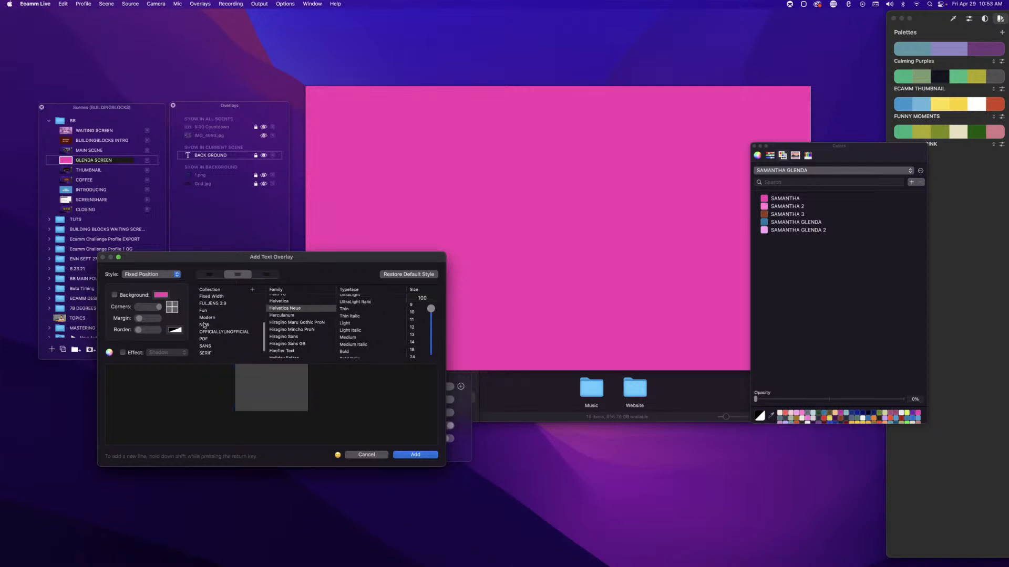
pyautogui.click(289, 341)
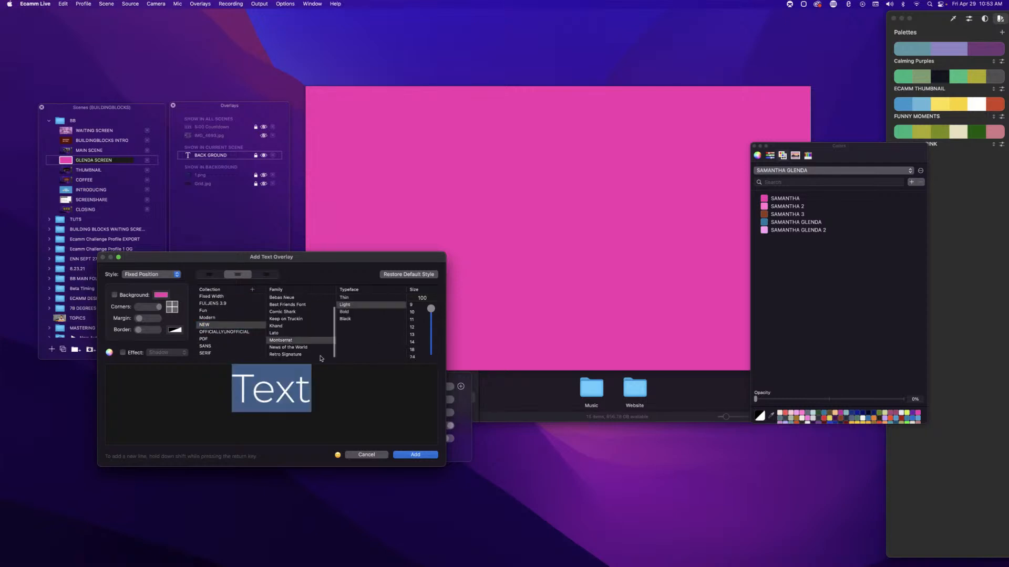
pyautogui.click(345, 312)
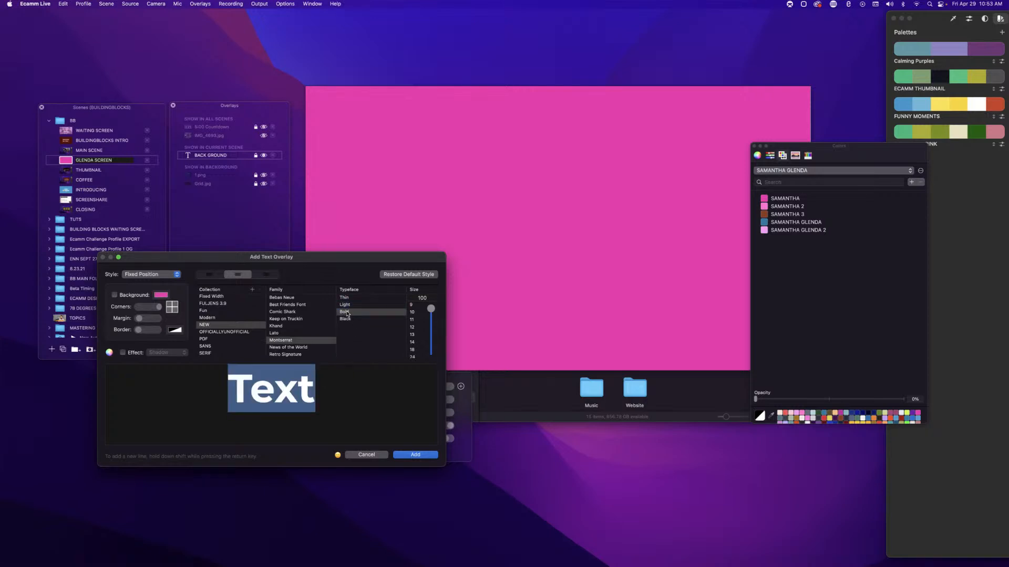
# Replace the placeholder text with the first letters of the host's first name in amber, using capitals.
pyautogui.press('BackSpace')
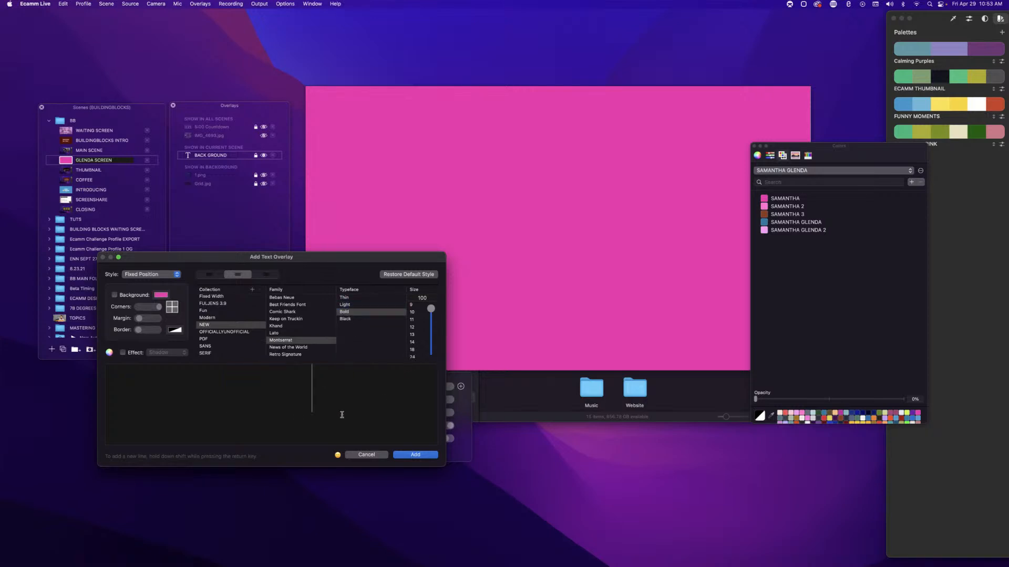
pyautogui.click(834, 413)
pyautogui.write('GLE')
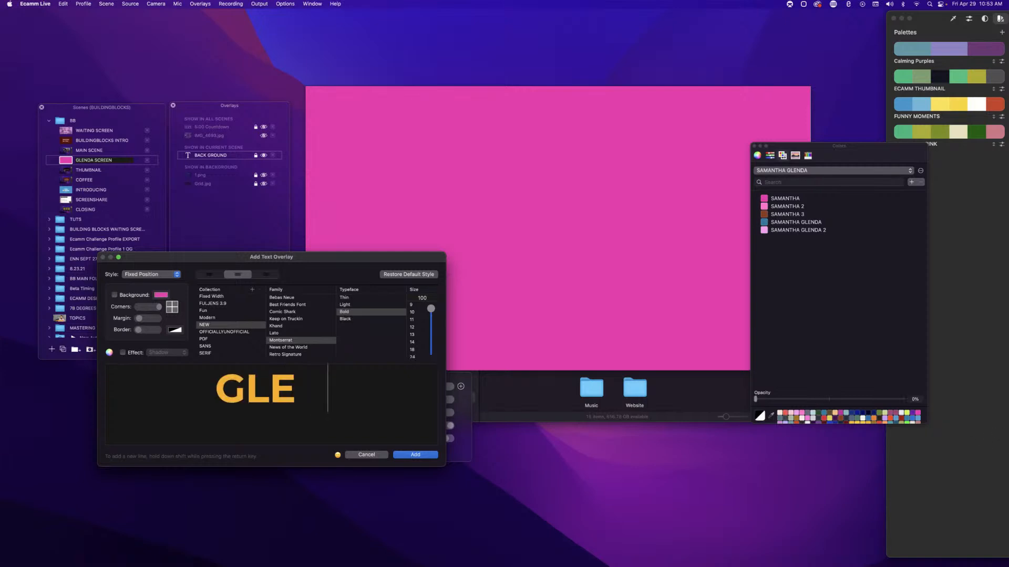
# Recolour the typed letters off-white and save that colour to the custom palette.
pyautogui.moveTo(347, 391); pyautogui.dragTo(139, 377)
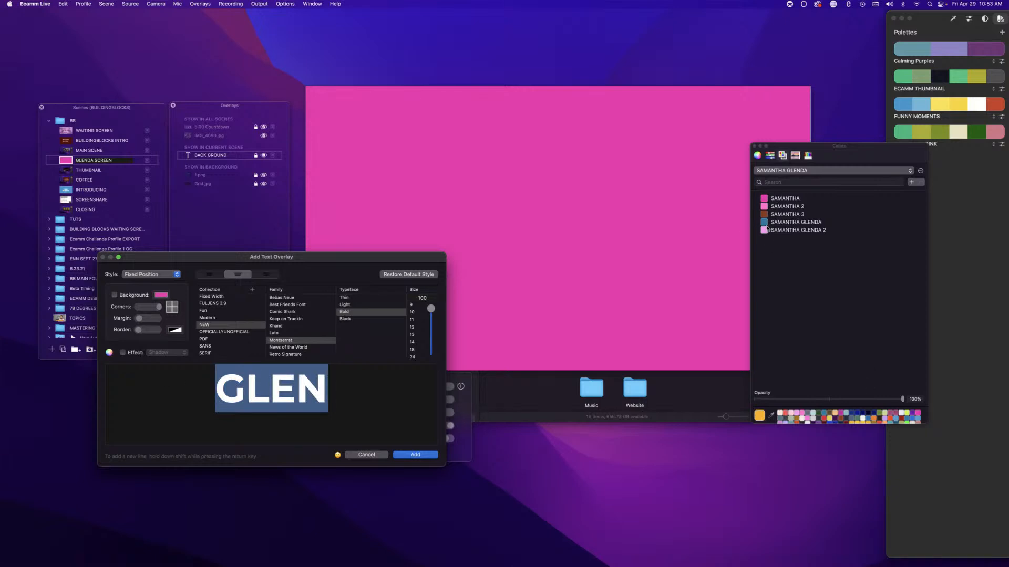
pyautogui.click(807, 422)
pyautogui.moveTo(807, 424); pyautogui.dragTo(809, 337)
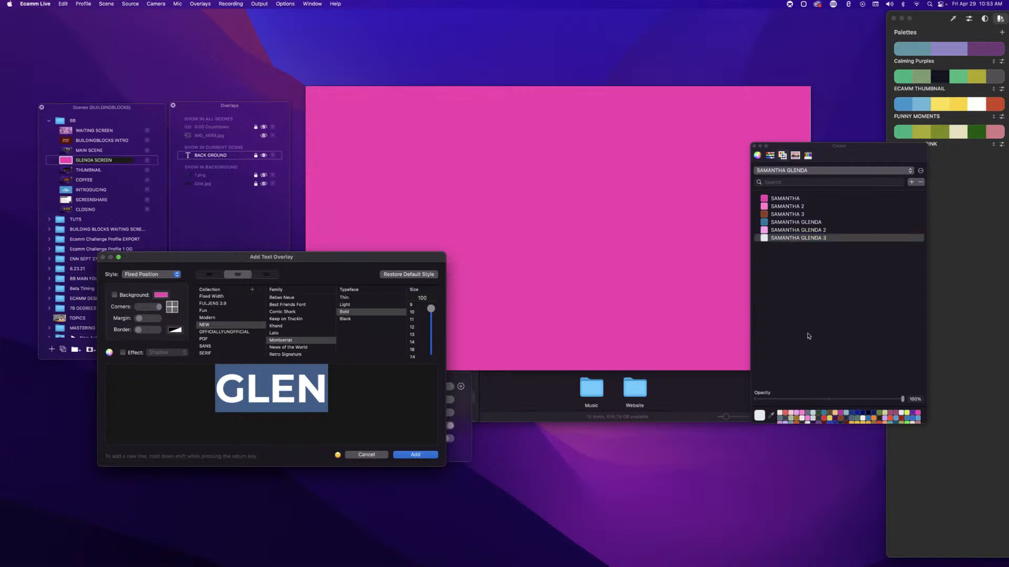
# Complete the title as the host's first name in possessive form followed by CREATIVE, correcting the doubled T.
pyautogui.click(327, 389)
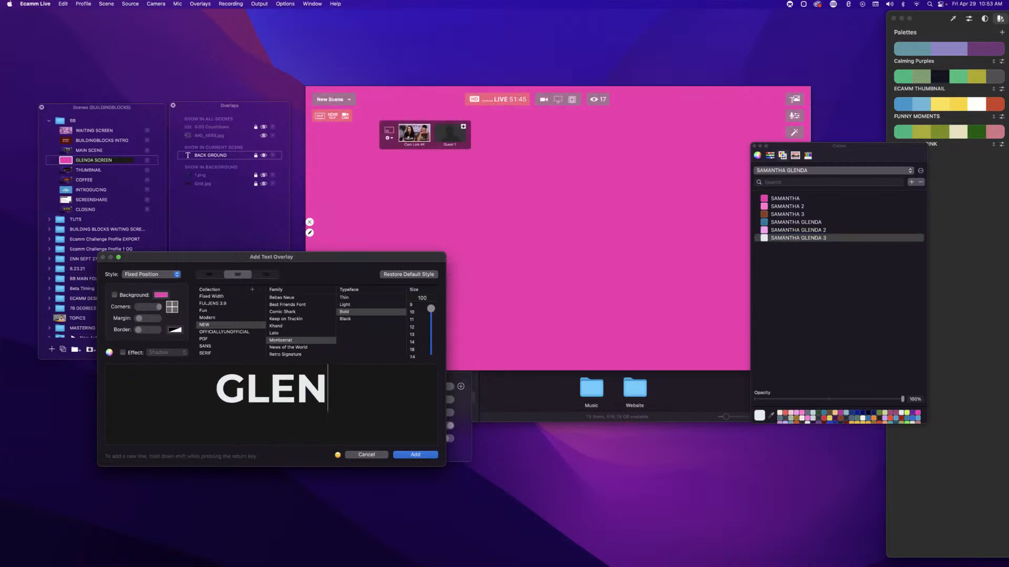
pyautogui.write("DA'S")
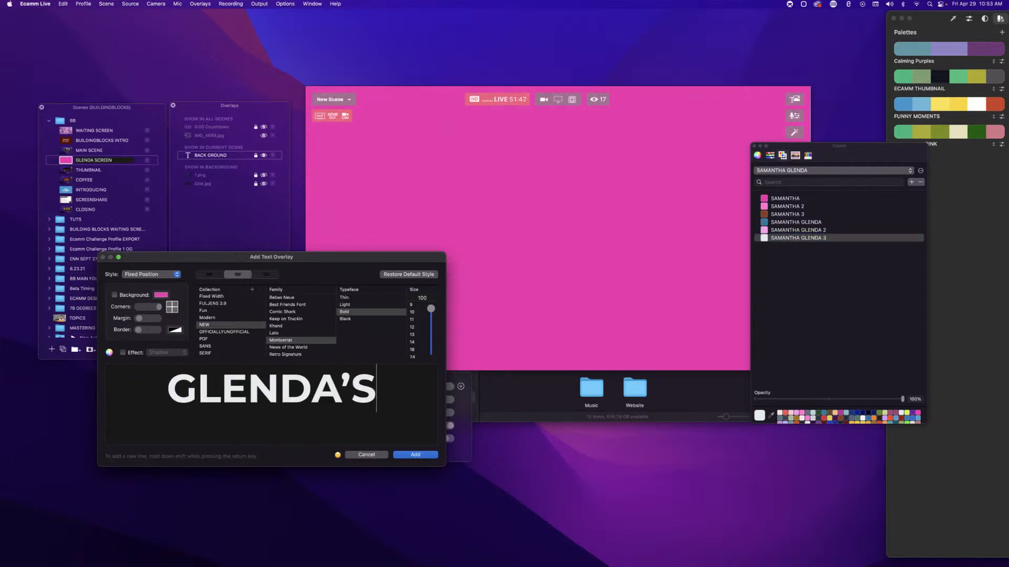
pyautogui.write(' CRE')
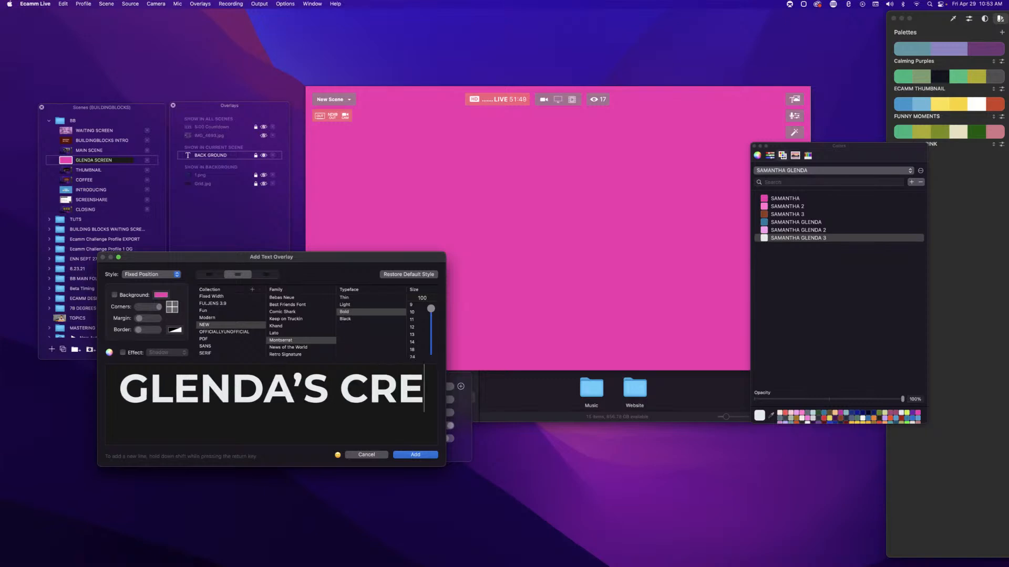
pyautogui.write('ATTIVE')
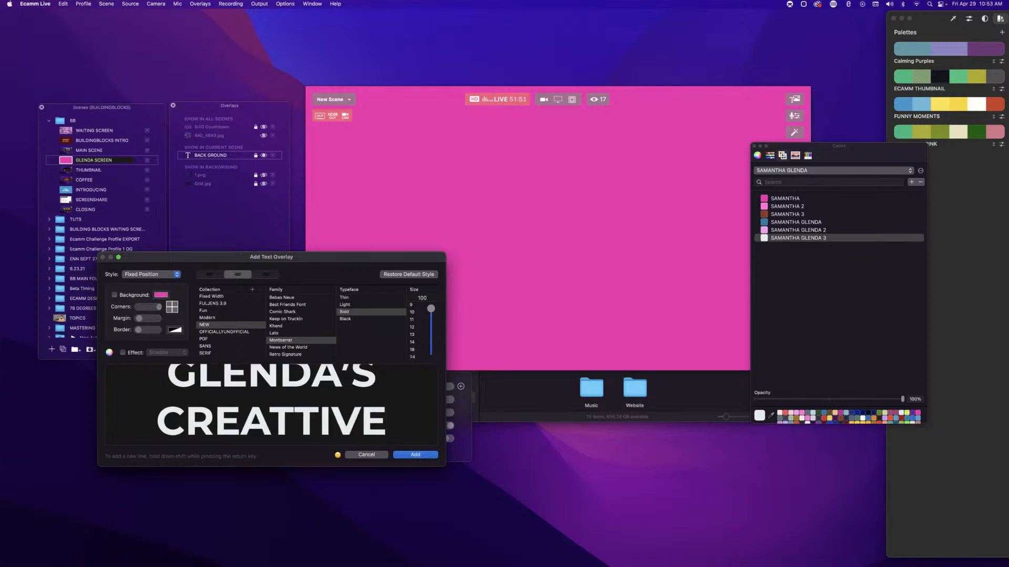
pyautogui.press('Left')
pyautogui.press('Left')
pyautogui.press('Left')
pyautogui.press('BackSpace')
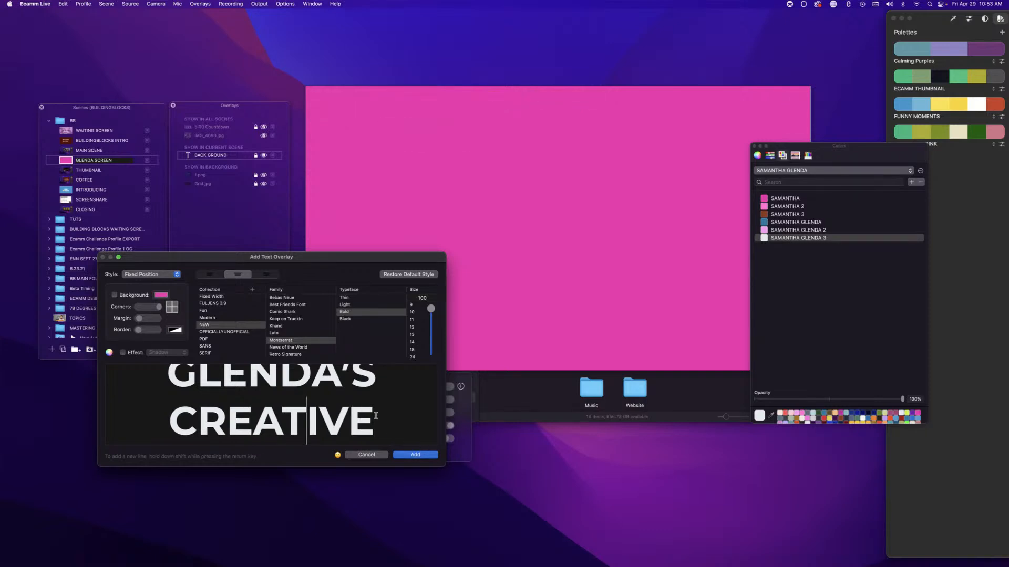
# Reduce the letters EATIVE in the title's second word to size 51.
pyautogui.moveTo(375, 416); pyautogui.dragTo(226, 417)
pyautogui.moveTo(431, 308); pyautogui.dragTo(427, 331)
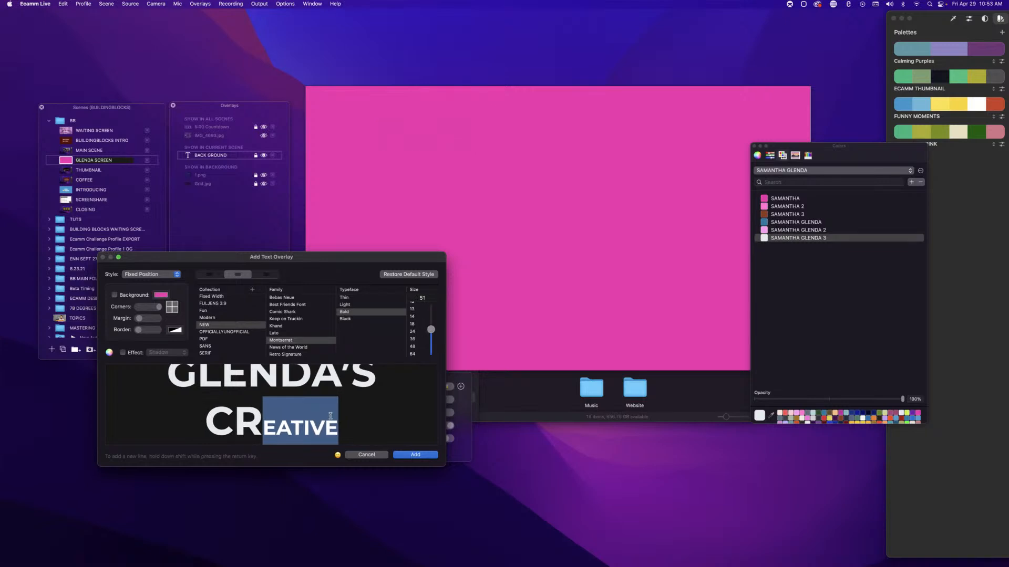
pyautogui.click(218, 426)
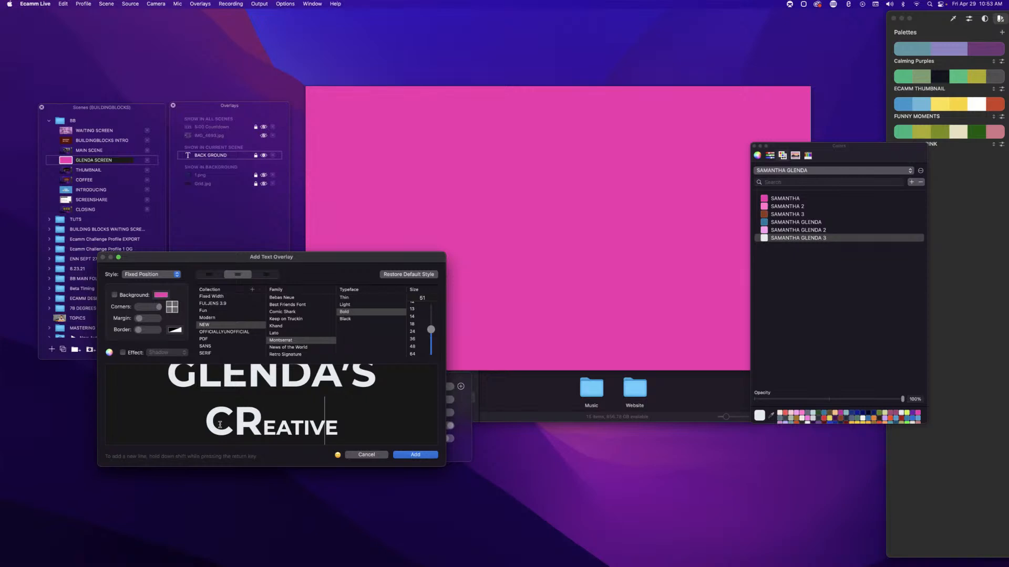
pyautogui.scroll(2, 294, 418)
pyautogui.scroll(-2, 341, 415)
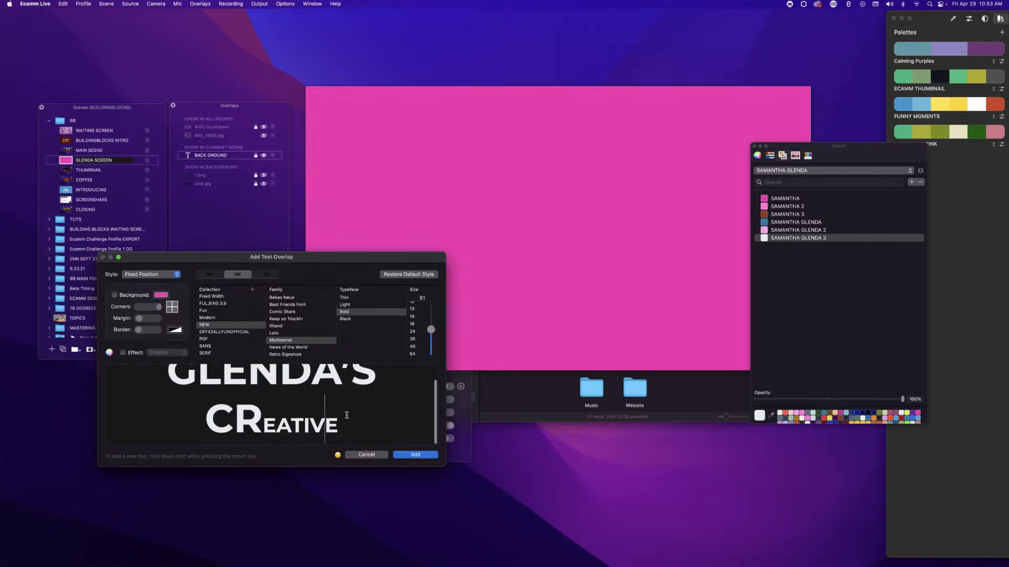
pyautogui.moveTo(275, 420)
pyautogui.mouseDown()
pyautogui.moveTo(267, 421)
pyautogui.moveTo(288, 424)
pyautogui.moveTo(259, 421)
pyautogui.mouseUp()
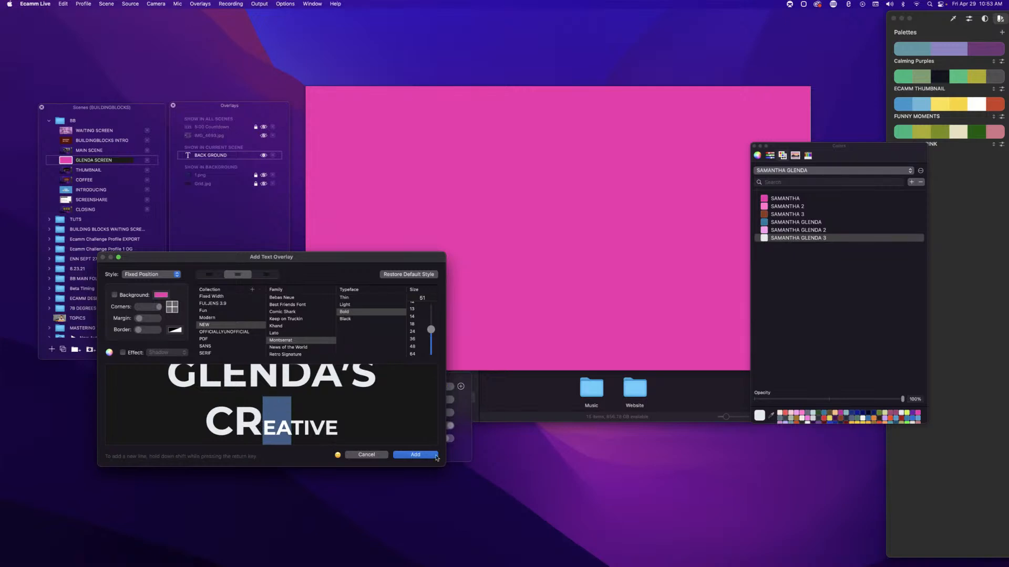
# Add the title overlay to the scene and cut CREATIVE from it, keeping only the host's possessive first name.
pyautogui.click(415, 455)
pyautogui.moveTo(494, 205); pyautogui.dragTo(511, 203)
pyautogui.doubleClick(398, 213)
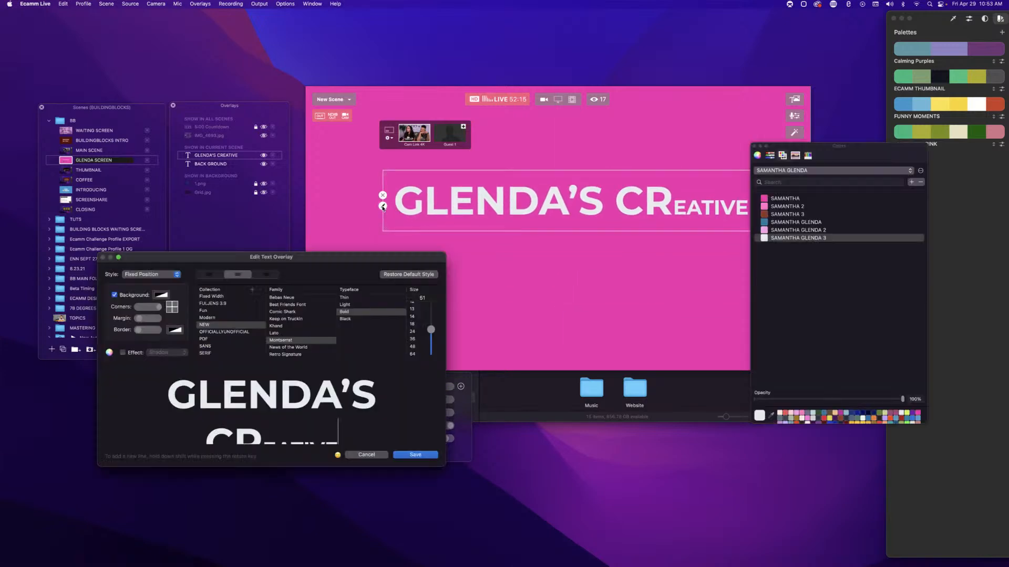
pyautogui.moveTo(355, 440); pyautogui.dragTo(185, 427)
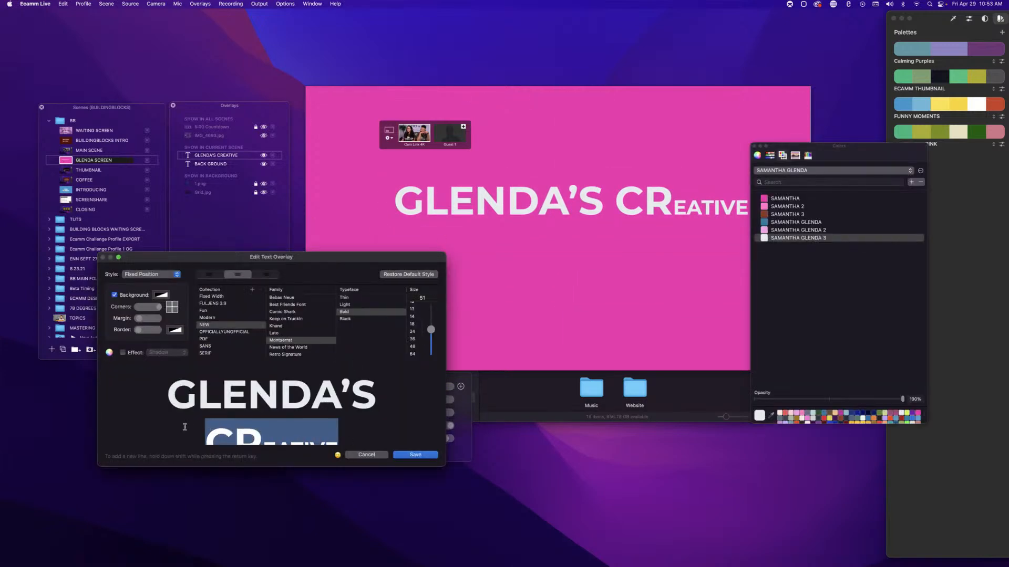
pyautogui.press('super+x')
pyautogui.click(415, 455)
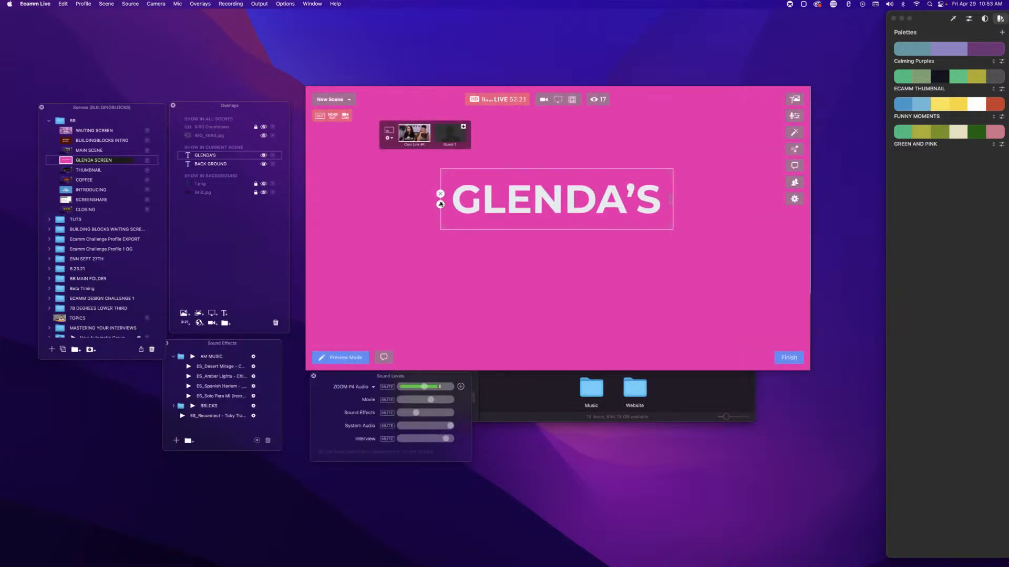
# Restyle the name overlay in Retro Signature and retype everything after its initial in lowercase, keeping the possessive form.
pyautogui.click(440, 205)
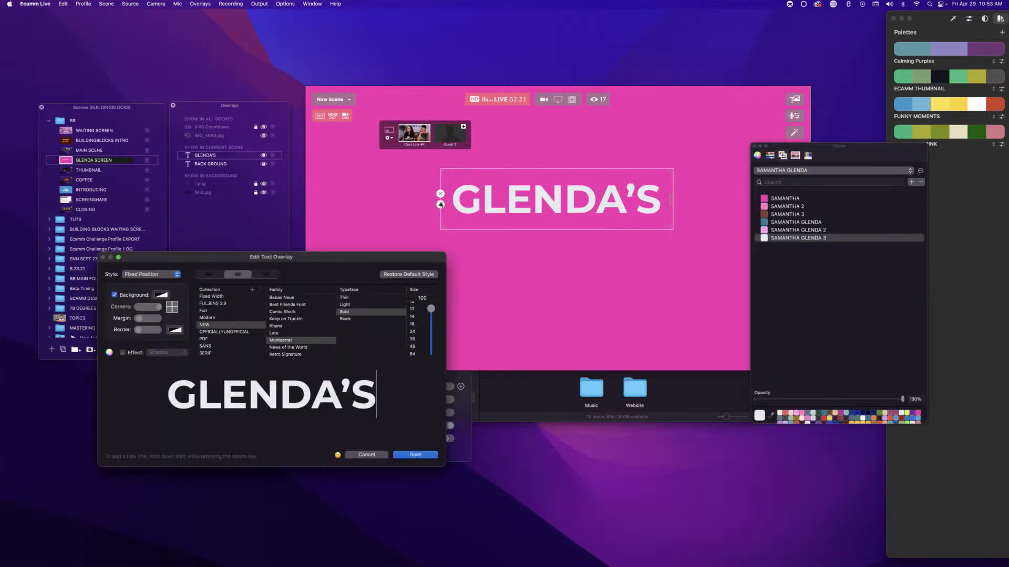
pyautogui.scroll(-1, 282, 353)
pyautogui.scroll(1, 282, 354)
pyautogui.click(283, 355)
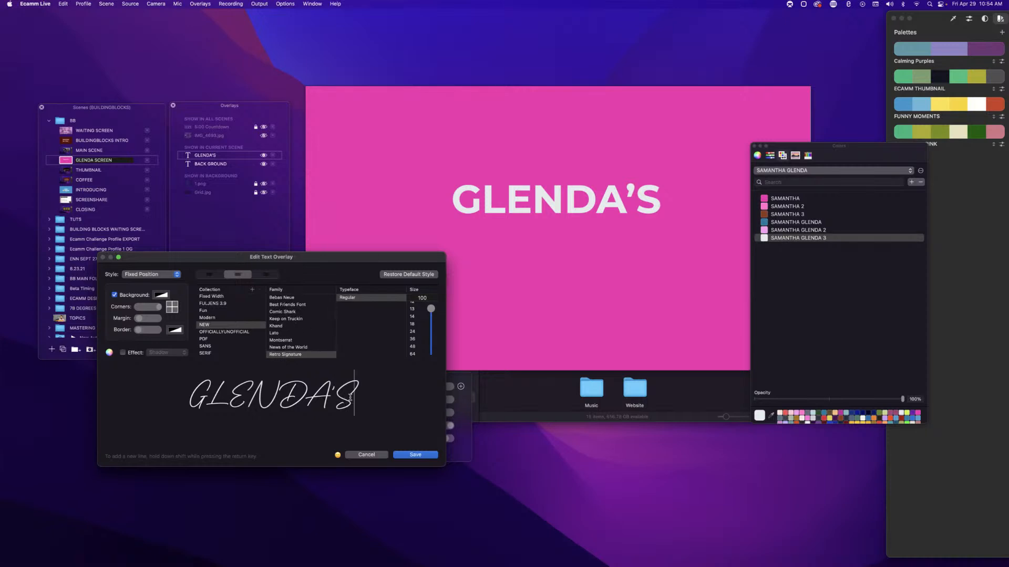
pyautogui.moveTo(350, 398); pyautogui.dragTo(216, 390)
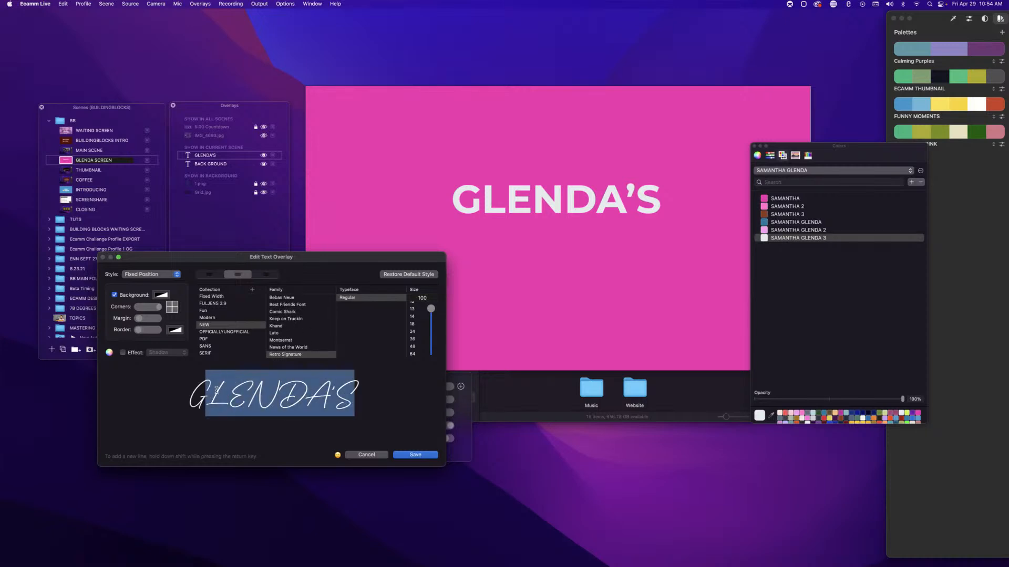
pyautogui.write('lenda')
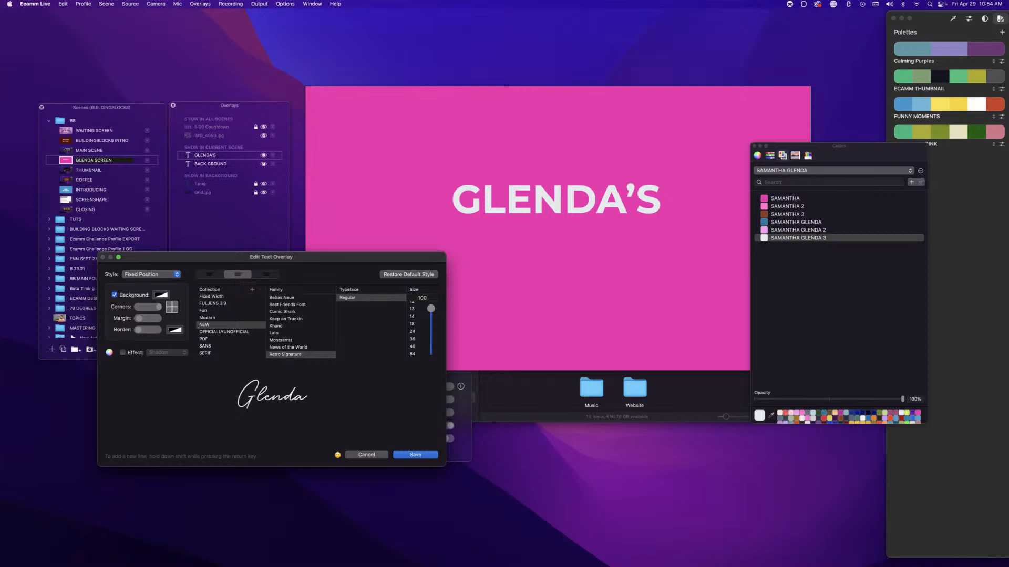
pyautogui.write("'s")
pyautogui.click(409, 456)
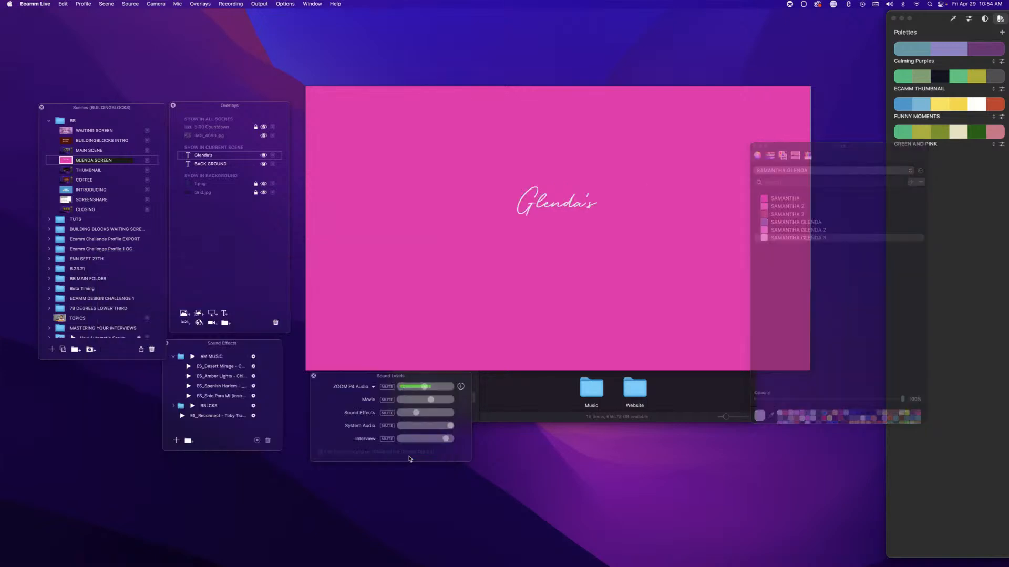
# Enlarge the signature-style name overlay to roughly twice its size and place it centred in the upper part of the canvas.
pyautogui.moveTo(582, 207)
pyautogui.moveTo(599, 224); pyautogui.dragTo(736, 294)
pyautogui.moveTo(649, 239); pyautogui.dragTo(582, 191)
# Start a new text overlay from the cut word CREATIVE and clear its text.
pyautogui.click(576, 289)
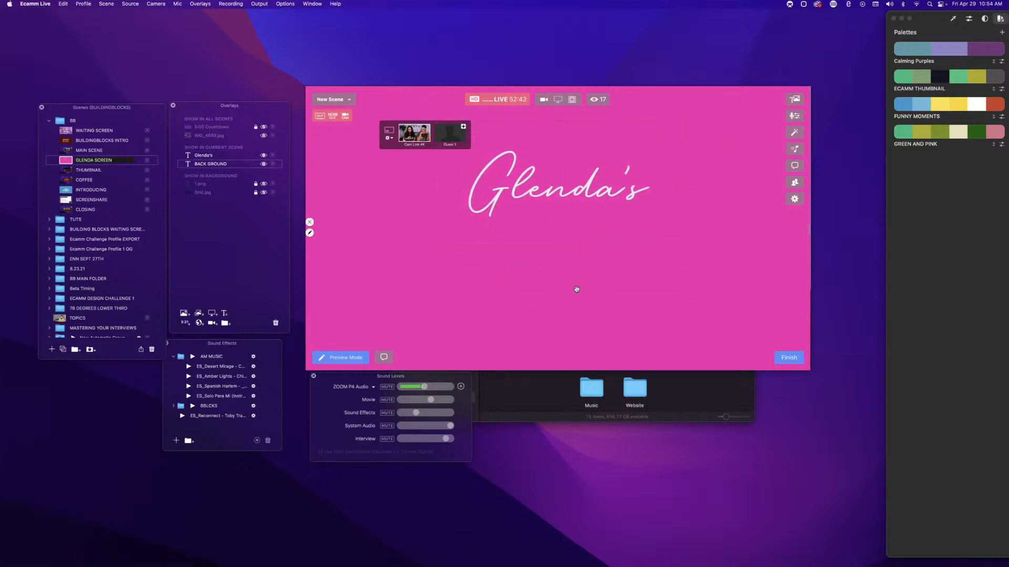
pyautogui.doubleClick(576, 289)
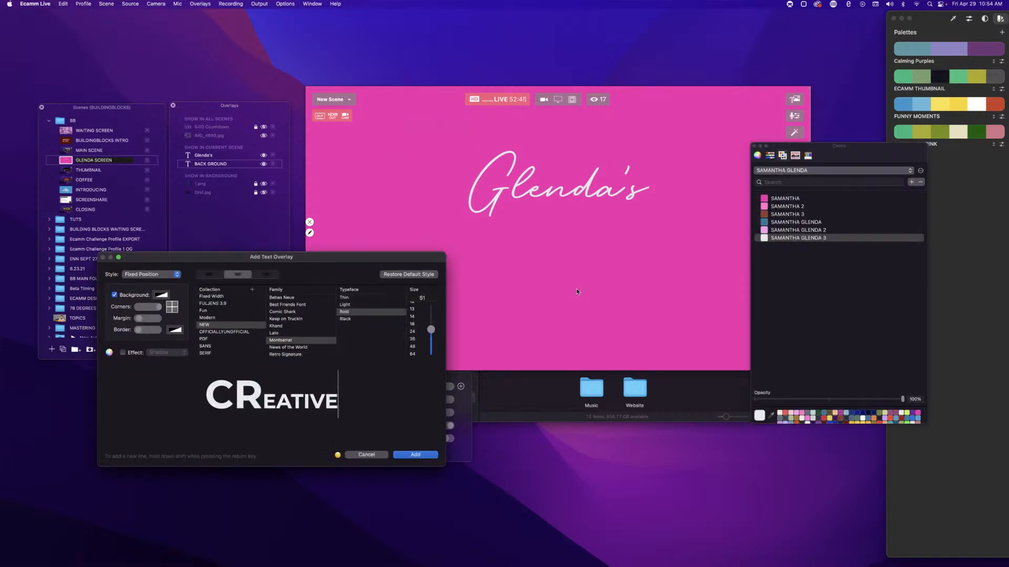
pyautogui.moveTo(350, 403); pyautogui.dragTo(178, 396)
pyautogui.press('BackSpace')
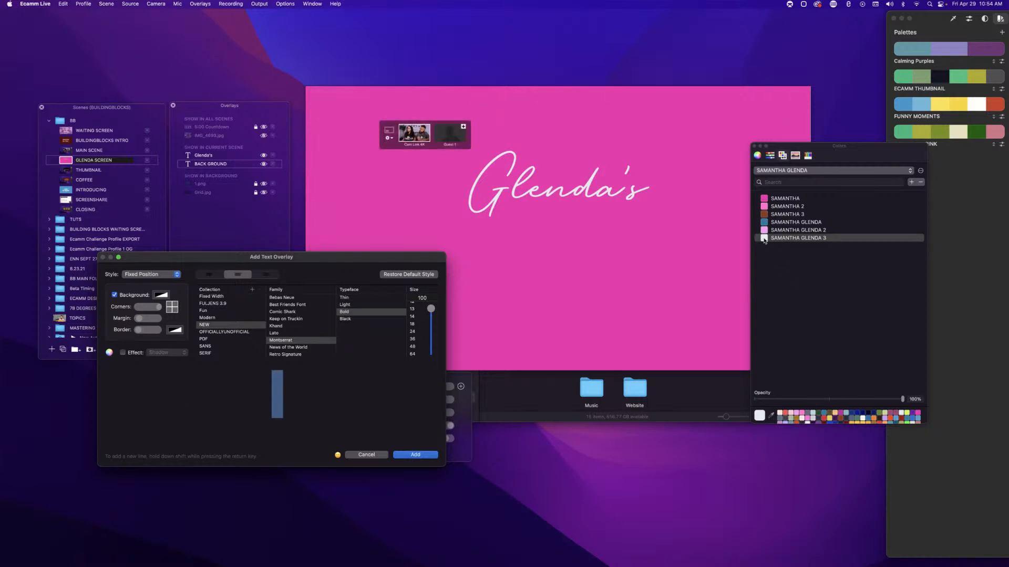
pyautogui.write('Creativ')
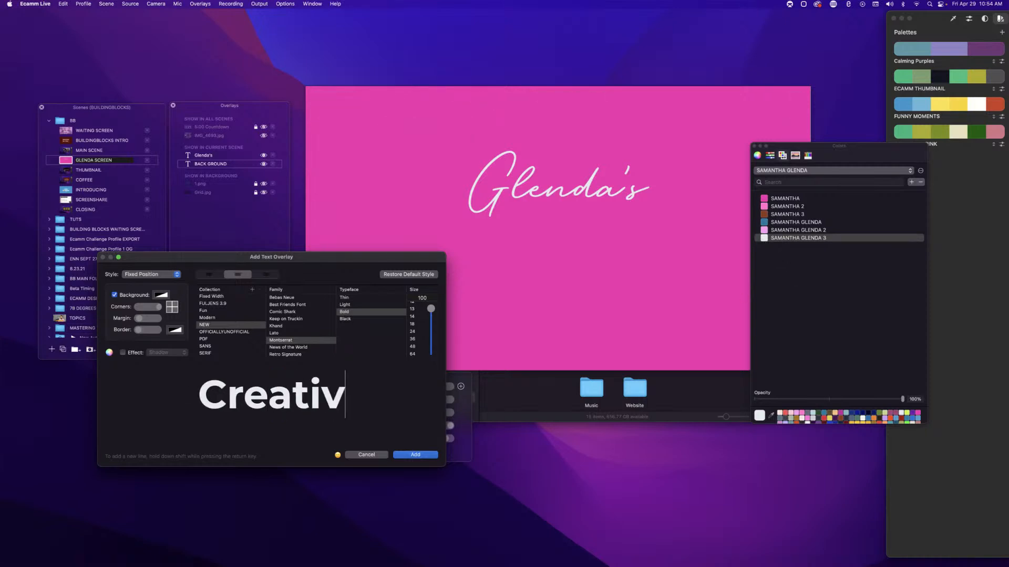
pyautogui.press('BackSpace')
pyautogui.press('BackSpace')
pyautogui.press('BackSpace')
pyautogui.press('BackSpace')
pyautogui.press('BackSpace')
pyautogui.press('BackSpace')
pyautogui.press('BackSpace')
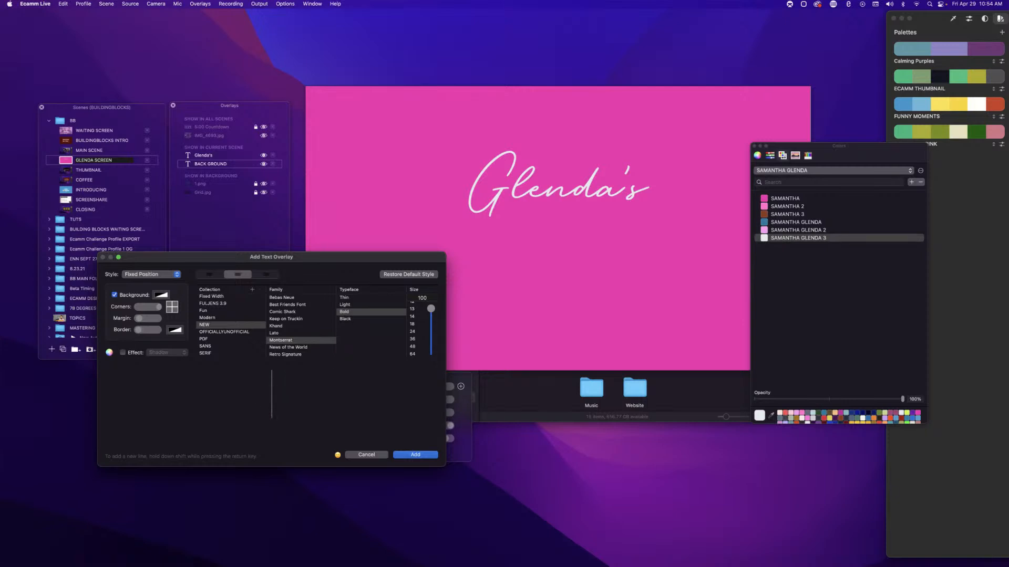
pyautogui.write('CREA')
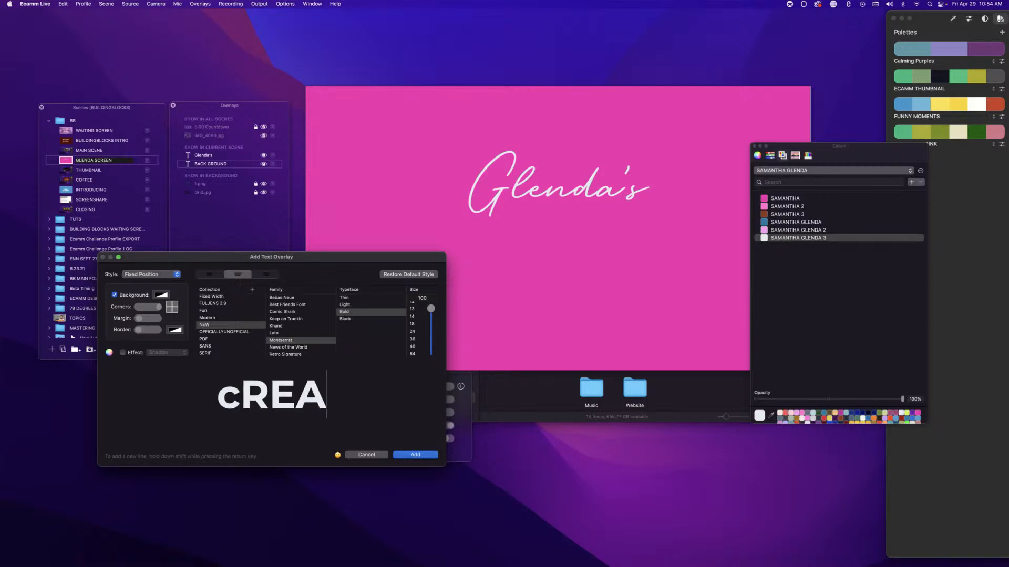
pyautogui.press('BackSpace')
pyautogui.press('BackSpace')
pyautogui.press('BackSpace')
pyautogui.press('BackSpace')
# Enter CREATIVE PLACE in Montserrat Bold at size 63 and add it as a text overlay.
pyautogui.write('CREATIVE')
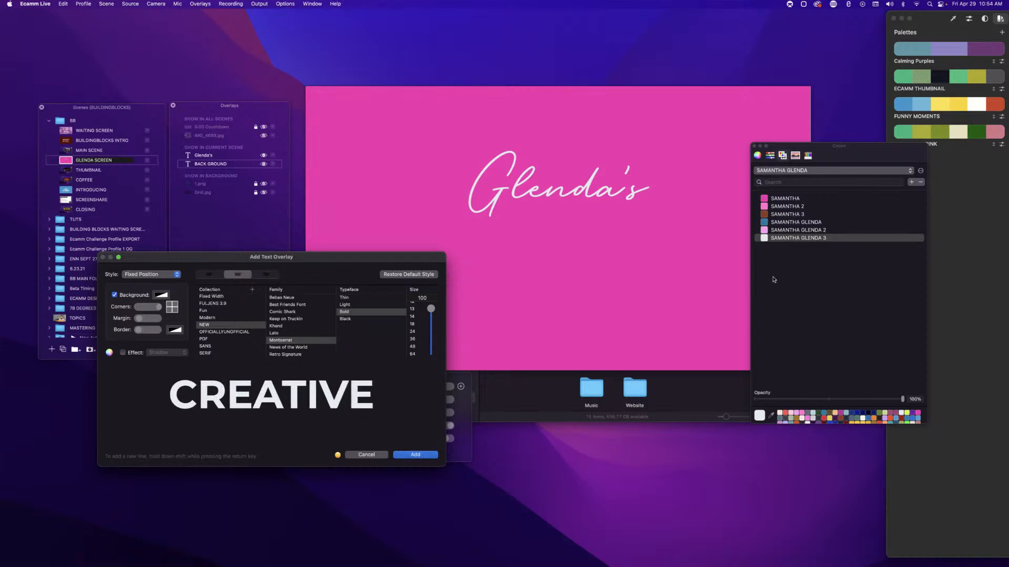
pyautogui.write('PLACE')
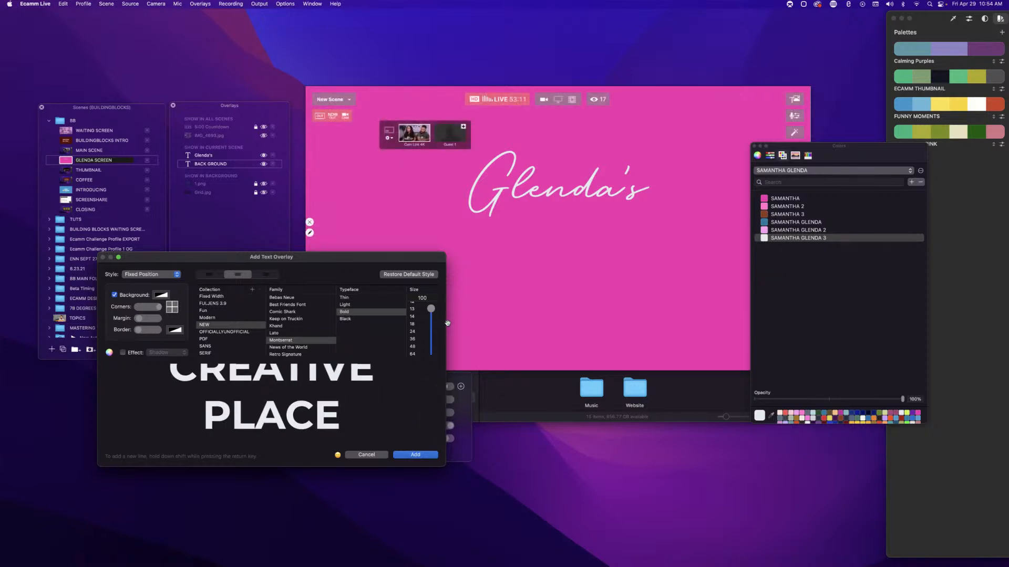
pyautogui.moveTo(431, 309); pyautogui.dragTo(431, 324)
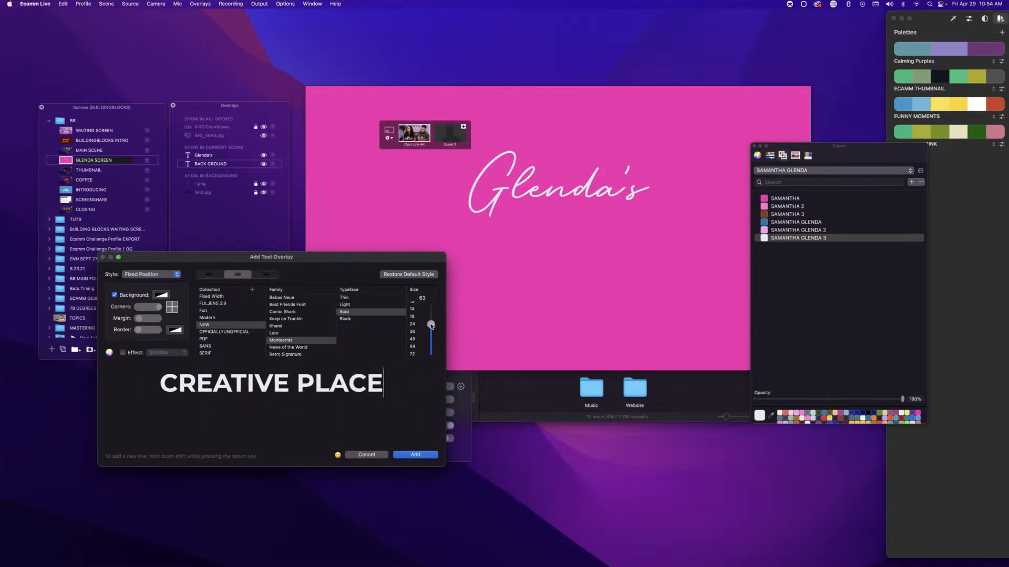
pyautogui.click(415, 455)
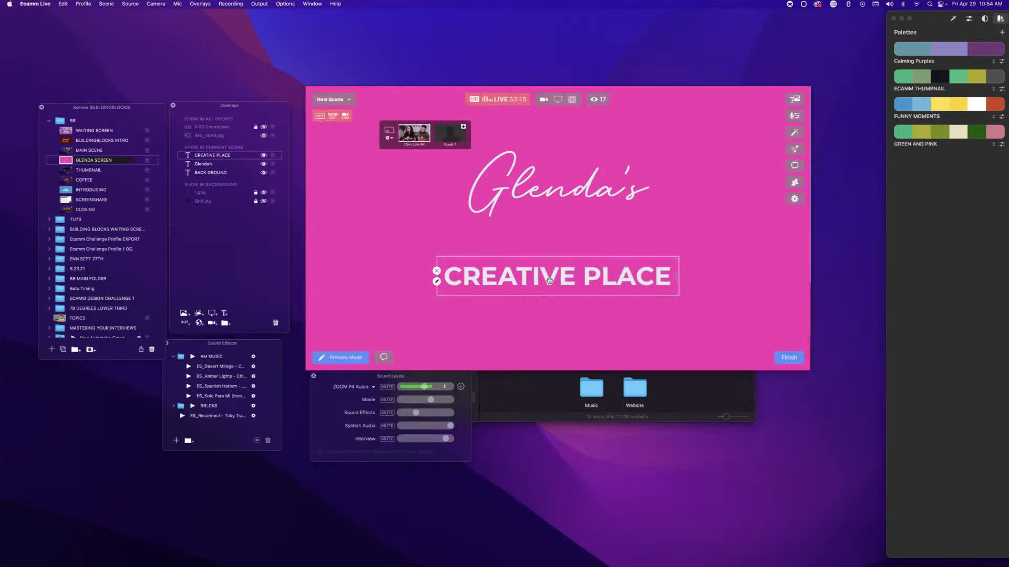
# Enlarge CREATIVE PLACE slightly and arrange it as a lockup, with the signature name offset just above its left end.
pyautogui.moveTo(550, 242); pyautogui.dragTo(551, 239)
pyautogui.moveTo(674, 252); pyautogui.dragTo(698, 261)
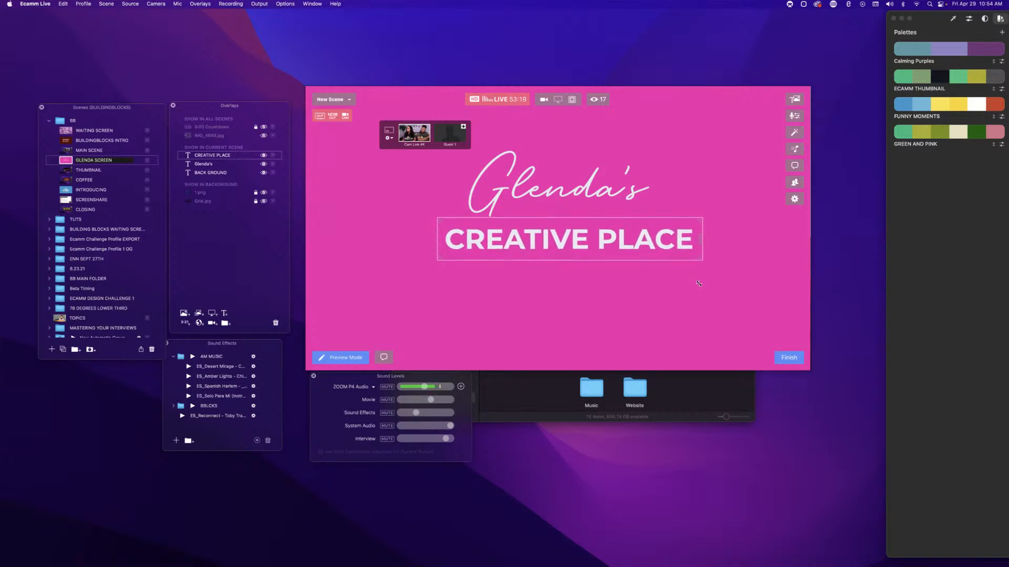
pyautogui.moveTo(630, 237); pyautogui.dragTo(624, 236)
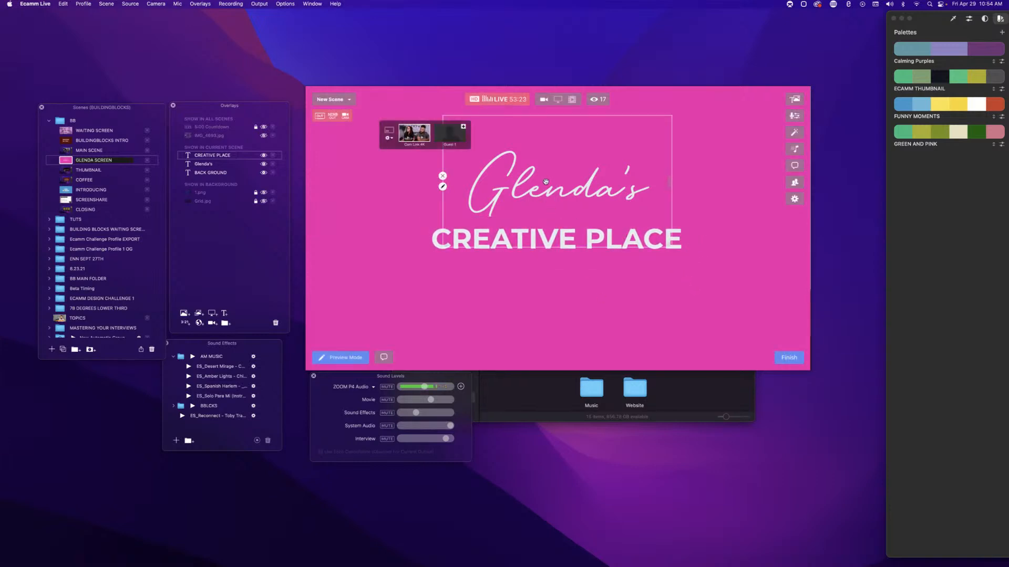
pyautogui.moveTo(544, 184); pyautogui.dragTo(476, 208)
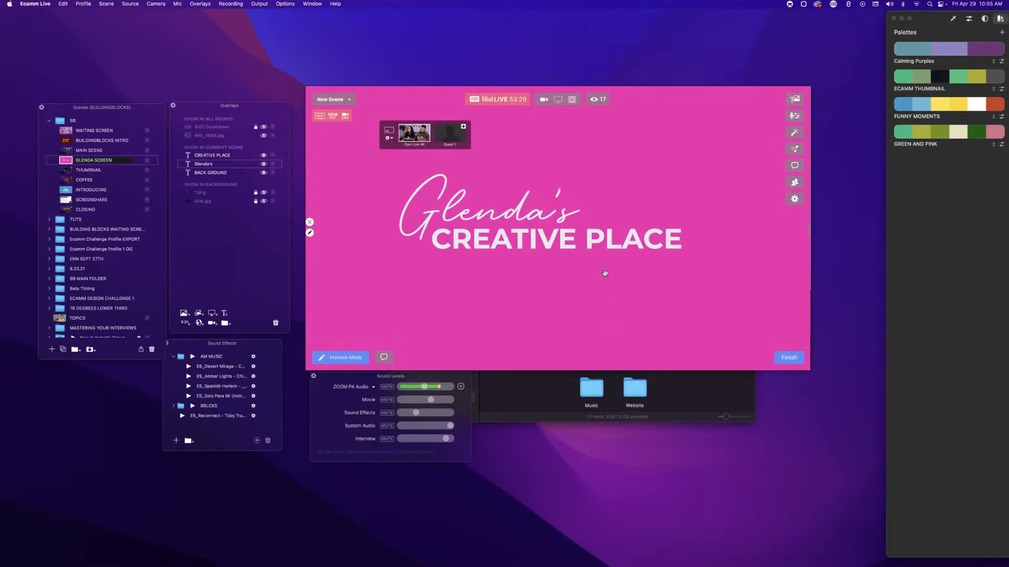
pyautogui.moveTo(601, 242); pyautogui.dragTo(608, 245)
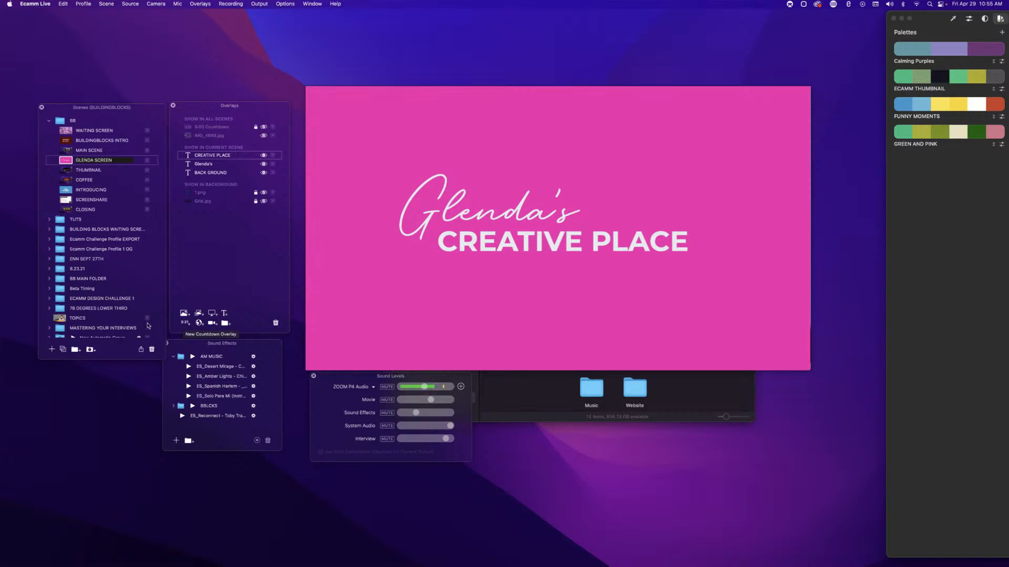
# Add a Cam Link 4K camera overlay with the Squircle shape in the lower-right corner of the canvas.
pyautogui.click(213, 324)
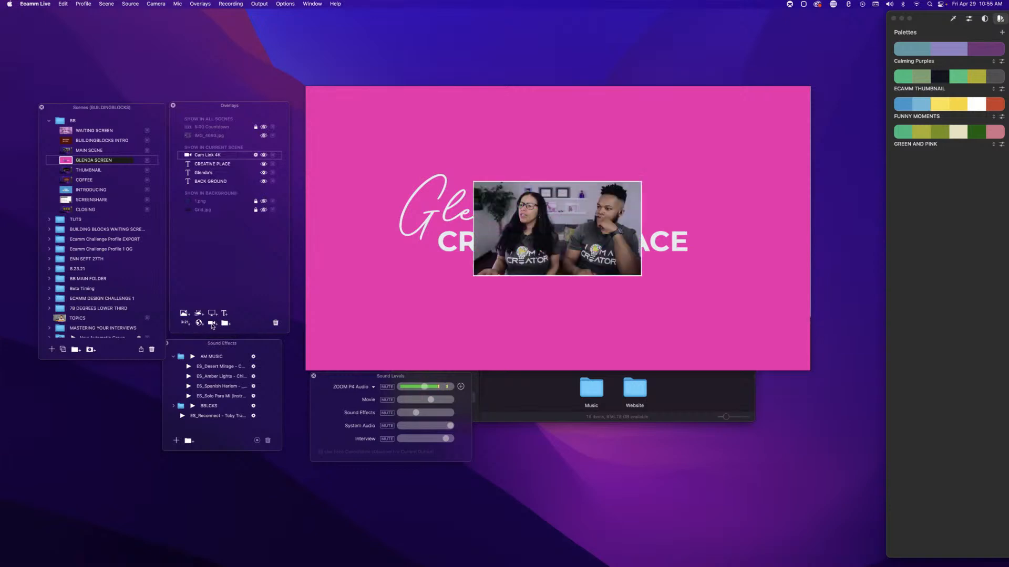
pyautogui.moveTo(530, 208); pyautogui.dragTo(670, 289)
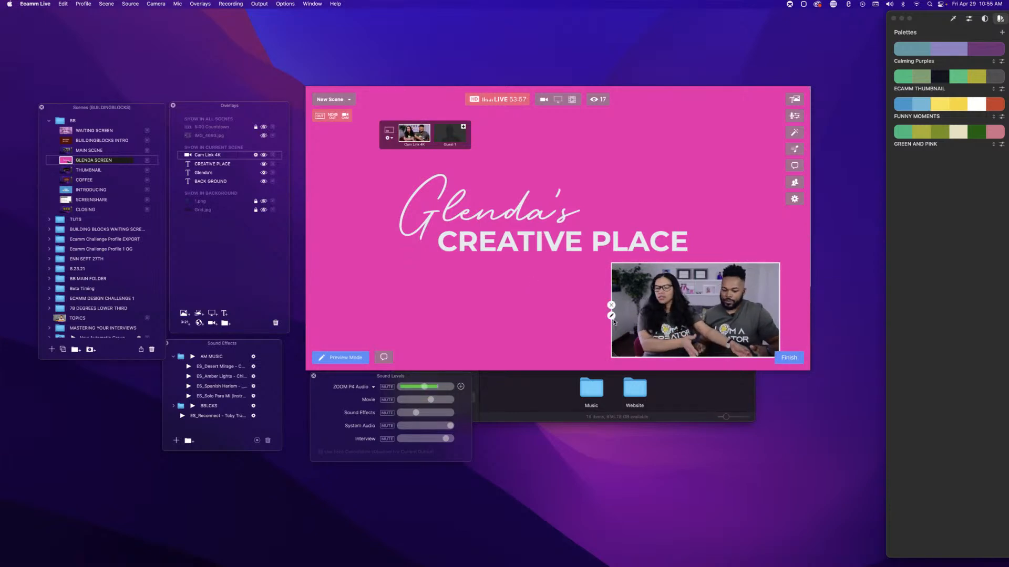
pyautogui.click(611, 316)
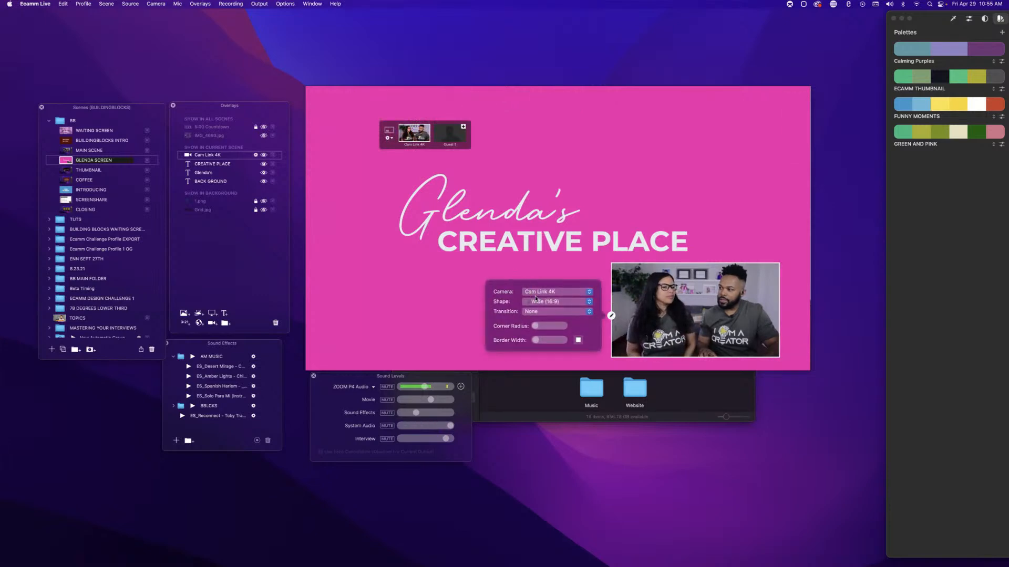
pyautogui.click(539, 301)
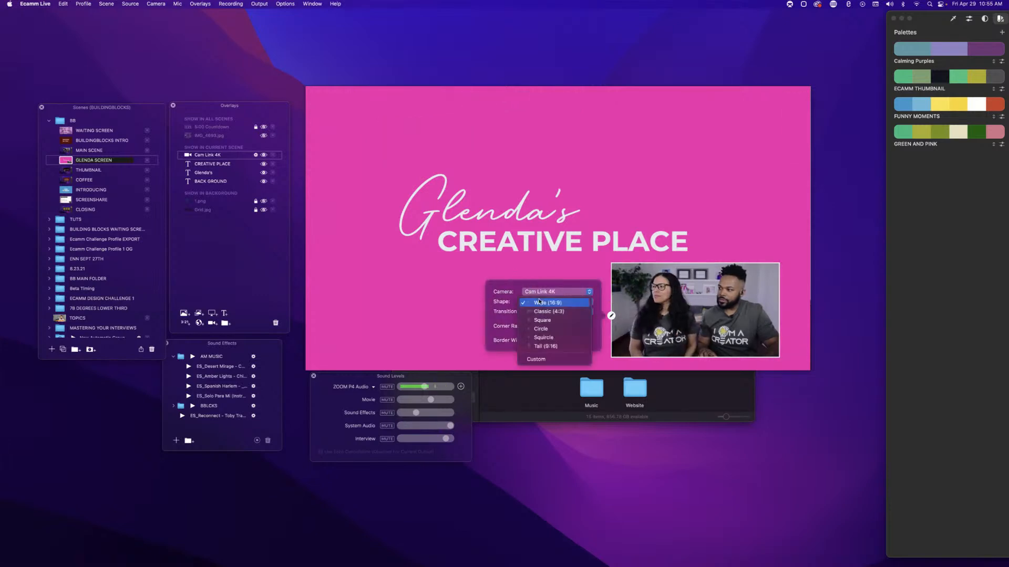
pyautogui.click(541, 341)
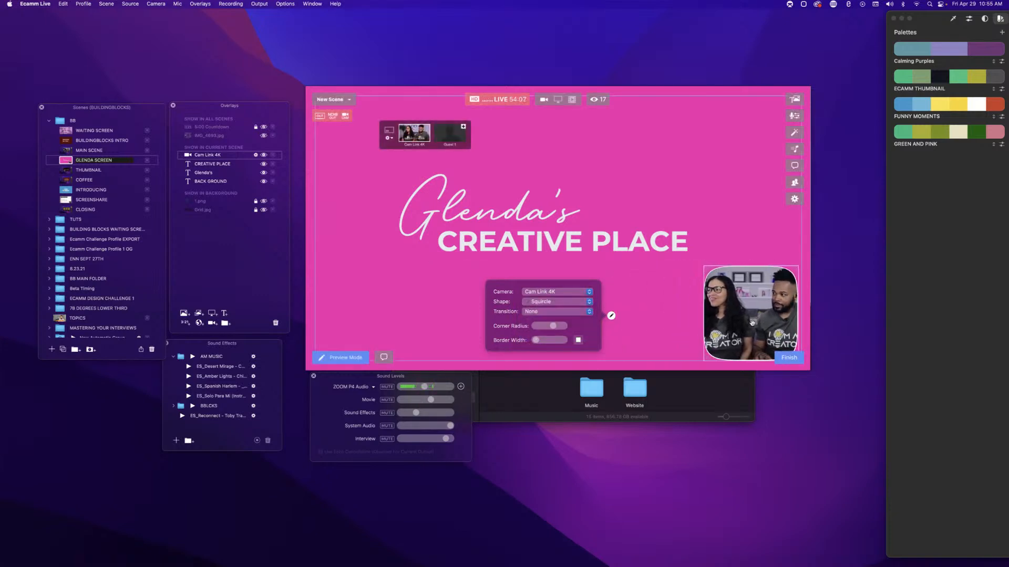
pyautogui.click(592, 320)
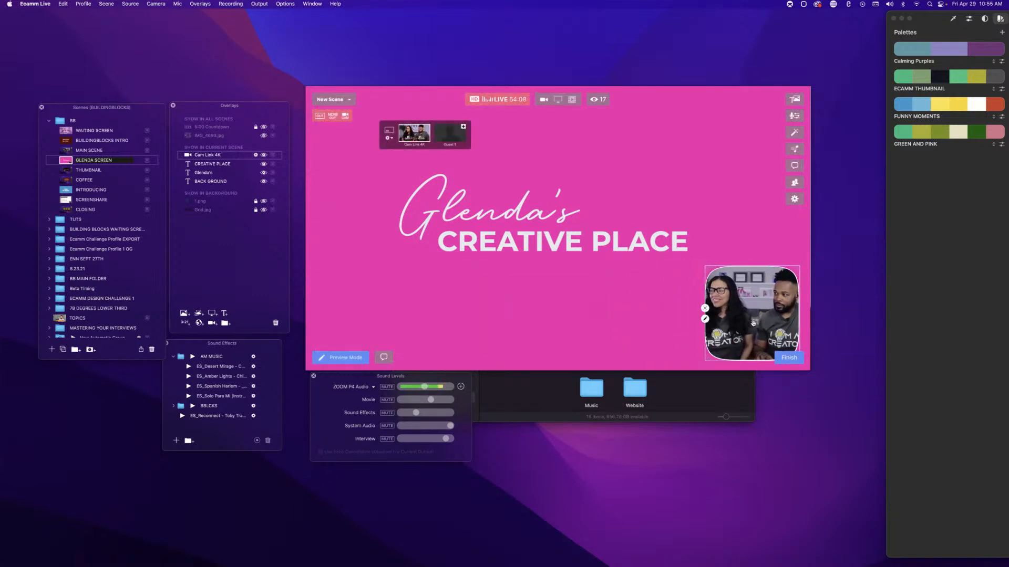
# Start another text overlay spelling TOWER vertically, one letter per line, and move the colour picker clear of the camera overlay.
pyautogui.click(573, 316)
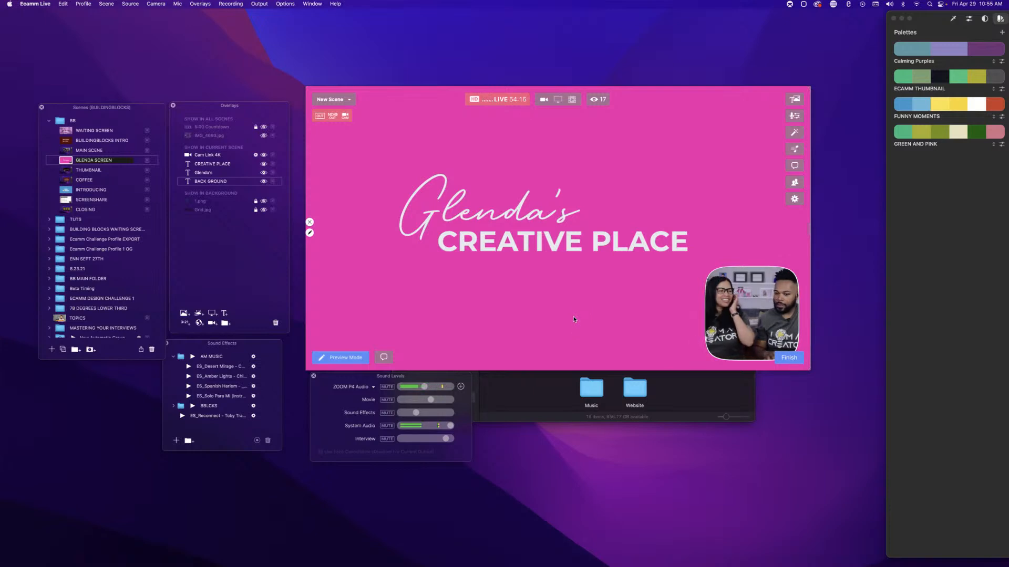
pyautogui.doubleClick(573, 317)
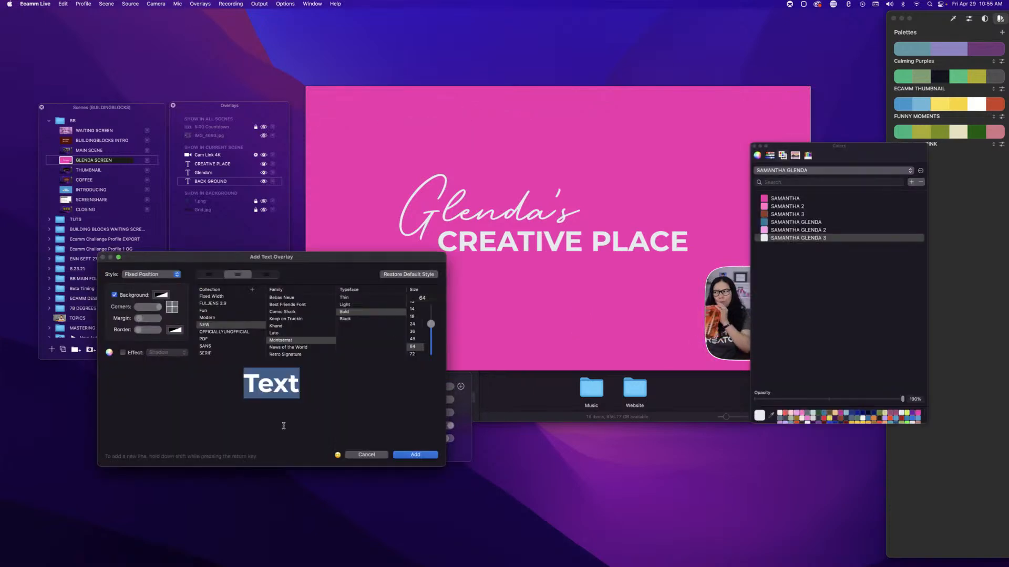
pyautogui.write('T')
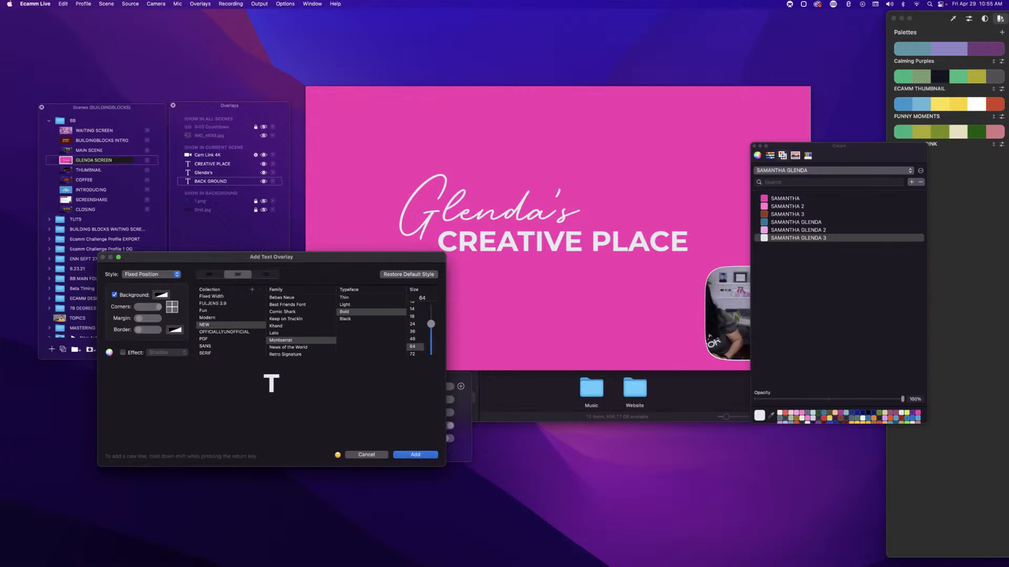
pyautogui.hotkey('shift', 'Return')
pyautogui.write('O')
pyautogui.hotkey('shift', 'Return')
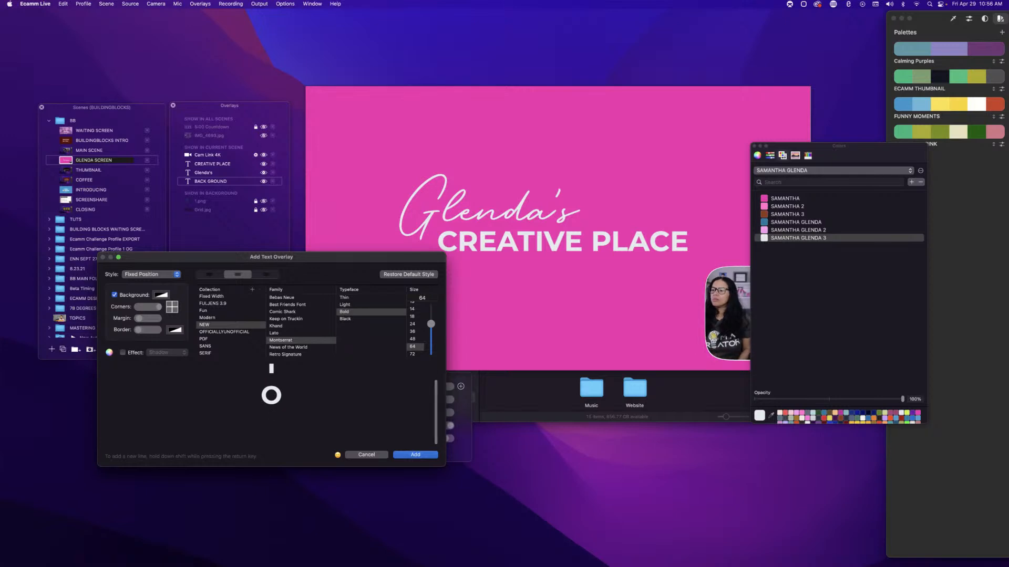
pyautogui.write('W')
pyautogui.hotkey('shift', 'Return')
pyautogui.write('E')
pyautogui.hotkey('shift', 'Return')
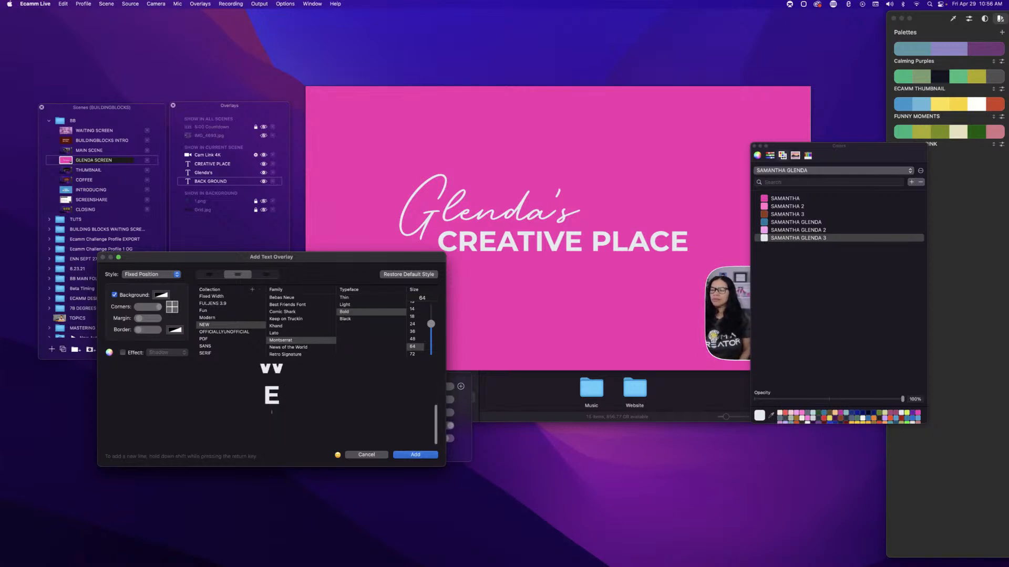
pyautogui.write('R')
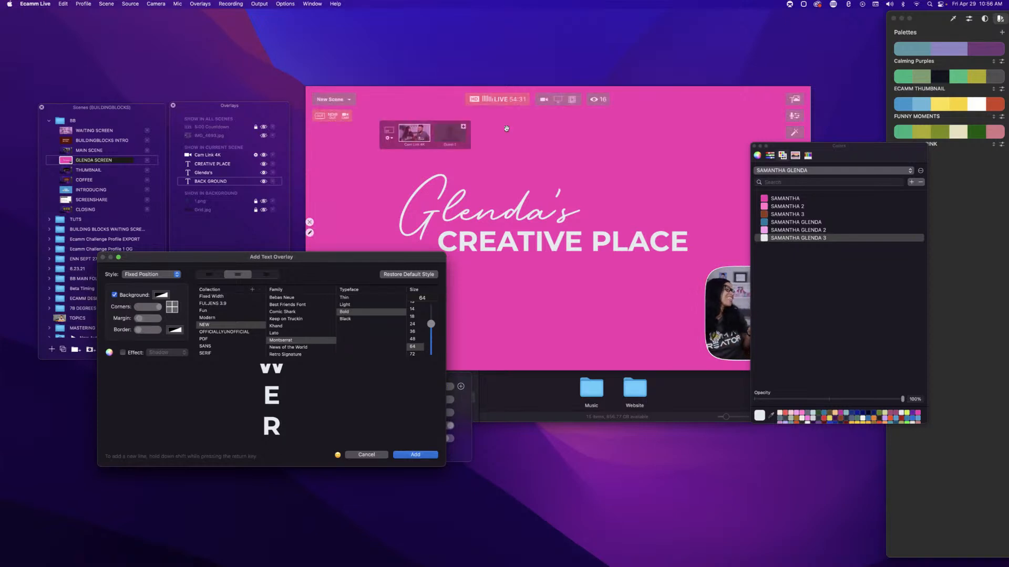
pyautogui.moveTo(849, 150); pyautogui.dragTo(896, 263)
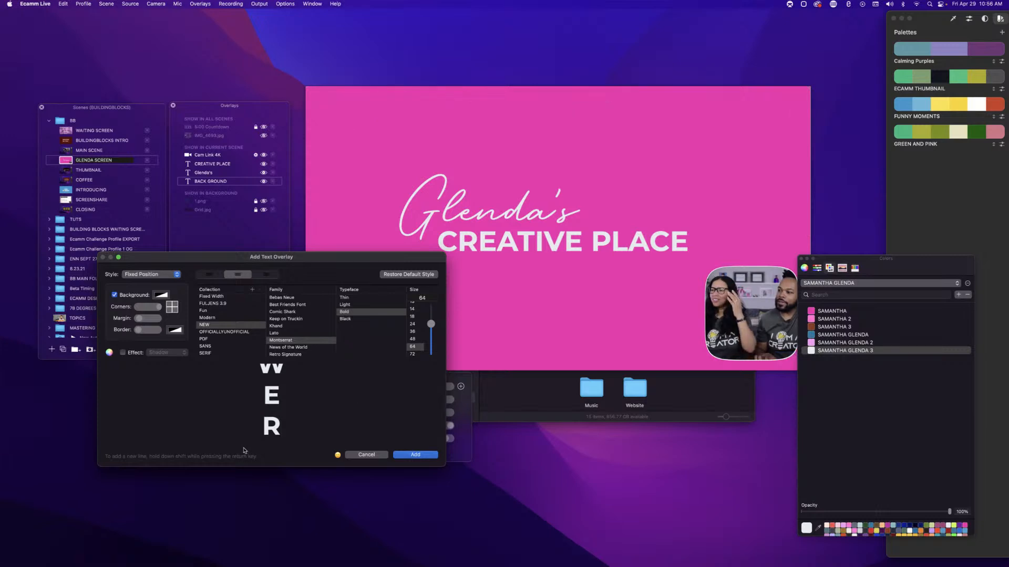
# Insert the letter R on its own line above the vertical TOWER text.
pyautogui.press('super+Up')
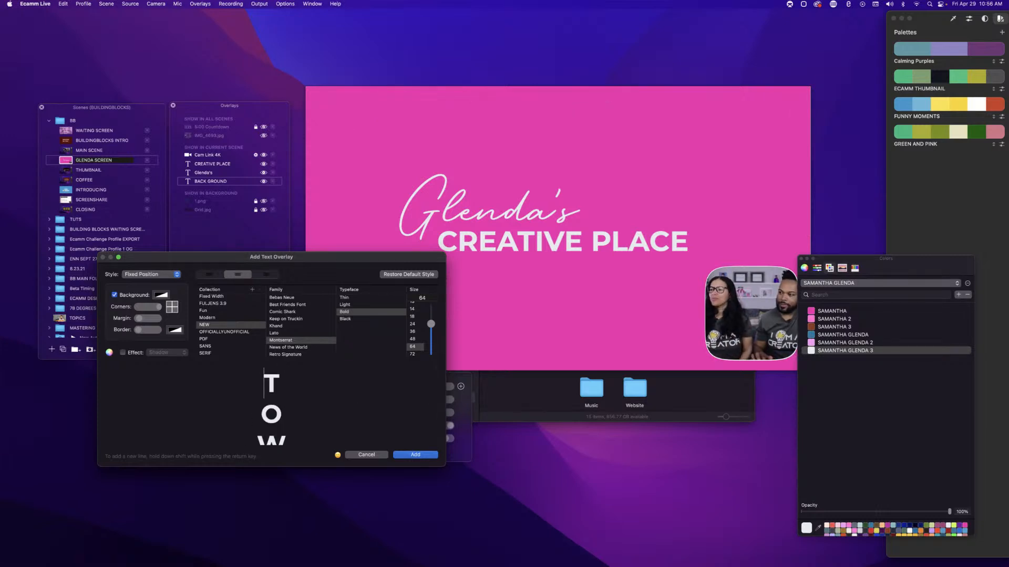
pyautogui.write('L')
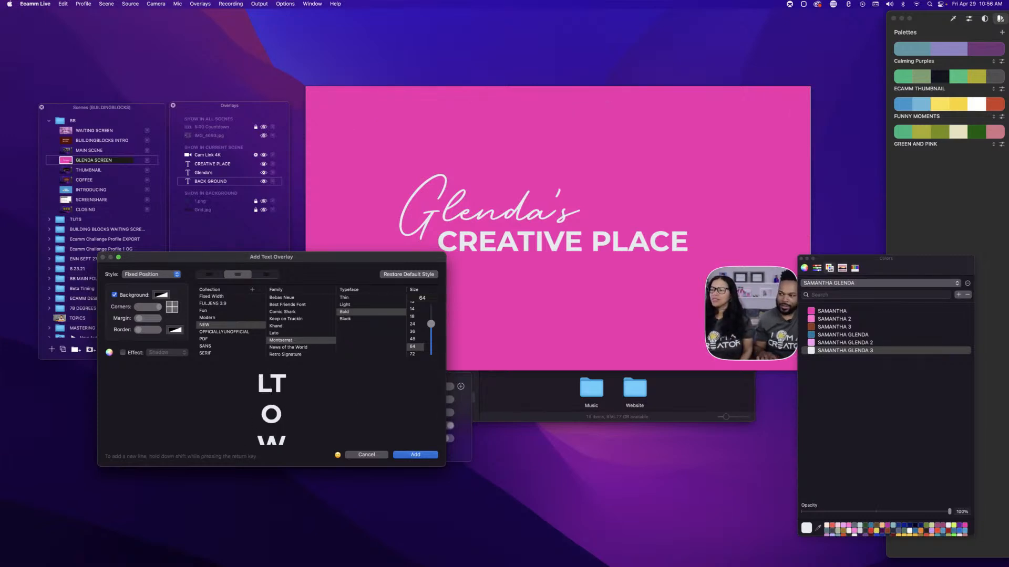
pyautogui.hotkey('shift', 'Return')
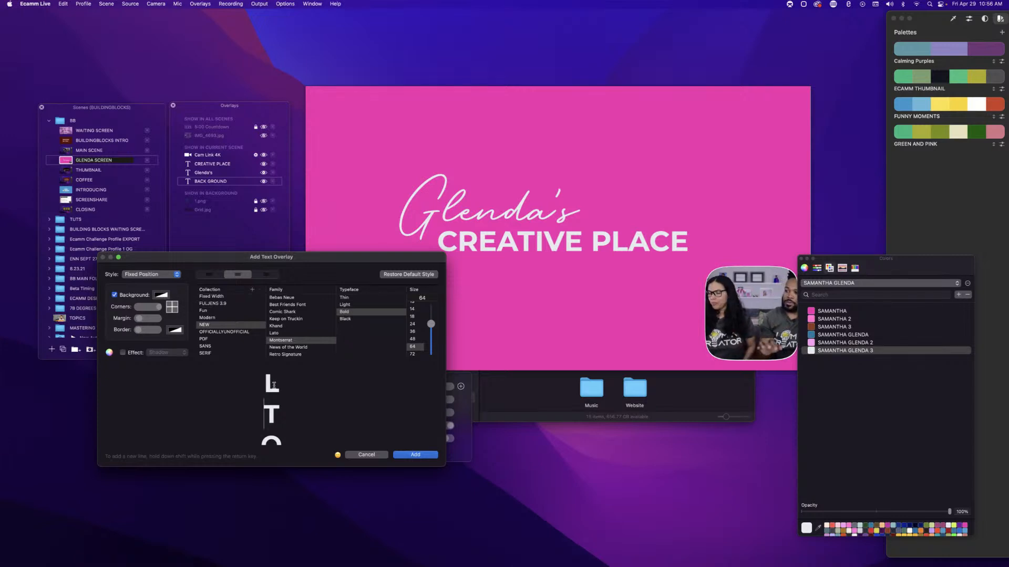
pyautogui.press('BackSpace')
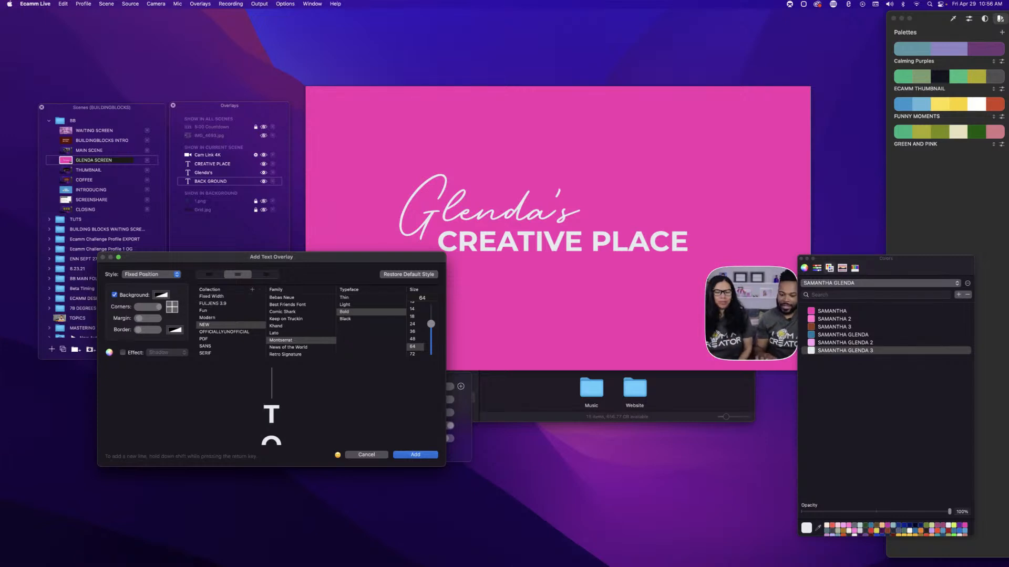
pyautogui.write('R')
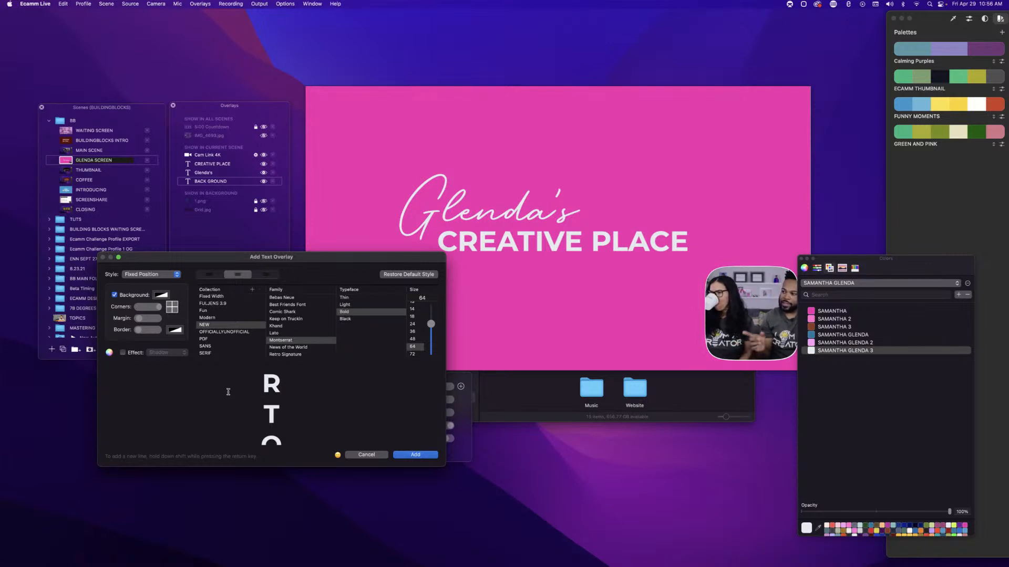
# Give the vertical text the blue palette swatch as background, set the letters to 0% opacity and add the overlay.
pyautogui.click(158, 297)
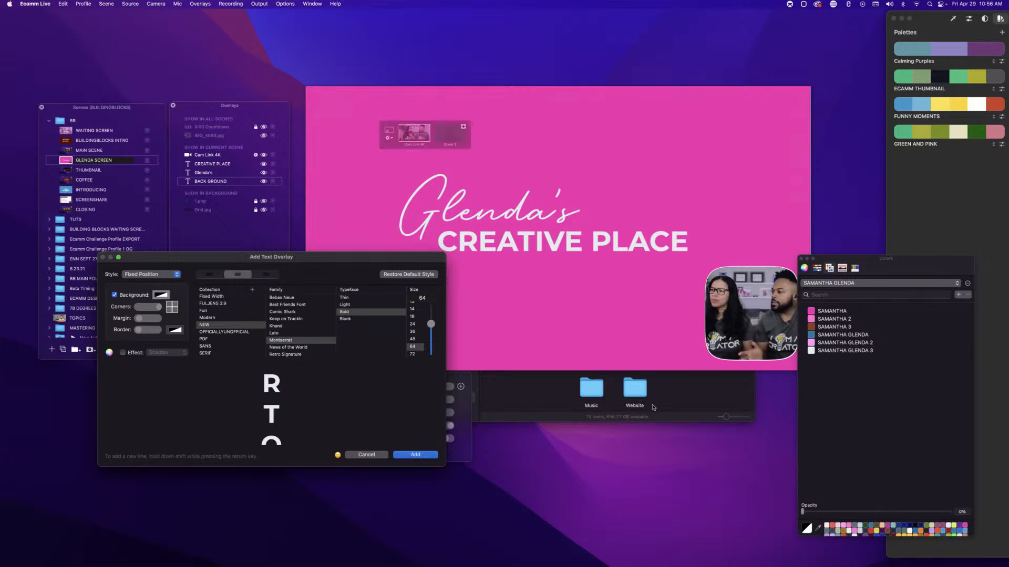
pyautogui.click(819, 335)
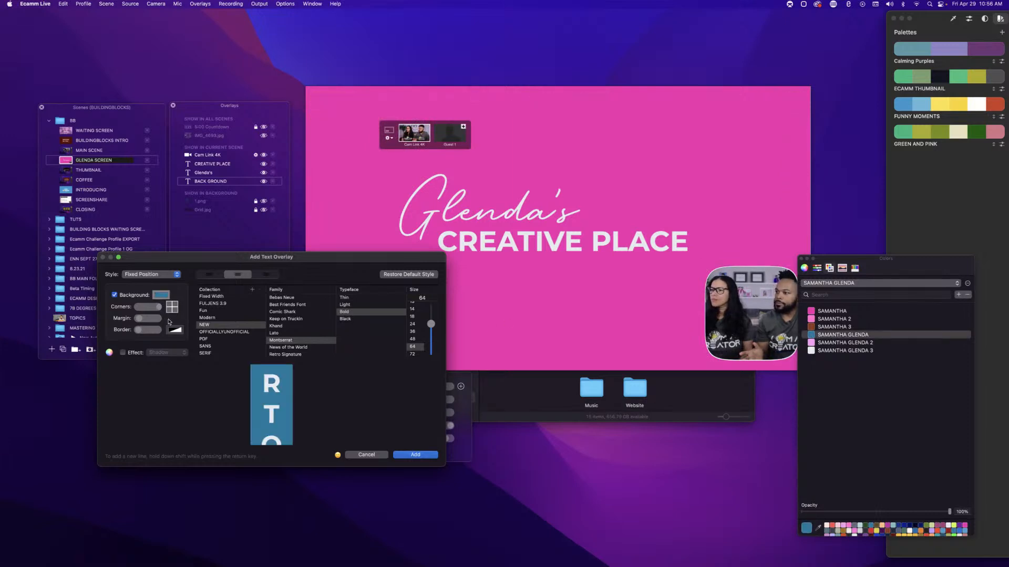
pyautogui.click(843, 351)
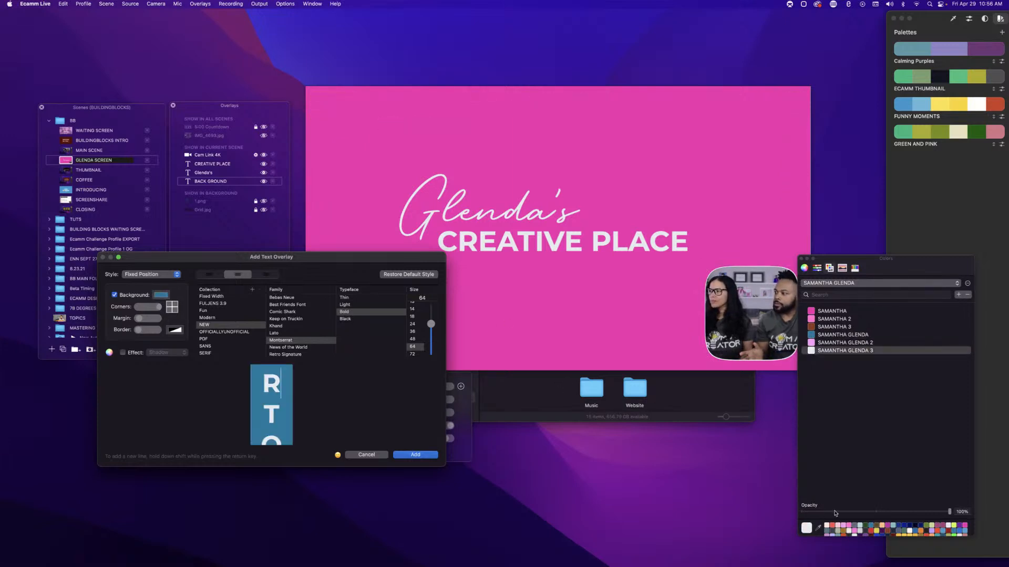
pyautogui.moveTo(835, 512); pyautogui.dragTo(797, 518)
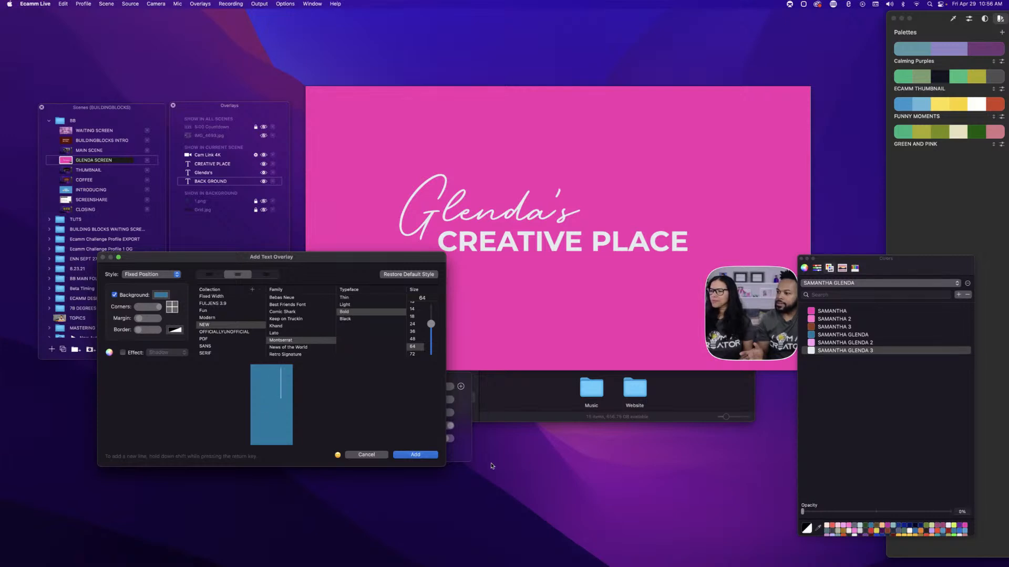
pyautogui.click(420, 453)
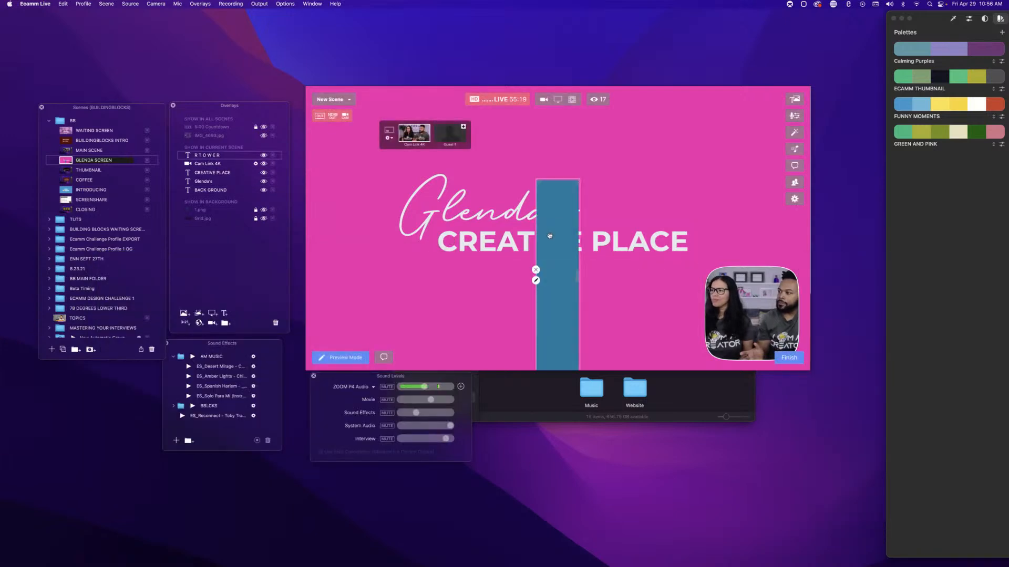
# Resize the blue text bar into a narrow stripe spanning the full canvas height and place it near the canvas's right edge.
pyautogui.moveTo(551, 233); pyautogui.dragTo(617, 165)
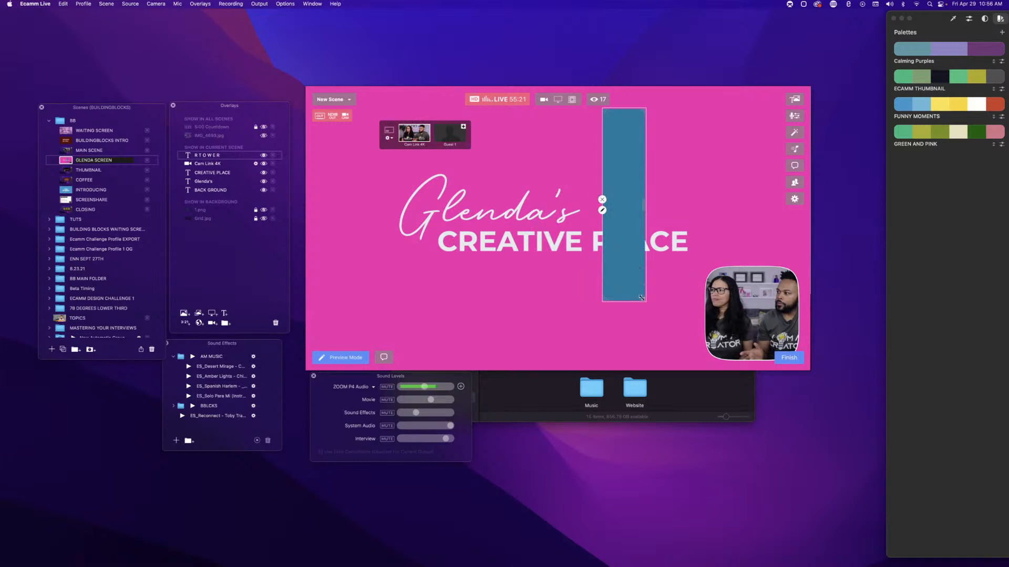
pyautogui.moveTo(641, 298); pyautogui.dragTo(671, 276)
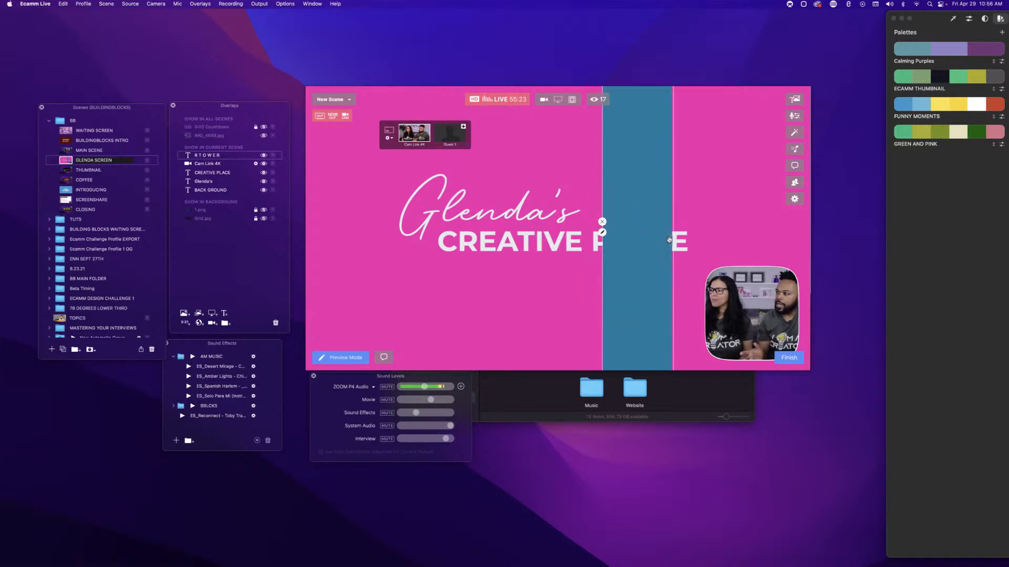
pyautogui.moveTo(671, 240); pyautogui.dragTo(644, 239)
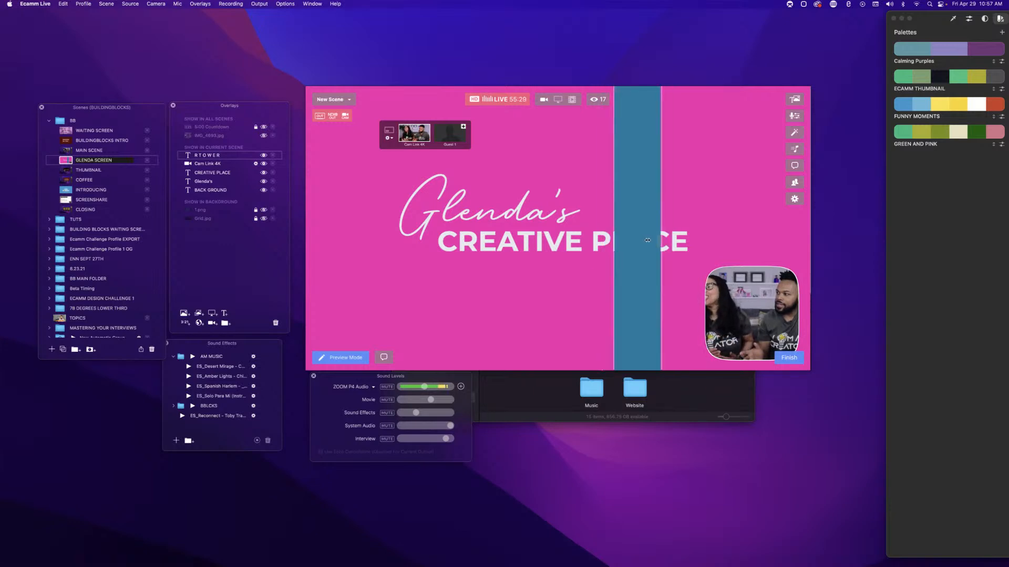
pyautogui.moveTo(647, 240); pyautogui.dragTo(750, 255)
# Move the camera overlay to the upper-left corner of the canvas and shift the blue stripe slightly left, just beyond the title.
pyautogui.moveTo(784, 310); pyautogui.dragTo(617, 301)
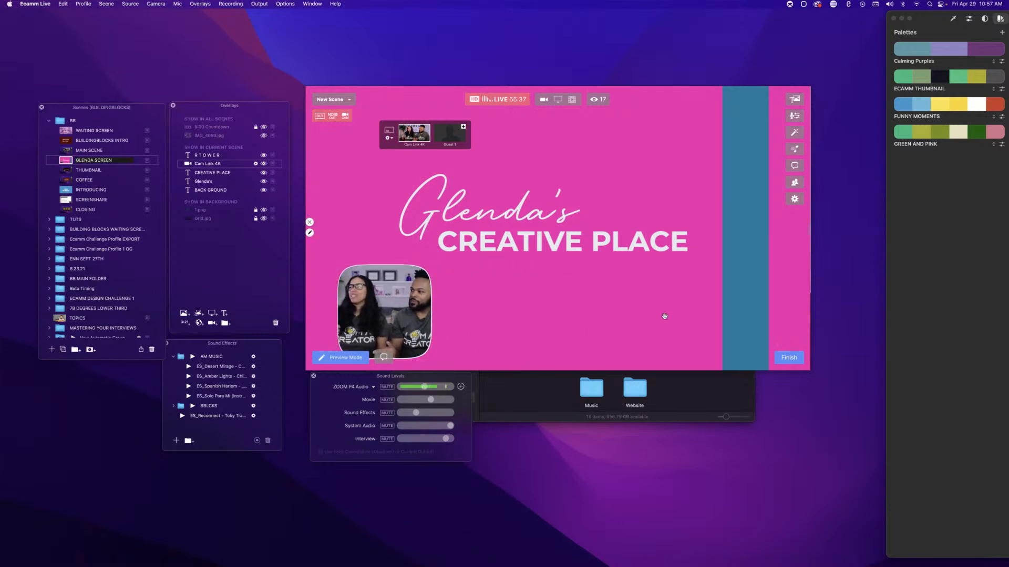
pyautogui.moveTo(738, 302); pyautogui.dragTo(728, 298)
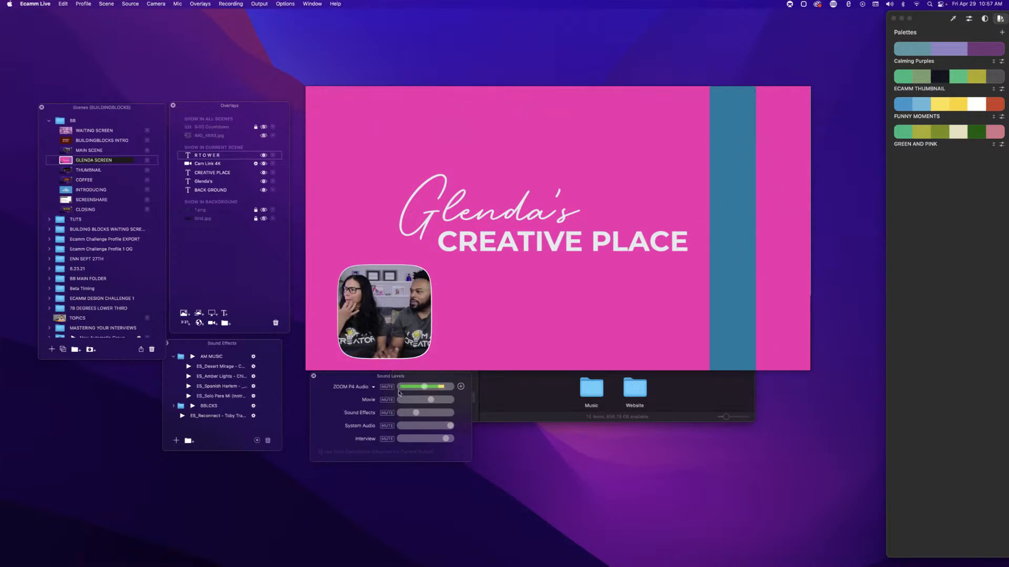
pyautogui.moveTo(381, 298); pyautogui.dragTo(358, 121)
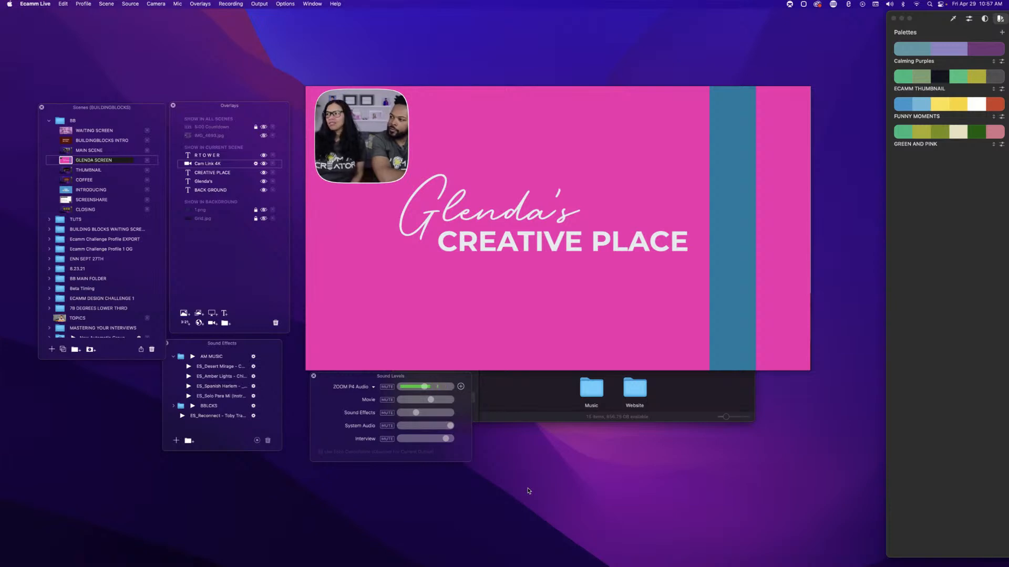
# Add an off-white 3:00 countdown in Montserrat Bold 64 without a blue background and place it at the foot of the blue stripe.
pyautogui.moveTo(533, 311)
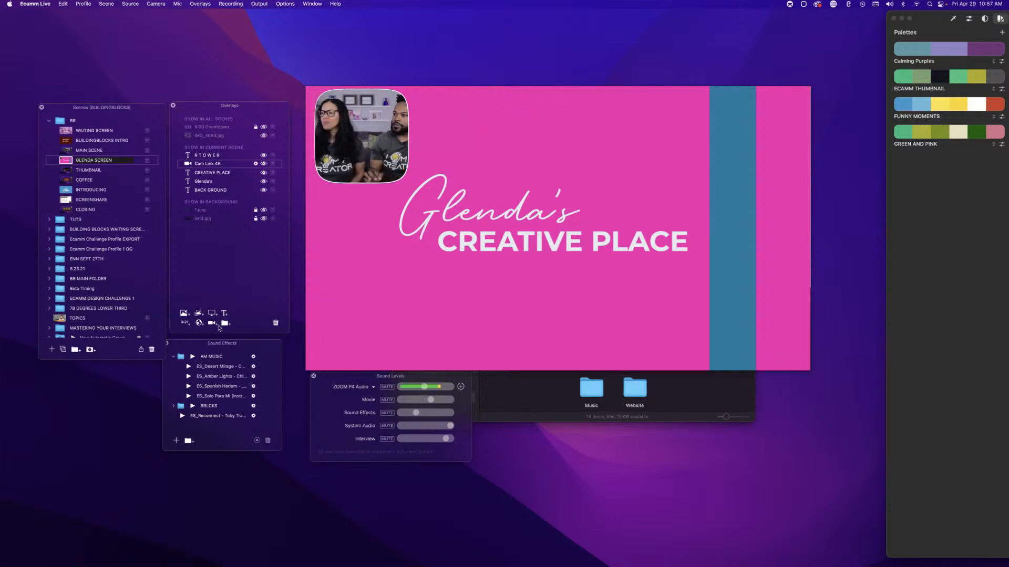
pyautogui.click(183, 323)
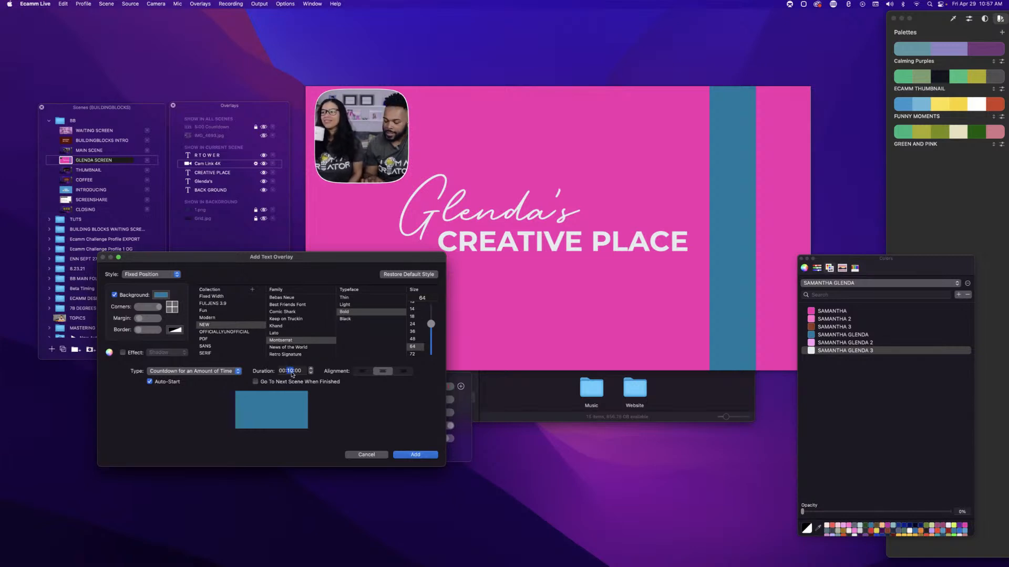
pyautogui.click(114, 295)
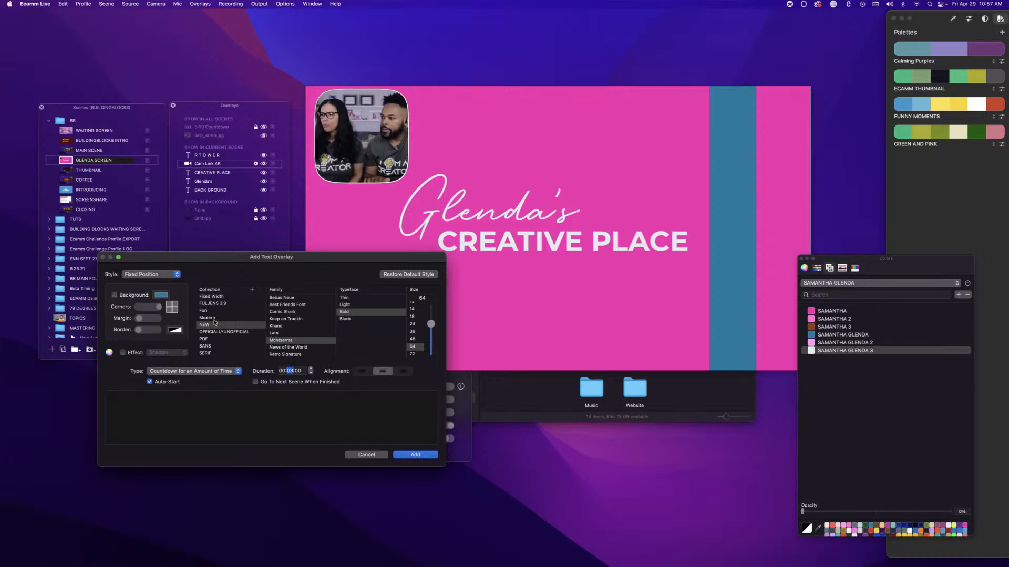
pyautogui.click(813, 352)
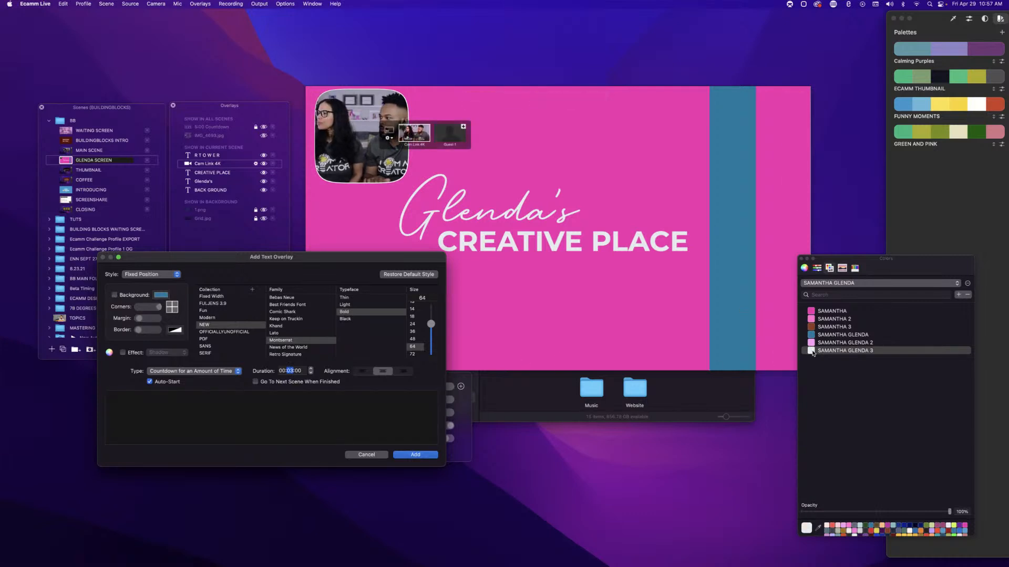
pyautogui.click(414, 454)
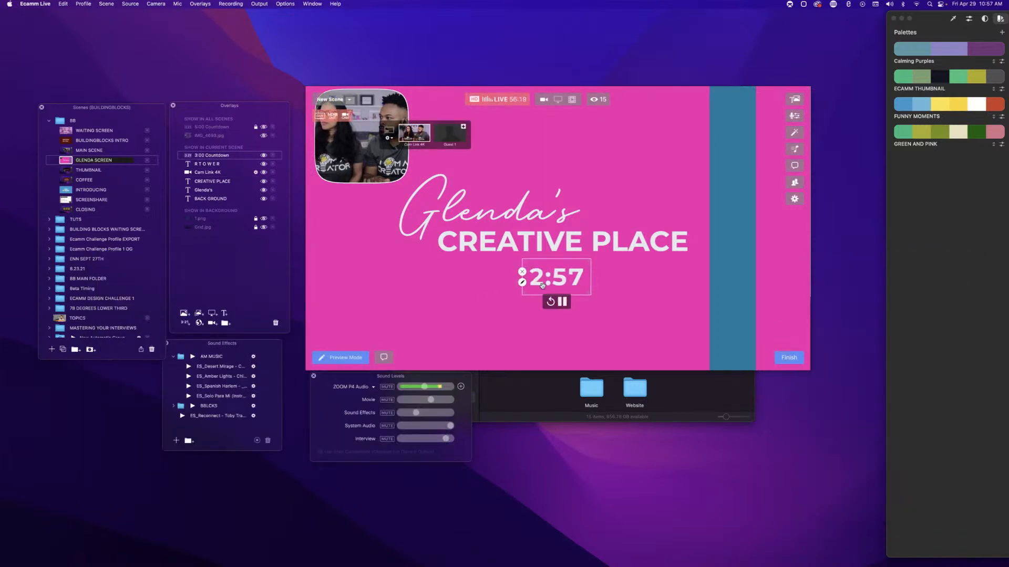
pyautogui.moveTo(543, 285); pyautogui.dragTo(721, 339)
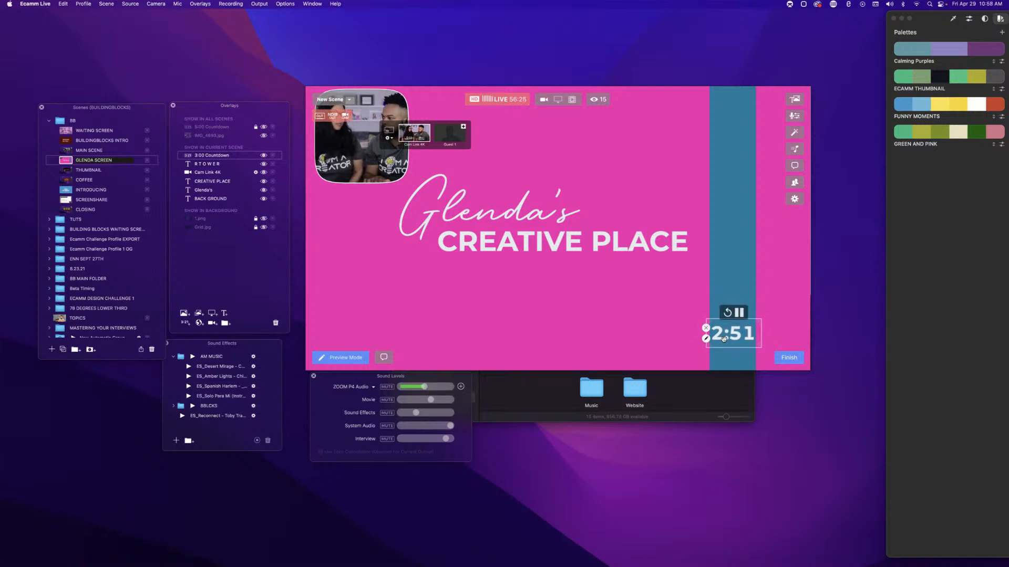
# Try Retro Signature as the countdown's font, then undo the font change.
pyautogui.doubleClick(723, 339)
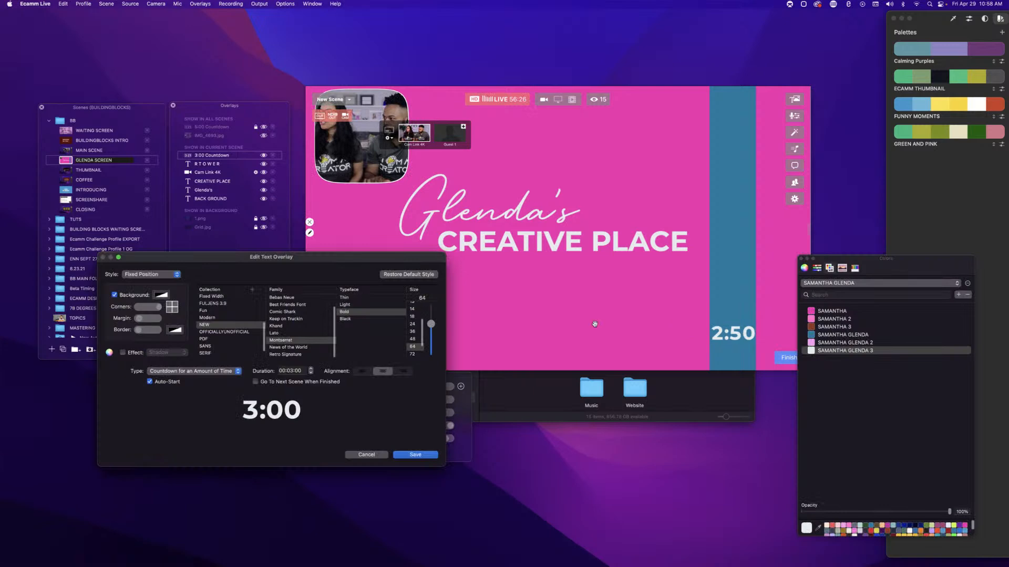
pyautogui.click(284, 354)
pyautogui.click(411, 455)
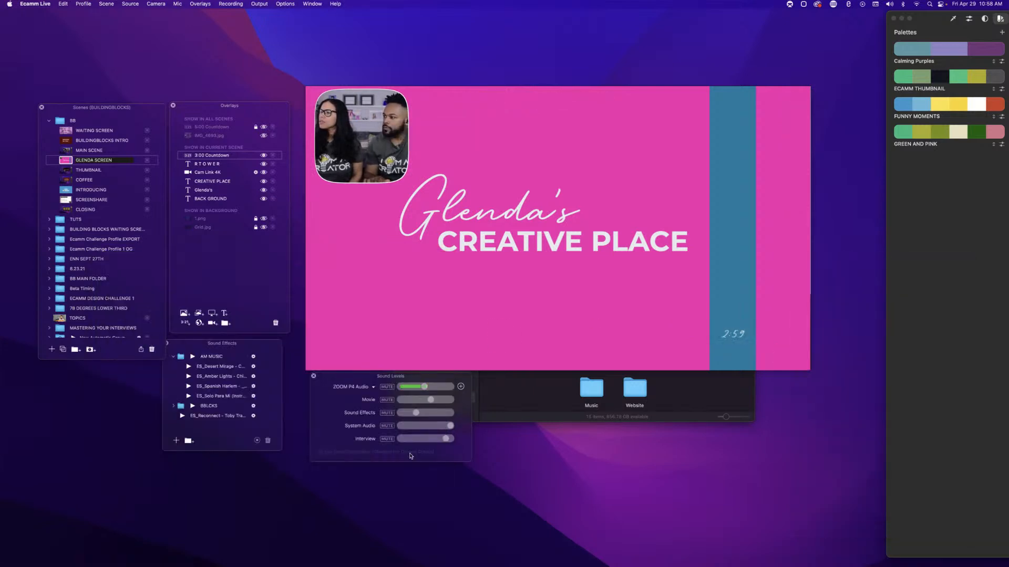
pyautogui.moveTo(735, 335)
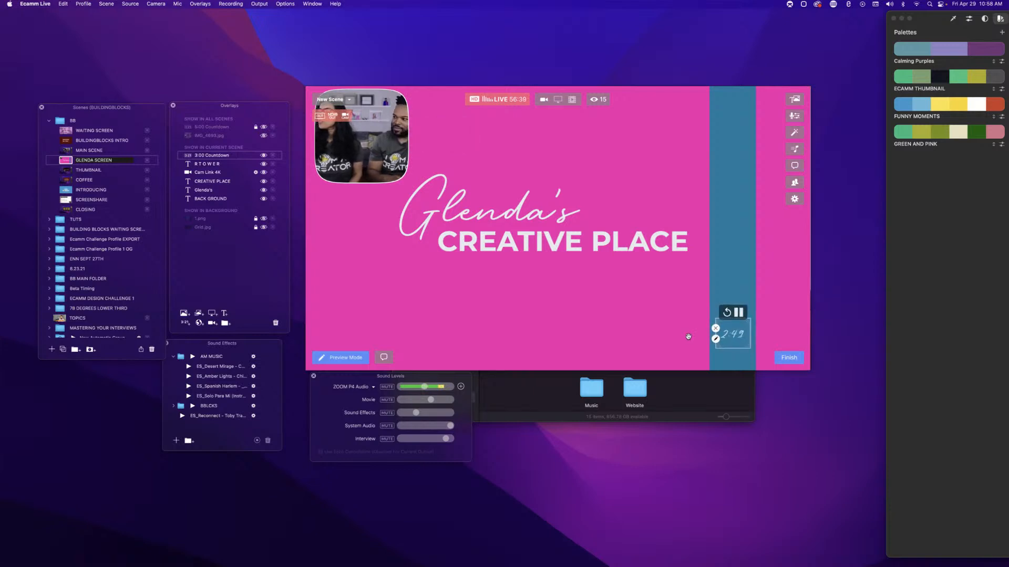
pyautogui.press('super+z')
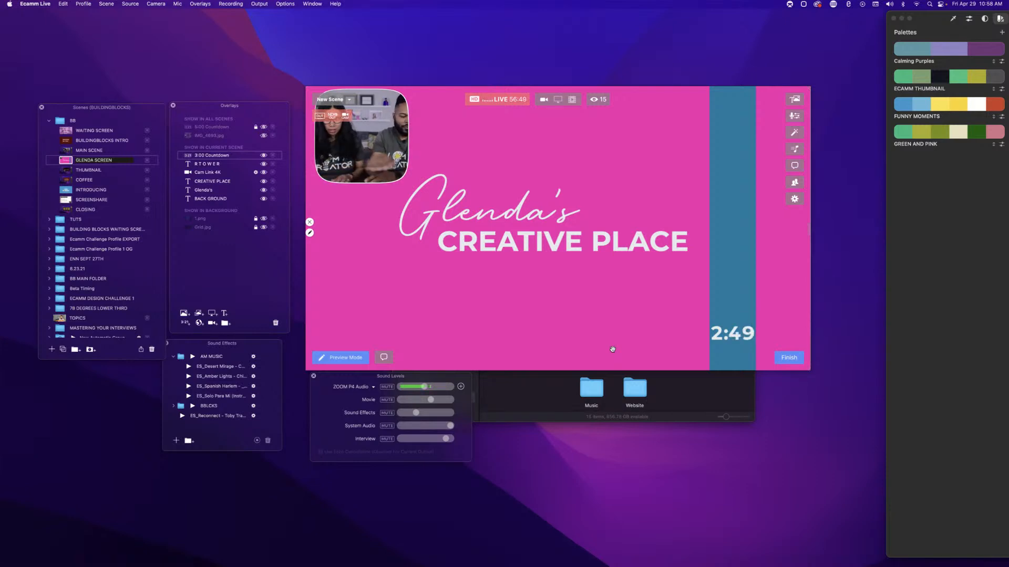
pyautogui.press('super+t')
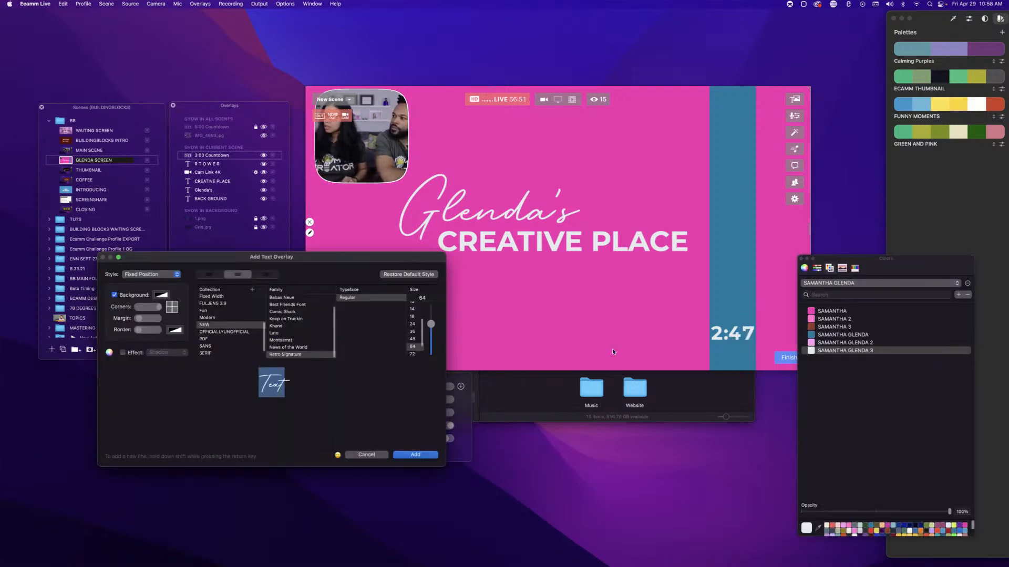
pyautogui.click(290, 320)
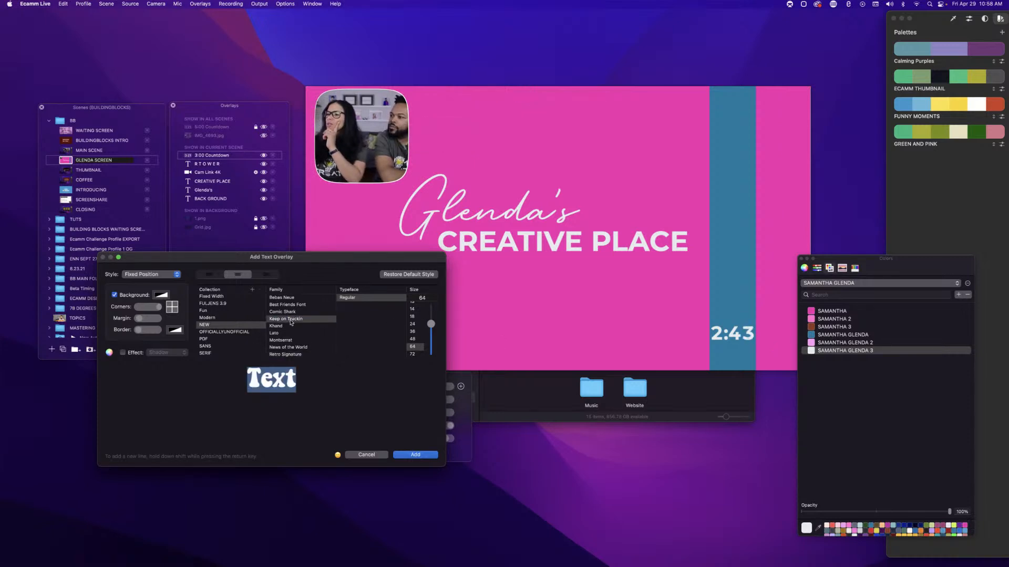
pyautogui.click(376, 455)
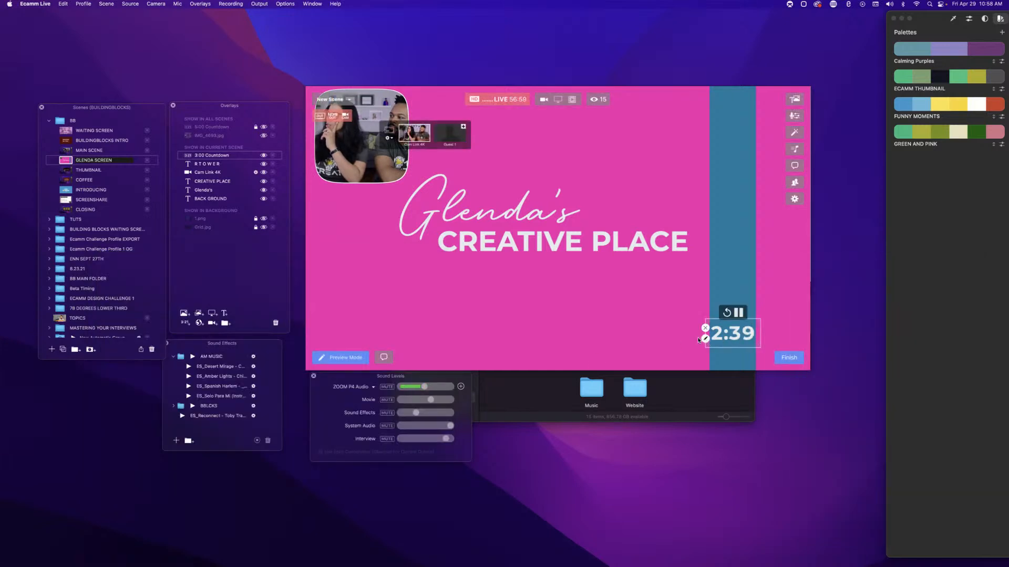
# Try the NEW collection fonts from a Attack Graffiti through BD Cartoon Shout and Bebas Neue to Best Friends Font on the countdown.
pyautogui.click(704, 339)
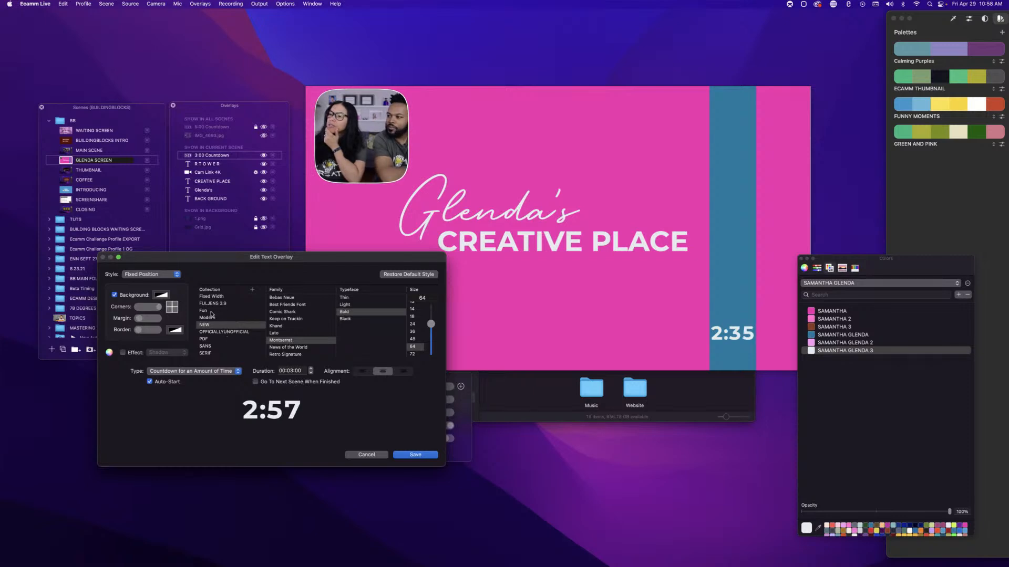
pyautogui.scroll(2, 211, 347)
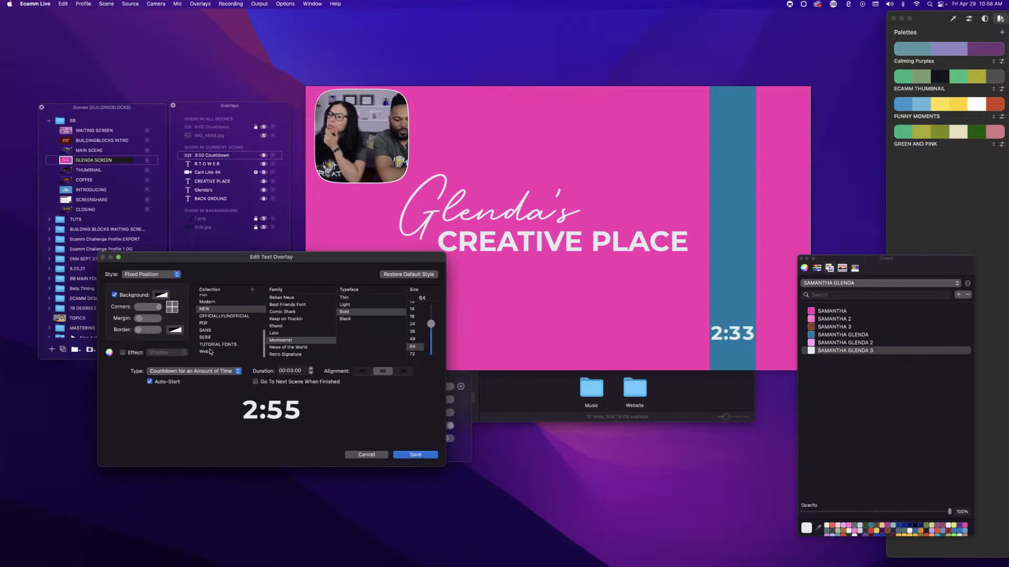
pyautogui.scroll(1, 211, 345)
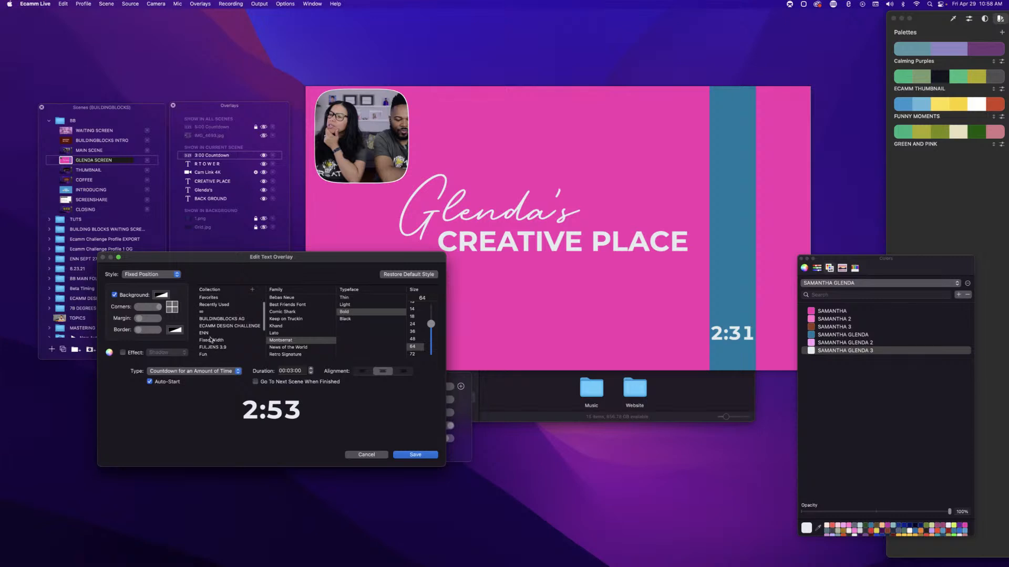
pyautogui.click(210, 338)
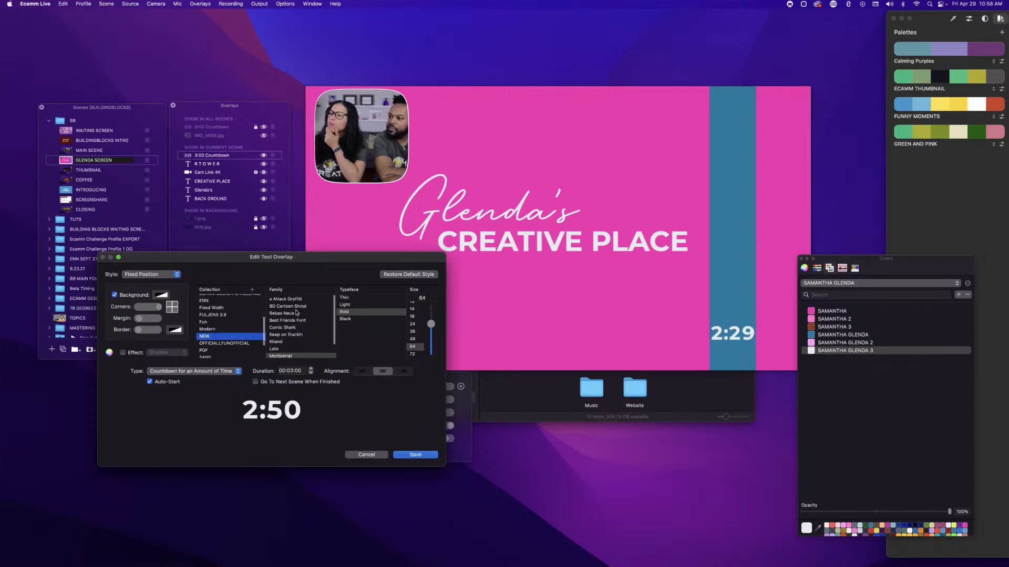
pyautogui.click(287, 298)
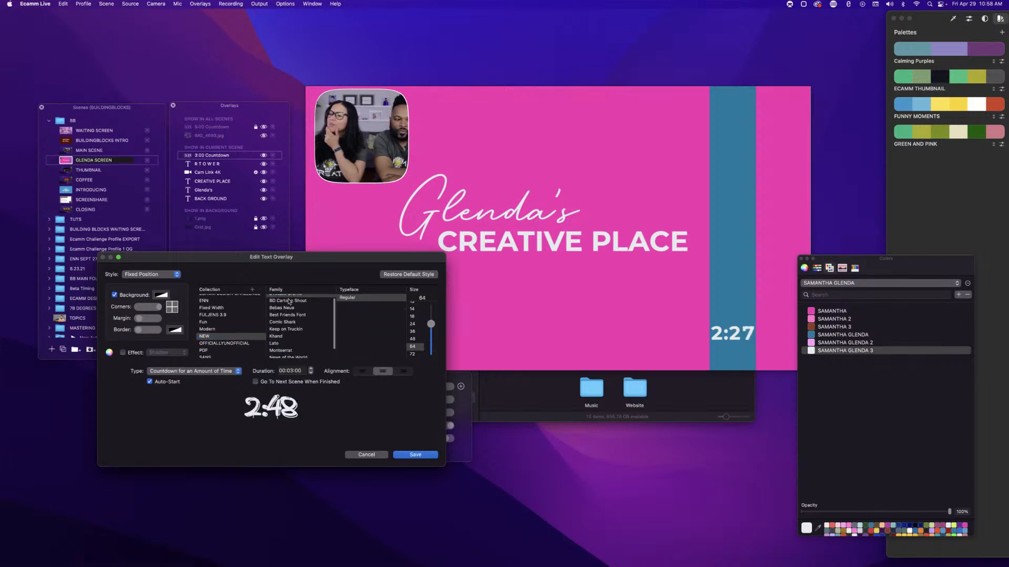
pyautogui.click(288, 303)
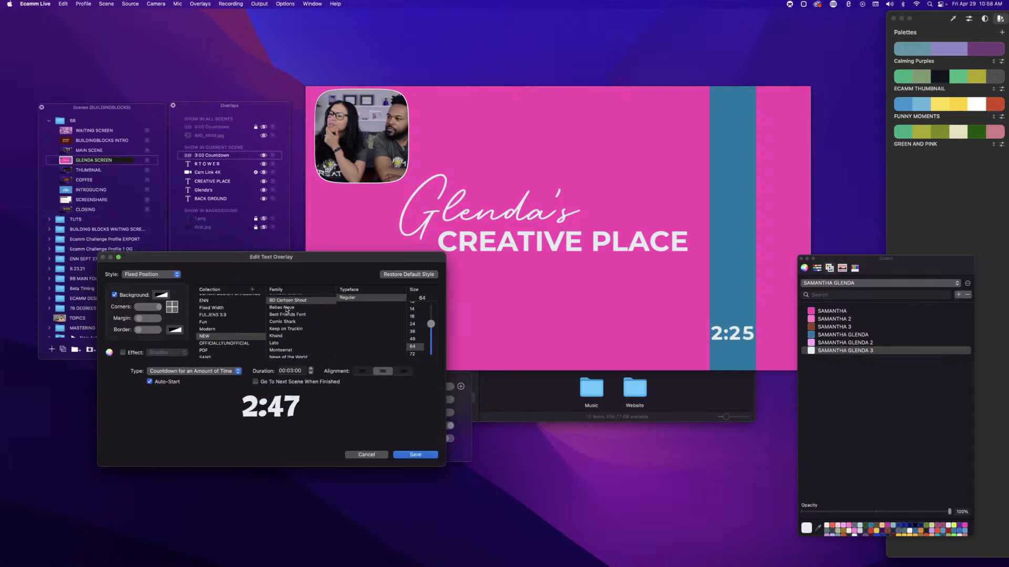
pyautogui.click(286, 309)
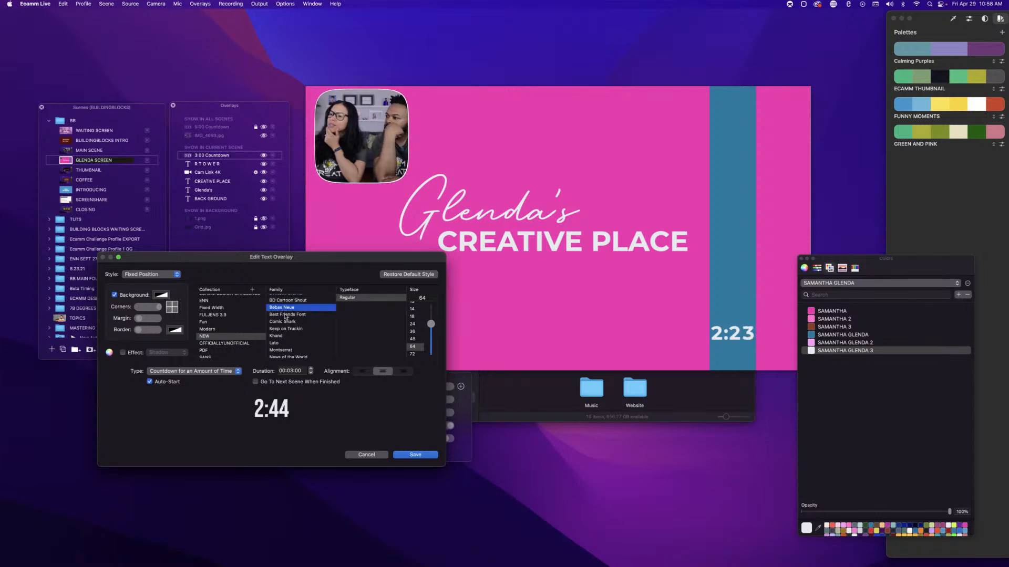
pyautogui.click(286, 315)
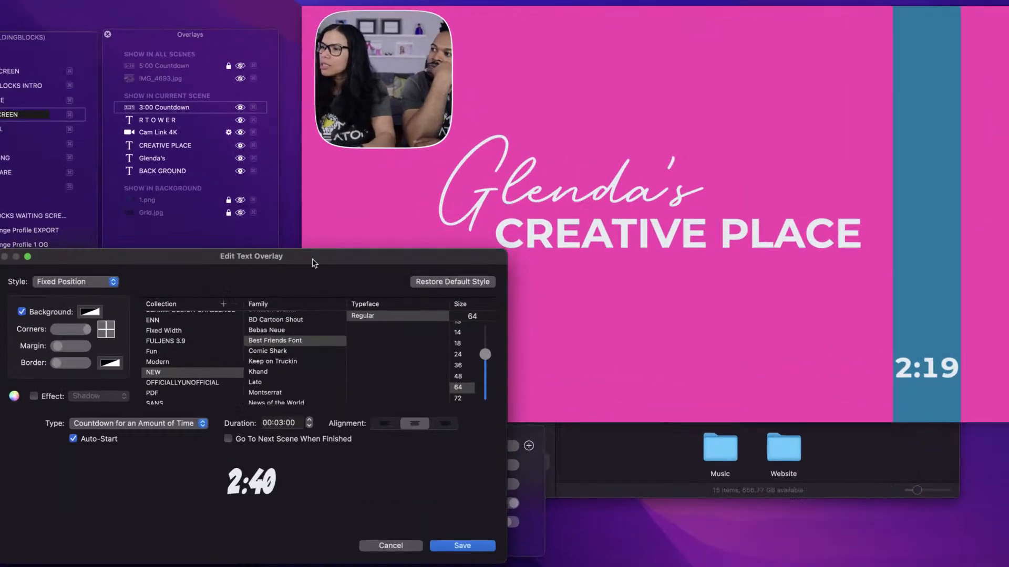
# Try the remaining NEW collection fonts on the countdown, from Comic Shark, Keep on Truckin, Khand and Lato through Retro Signature.
pyautogui.moveTo(314, 262); pyautogui.dragTo(405, 111)
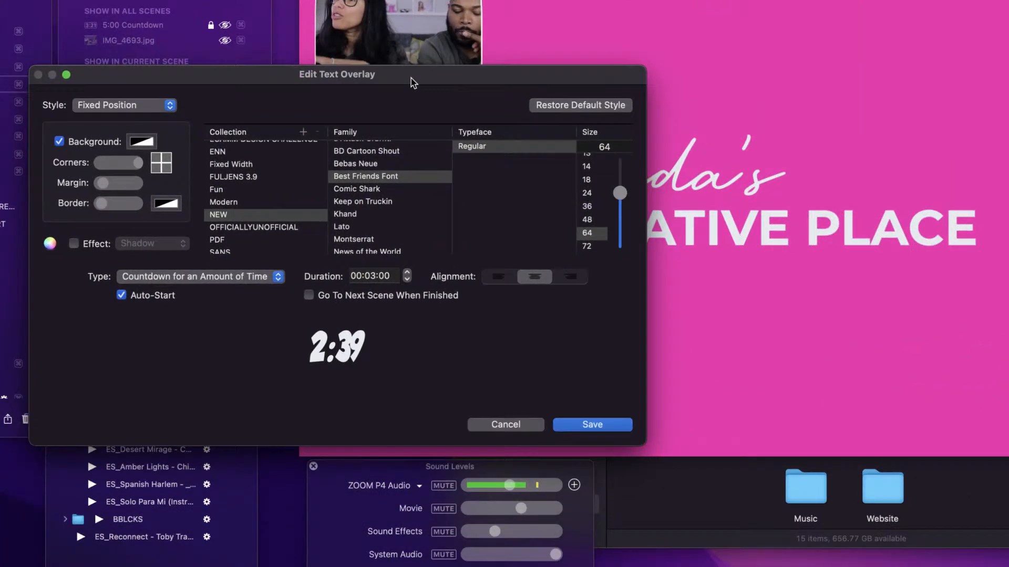
pyautogui.click(350, 188)
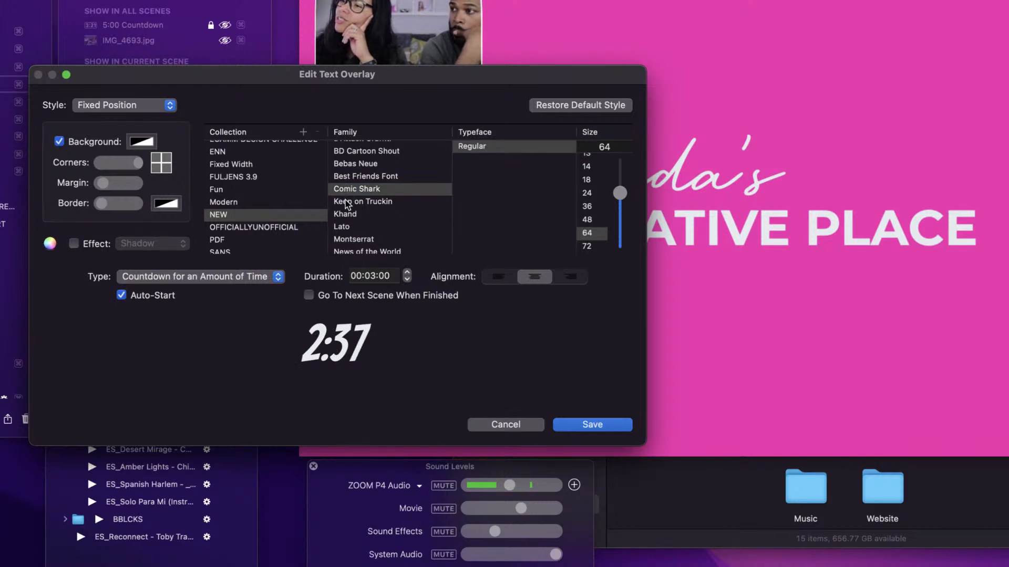
pyautogui.click(346, 202)
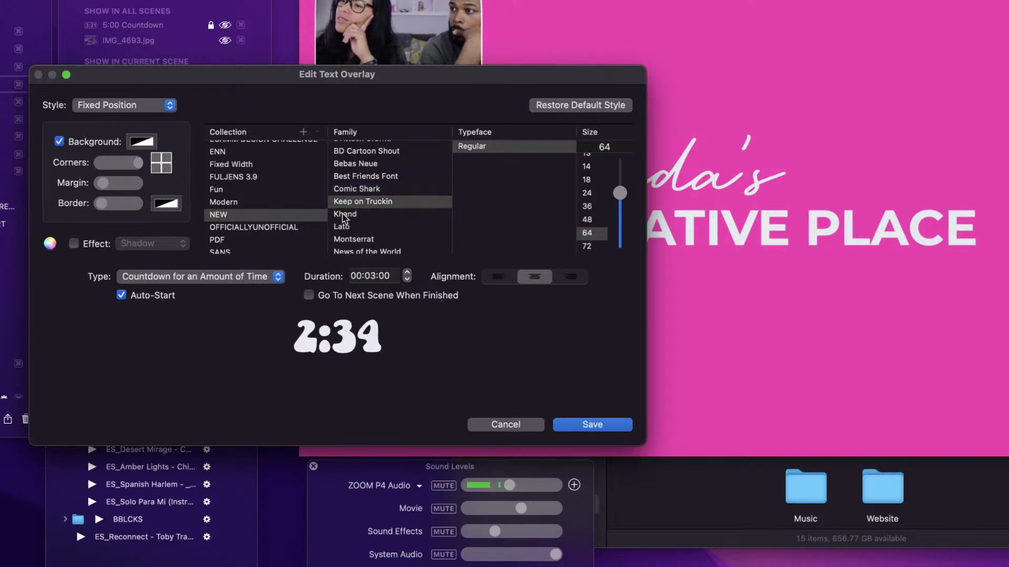
pyautogui.click(344, 216)
pyautogui.click(341, 227)
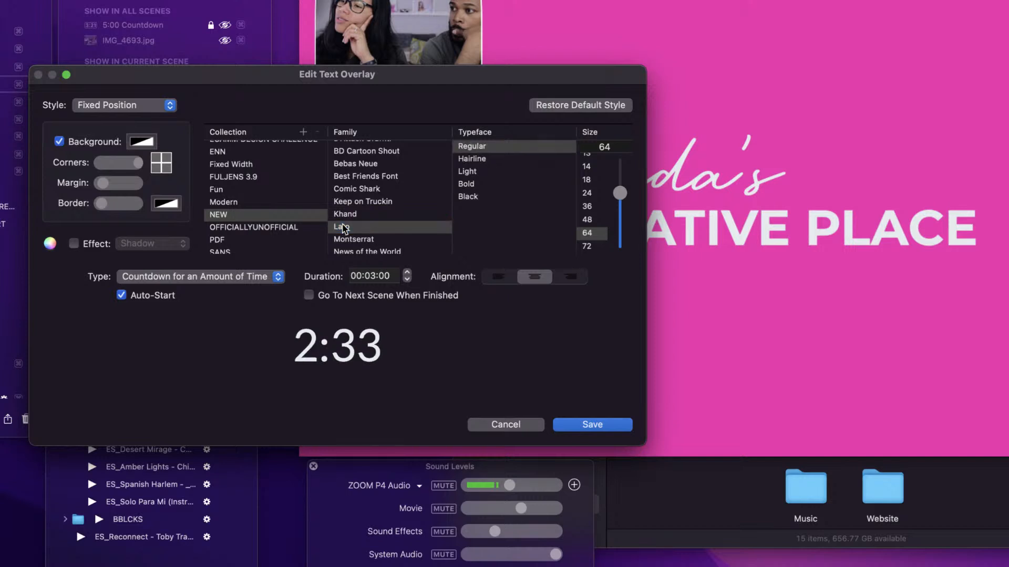
pyautogui.click(345, 239)
pyautogui.scroll(-2, 346, 246)
pyautogui.scroll(1, 347, 247)
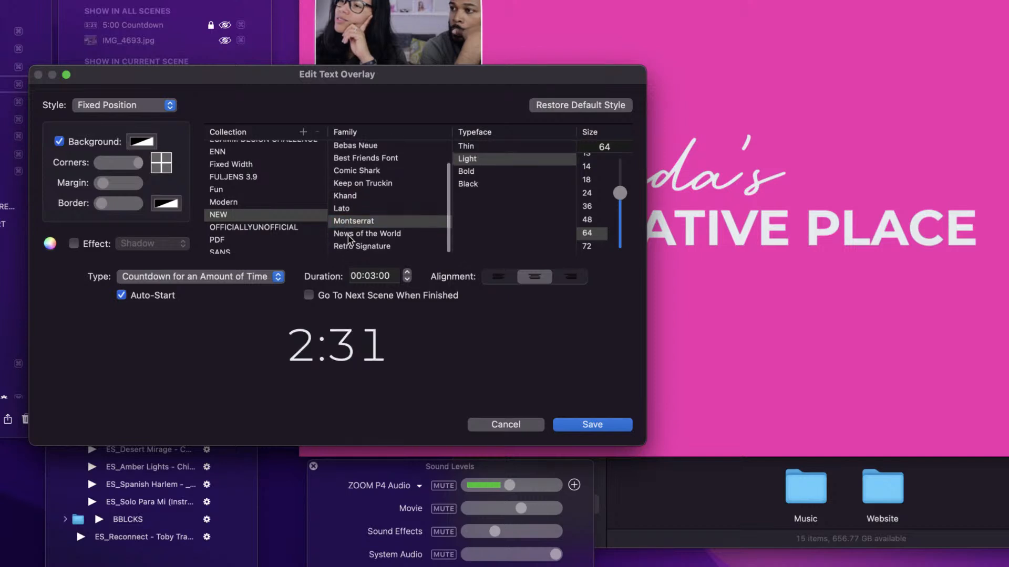
pyautogui.click(347, 234)
pyautogui.click(347, 248)
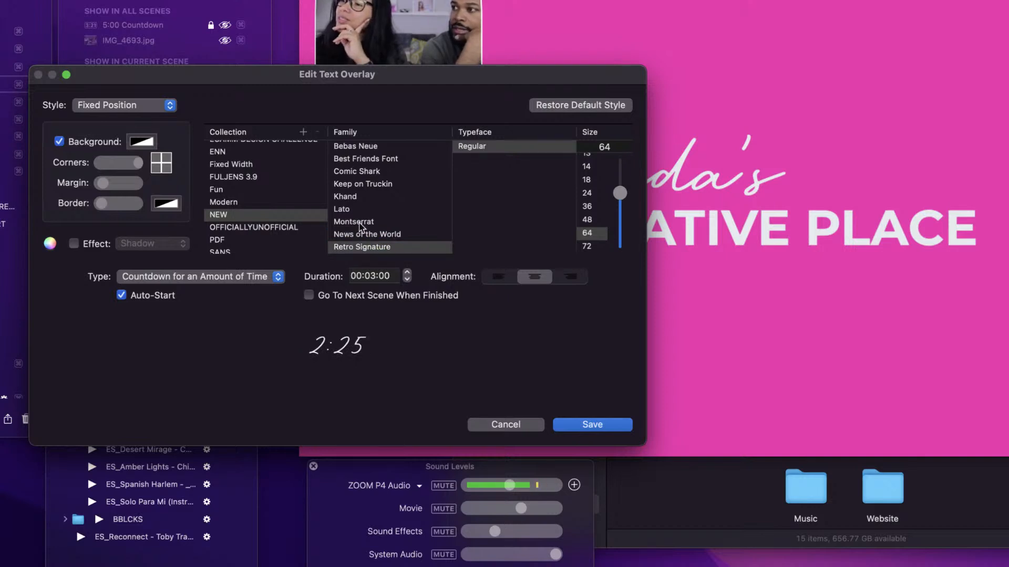
# Set the countdown's font to Montserrat Light at size 64 and save the overlay.
pyautogui.click(360, 223)
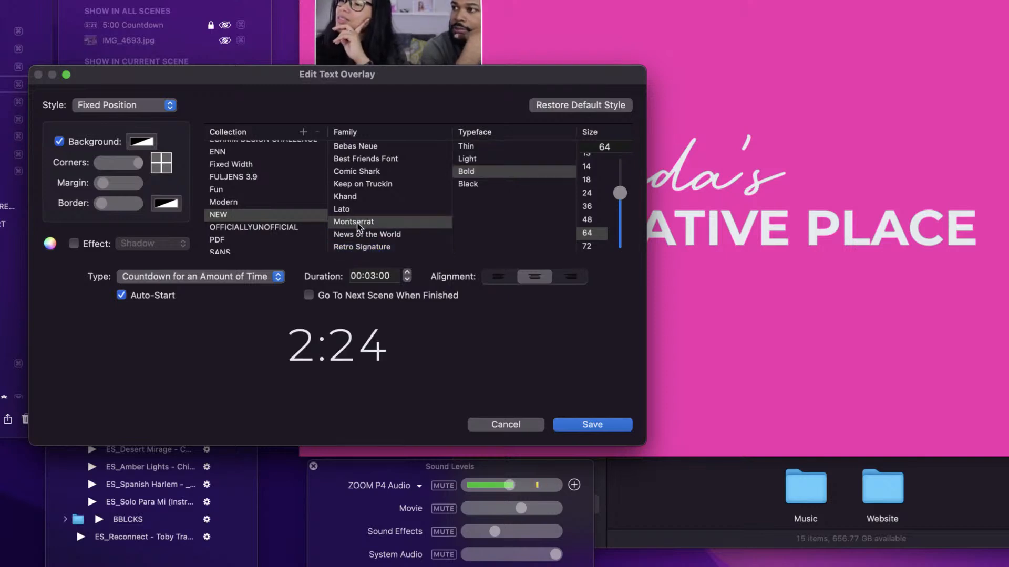
pyautogui.click(471, 175)
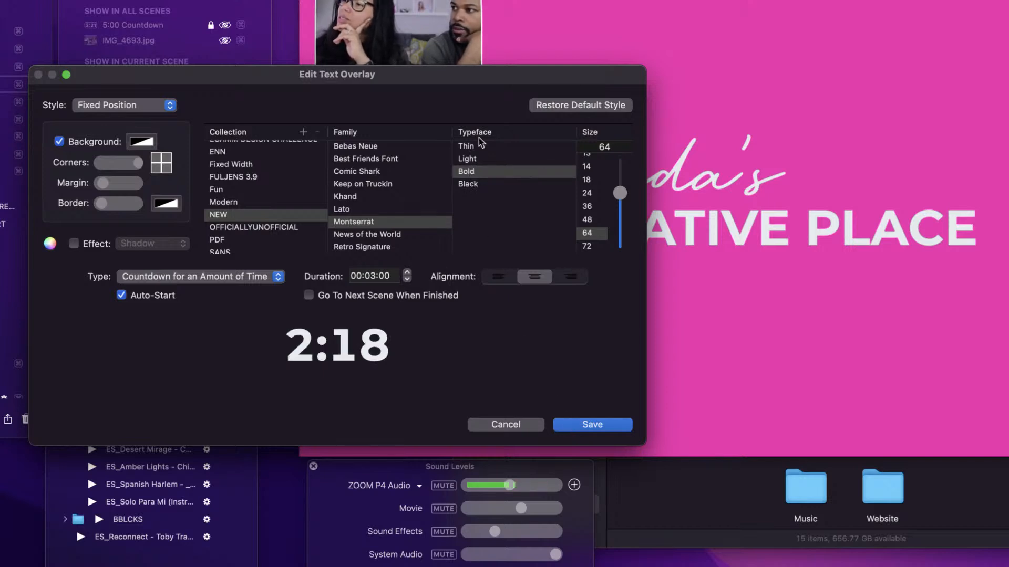
pyautogui.click(467, 147)
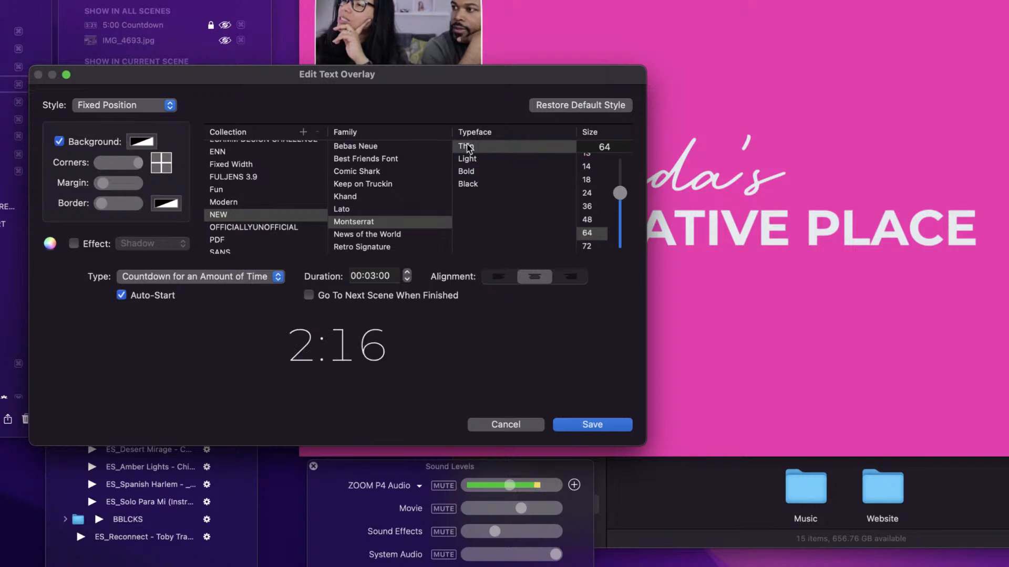
pyautogui.click(466, 169)
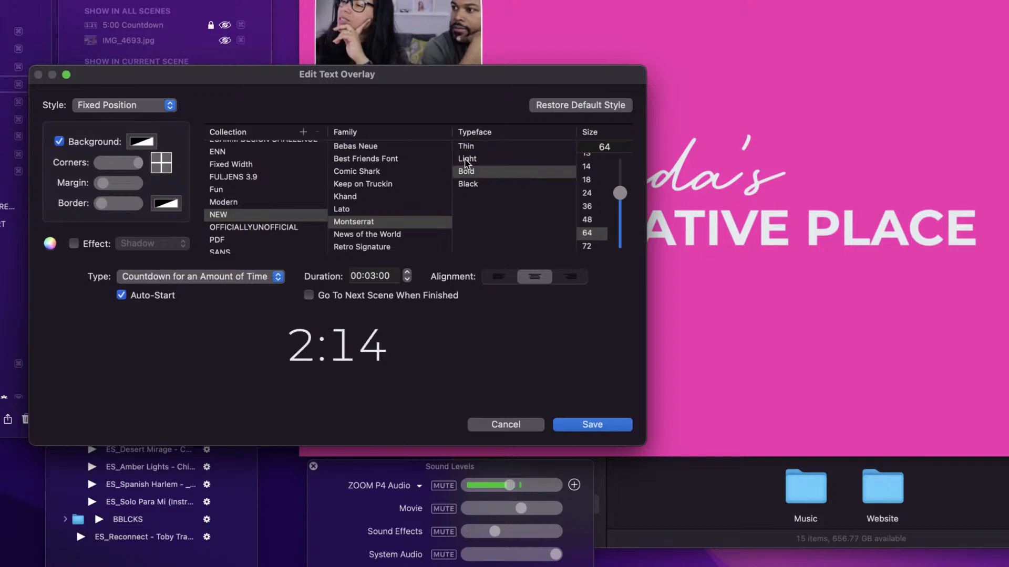
pyautogui.click(588, 424)
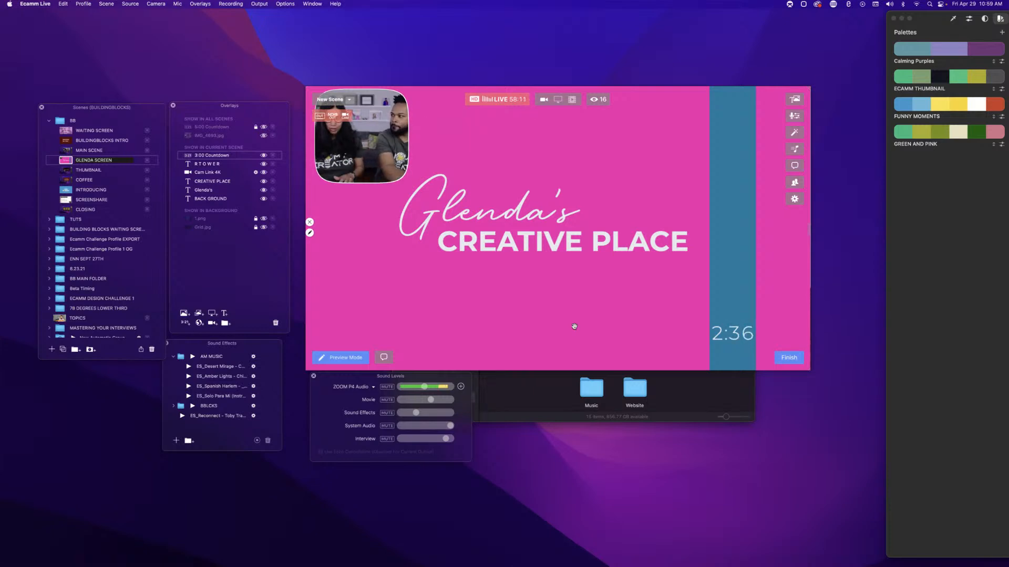
# Add a size 64 text overlay containing only the cherry blossom emoji, found by searching the characters for FLOWER.
pyautogui.click(224, 313)
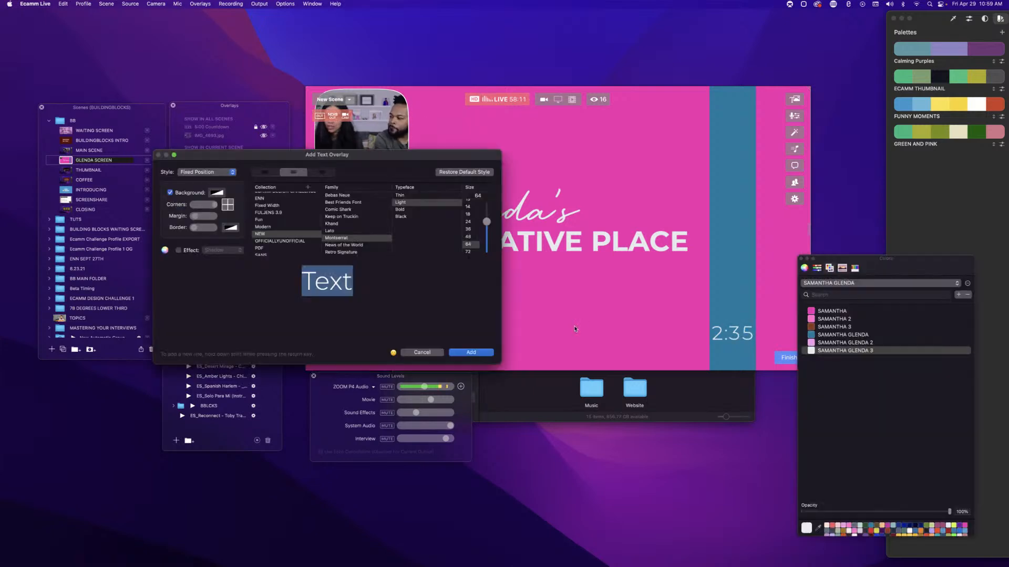
pyautogui.click(392, 353)
pyautogui.click(535, 328)
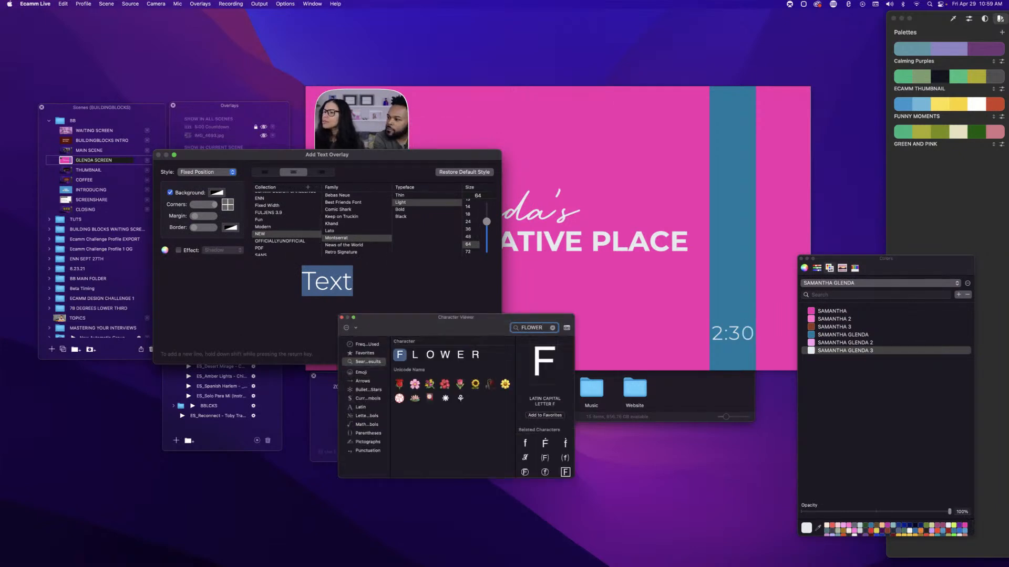
pyautogui.doubleClick(415, 385)
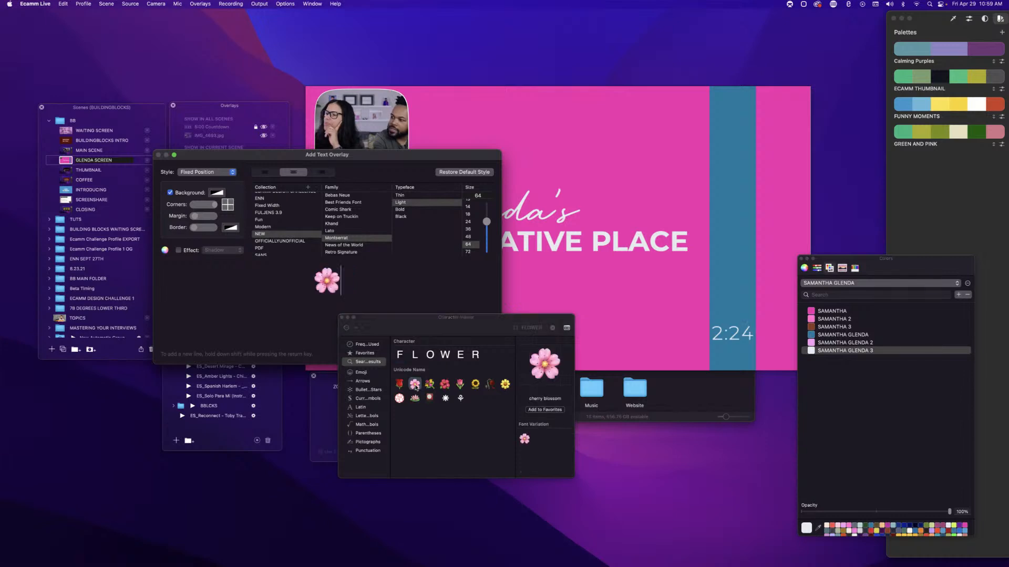
pyautogui.click(341, 318)
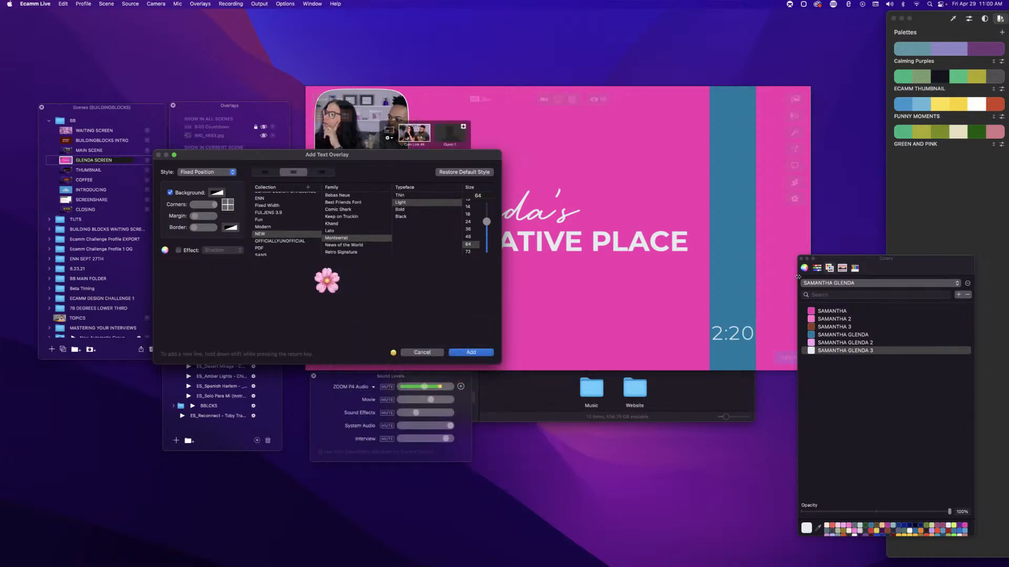
pyautogui.click(802, 258)
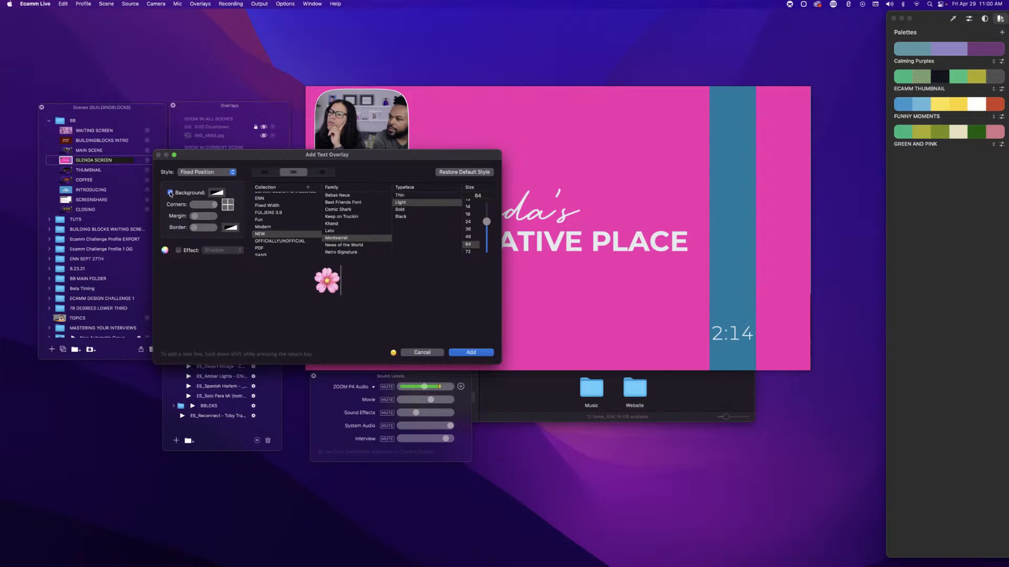
pyautogui.click(470, 352)
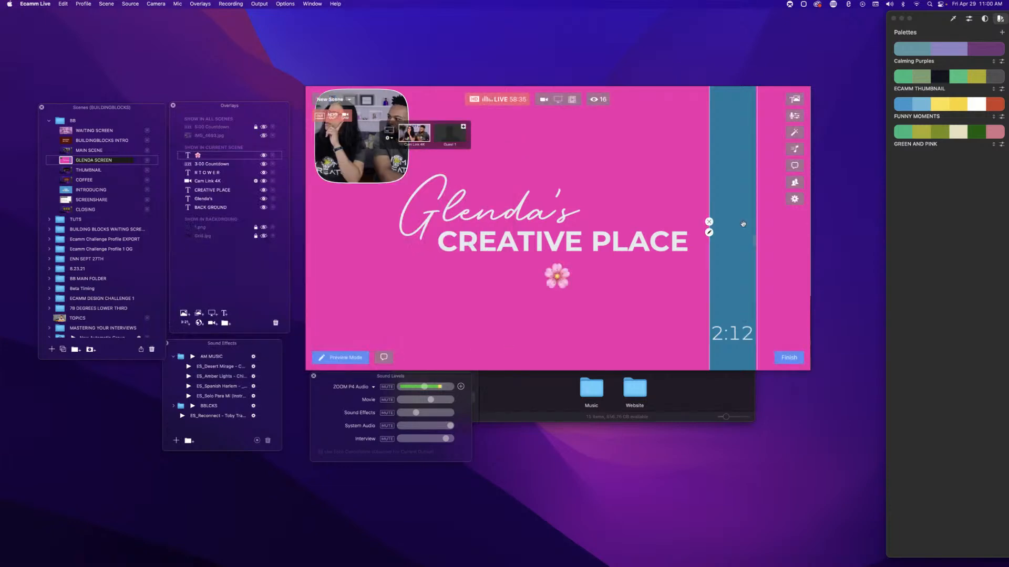
# Stack six cherry blossoms in an evenly spaced column down the blue stripe and move the countdown beneath the word PLACE.
pyautogui.moveTo(557, 278)
pyautogui.mouseDown()
pyautogui.moveTo(575, 215)
pyautogui.moveTo(557, 210)
pyautogui.moveTo(738, 134)
pyautogui.moveTo(730, 128)
pyautogui.moveTo(731, 333)
pyautogui.moveTo(731, 317)
pyautogui.mouseUp()
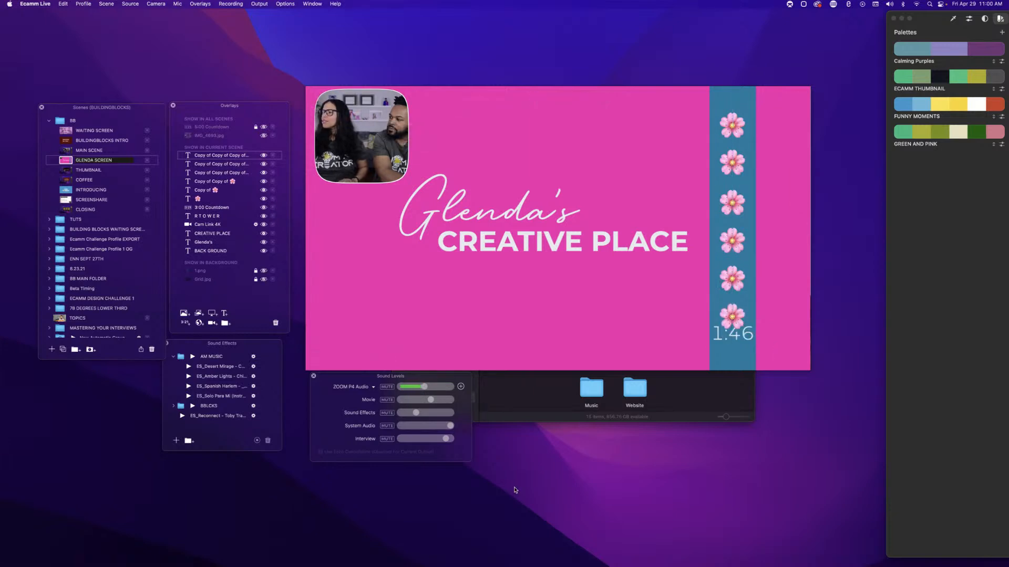
pyautogui.moveTo(717, 342)
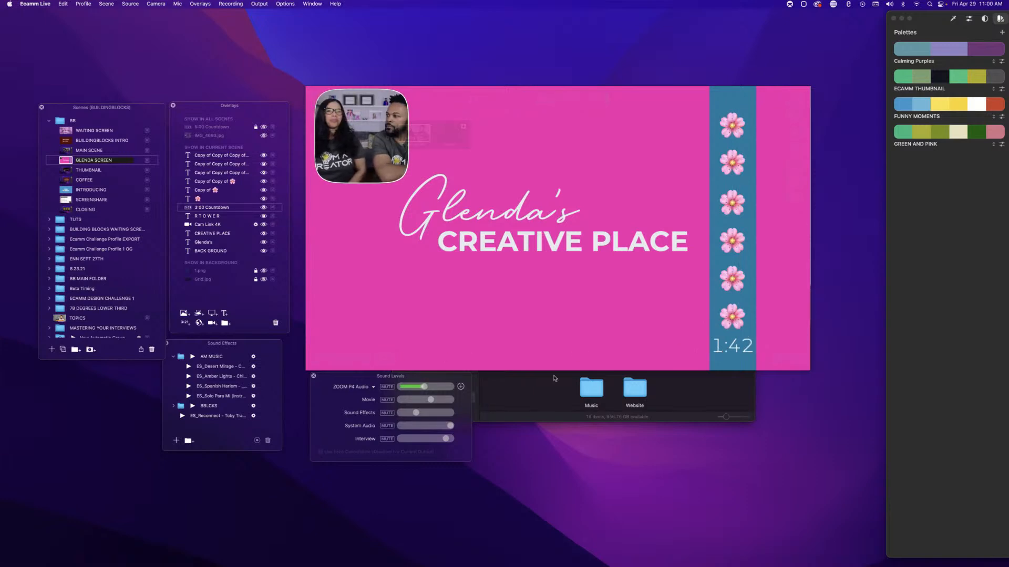
pyautogui.moveTo(734, 346); pyautogui.dragTo(663, 270)
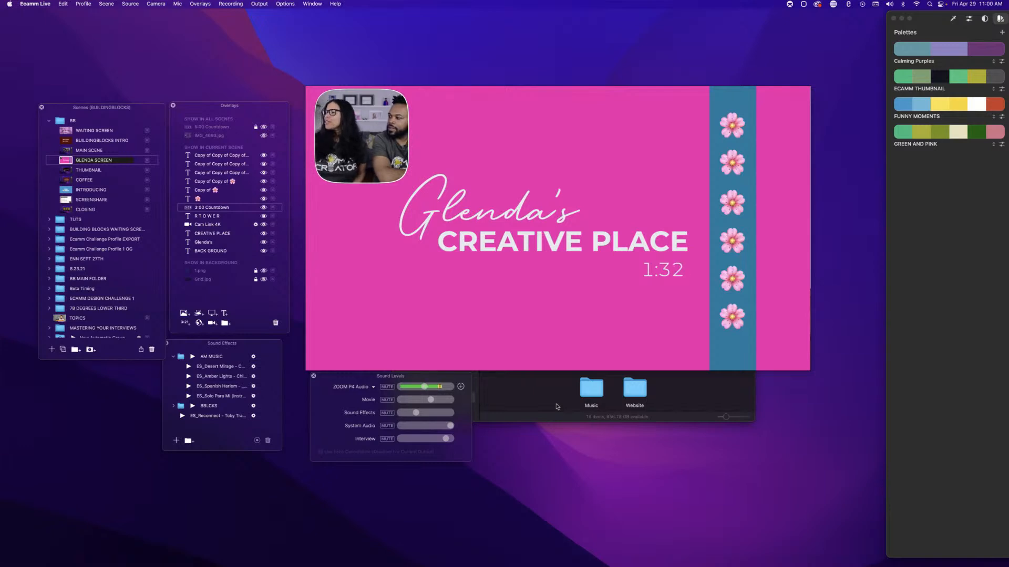
# Enlarge the uppermost cherry blossom until it extends past both sides of the blue stripe.
pyautogui.click(731, 126)
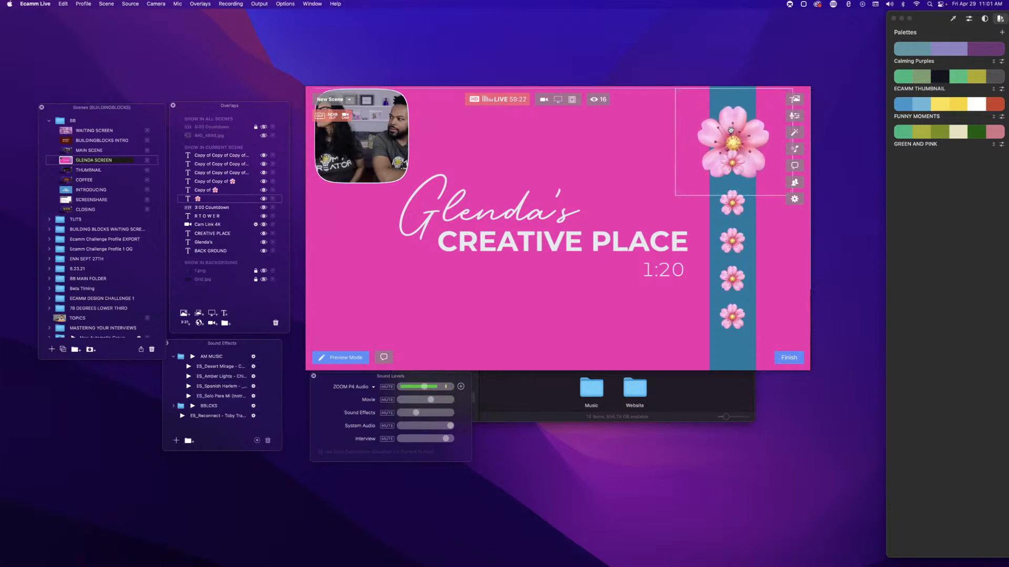
pyautogui.moveTo(721, 166)
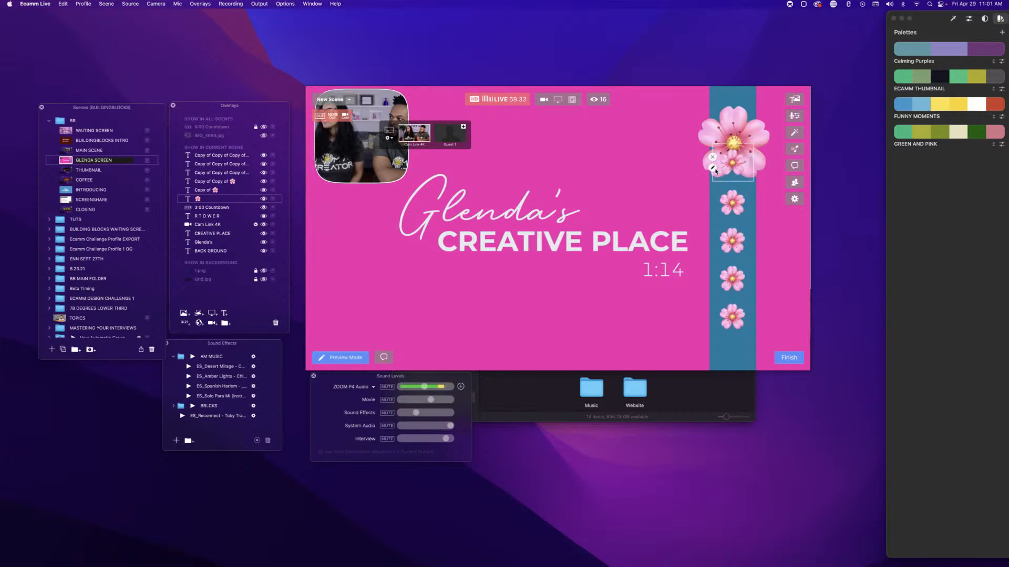
pyautogui.click(713, 168)
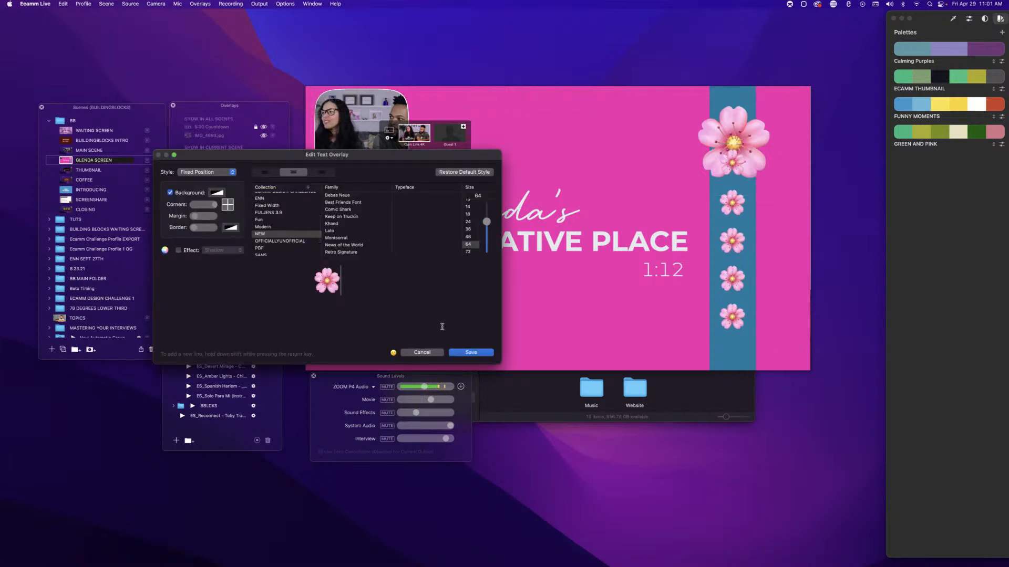
pyautogui.click(415, 355)
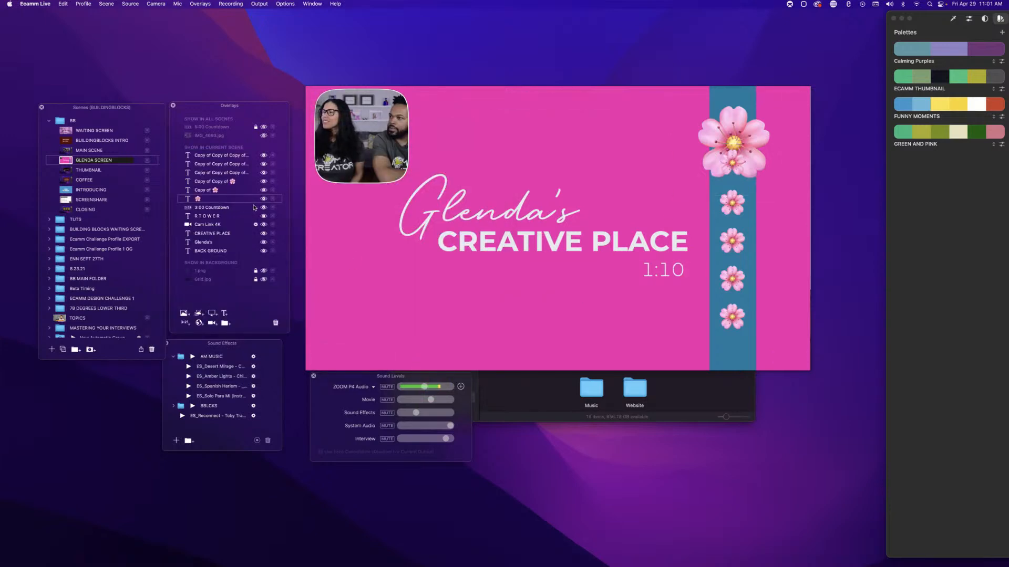
# Hide the four small cherry blossom copies lower down on the blue stripe.
pyautogui.click(264, 155)
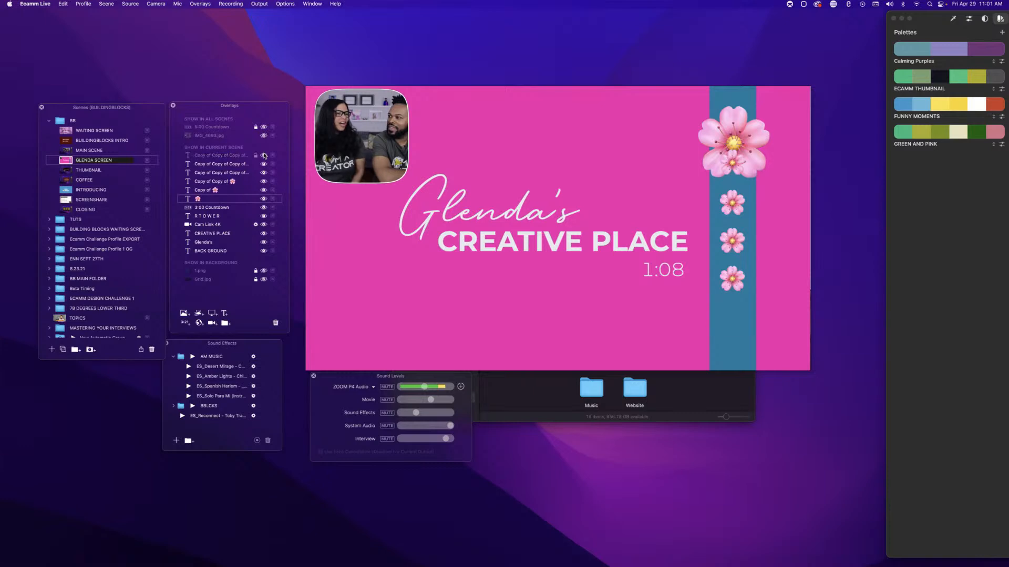
pyautogui.click(264, 164)
pyautogui.click(264, 172)
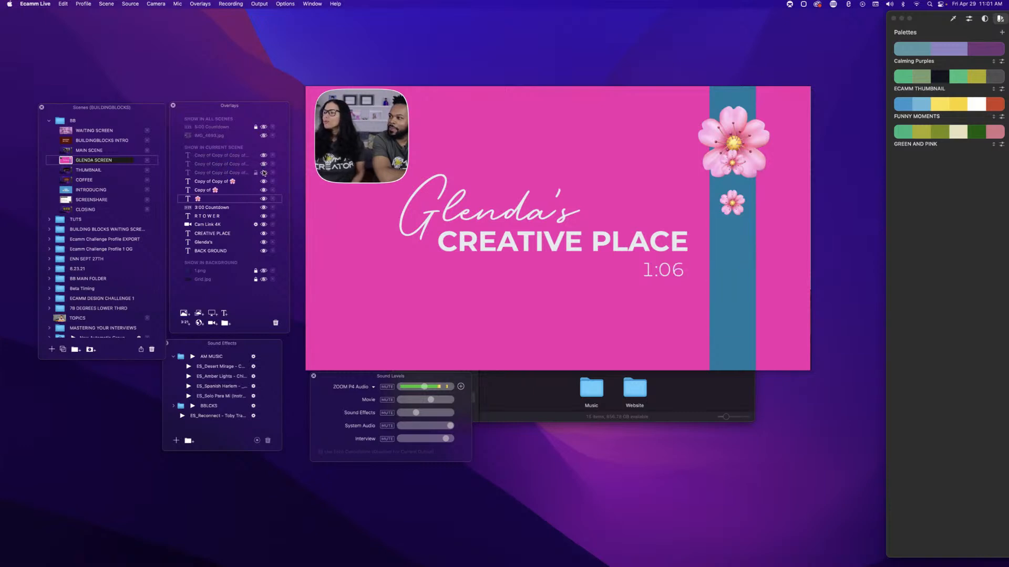
pyautogui.click(264, 182)
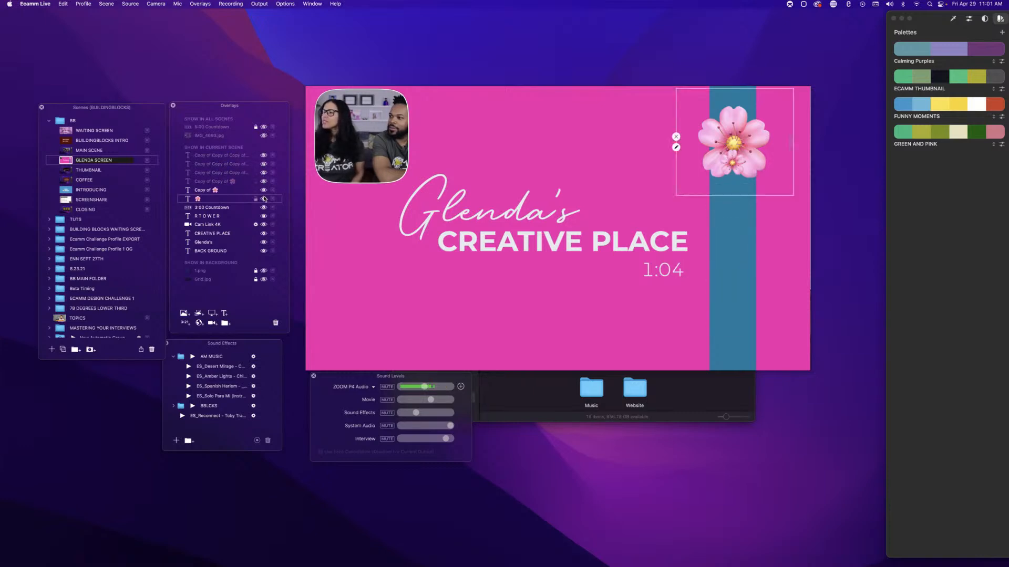
# Hide the last small cherry blossom copy and enlarge the big blossom at the upper end of the blue stripe a little more.
pyautogui.click(263, 191)
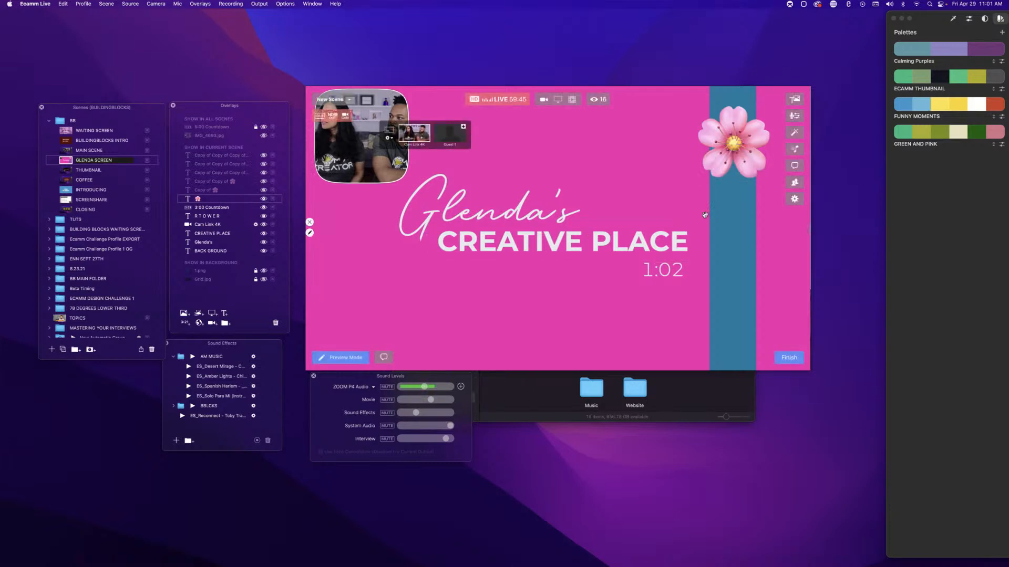
pyautogui.scroll(3, 729, 141)
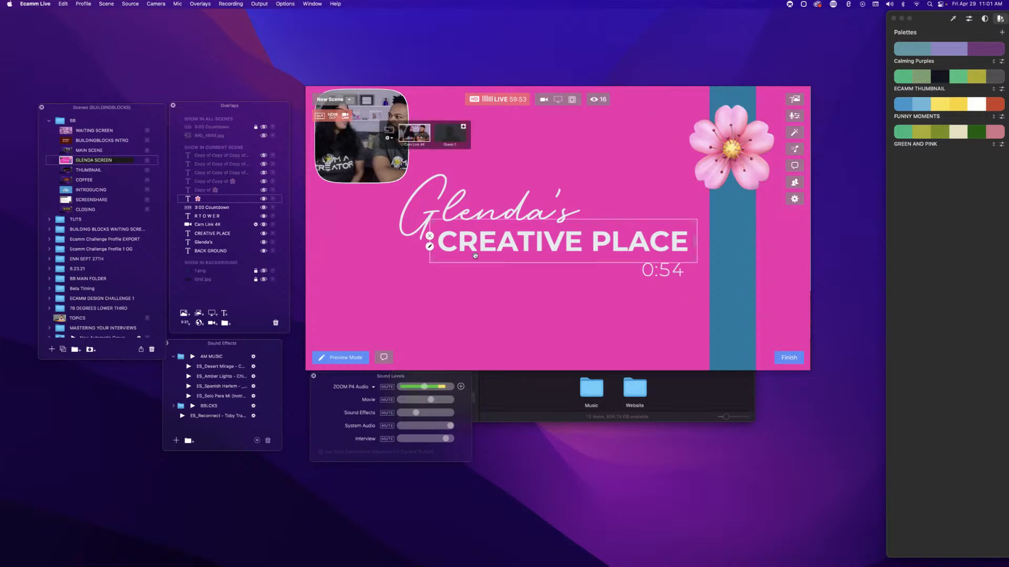
# Give the countdown overlay a Light Glow effect and save it.
pyautogui.click(636, 274)
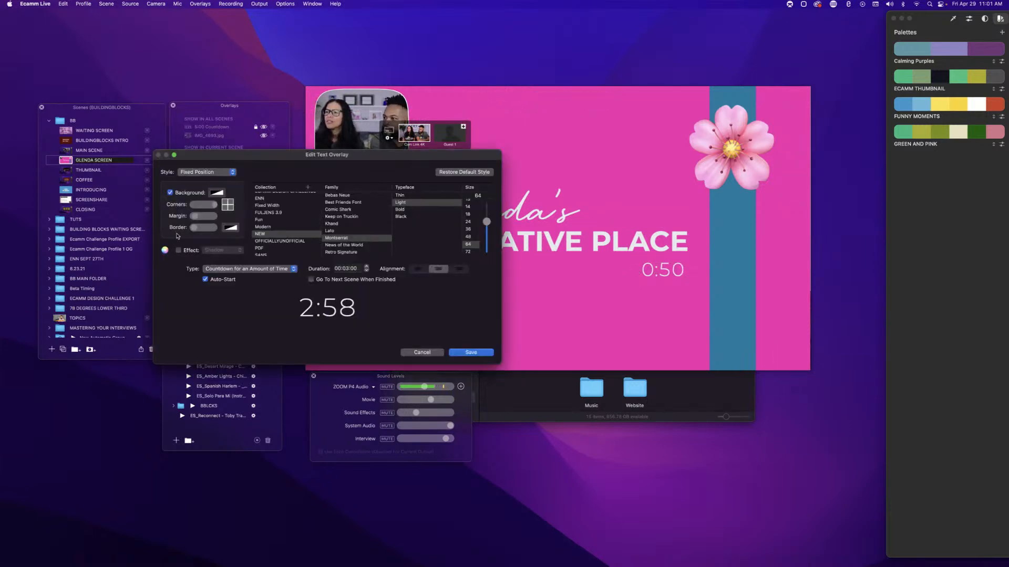
pyautogui.click(178, 250)
pyautogui.click(212, 251)
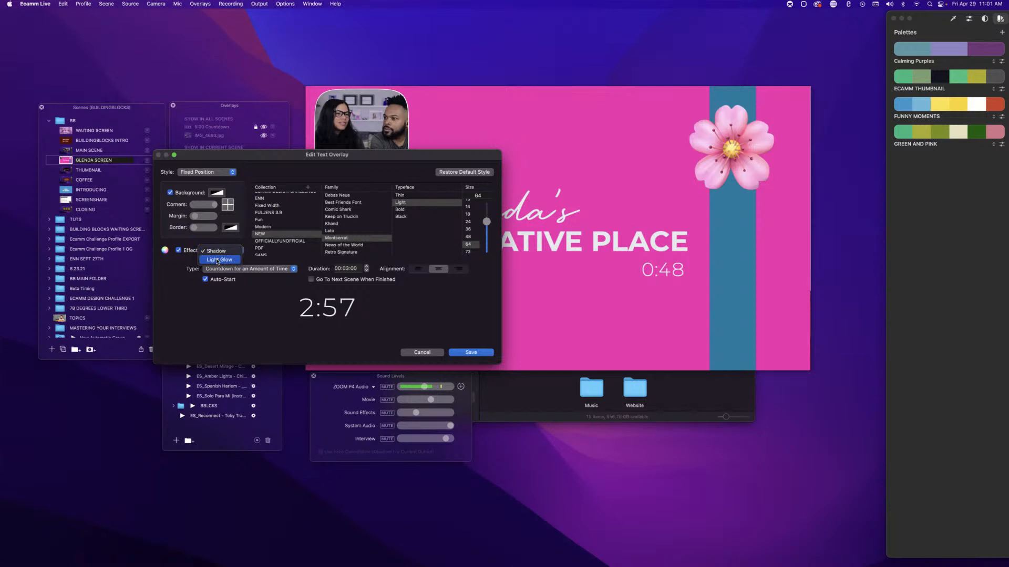
pyautogui.click(216, 258)
pyautogui.click(466, 351)
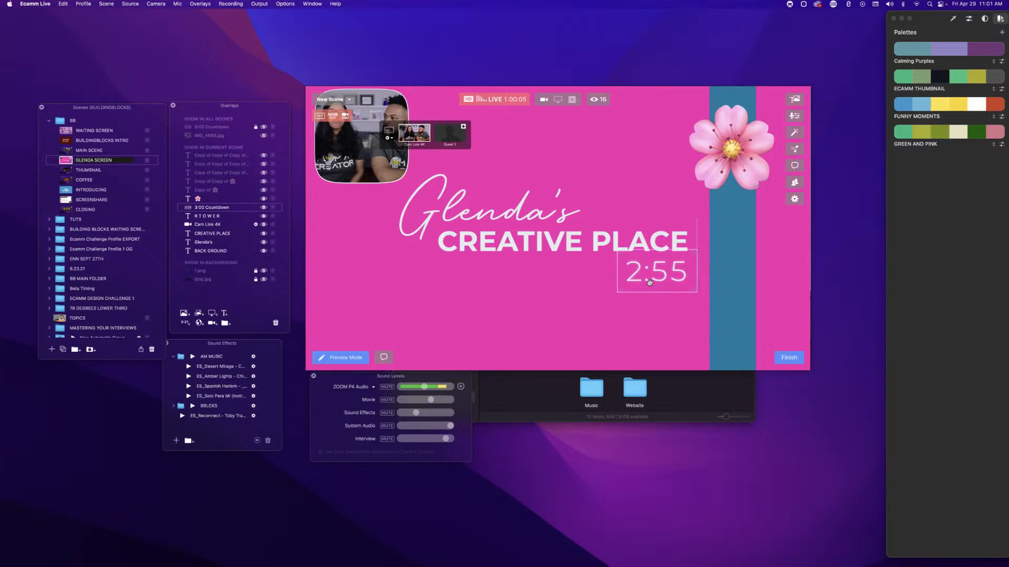
# Try the countdown on the lower part of the blue stripe, shrunk to about the stripe's width.
pyautogui.moveTo(649, 283); pyautogui.dragTo(727, 300)
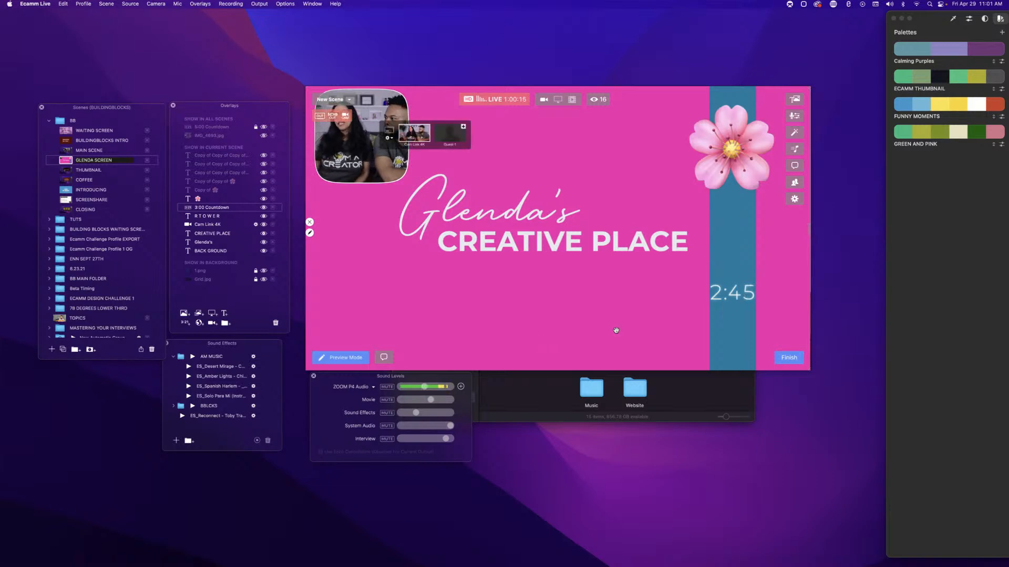
pyautogui.moveTo(727, 297)
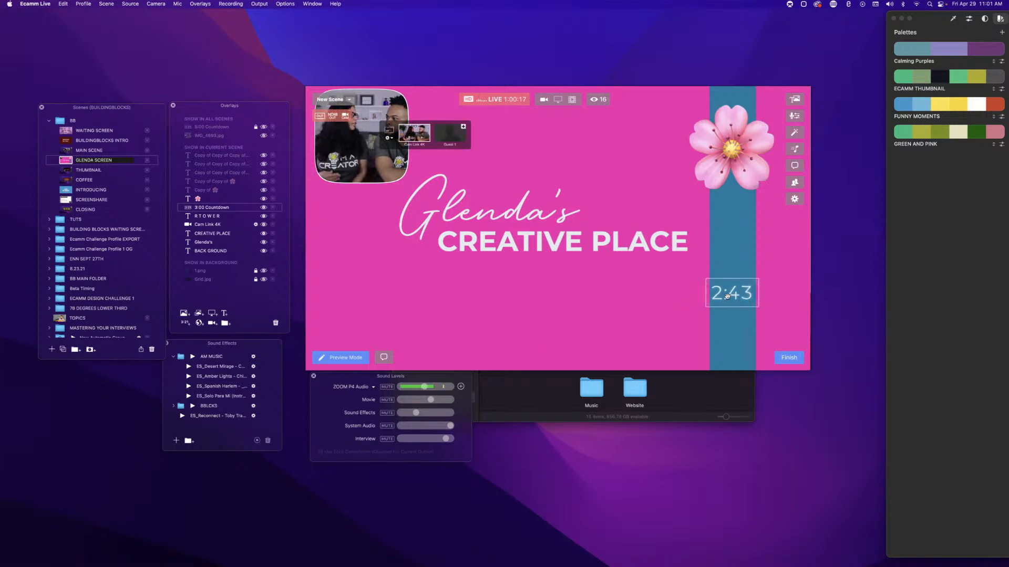
pyautogui.moveTo(727, 297); pyautogui.dragTo(728, 330)
# Move the countdown off the blue stripe and place it beneath the word PLACE.
pyautogui.moveTo(735, 329)
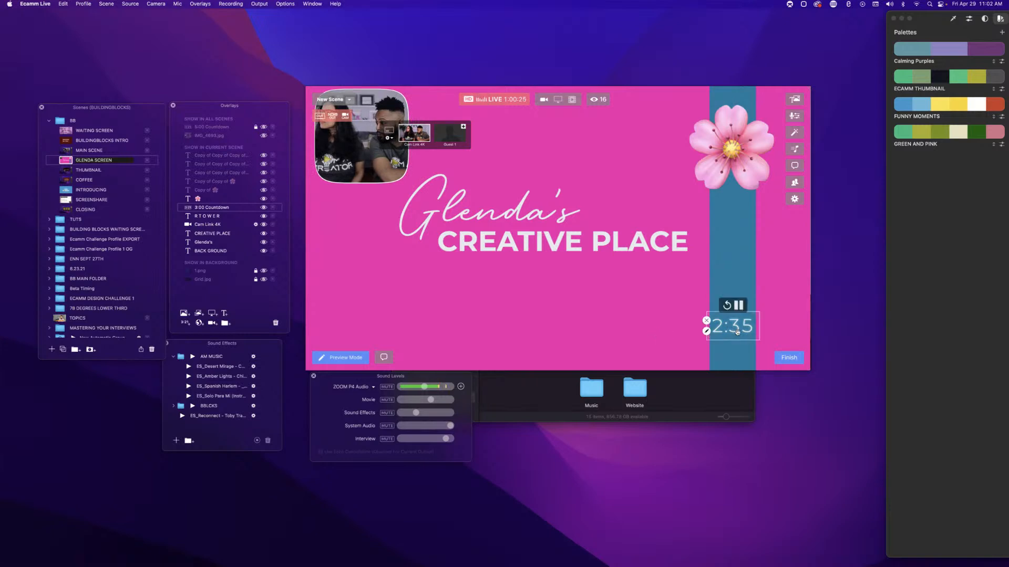
pyautogui.moveTo(736, 329); pyautogui.dragTo(663, 304)
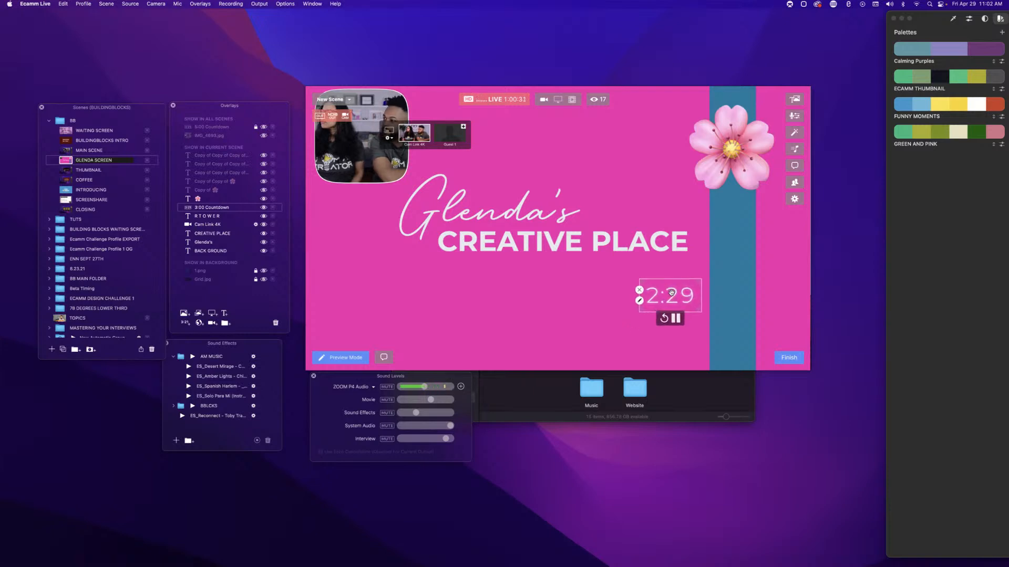
pyautogui.moveTo(671, 292); pyautogui.dragTo(662, 265)
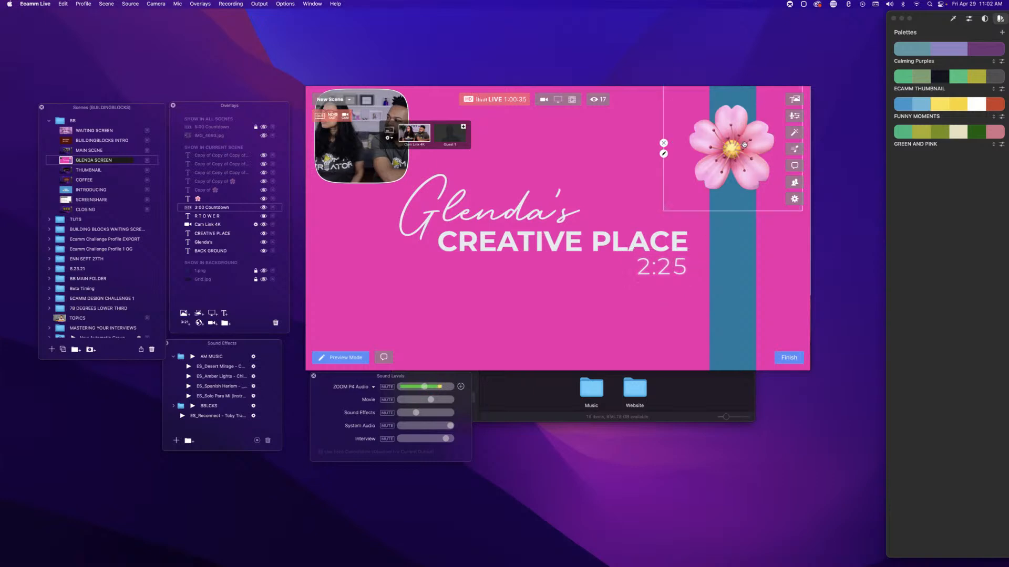
# Start a new text overlay with the wording "We will be with you soon".
pyautogui.moveTo(661, 549)
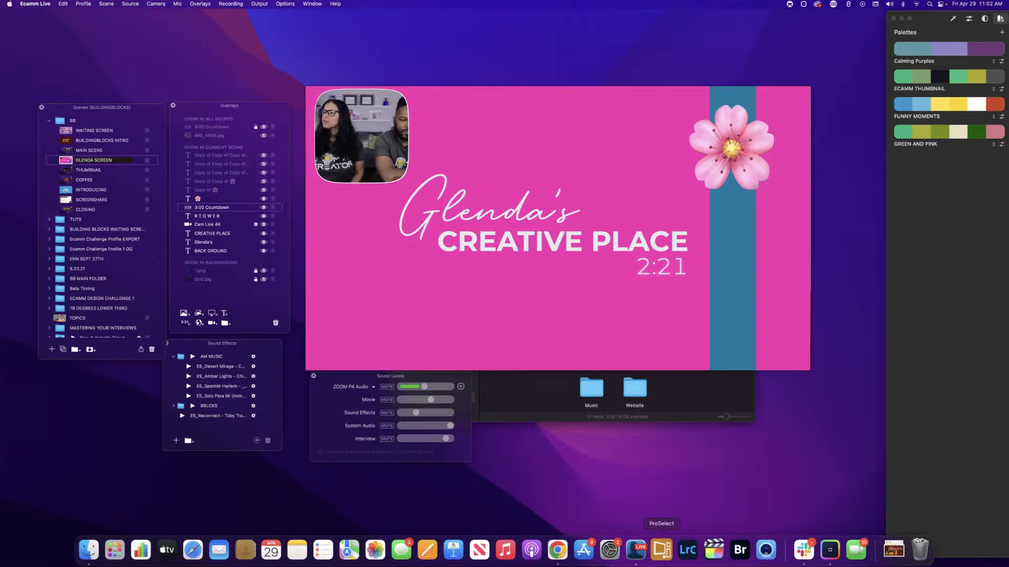
pyautogui.moveTo(558, 359)
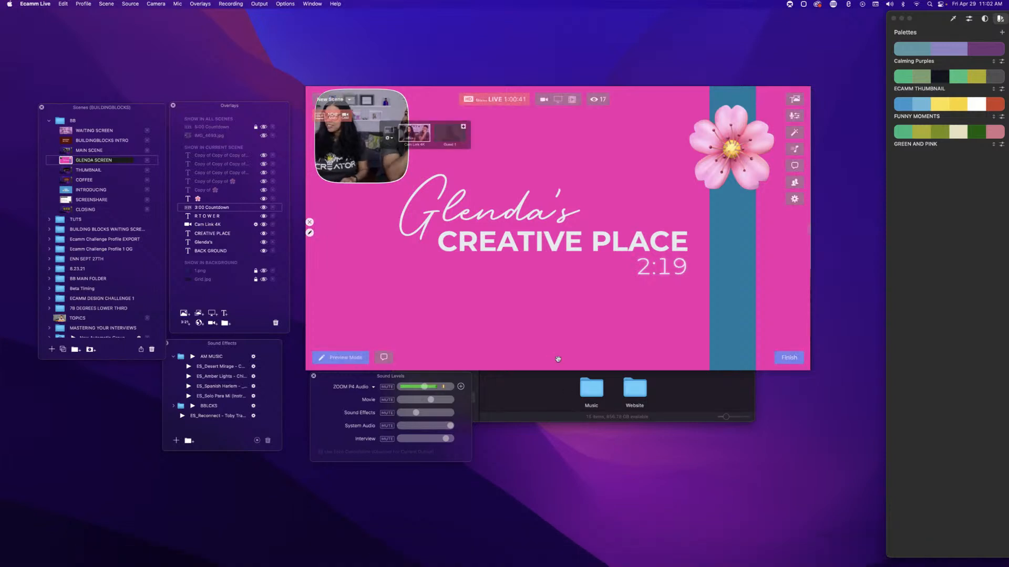
pyautogui.press('super+t')
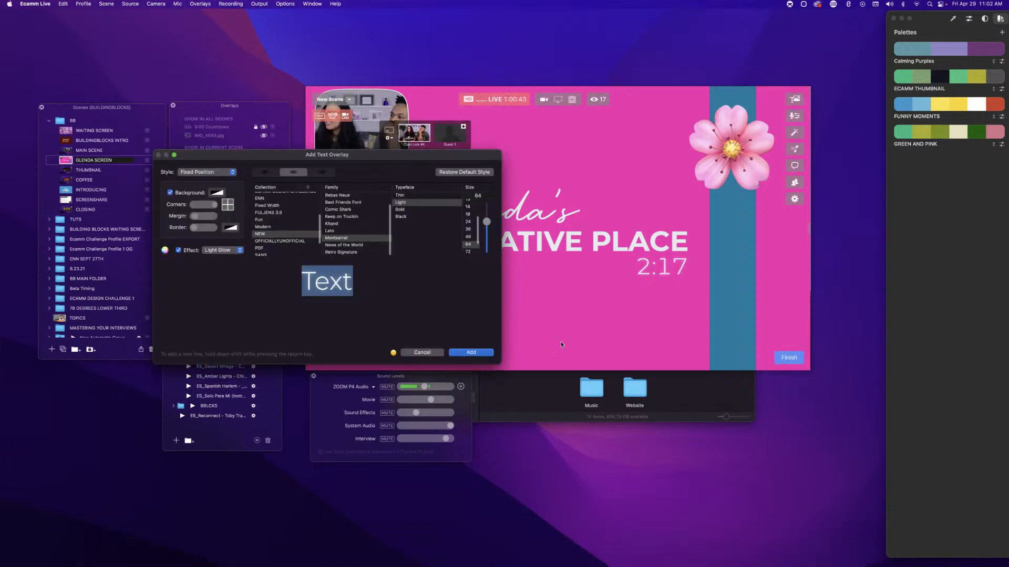
pyautogui.write('WE WI')
pyautogui.press('BackSpace')
pyautogui.press('BackSpace')
pyautogui.press('BackSpace')
pyautogui.press('BackSpace')
pyautogui.press('BackSpace')
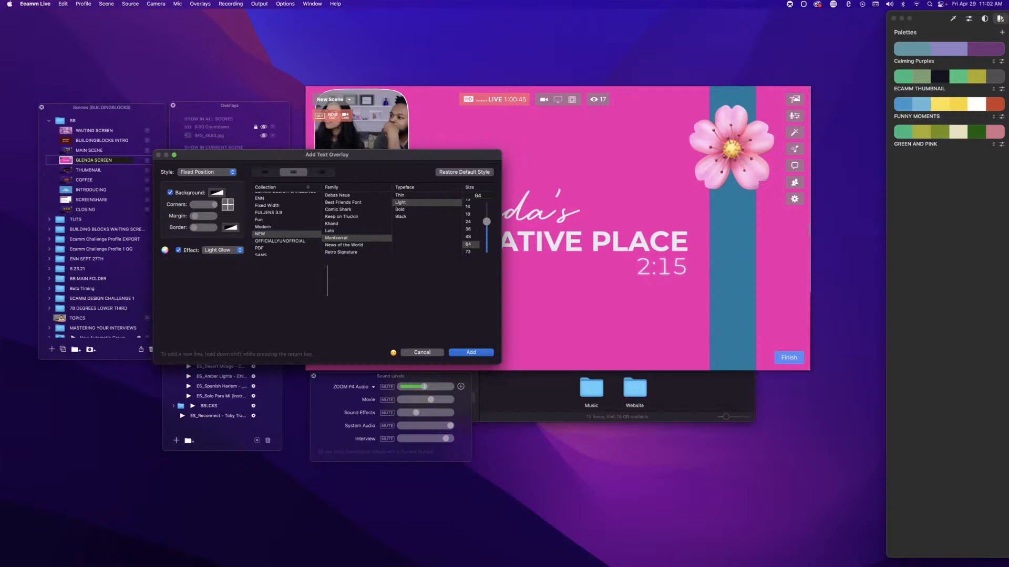
pyautogui.write('We will be')
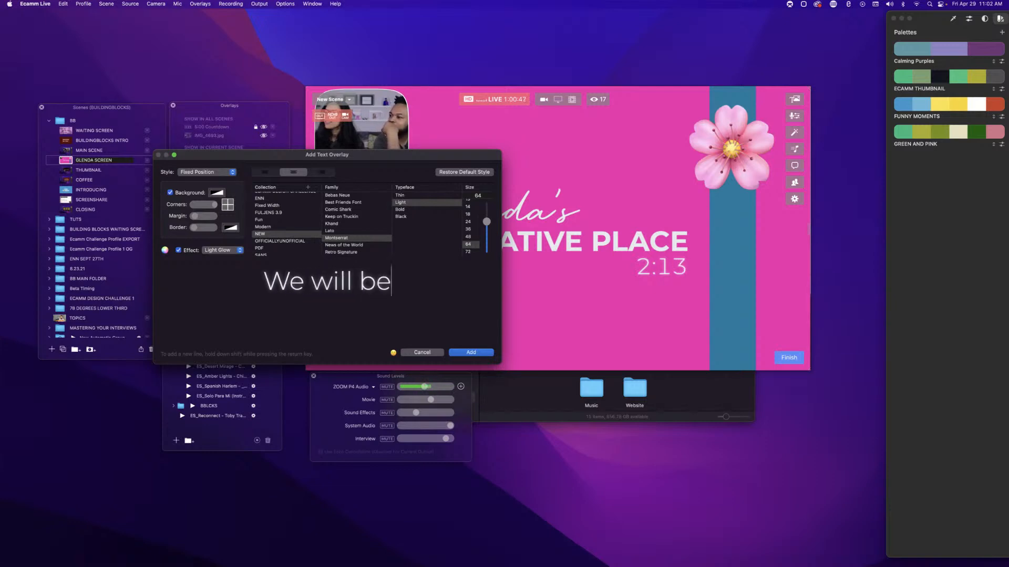
pyautogui.write(' with you')
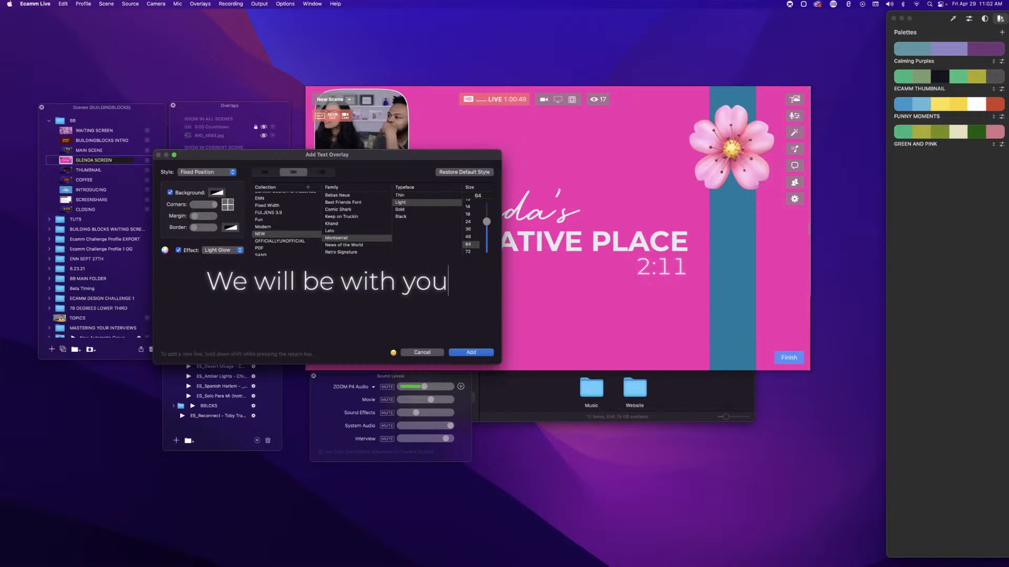
pyautogui.write(' soo')
pyautogui.press('BackSpace')
pyautogui.press('BackSpace')
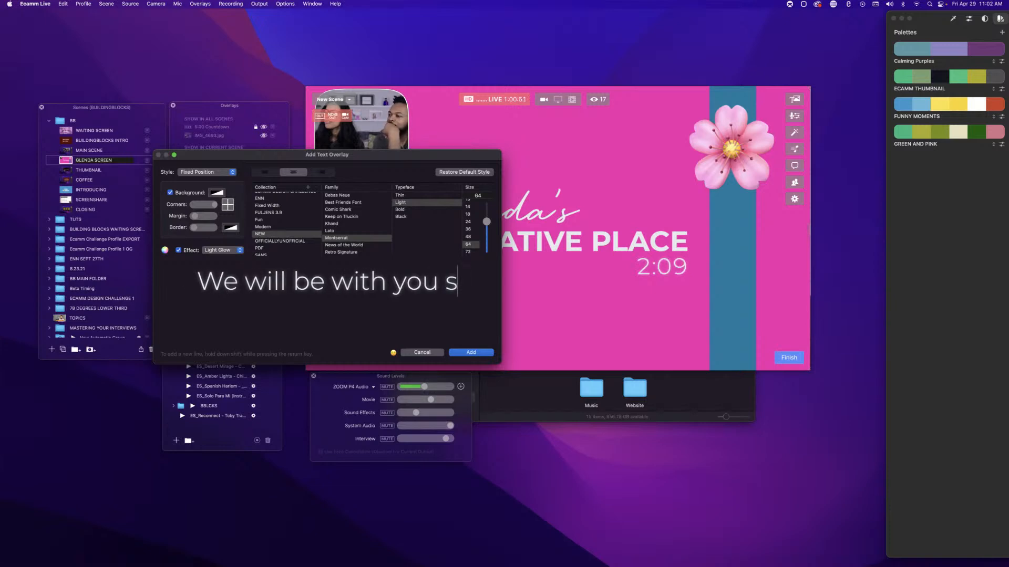
pyautogui.write('oon')
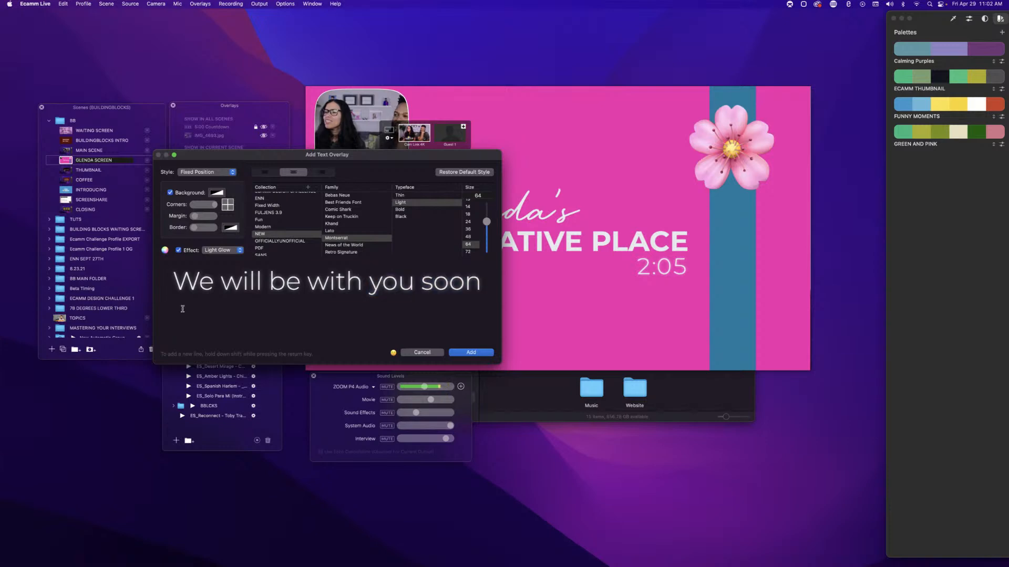
# Replace the new overlay's wording with "Get ready to craft in".
pyautogui.press('super+a')
pyautogui.write('Get')
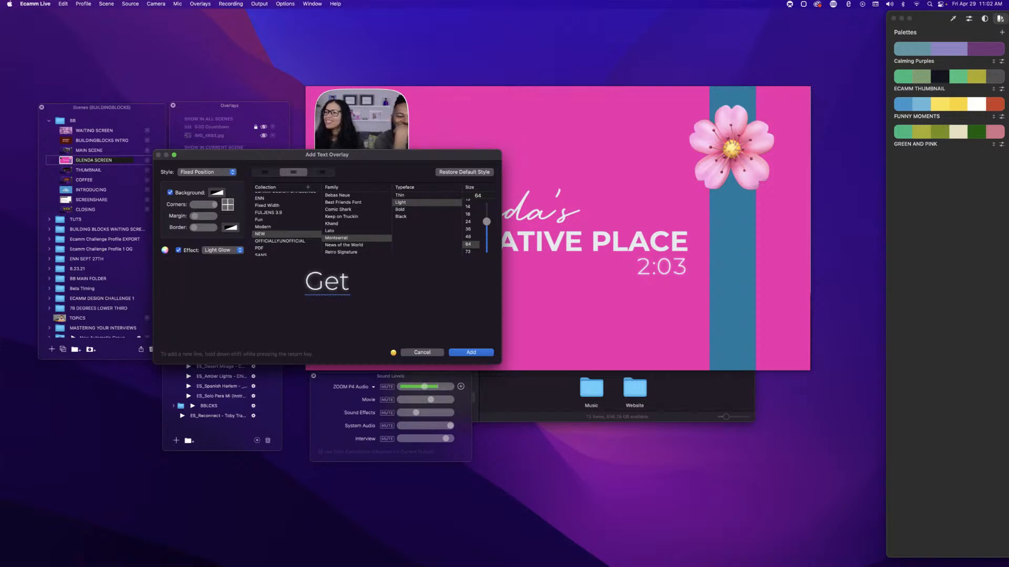
pyautogui.write(' ready to ')
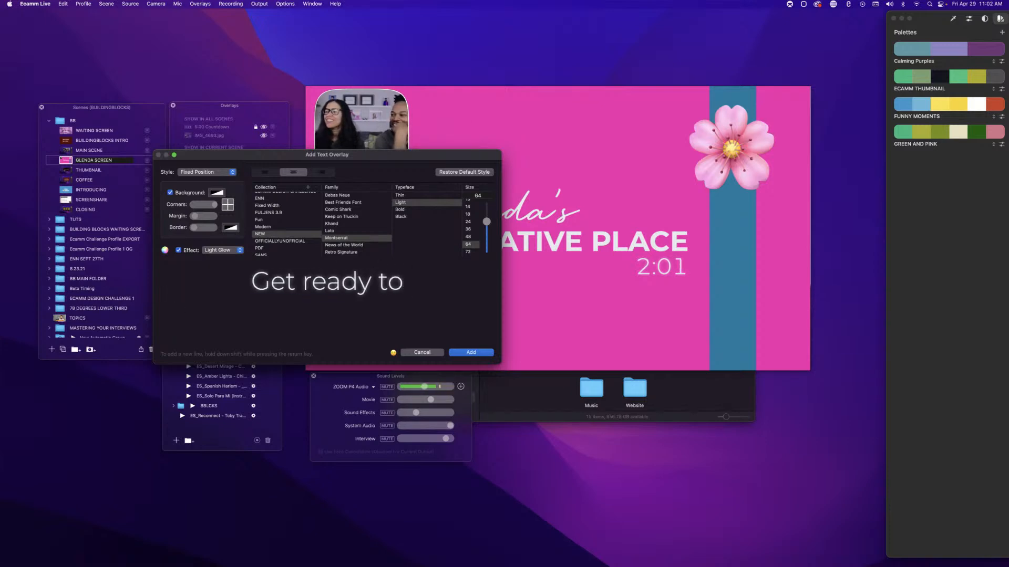
pyautogui.write('craft')
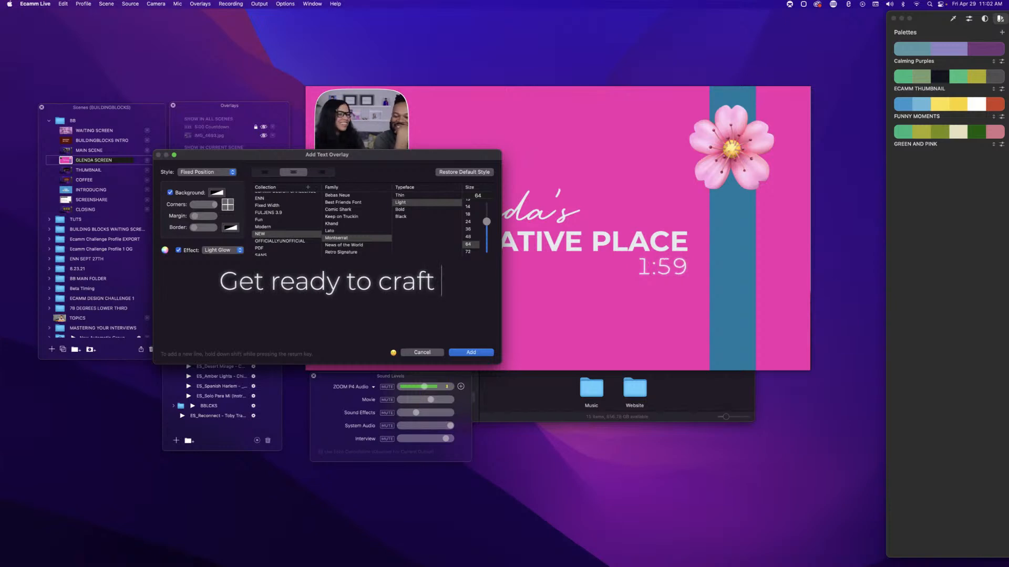
pyautogui.write(' in')
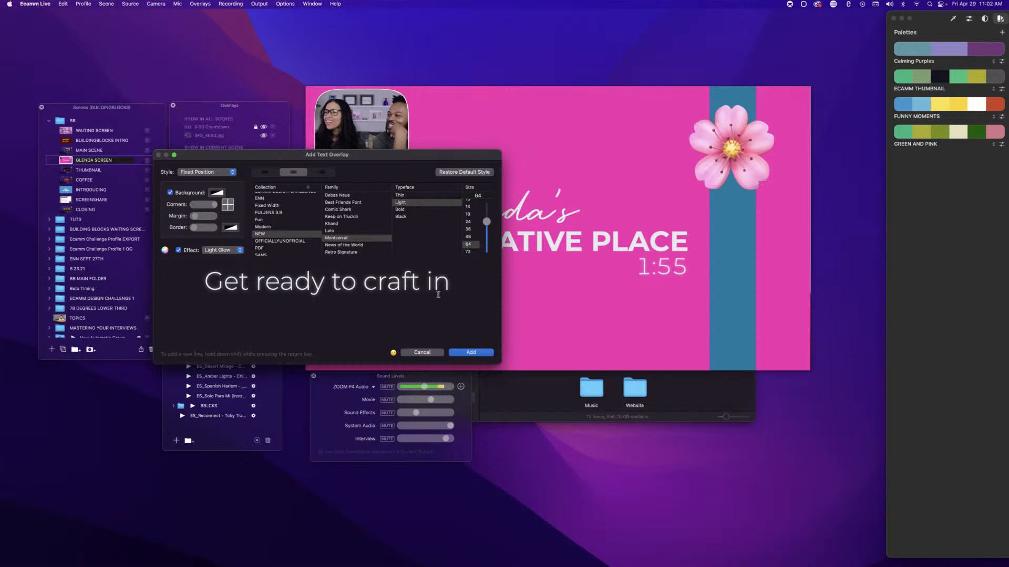
# Set the "Get ready to craft in" text in the Retro Signature font and append "........" to it.
pyautogui.moveTo(451, 286); pyautogui.dragTo(235, 266)
pyautogui.click(330, 253)
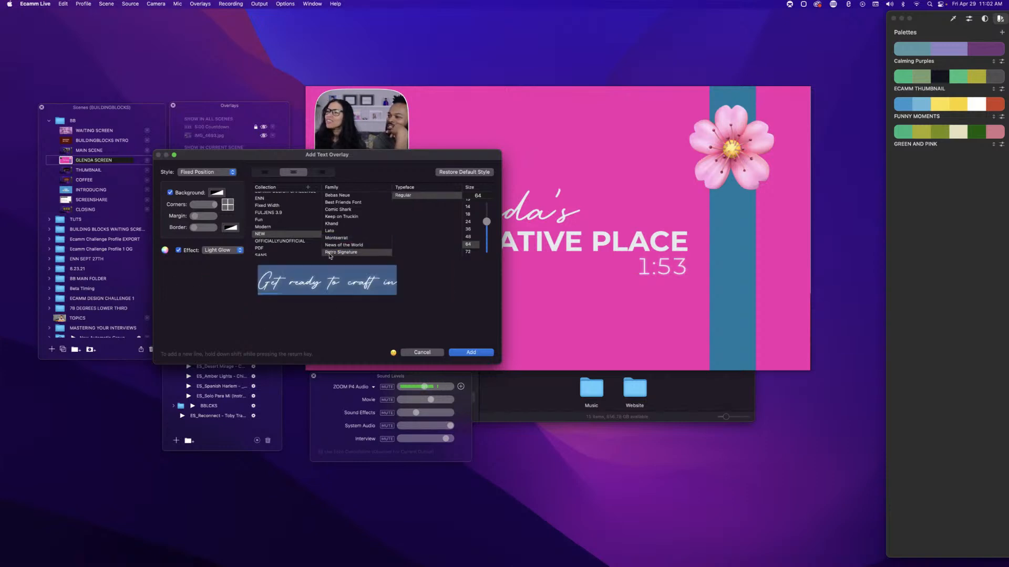
pyautogui.click(399, 285)
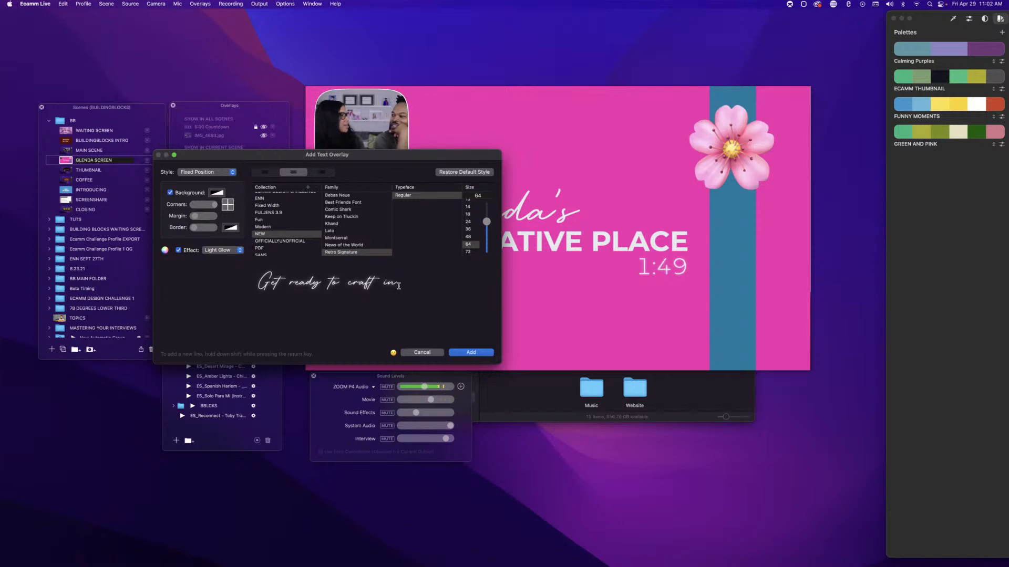
pyautogui.write('........')
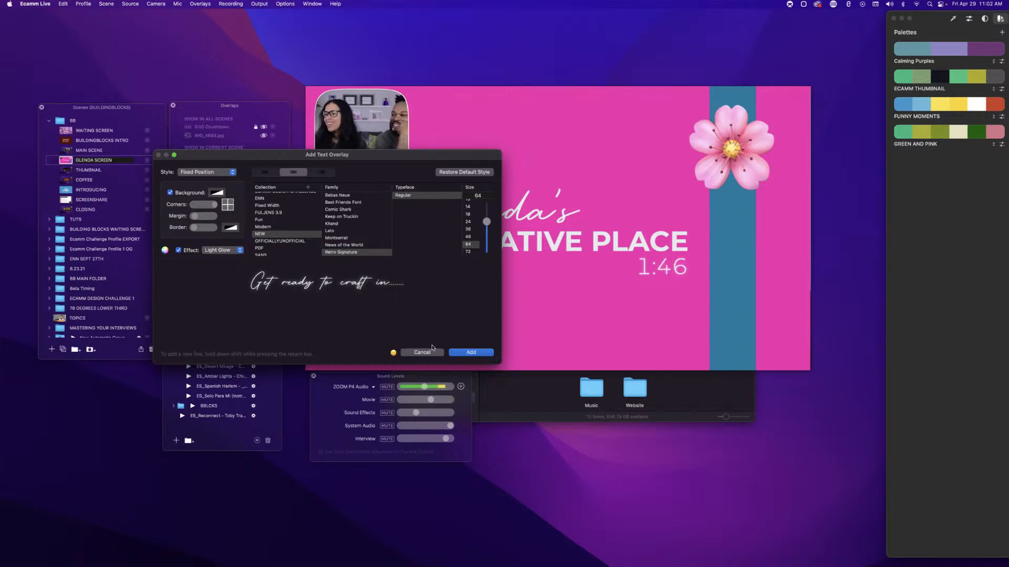
# Add the text overlay to the scene and place it beneath CREATIVE PLACE, leading into the countdown.
pyautogui.click(472, 352)
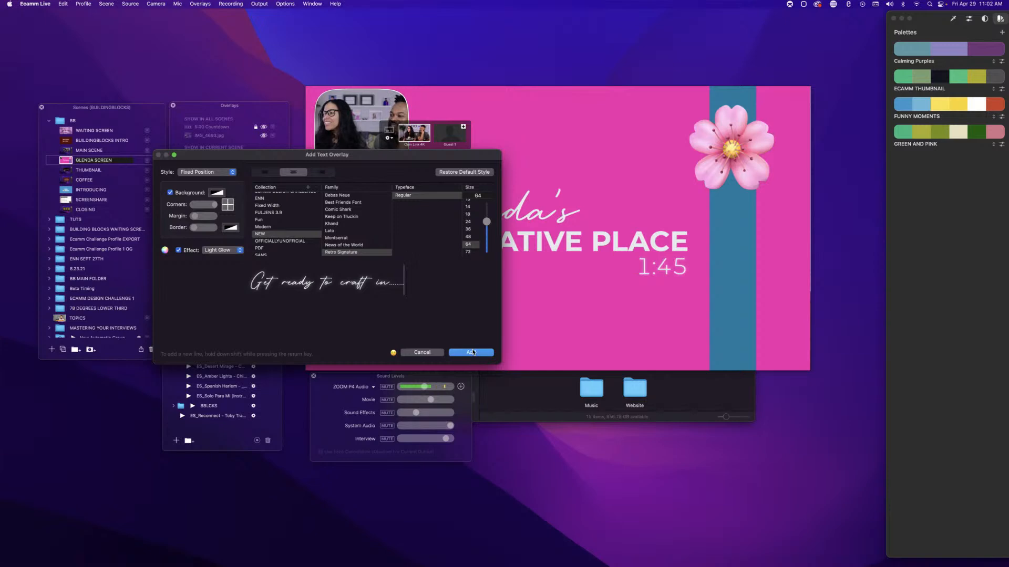
pyautogui.moveTo(523, 279); pyautogui.dragTo(429, 295)
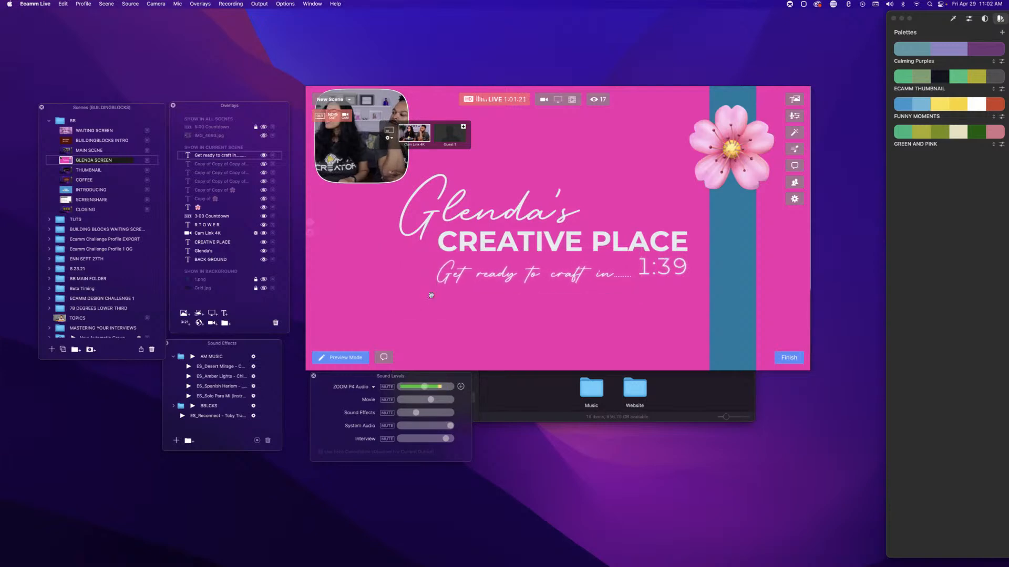
pyautogui.moveTo(547, 276); pyautogui.dragTo(519, 272)
# Change the "Get ready to craft in........" overlay to Montserrat Thin, make its first letter a lowercase g and save it.
pyautogui.moveTo(433, 275)
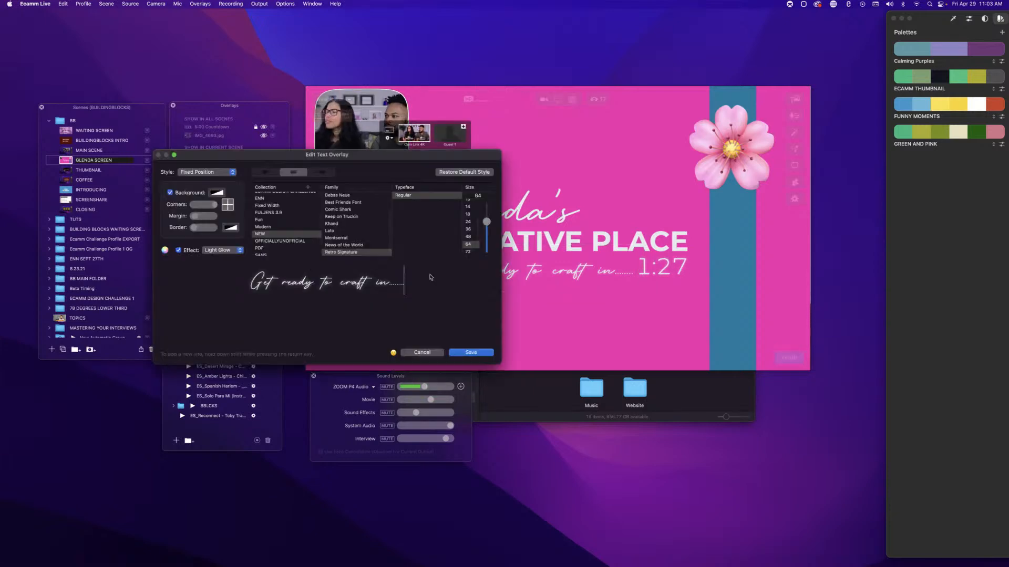
pyautogui.click(430, 274)
pyautogui.click(337, 239)
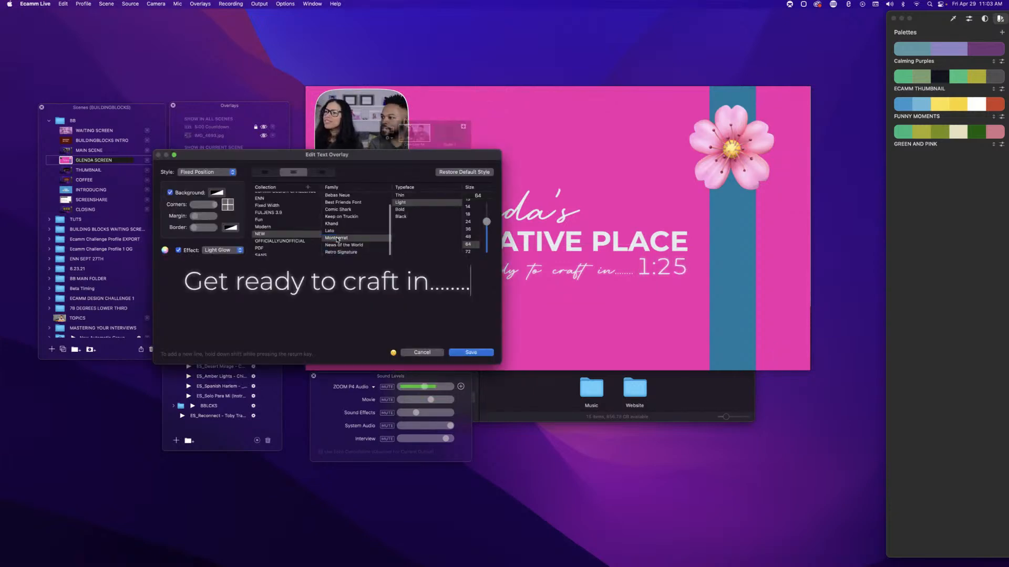
pyautogui.click(399, 195)
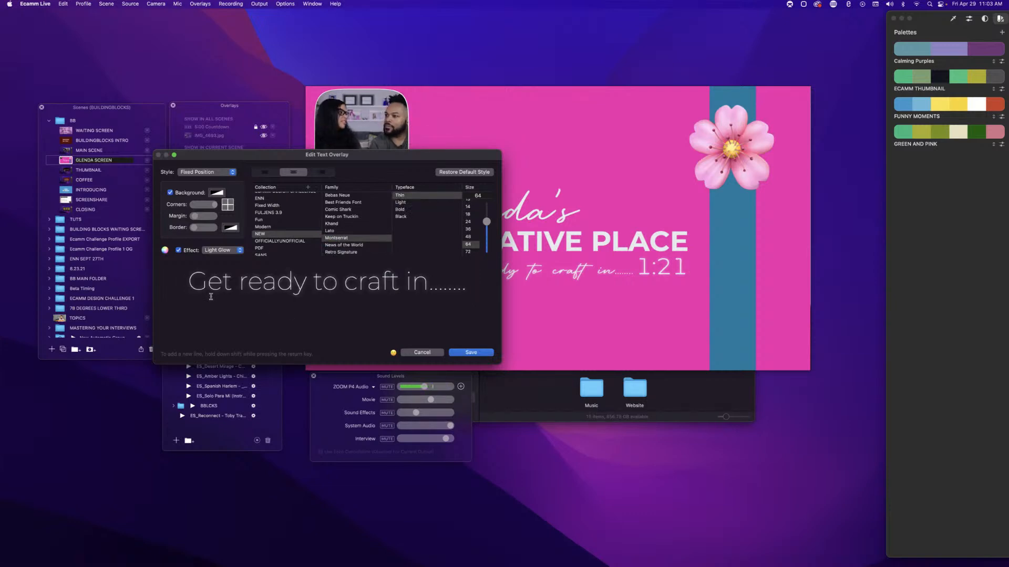
pyautogui.moveTo(186, 287); pyautogui.dragTo(425, 287)
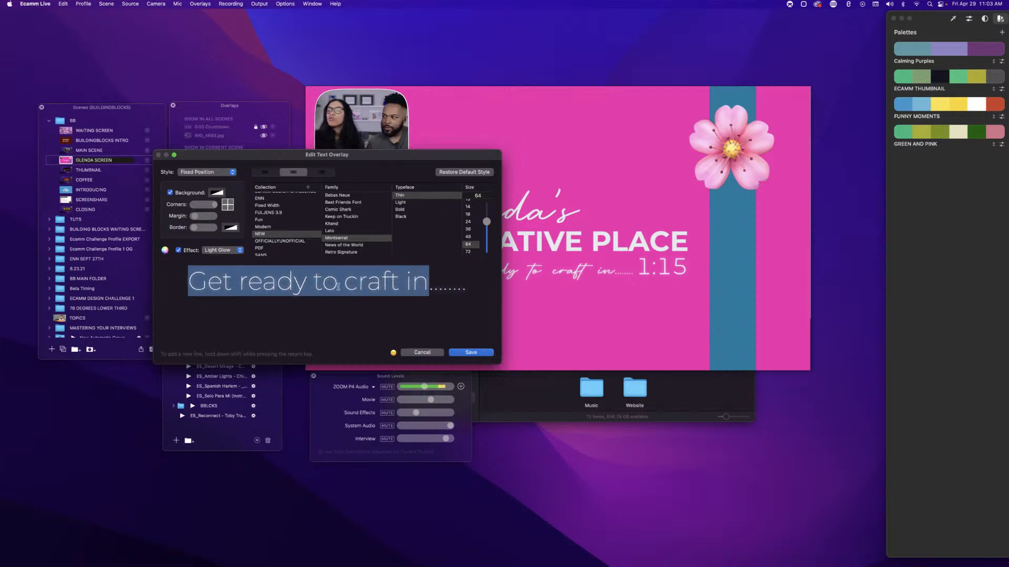
pyautogui.click(205, 282)
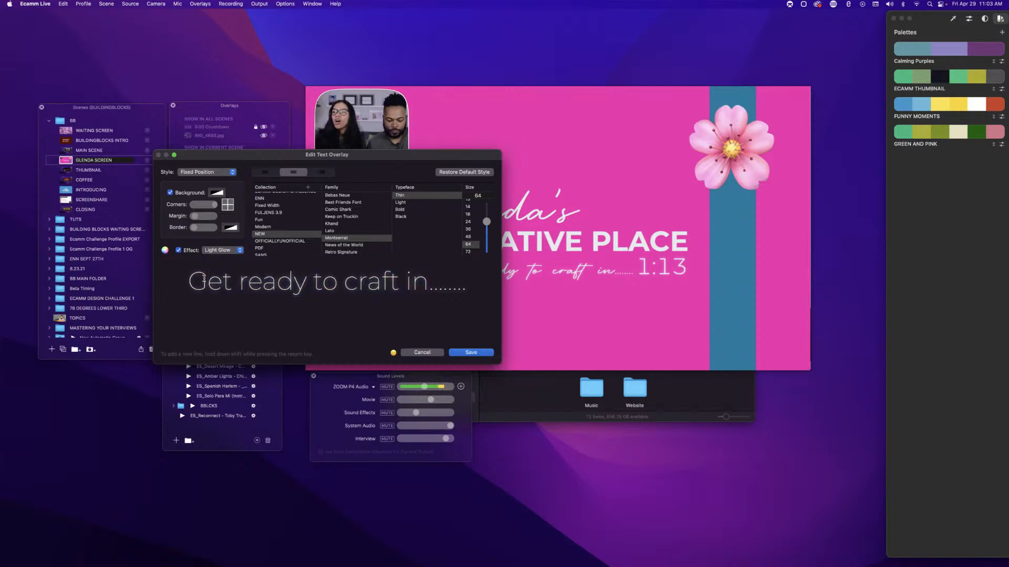
pyautogui.press('BackSpace')
pyautogui.write('g')
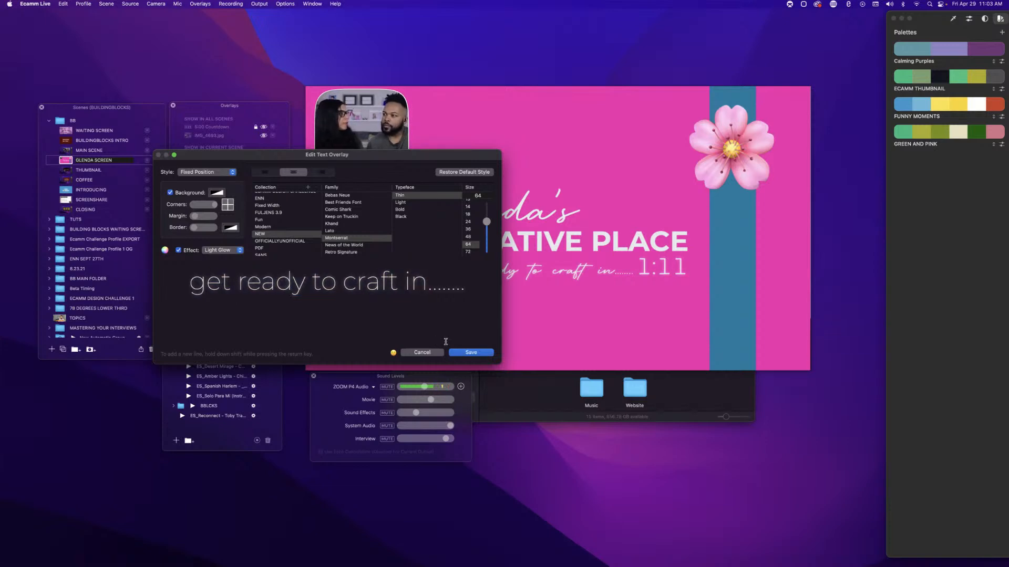
pyautogui.click(462, 352)
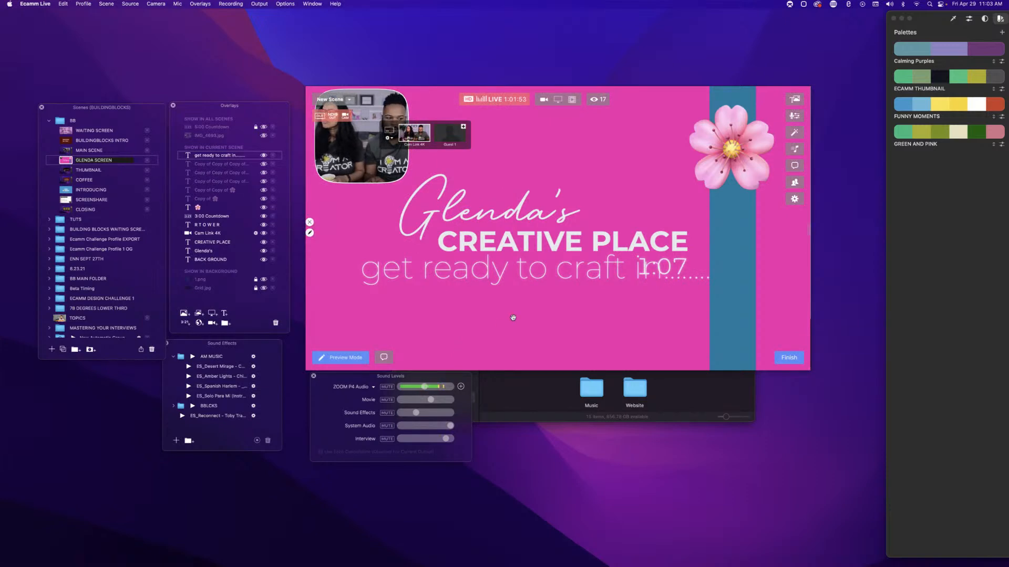
# Change the "get ready to craft in........" overlay's wording to "get ready to create yourself a beautiful world!".
pyautogui.doubleClick(389, 271)
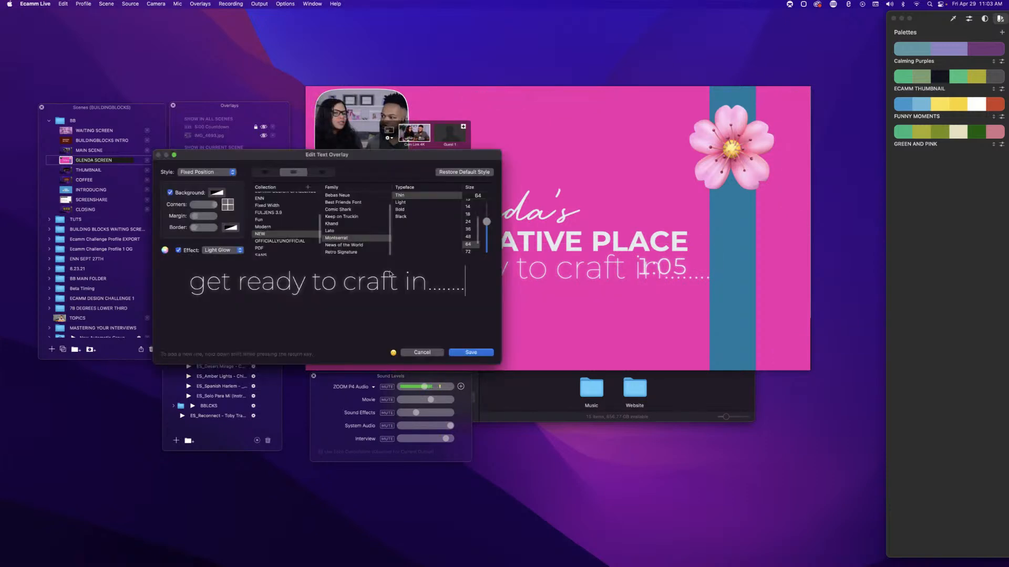
pyautogui.press('BackSpace')
pyautogui.press('BackSpace')
pyautogui.press('BackSpace')
pyautogui.press('BackSpace')
pyautogui.press('BackSpace')
pyautogui.press('BackSpace')
pyautogui.press('BackSpace')
pyautogui.press('BackSpace')
pyautogui.press('BackSpace')
pyautogui.press('BackSpace')
pyautogui.press('BackSpace')
pyautogui.press('BackSpace')
pyautogui.press('BackSpace')
pyautogui.press('BackSpace')
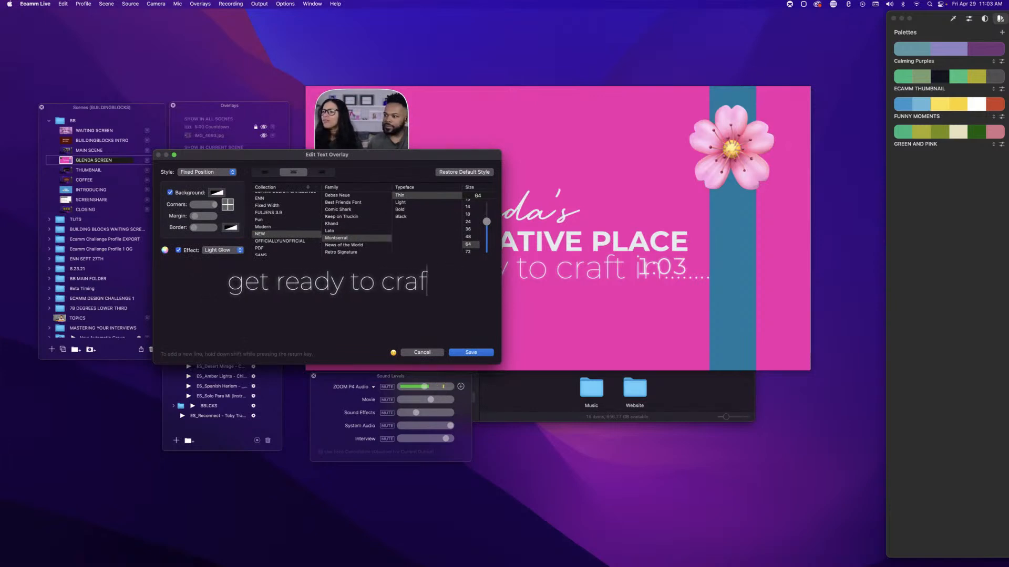
pyautogui.write('creeate')
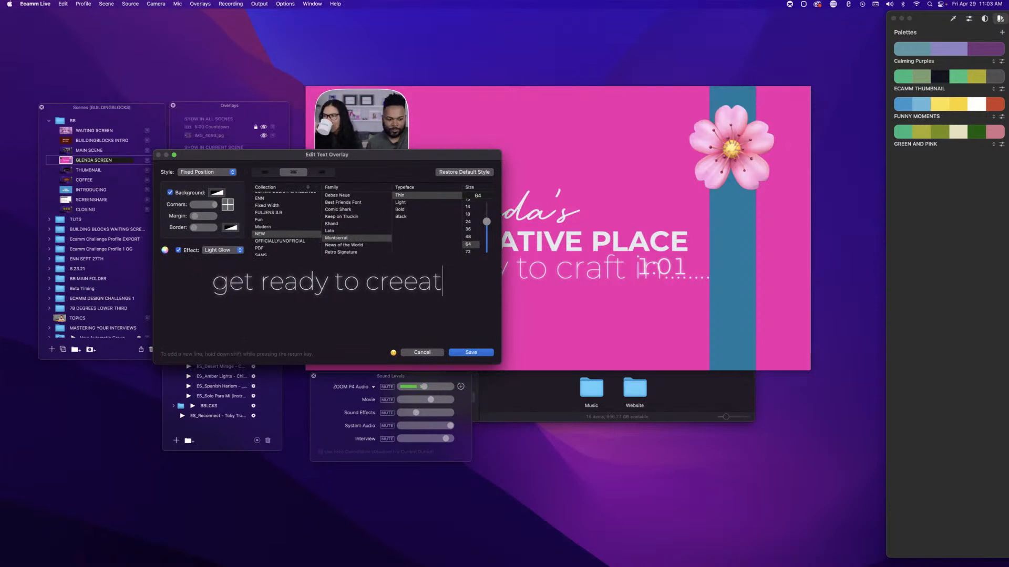
pyautogui.press('BackSpace')
pyautogui.press('BackSpace')
pyautogui.press('BackSpace')
pyautogui.press('BackSpace')
pyautogui.write('a')
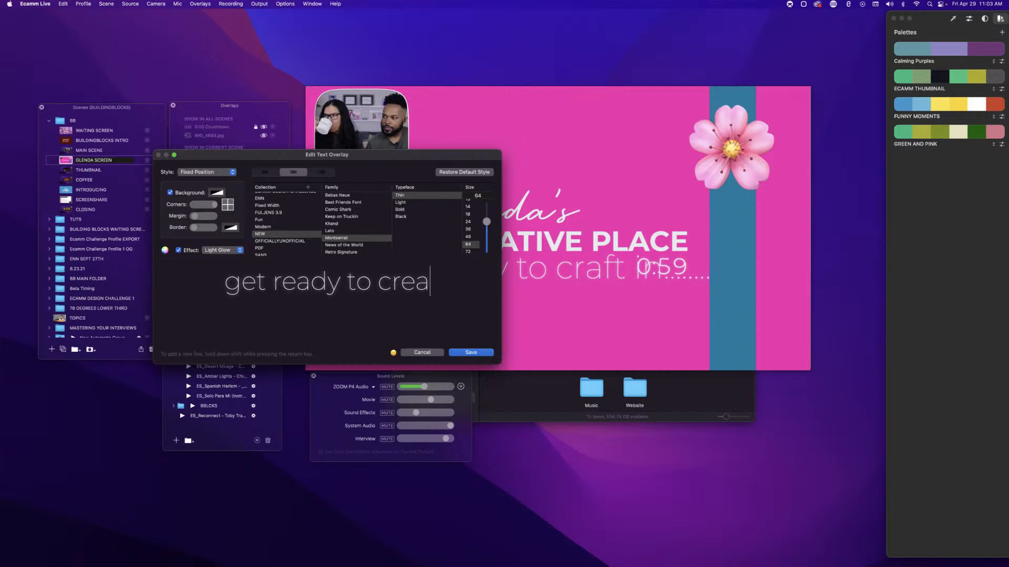
pyautogui.write('te ')
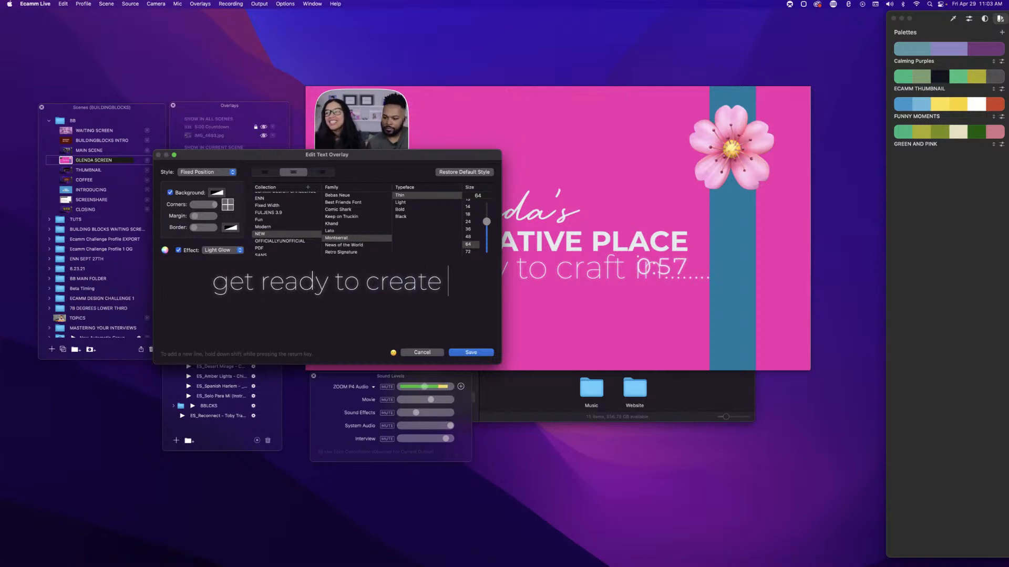
pyautogui.write('youts')
pyautogui.press('BackSpace')
pyautogui.press('BackSpace')
pyautogui.write('r')
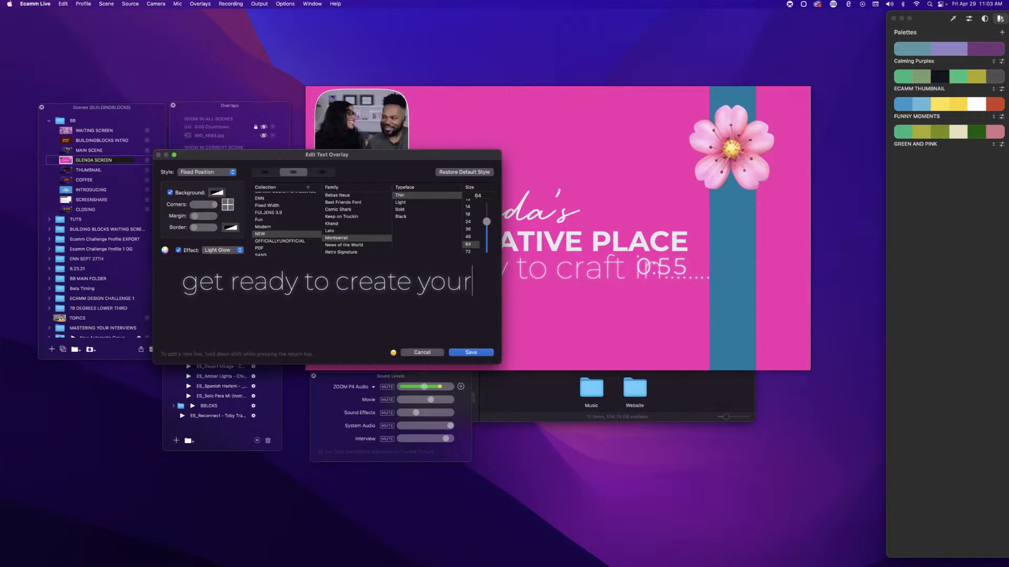
pyautogui.write('self a ')
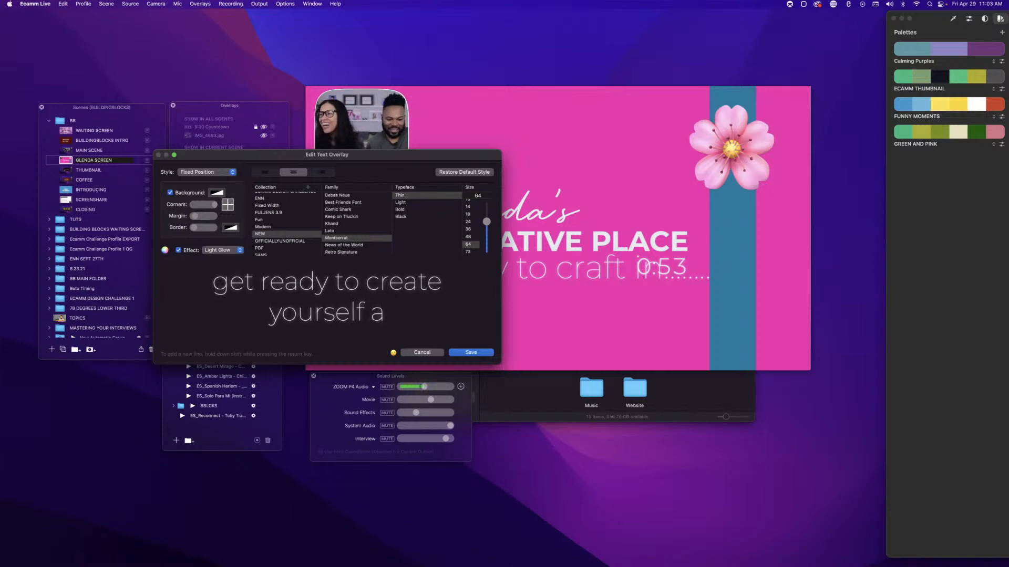
pyautogui.write('beauti')
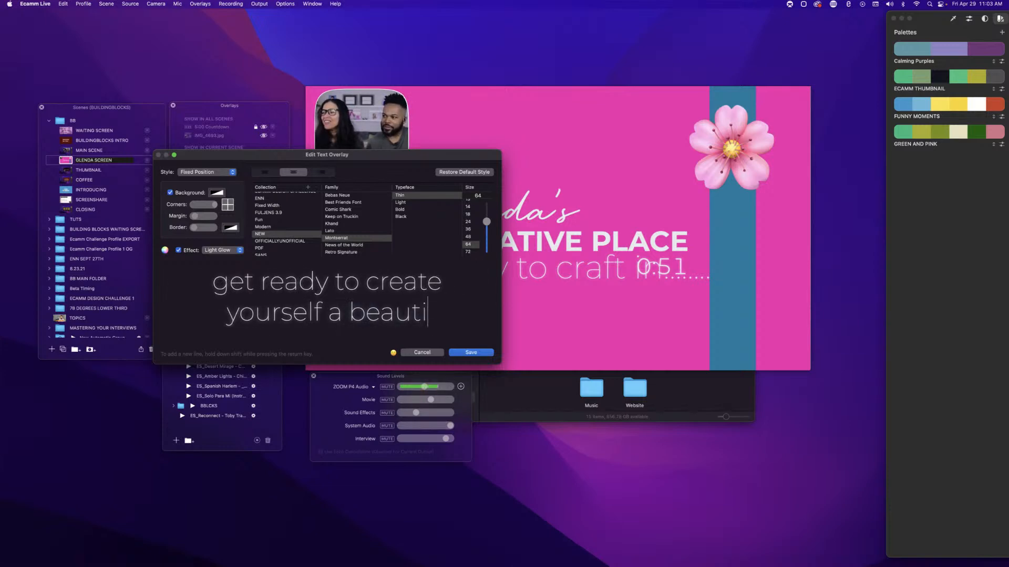
pyautogui.write('ful world')
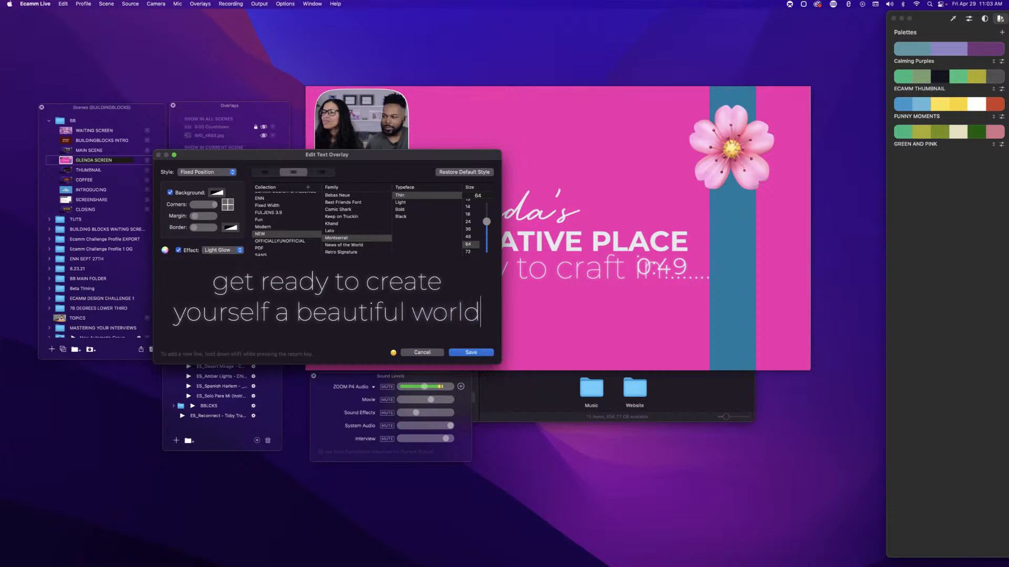
pyautogui.write('!')
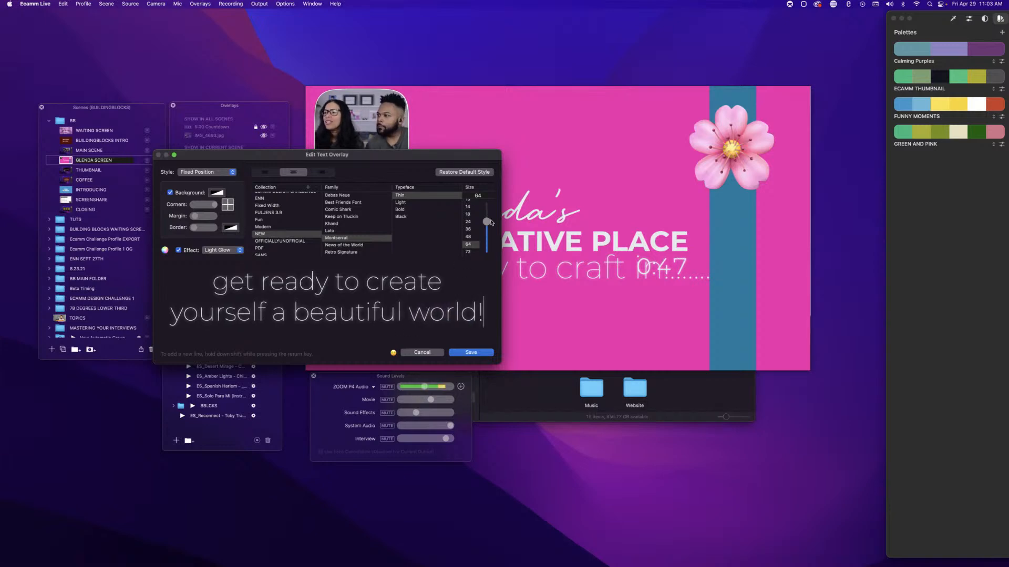
# Reduce the tagline's text size to 27, save it, and place it beneath CREATIVE PLACE beside the countdown.
pyautogui.moveTo(487, 223); pyautogui.dragTo(488, 238)
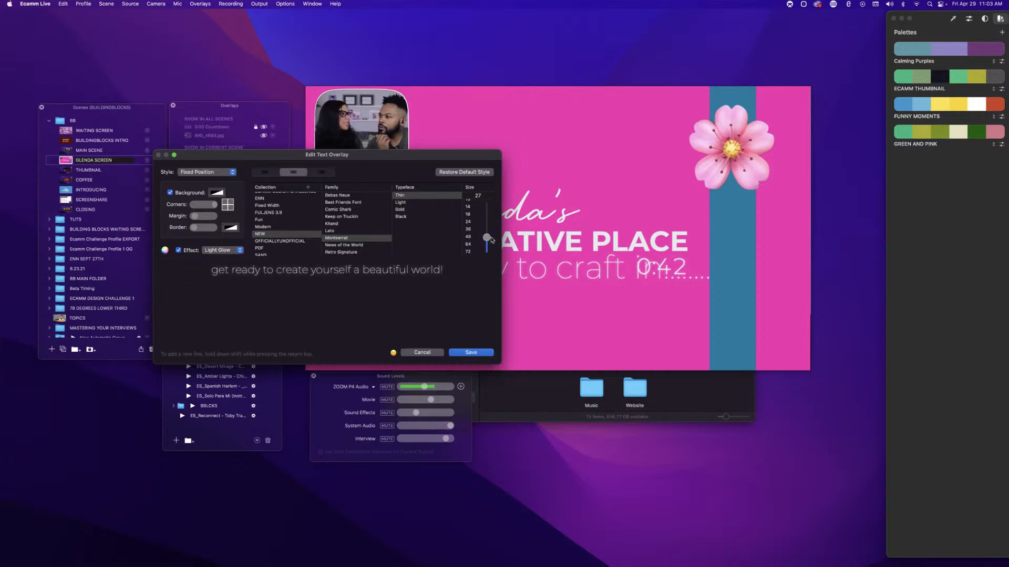
pyautogui.click(471, 352)
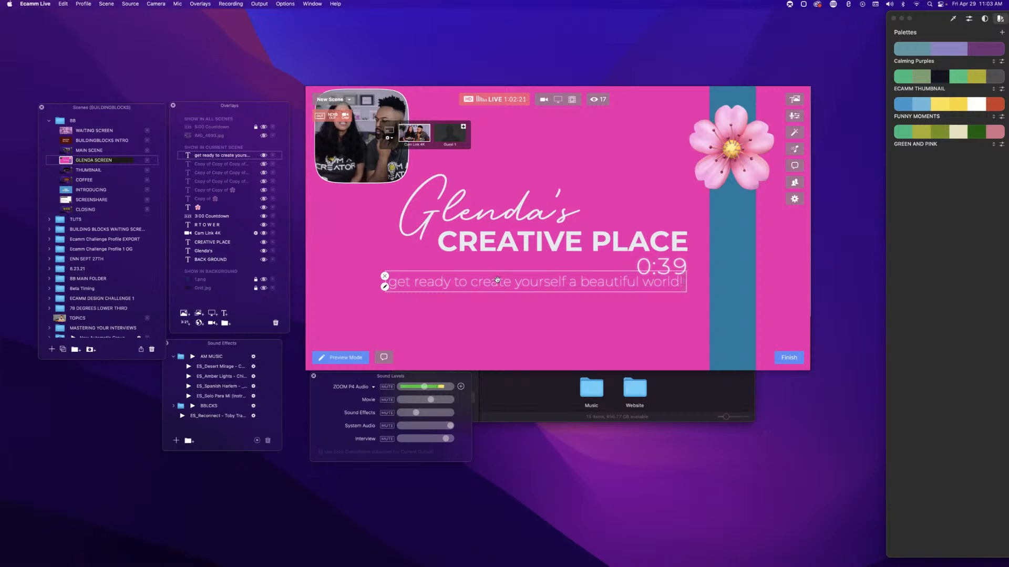
pyautogui.moveTo(497, 280); pyautogui.dragTo(440, 273)
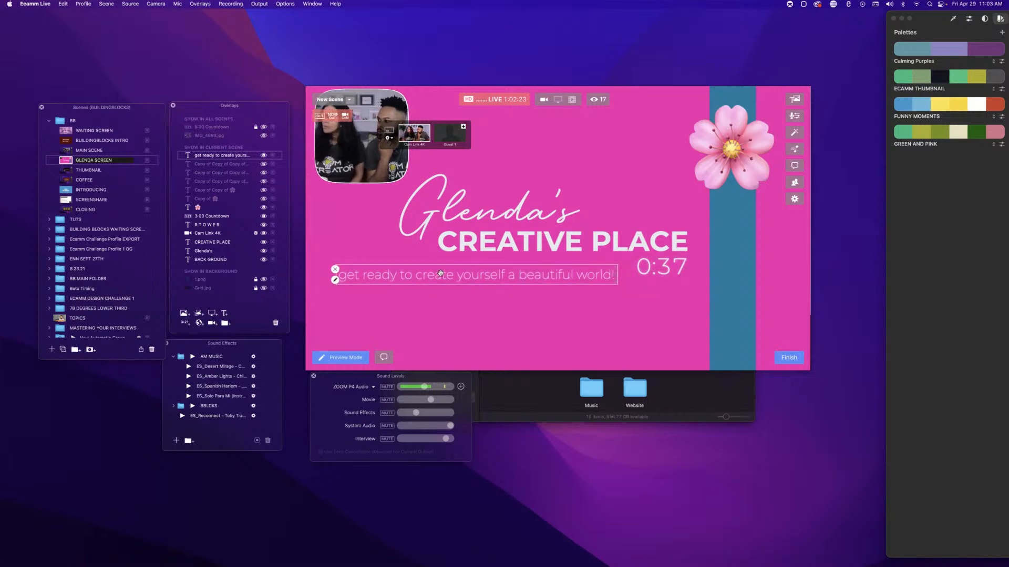
# Break the tagline onto a second line before "a beautiful world!", compare the text alignments, and save it centred.
pyautogui.click(334, 279)
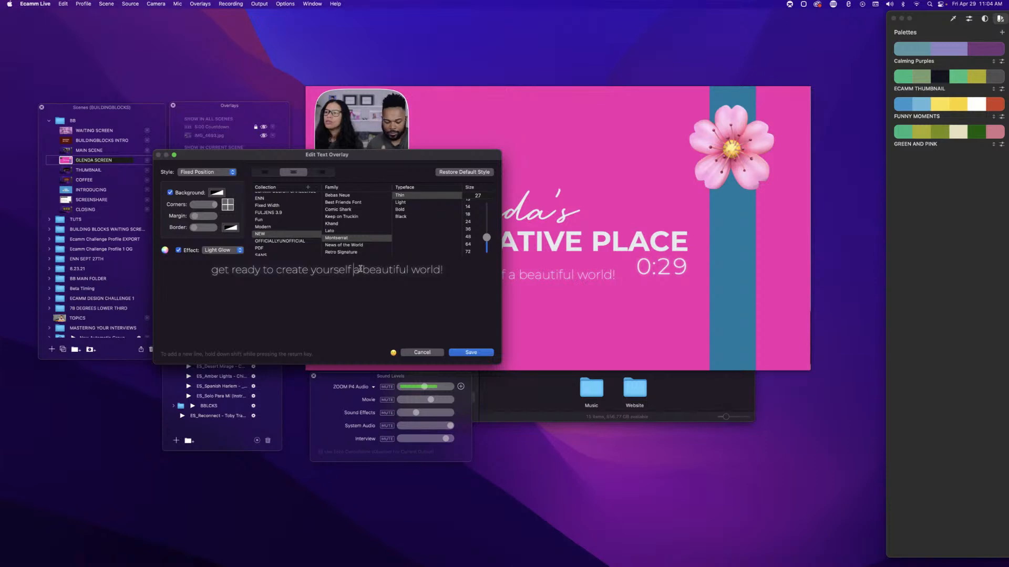
pyautogui.hotkey('shift', 'Return')
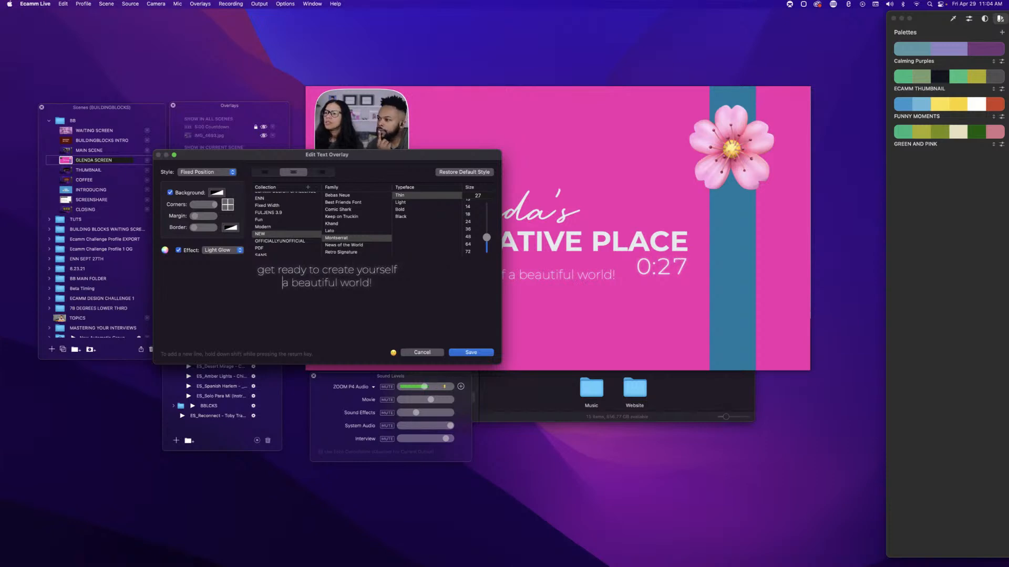
pyautogui.click(265, 172)
pyautogui.click(295, 173)
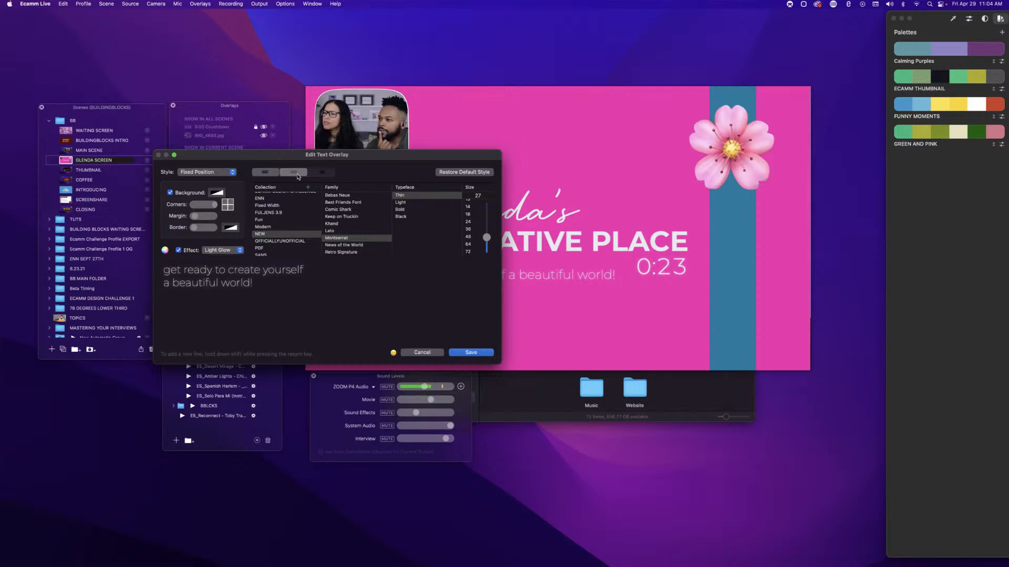
pyautogui.click(325, 174)
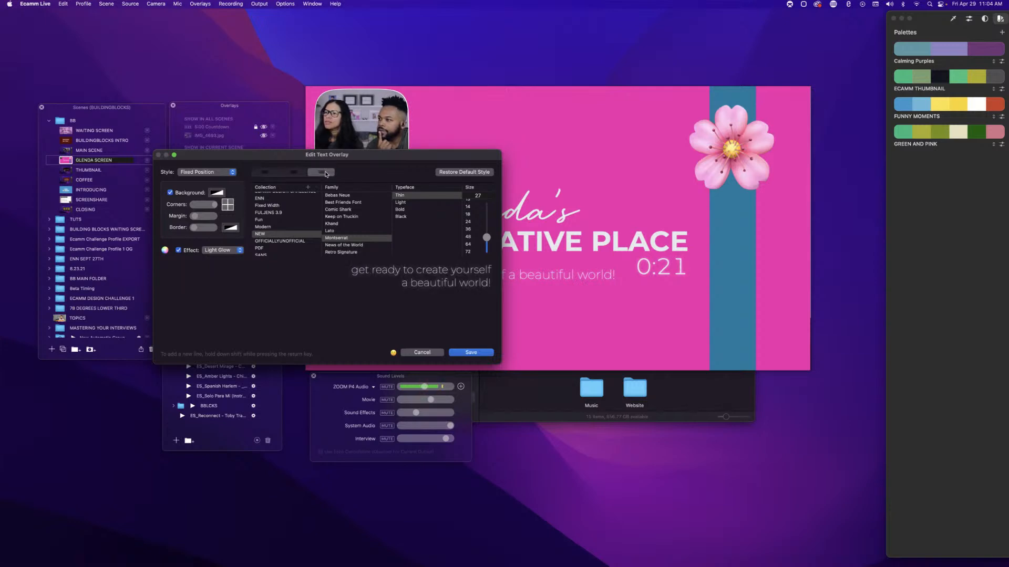
pyautogui.click(297, 173)
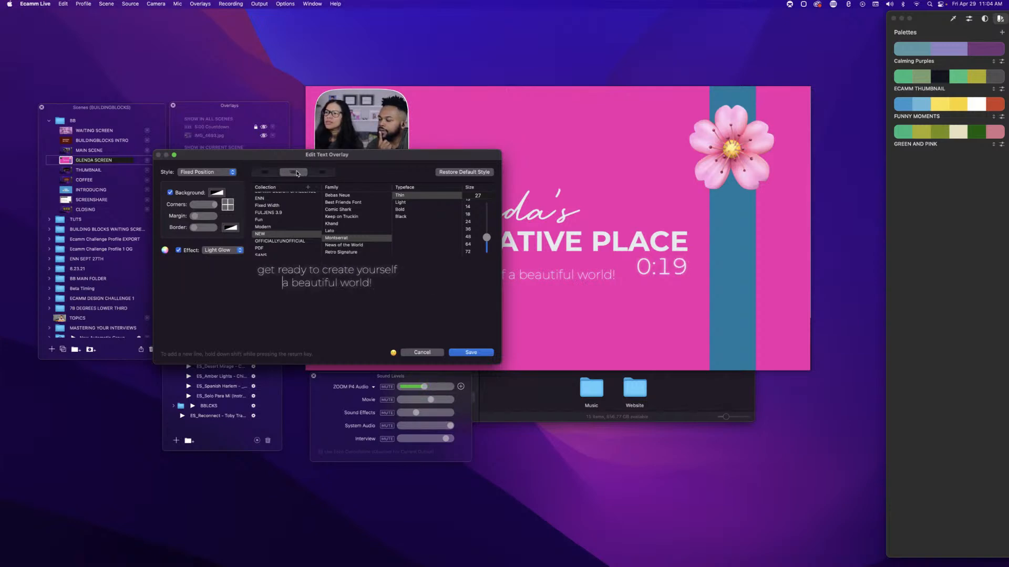
pyautogui.click(471, 353)
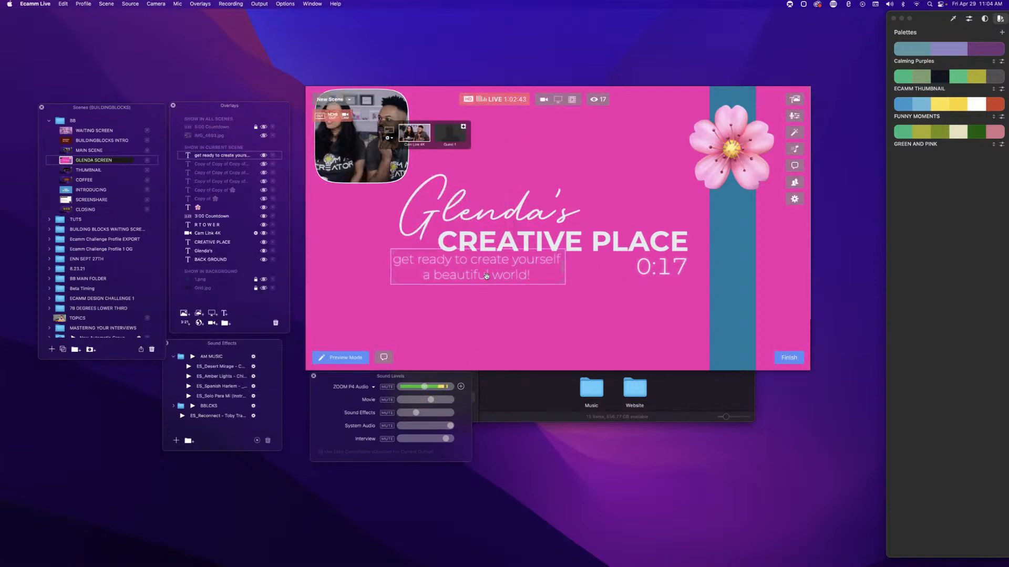
# Place the two-line tagline beneath CREATIVE PLACE with the countdown lower down near the blue stripe, and restart the countdown.
pyautogui.moveTo(527, 280); pyautogui.dragTo(553, 288)
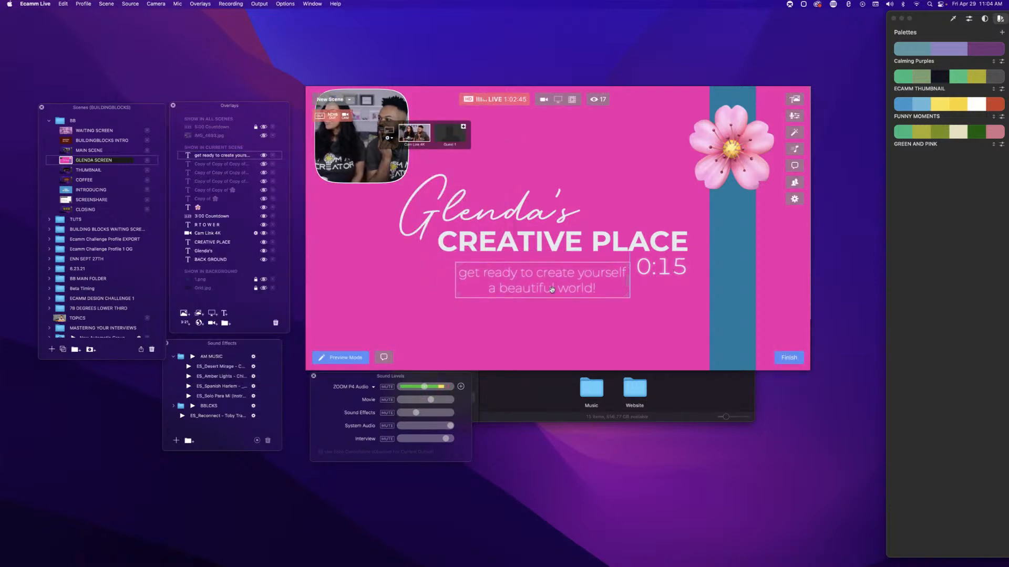
pyautogui.moveTo(654, 276); pyautogui.dragTo(656, 341)
pyautogui.moveTo(522, 287); pyautogui.dragTo(537, 287)
pyautogui.moveTo(659, 332)
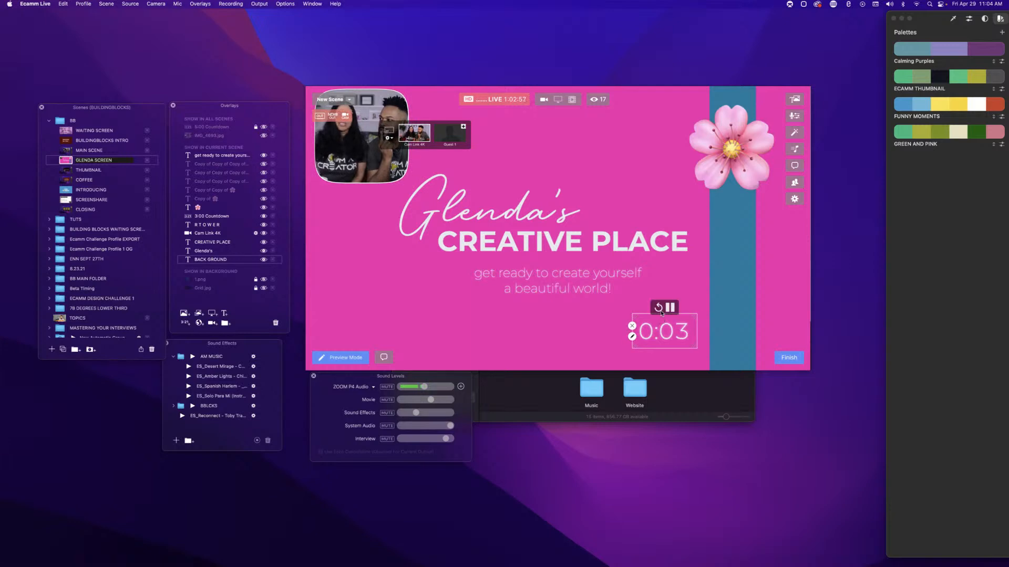
pyautogui.click(658, 309)
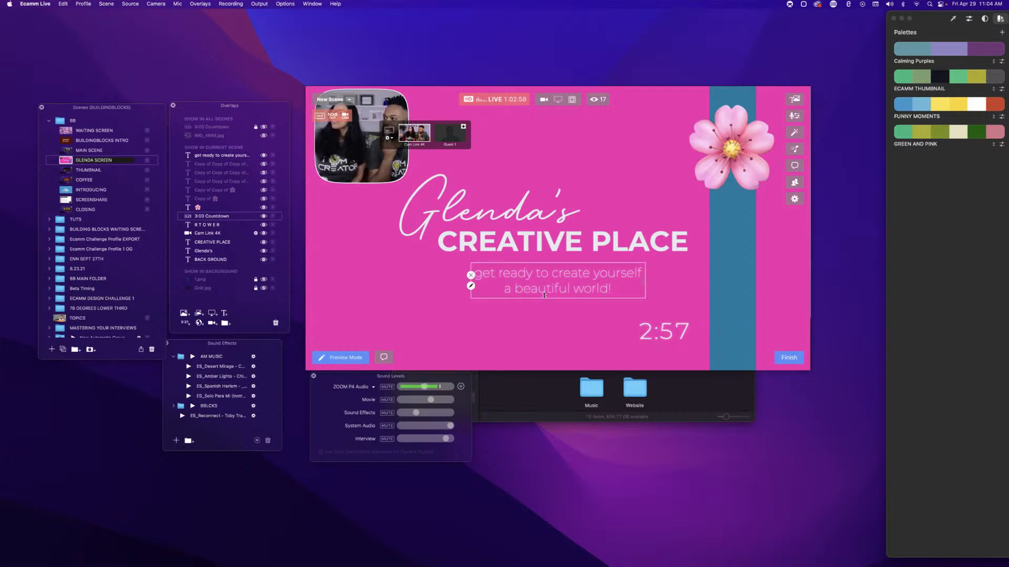
# Shift the tagline toward the left edge of CREATIVE PLACE and place the countdown beside it at the same height.
pyautogui.click(471, 286)
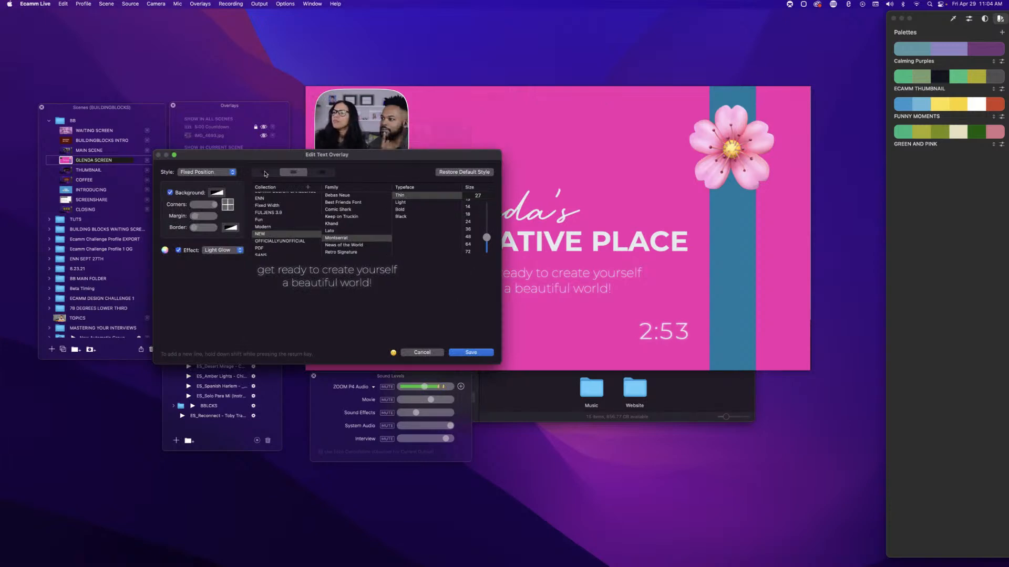
pyautogui.click(413, 352)
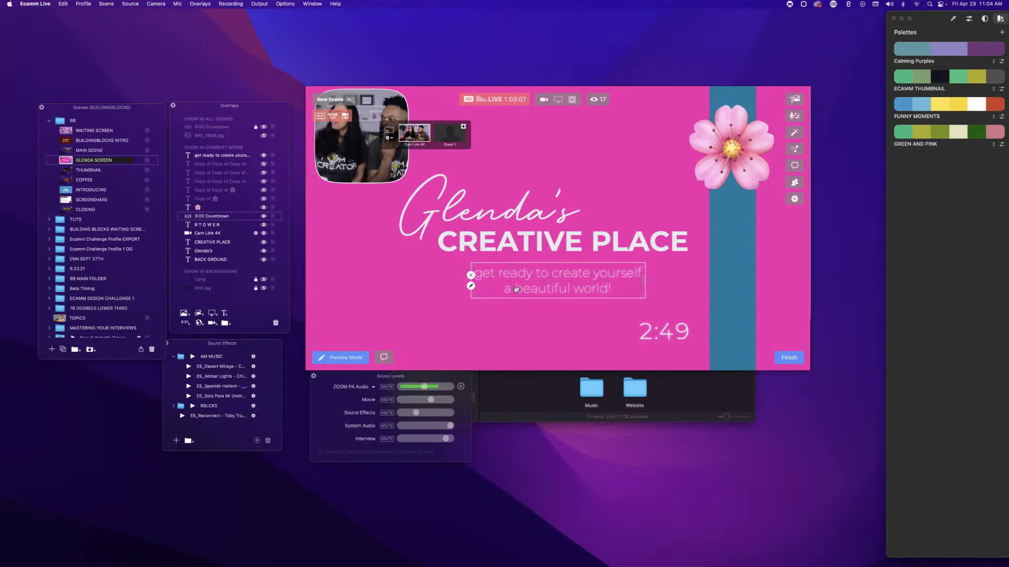
pyautogui.moveTo(516, 288); pyautogui.dragTo(486, 288)
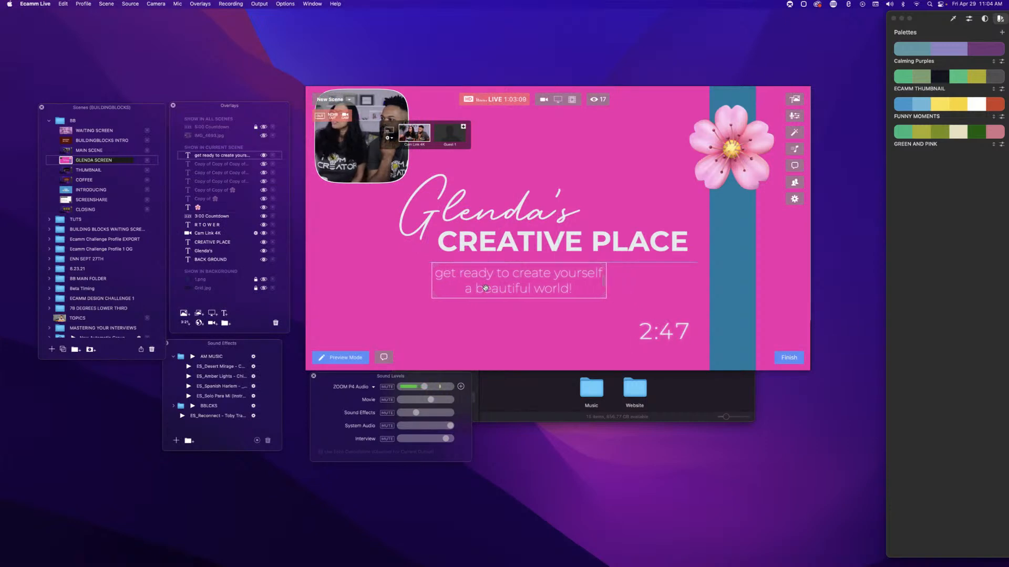
pyautogui.click(668, 326)
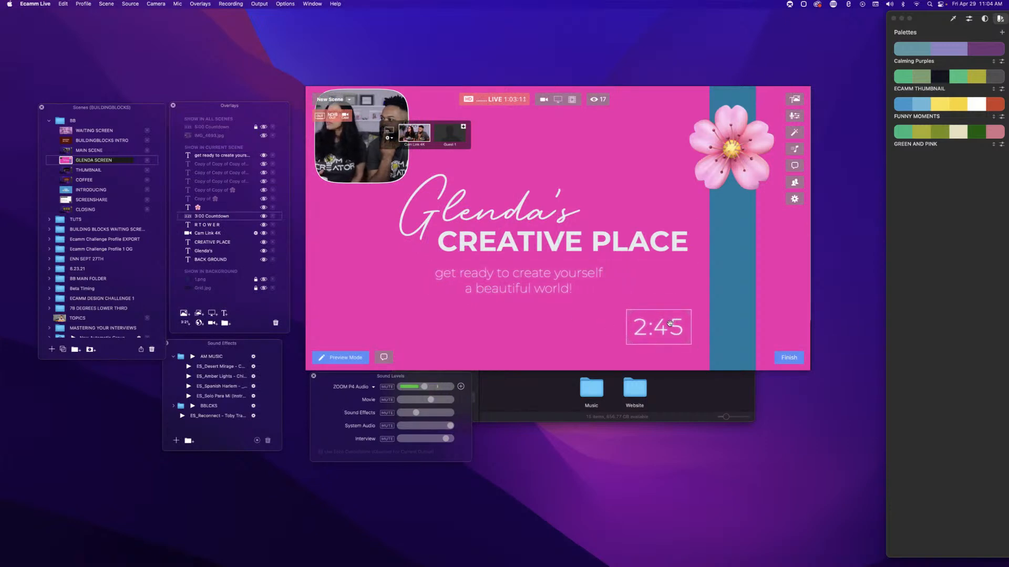
pyautogui.moveTo(669, 323); pyautogui.dragTo(663, 276)
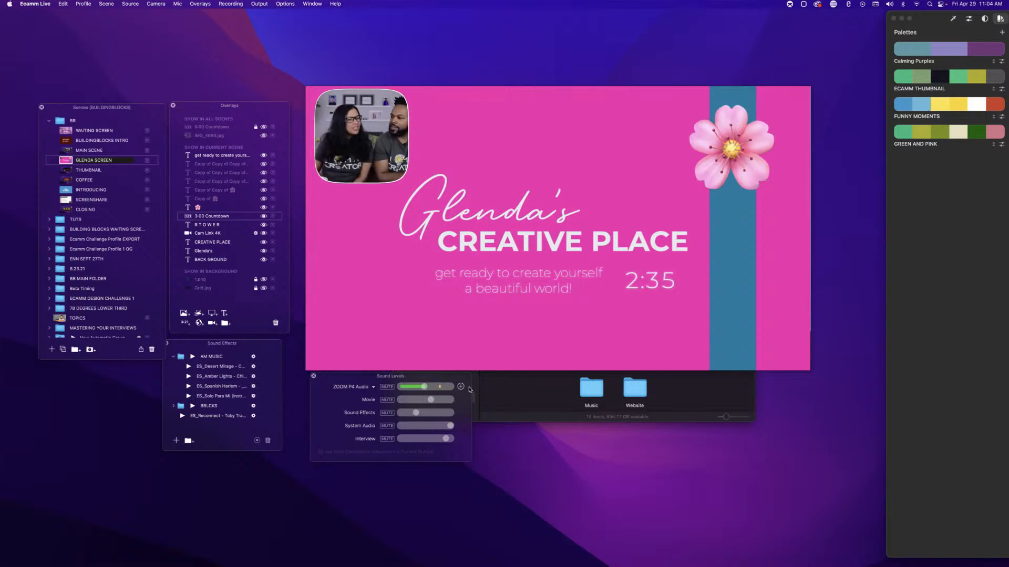
# Nudge the two-line tagline closer to the countdown and slightly enlarge the countdown.
pyautogui.click(495, 284)
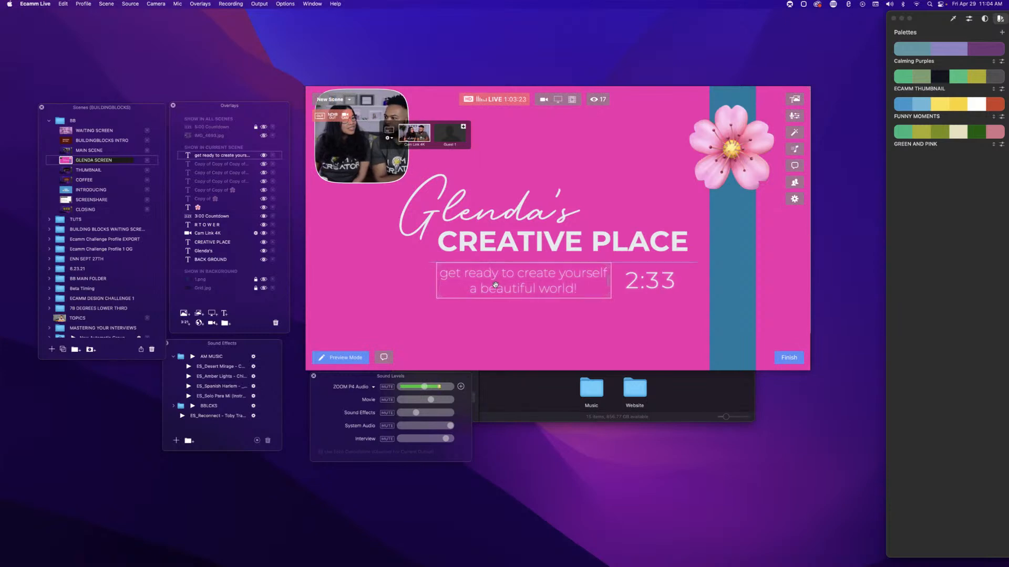
pyautogui.moveTo(638, 276)
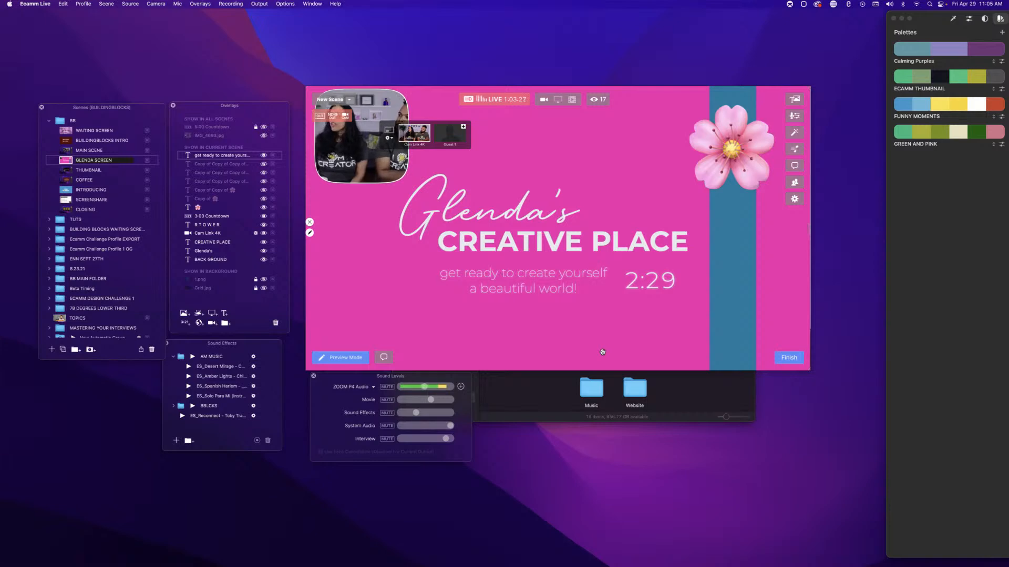
pyautogui.moveTo(502, 289)
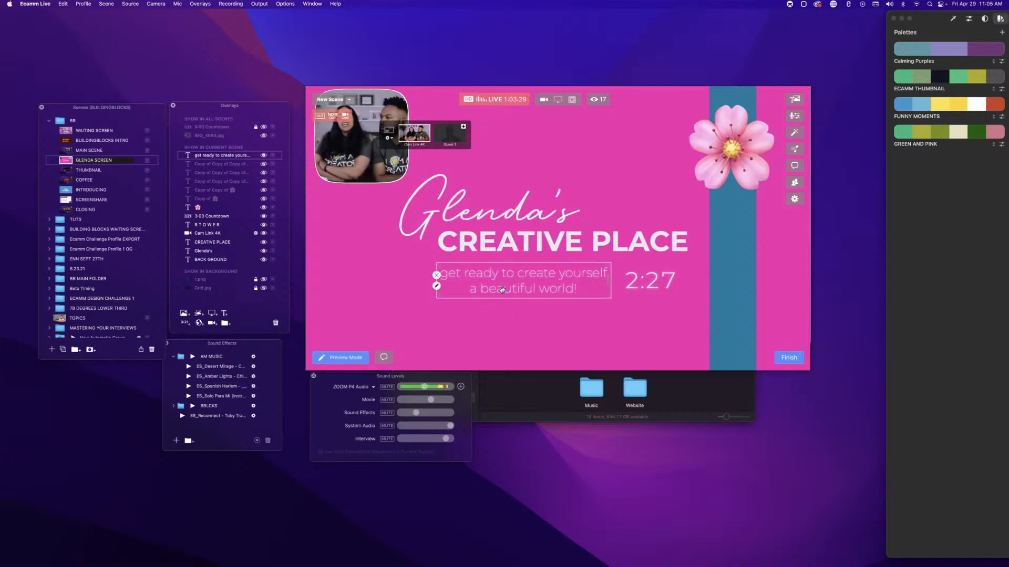
pyautogui.click(637, 282)
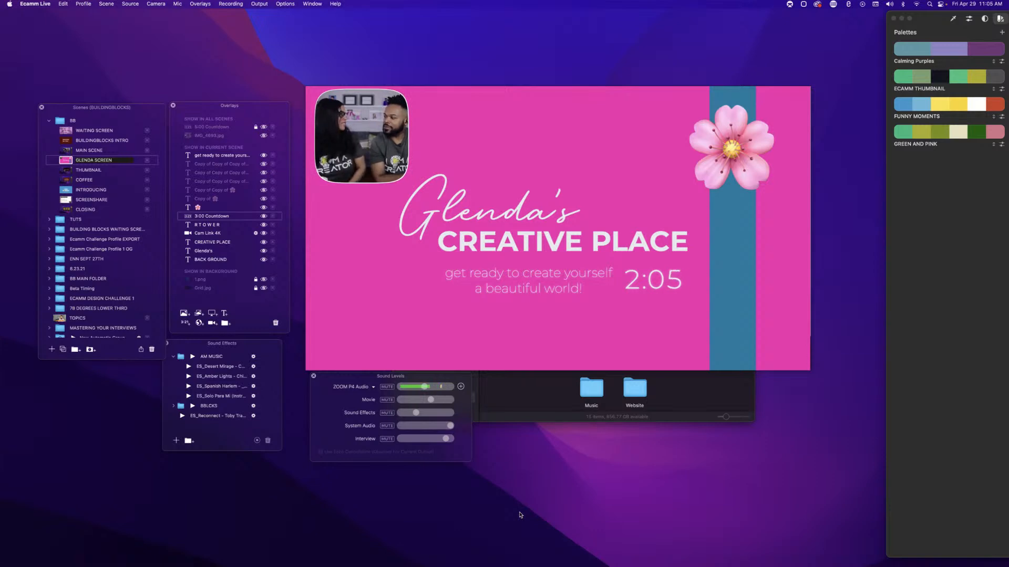
pyautogui.moveTo(612, 343)
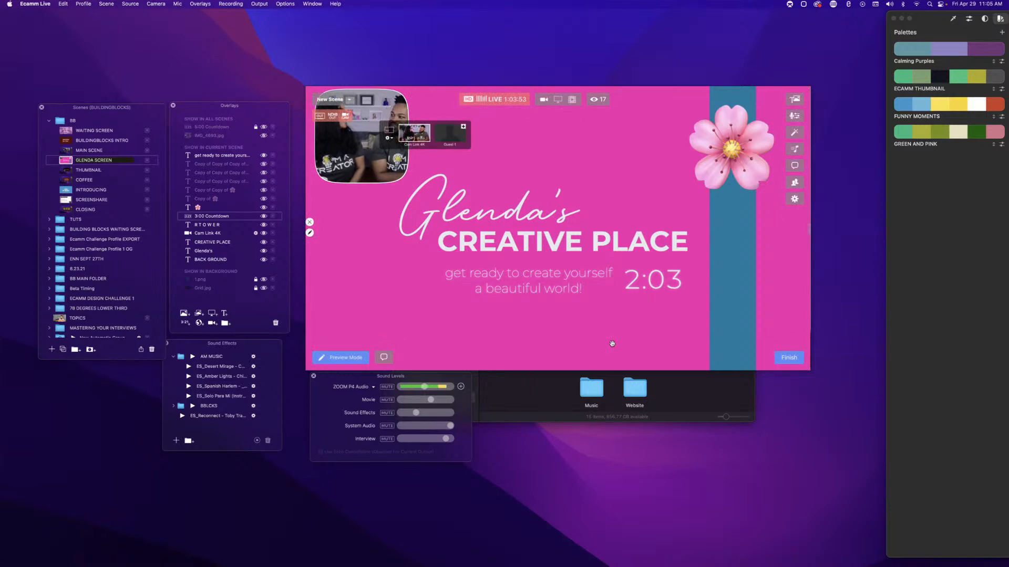